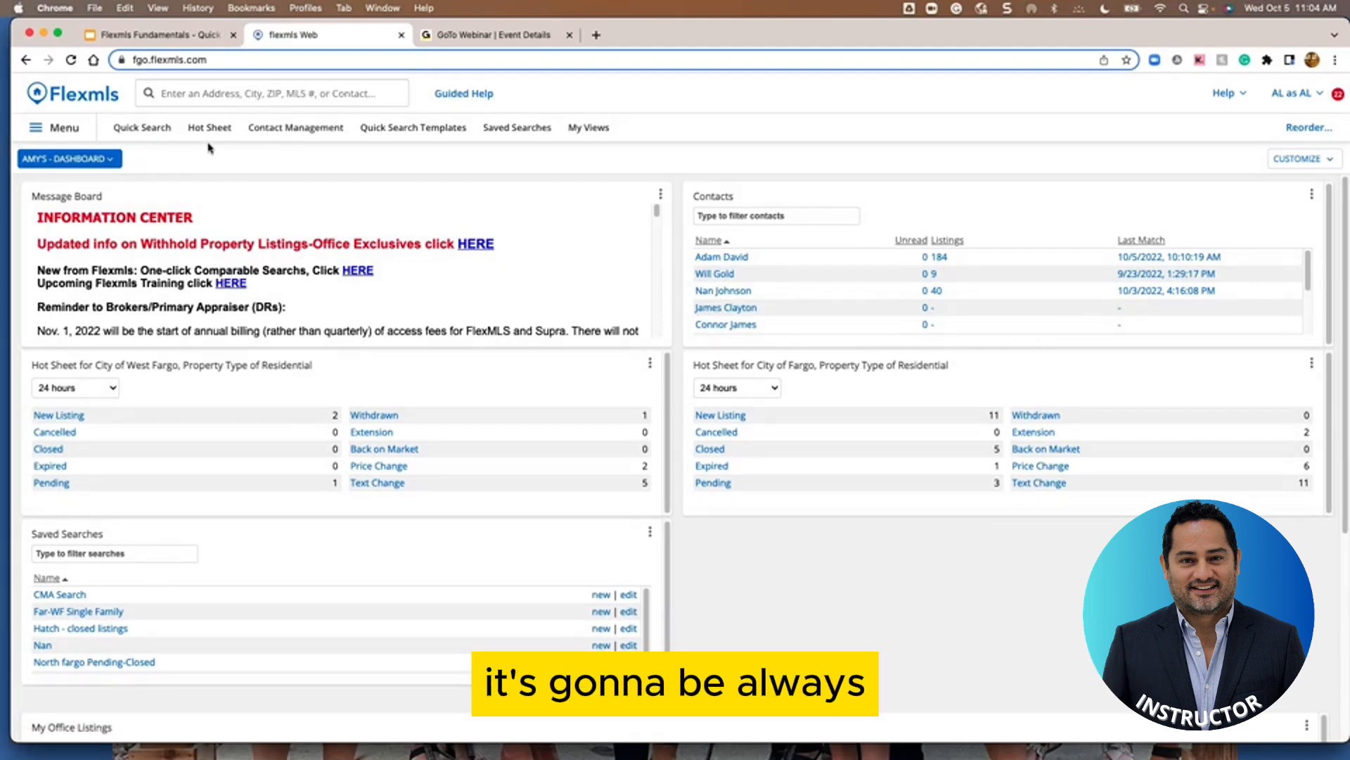
# Open the full function menu from the top-left Menu button over the dashboard
pyautogui.click(53, 131)
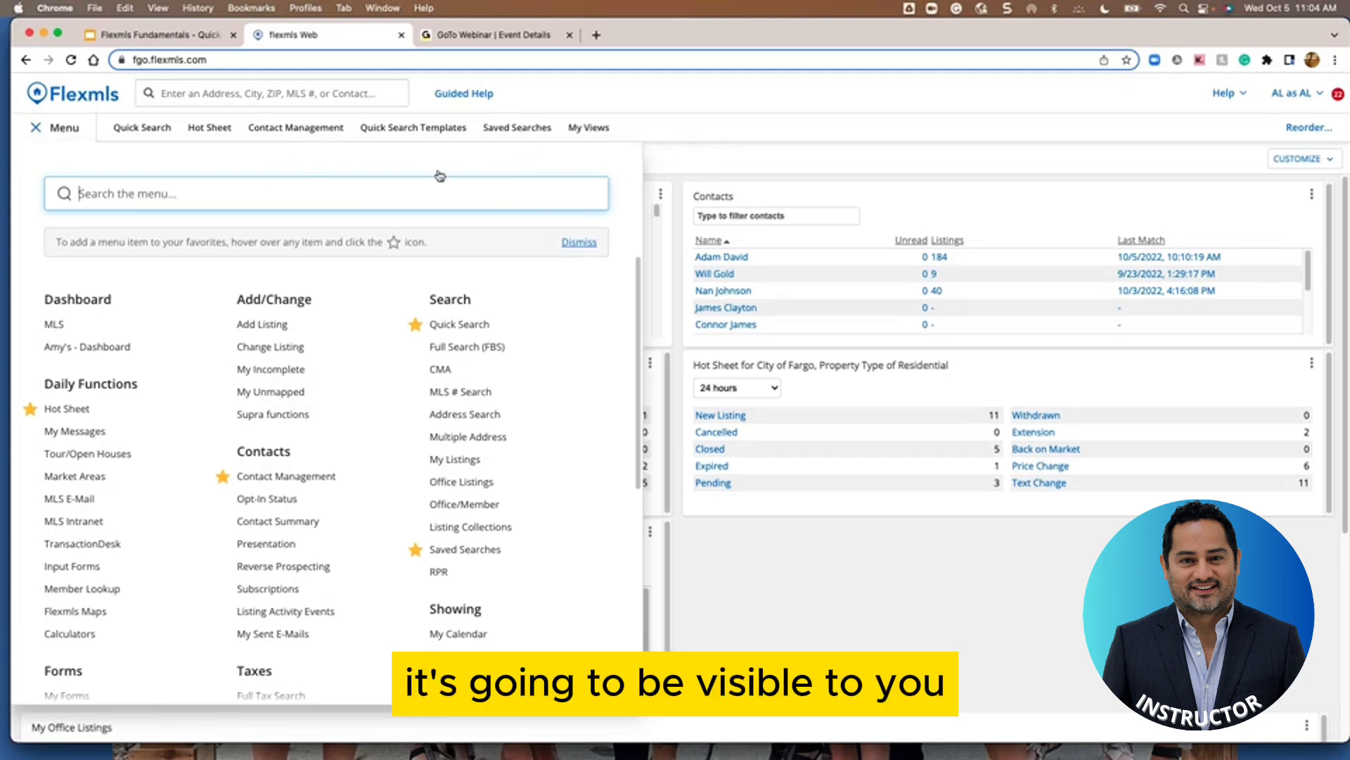
# Star Add Listing as a menu favourite, turning off menu-change warnings and confirming the change
pyautogui.moveTo(223, 328)
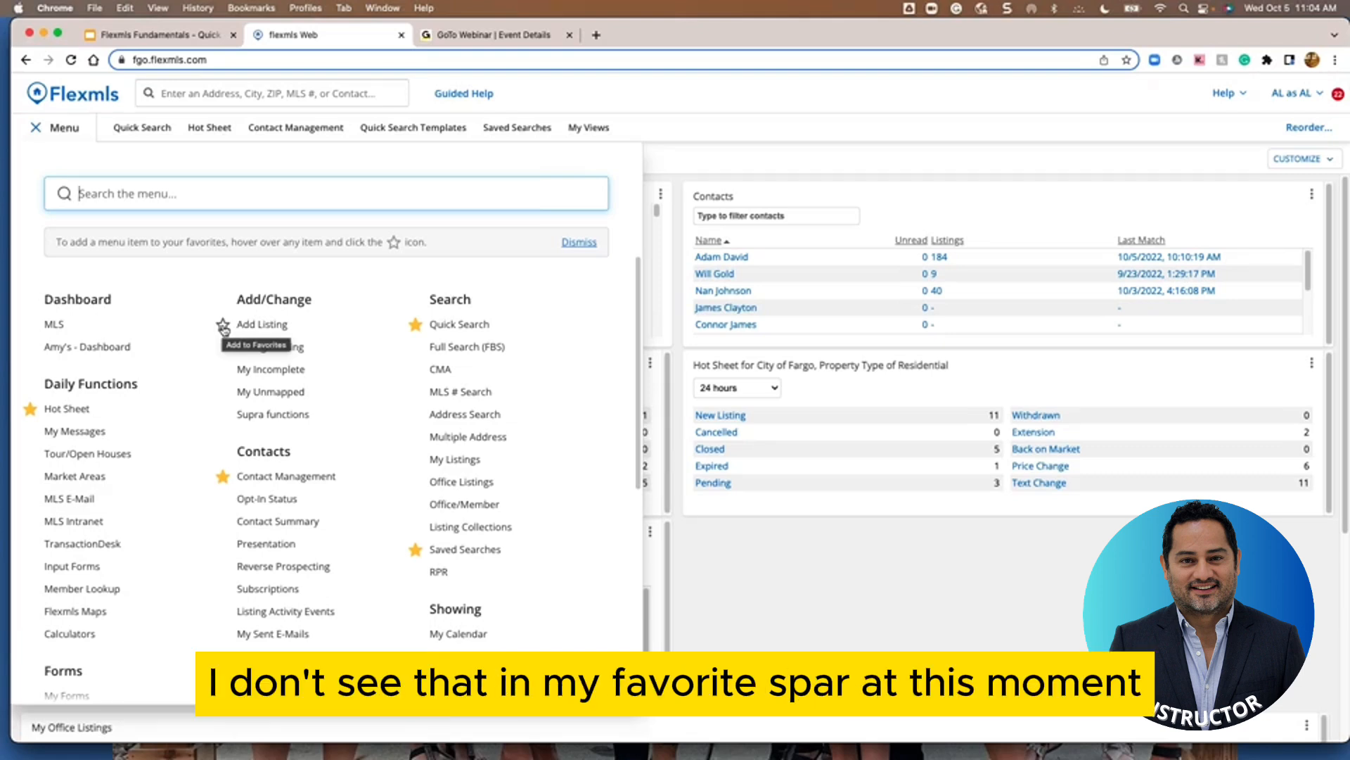
pyautogui.click(223, 326)
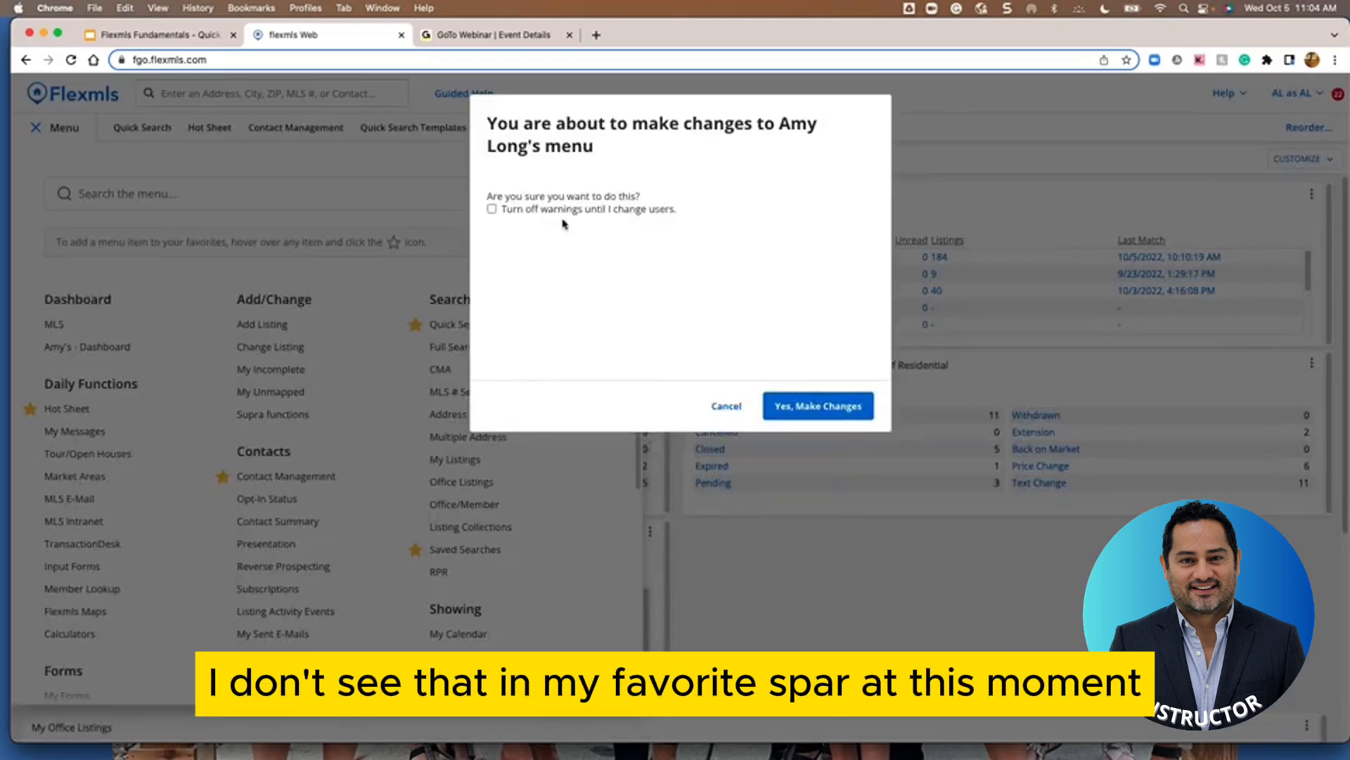
pyautogui.click(492, 208)
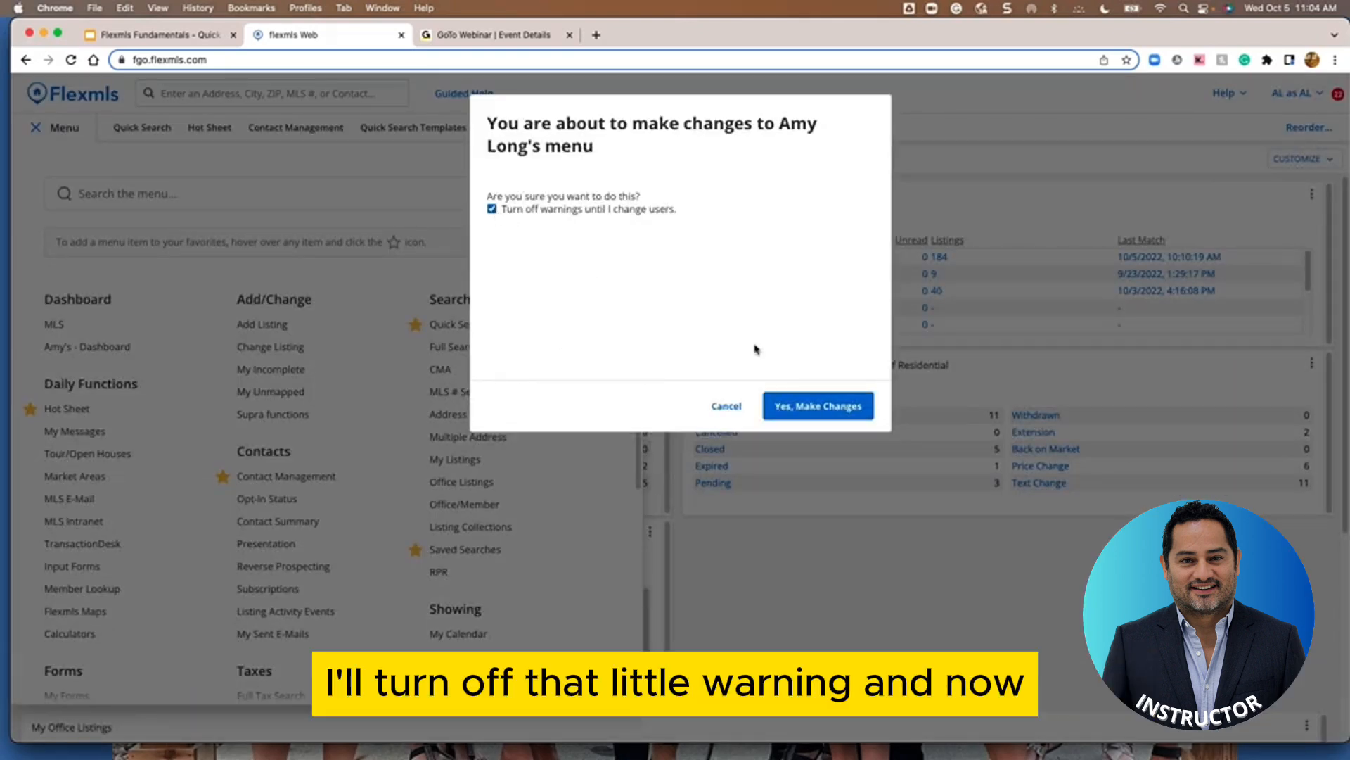
pyautogui.click(818, 406)
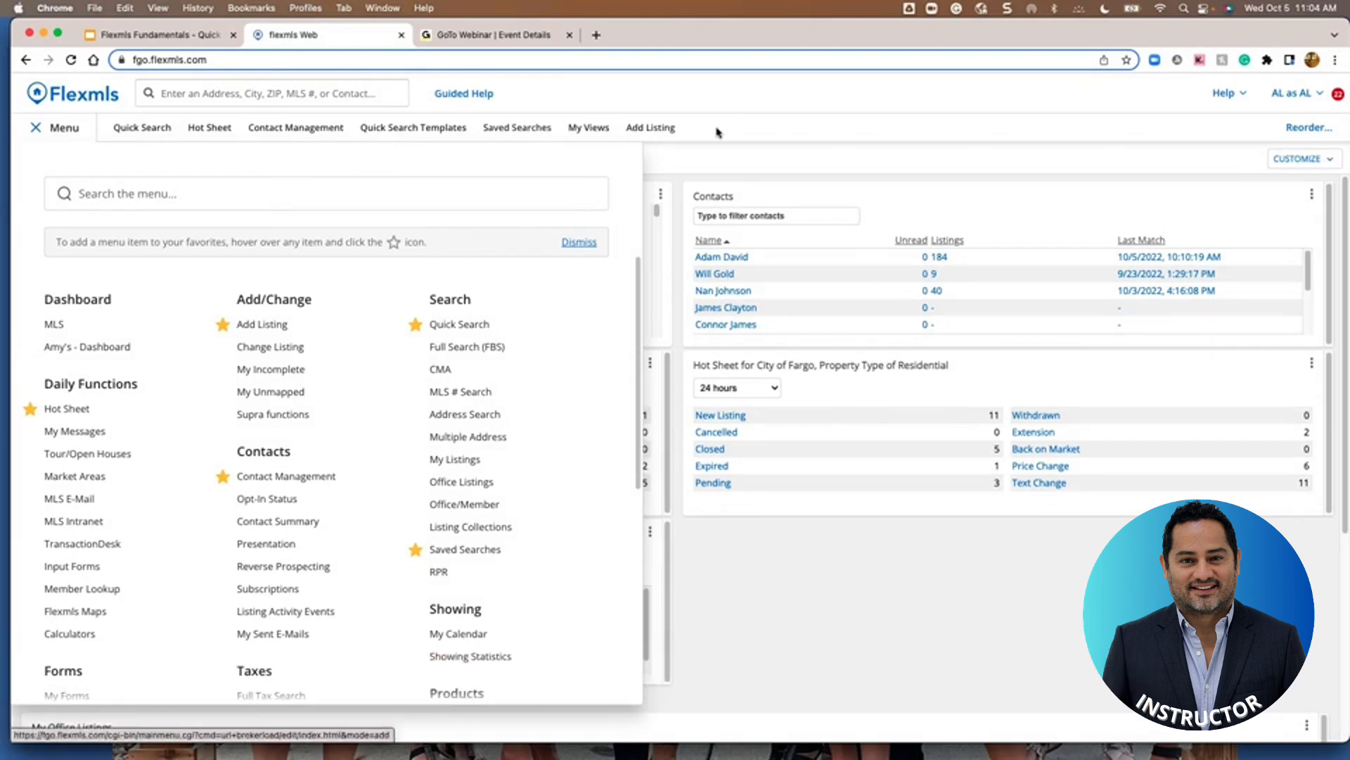
# Unstar Add Listing again and close the navigation menu
pyautogui.click(223, 326)
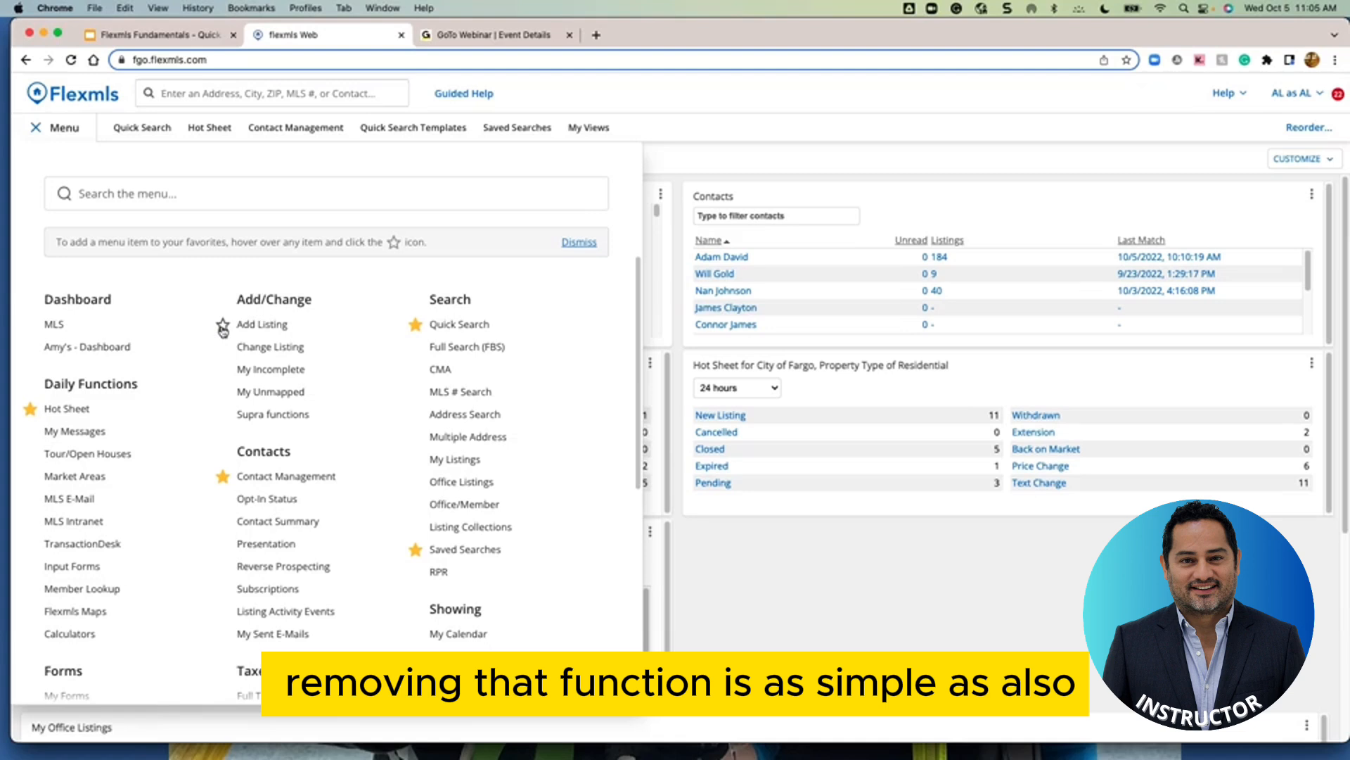
pyautogui.moveTo(225, 329)
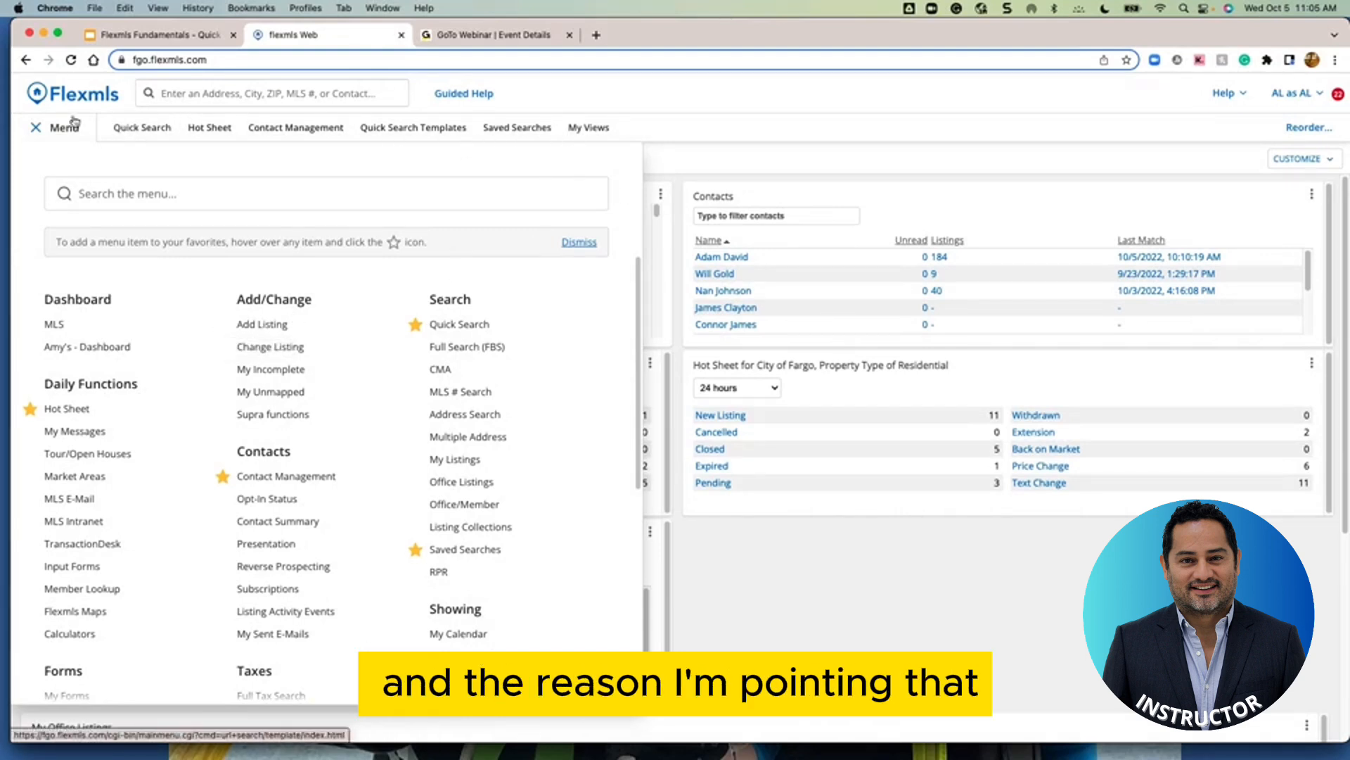
pyautogui.click(36, 128)
# Start a new Residential Quick Search showing 928 active listings on the map
pyautogui.click(137, 129)
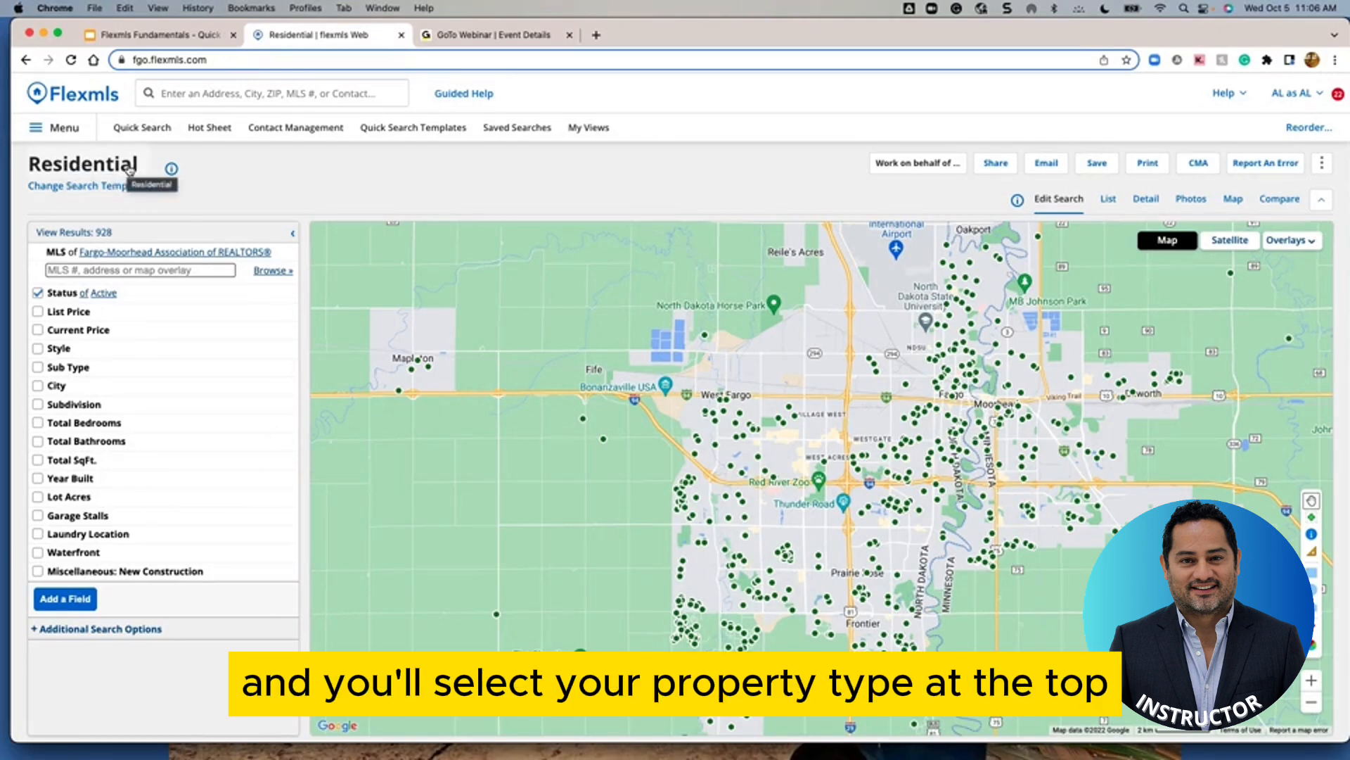
pyautogui.click(129, 171)
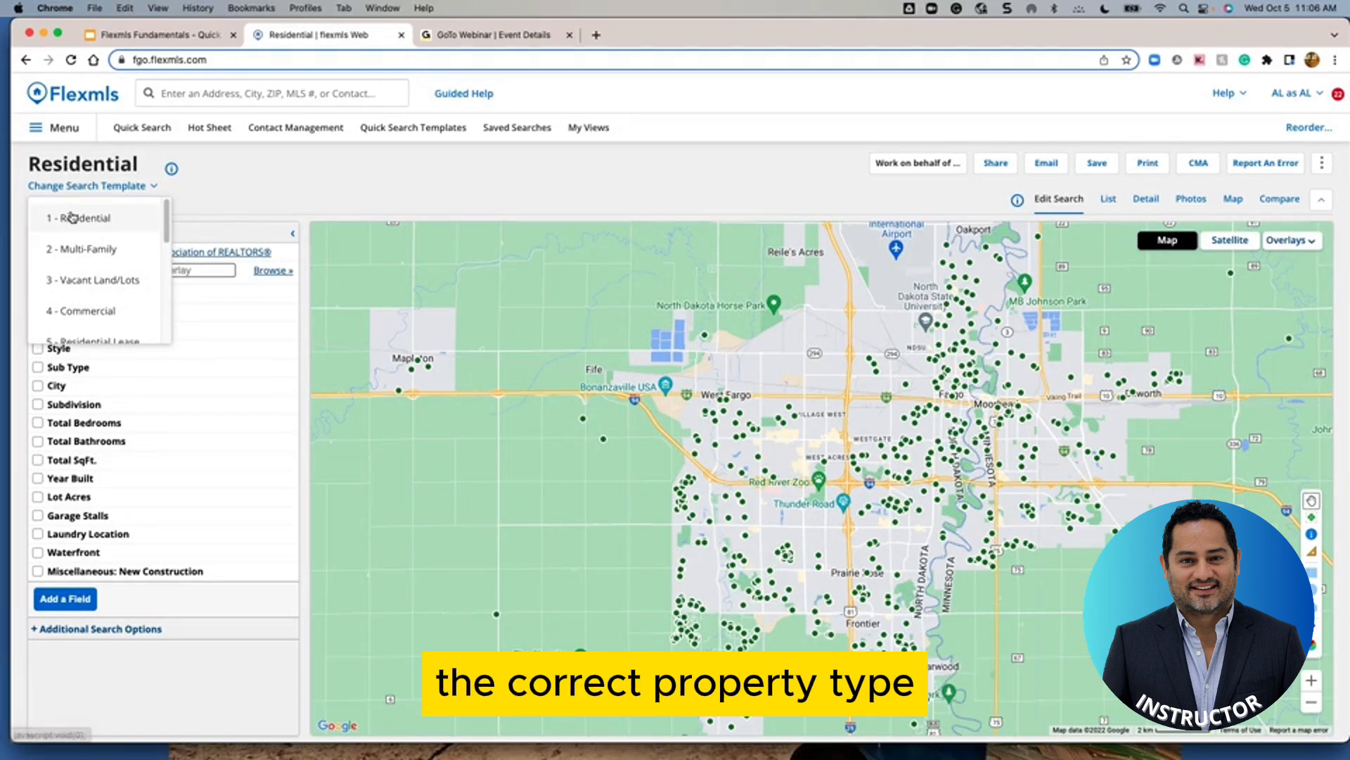
pyautogui.click(241, 178)
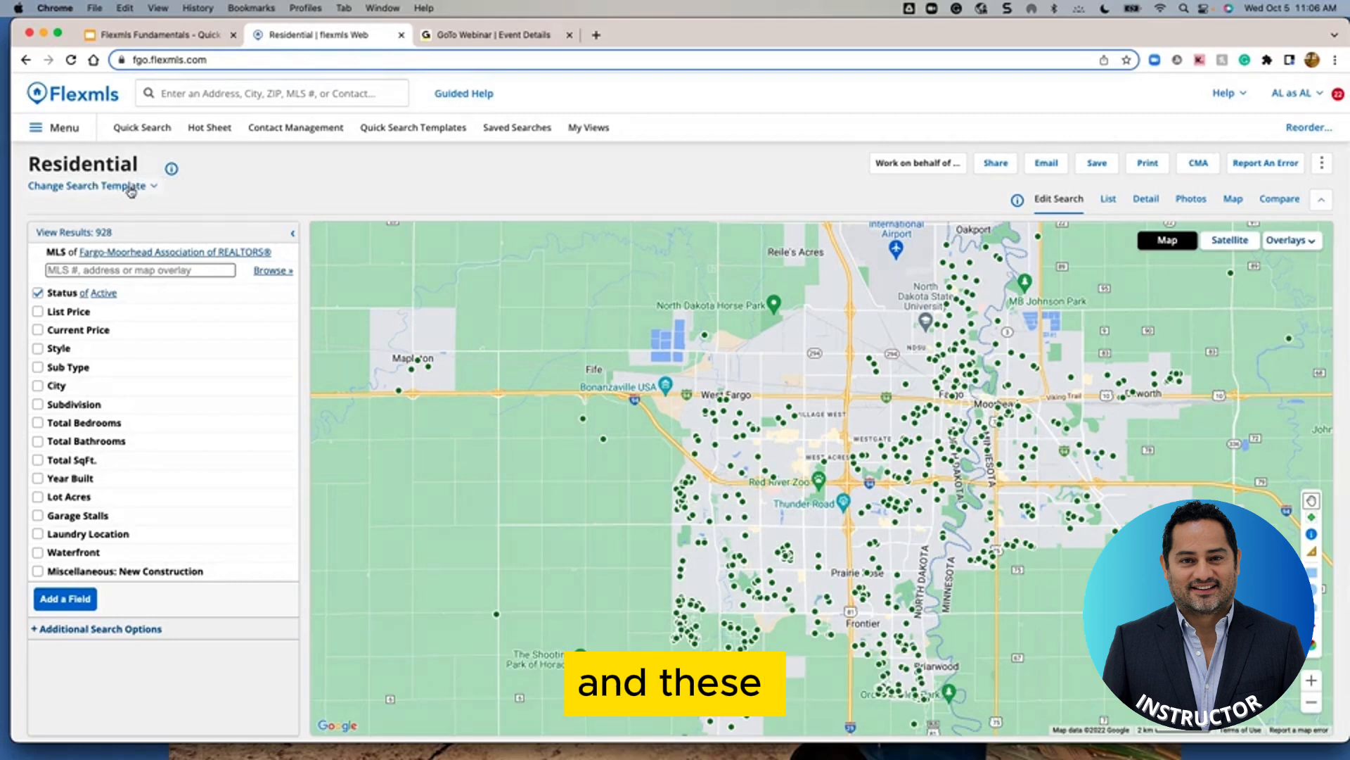
pyautogui.click(167, 172)
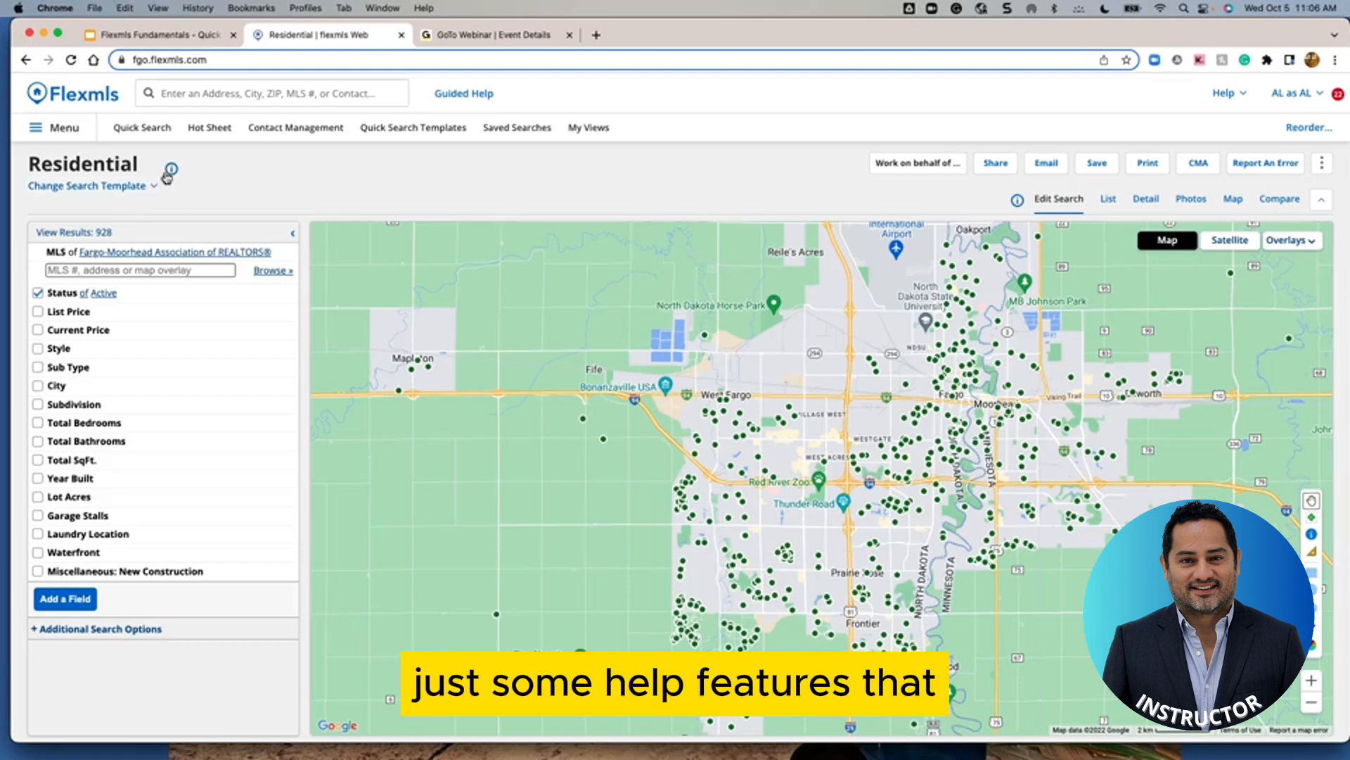
pyautogui.moveTo(169, 174)
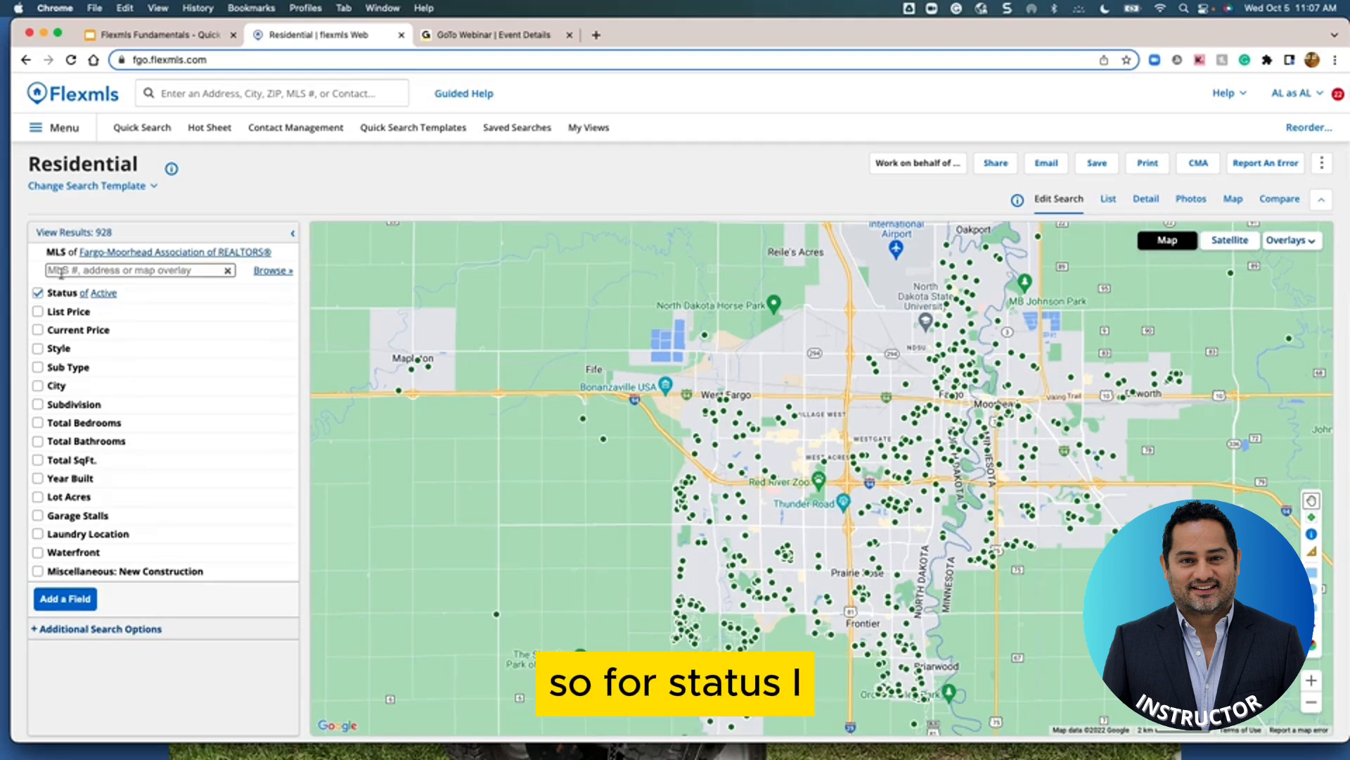
# Add Pending alongside Active under Status, keeping Pended Date at 365 days back
pyautogui.click(102, 294)
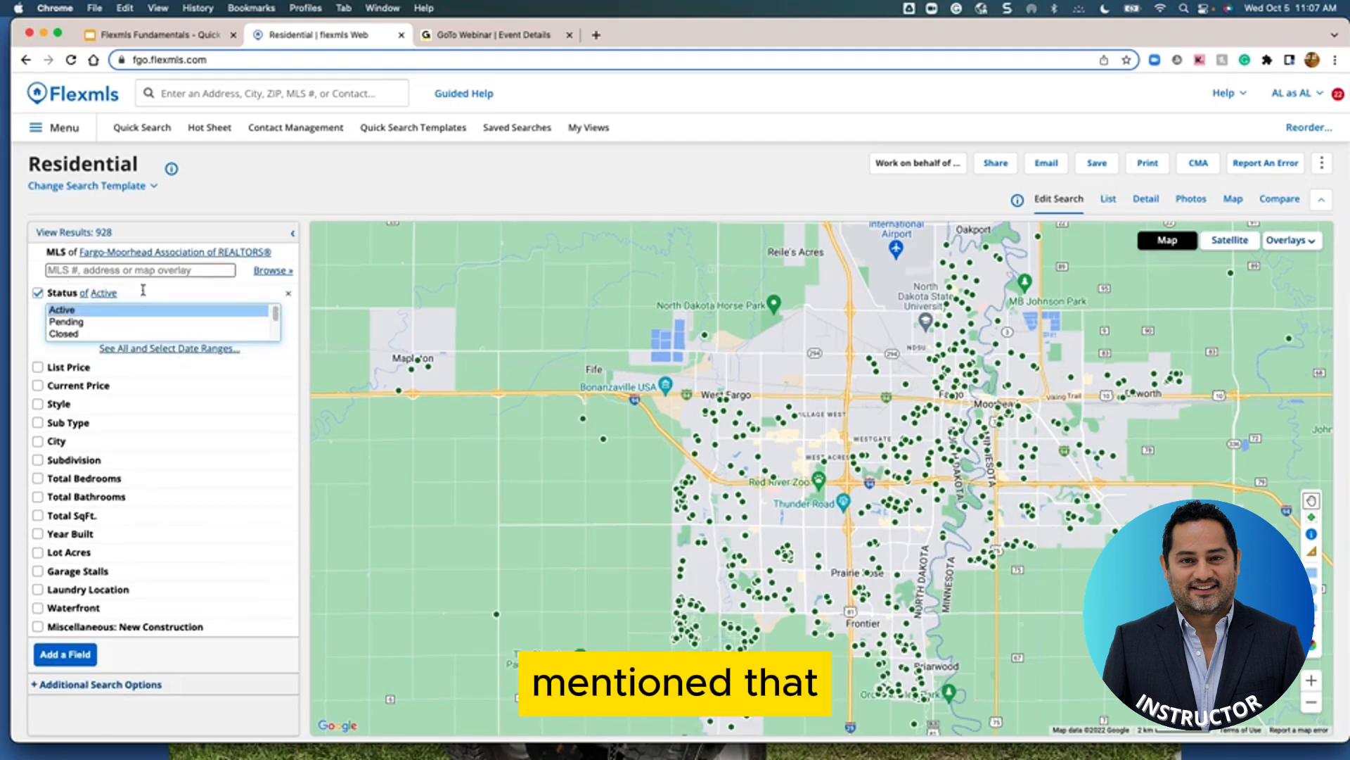
pyautogui.keyDown('super'); pyautogui.click(71, 326); pyautogui.keyUp('super')
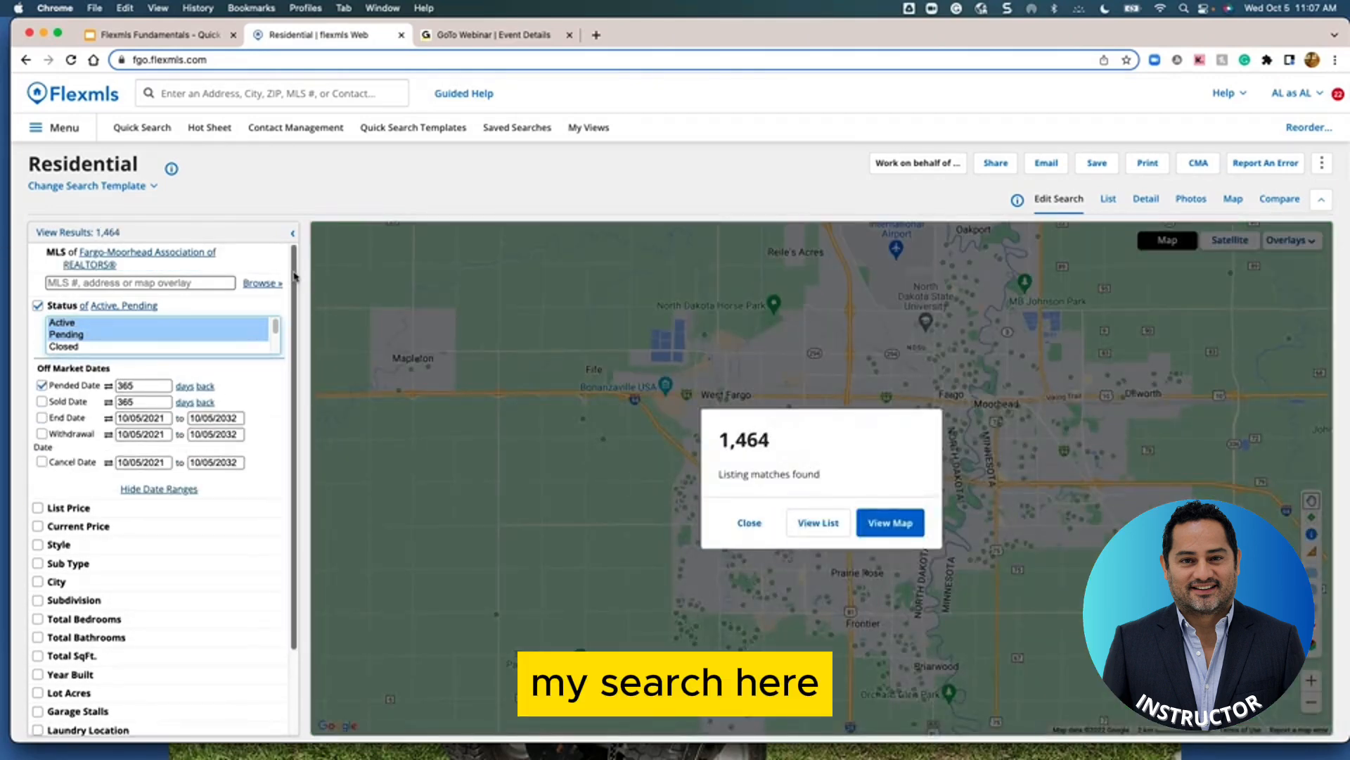
pyautogui.scroll(-2, 288, 294)
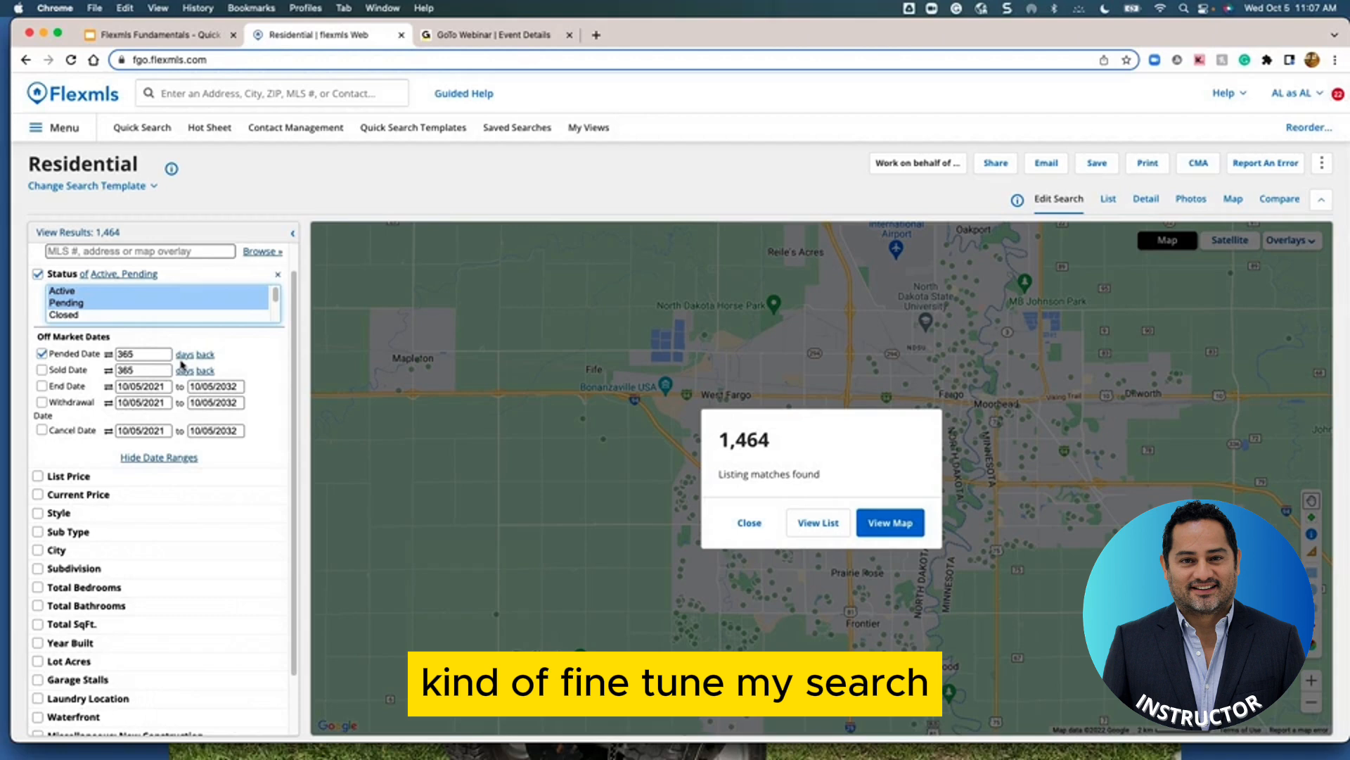
pyautogui.click(108, 356)
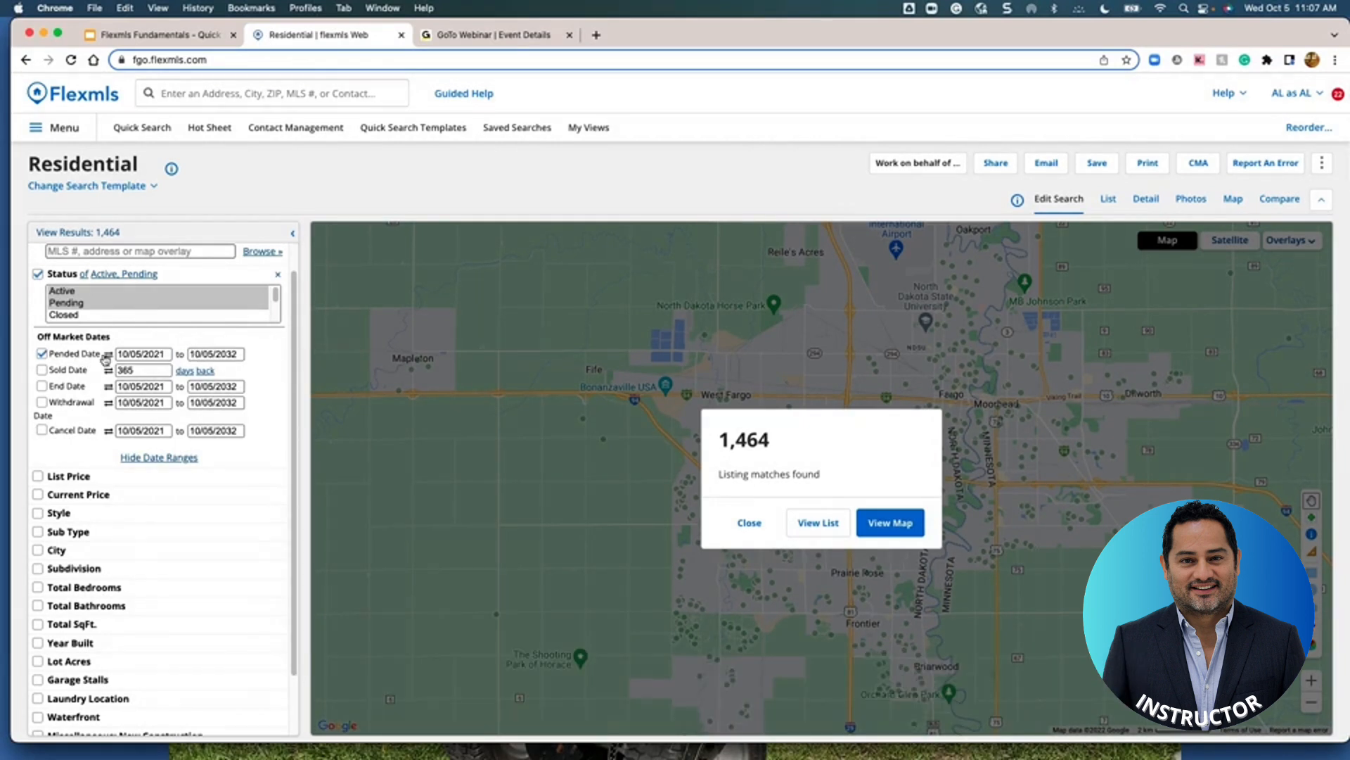
pyautogui.click(108, 354)
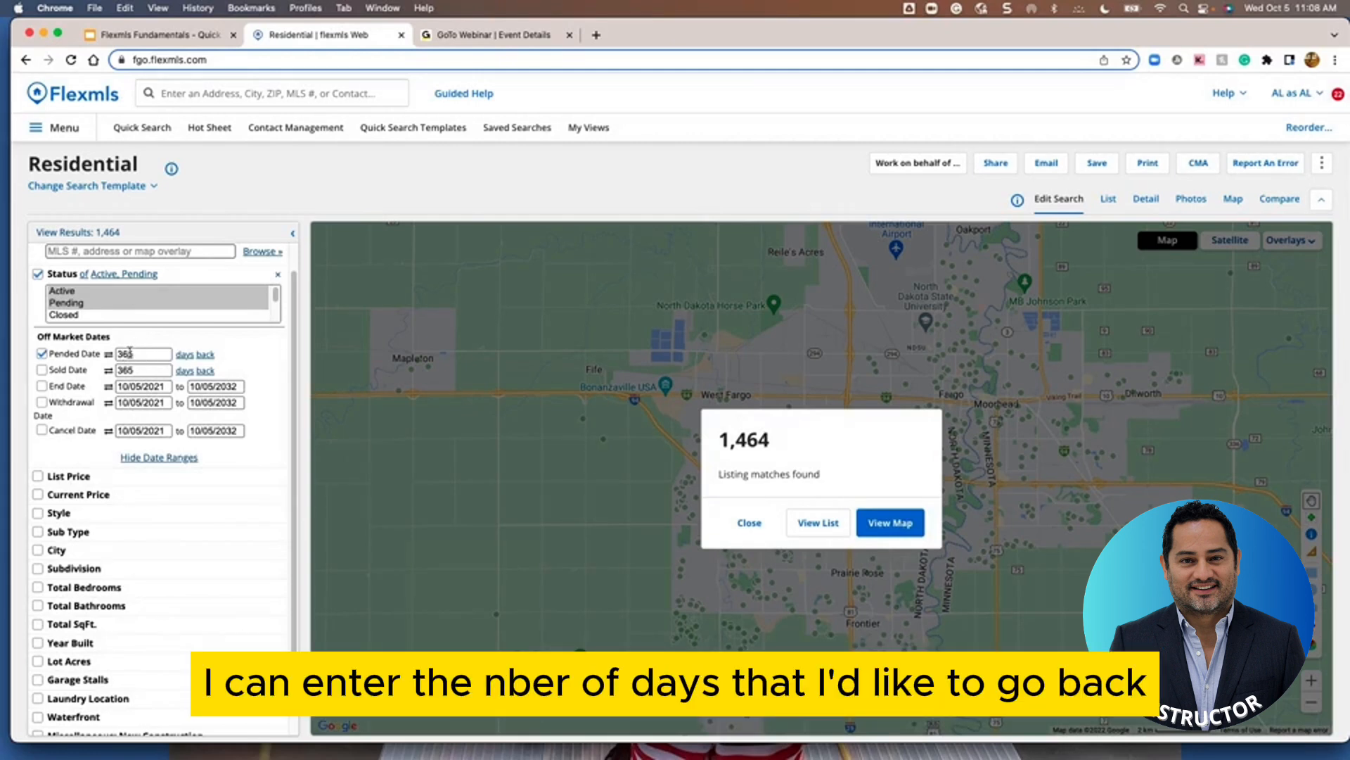
# Change the Pended Date look-back from 365 to 90 days, giving 1,403 matches
pyautogui.click(185, 354)
pyautogui.click(187, 354)
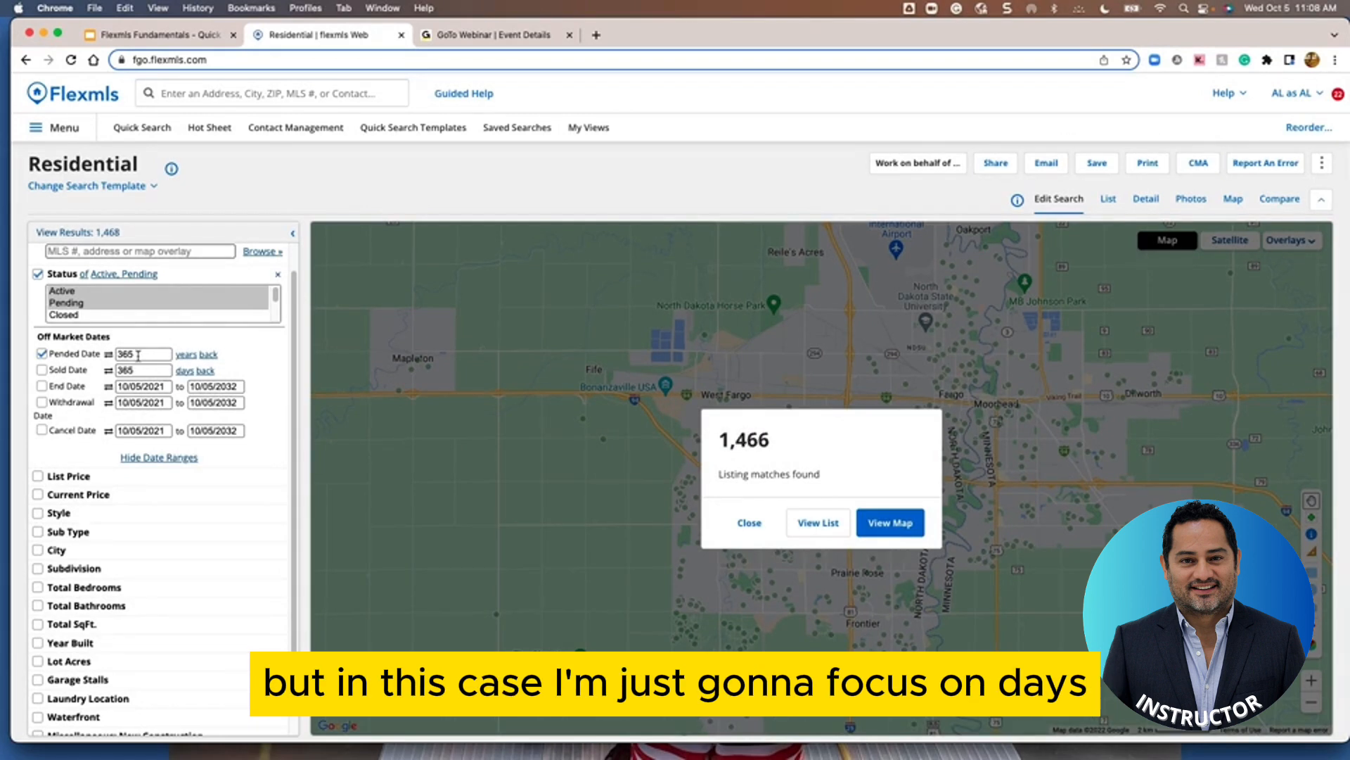
pyautogui.click(184, 355)
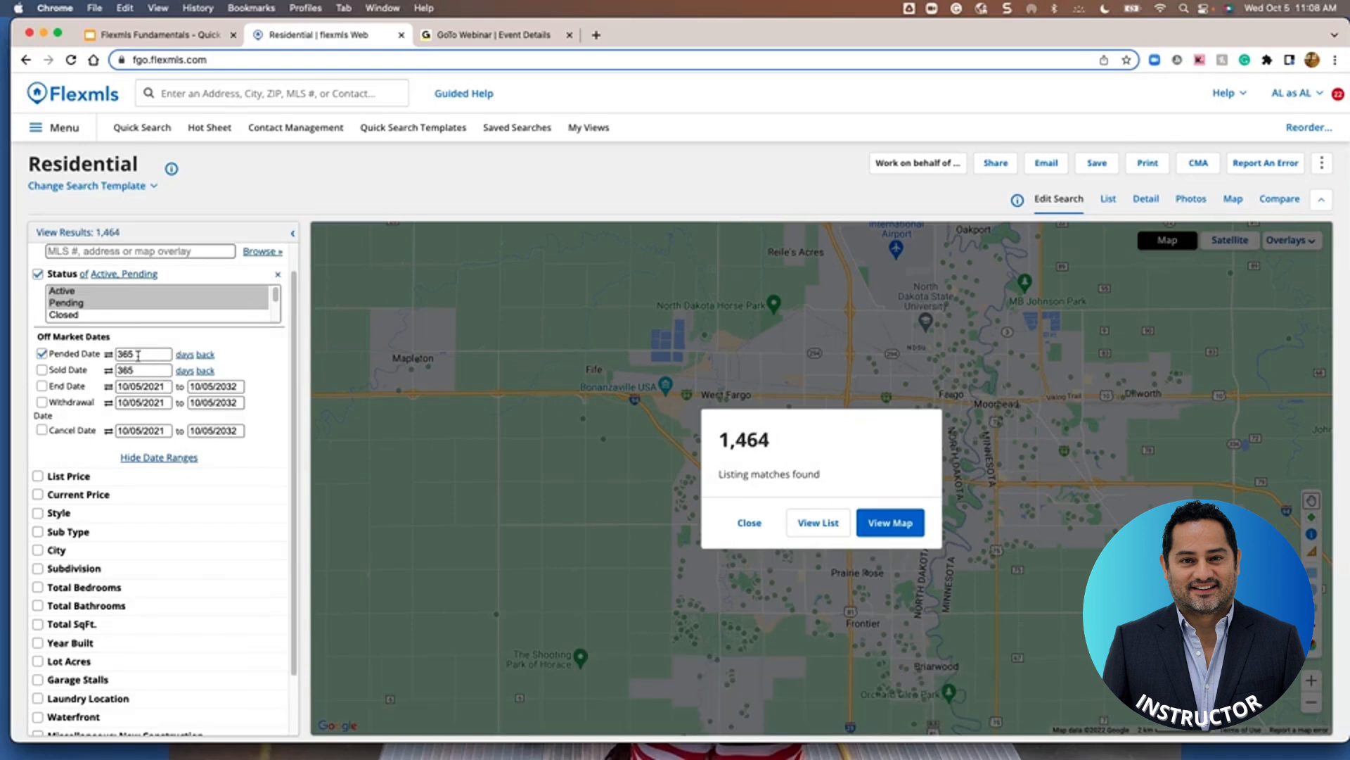
pyautogui.moveTo(138, 355); pyautogui.dragTo(113, 357)
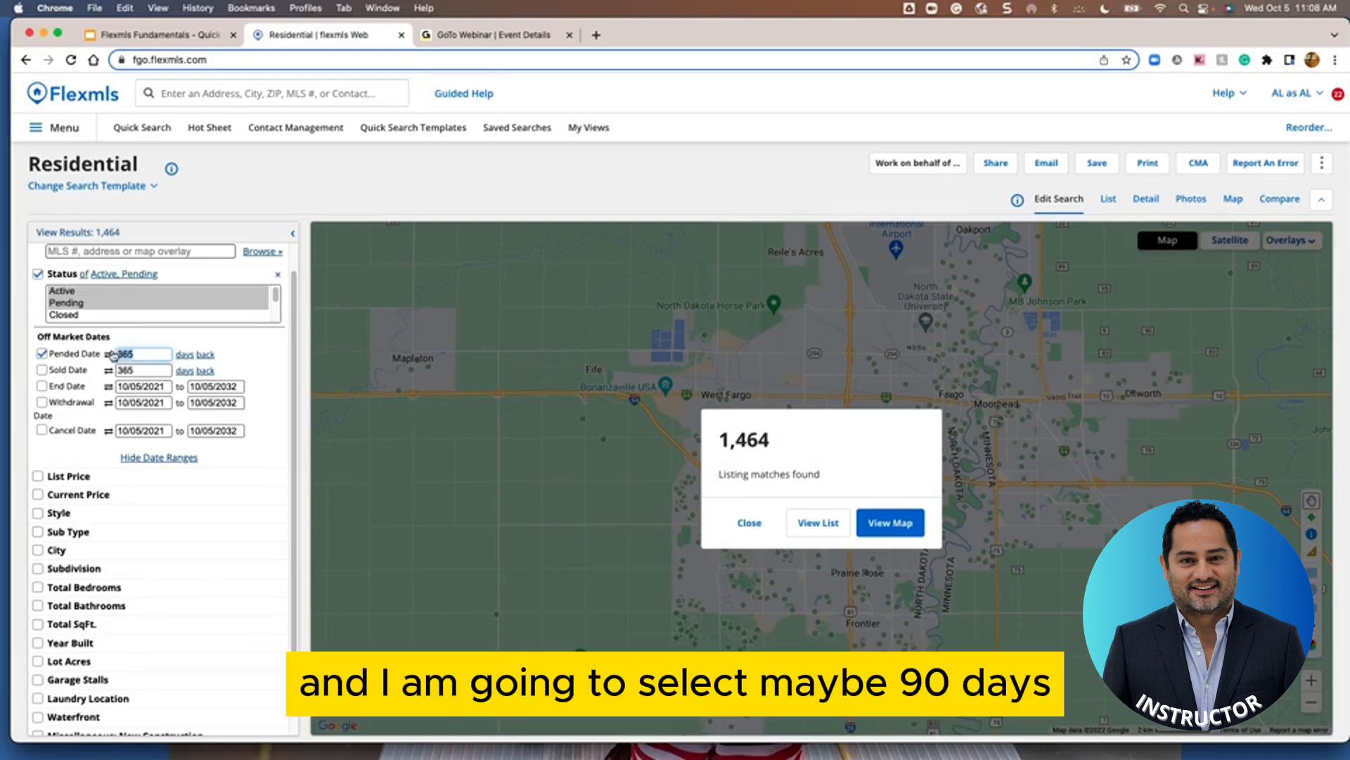
pyautogui.write('90')
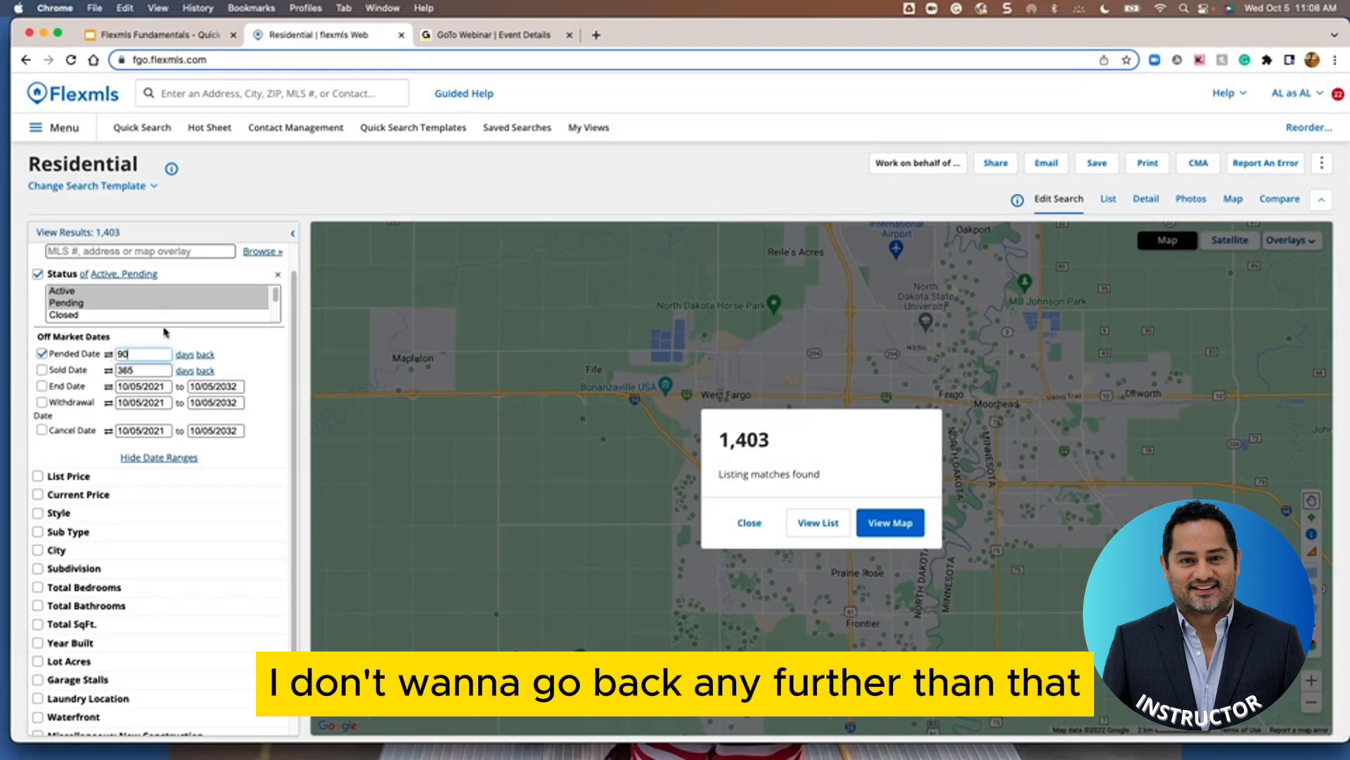
pyautogui.scroll(-1, 296, 316)
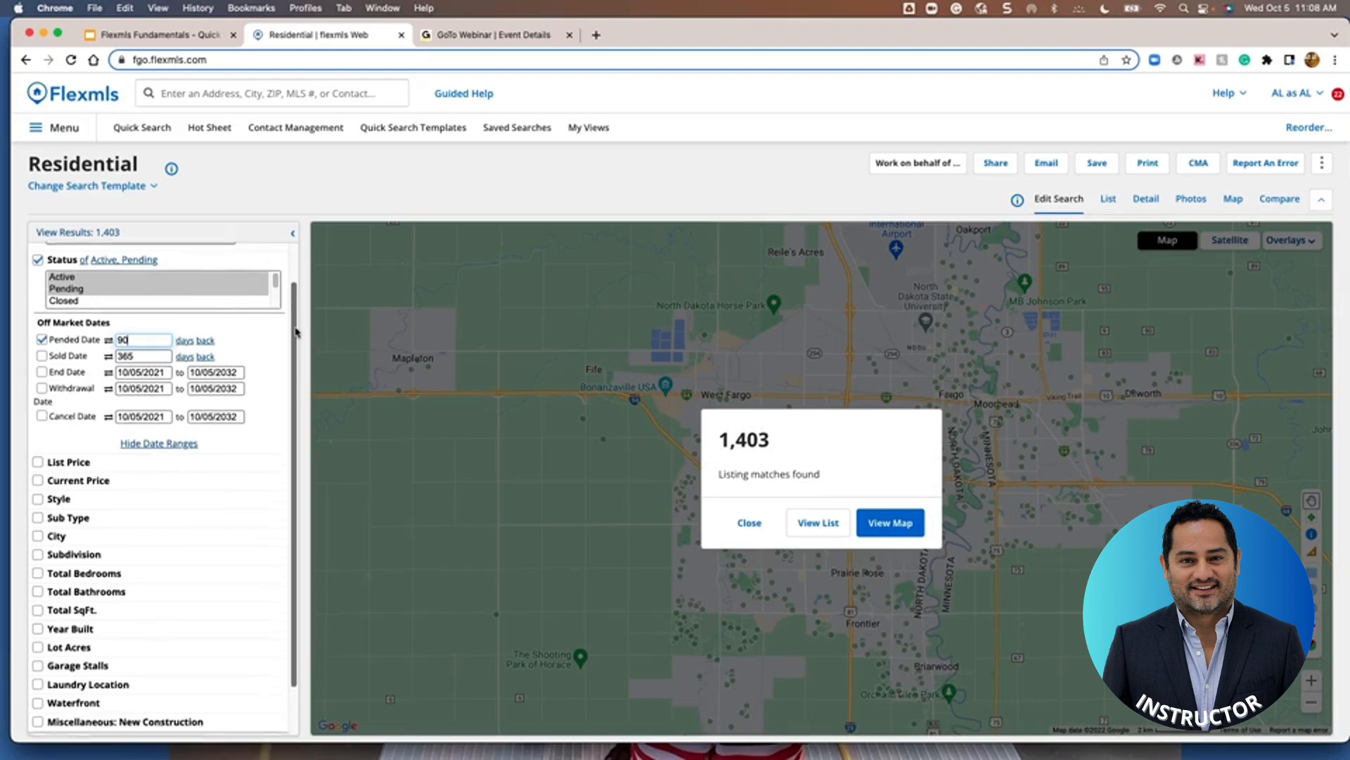
pyautogui.scroll(-2, 137, 505)
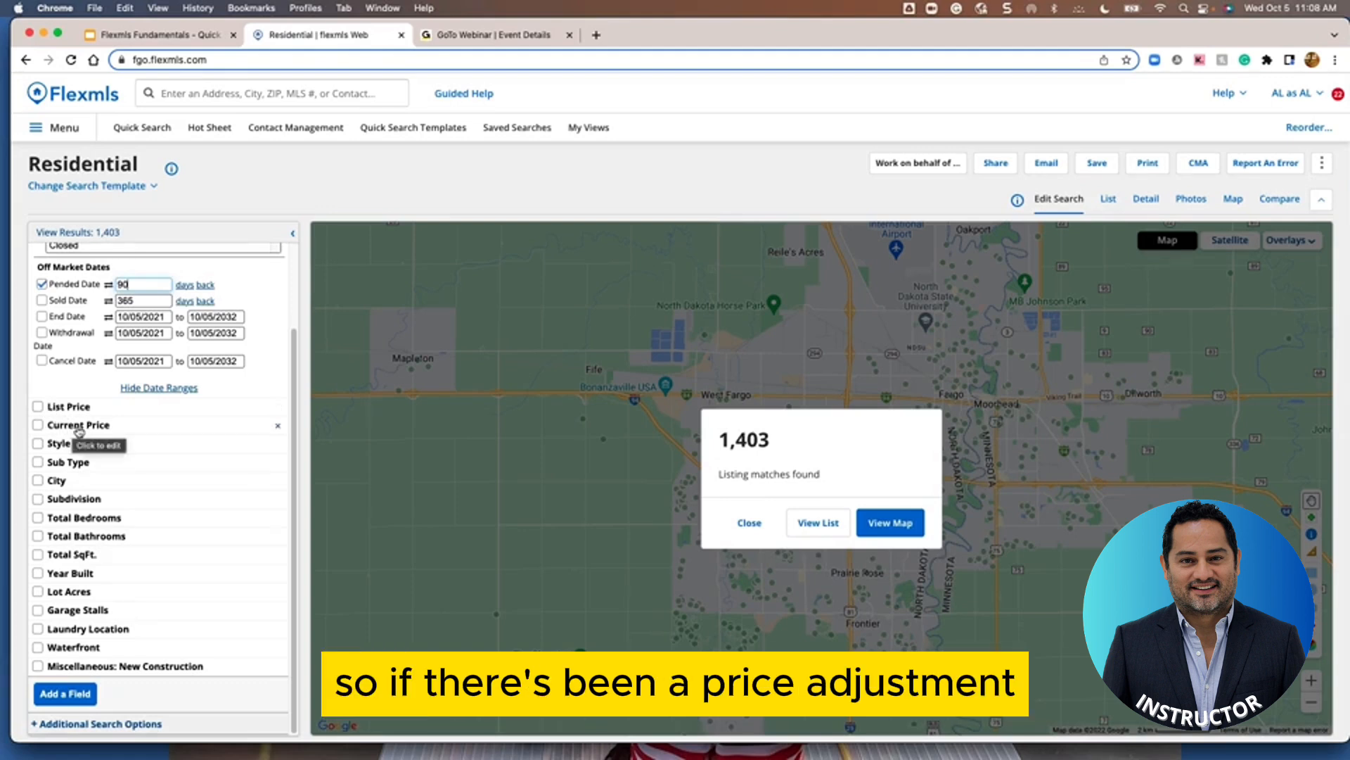
# Restrict the Sub Type to Single Family Residence
pyautogui.click(38, 462)
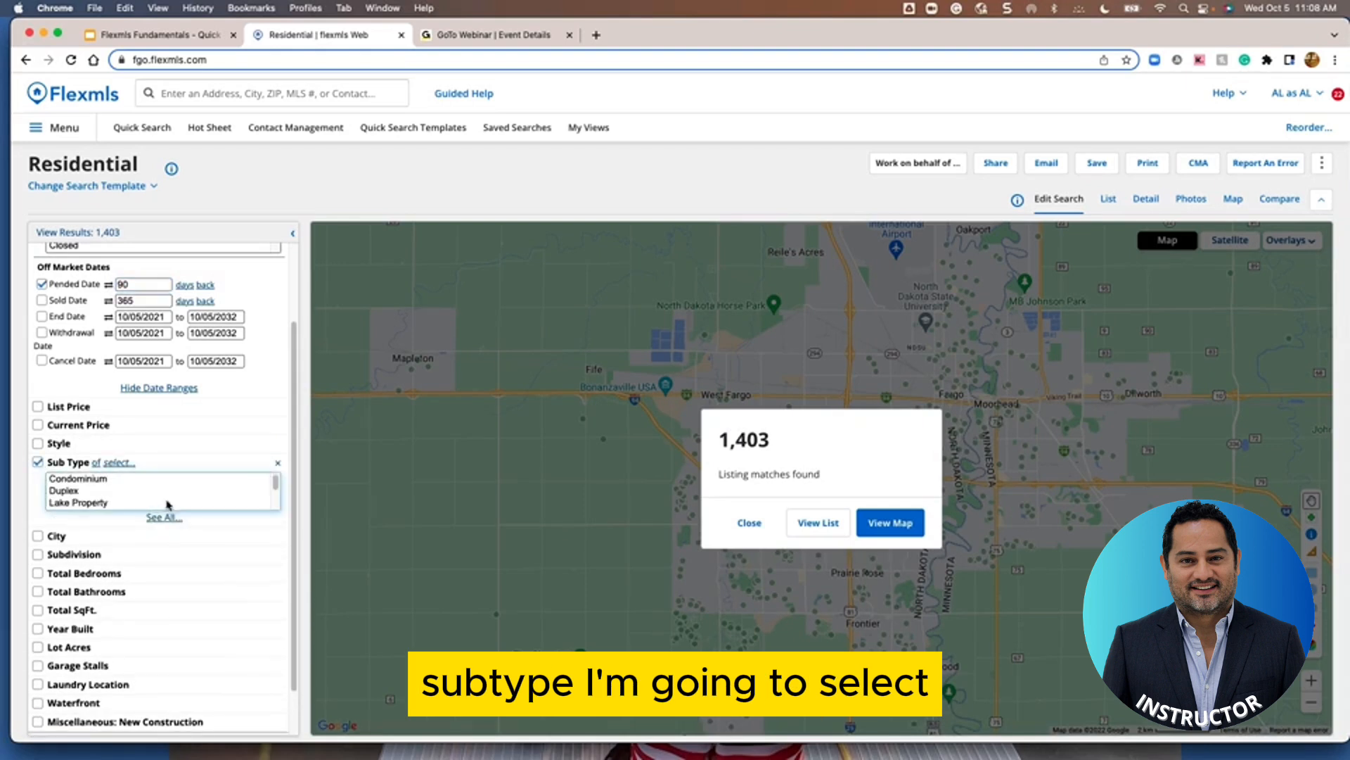
pyautogui.scroll(-1, 125, 492)
pyautogui.click(122, 500)
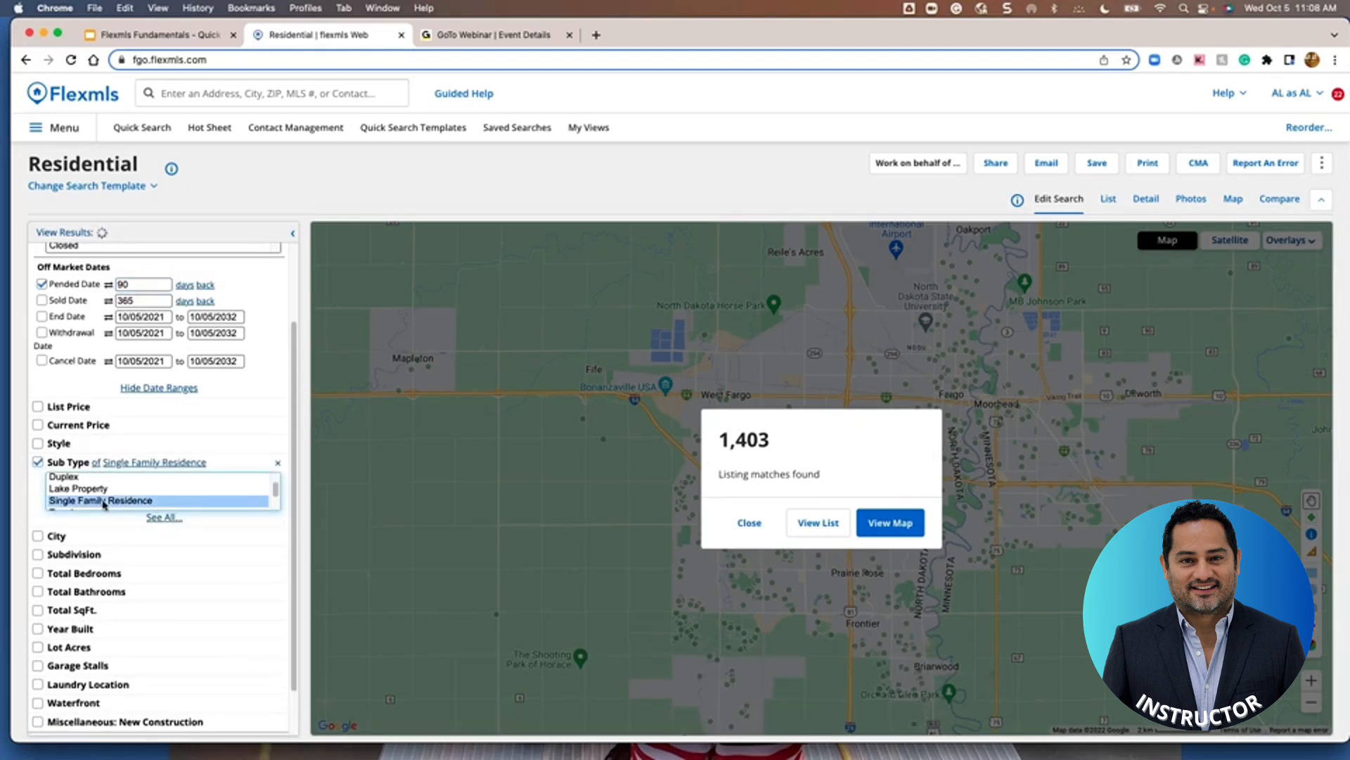
pyautogui.moveTo(294, 373); pyautogui.dragTo(295, 422)
# Limit the City criterion to Fargo and West Fargo, yielding 528 matches
pyautogui.click(38, 480)
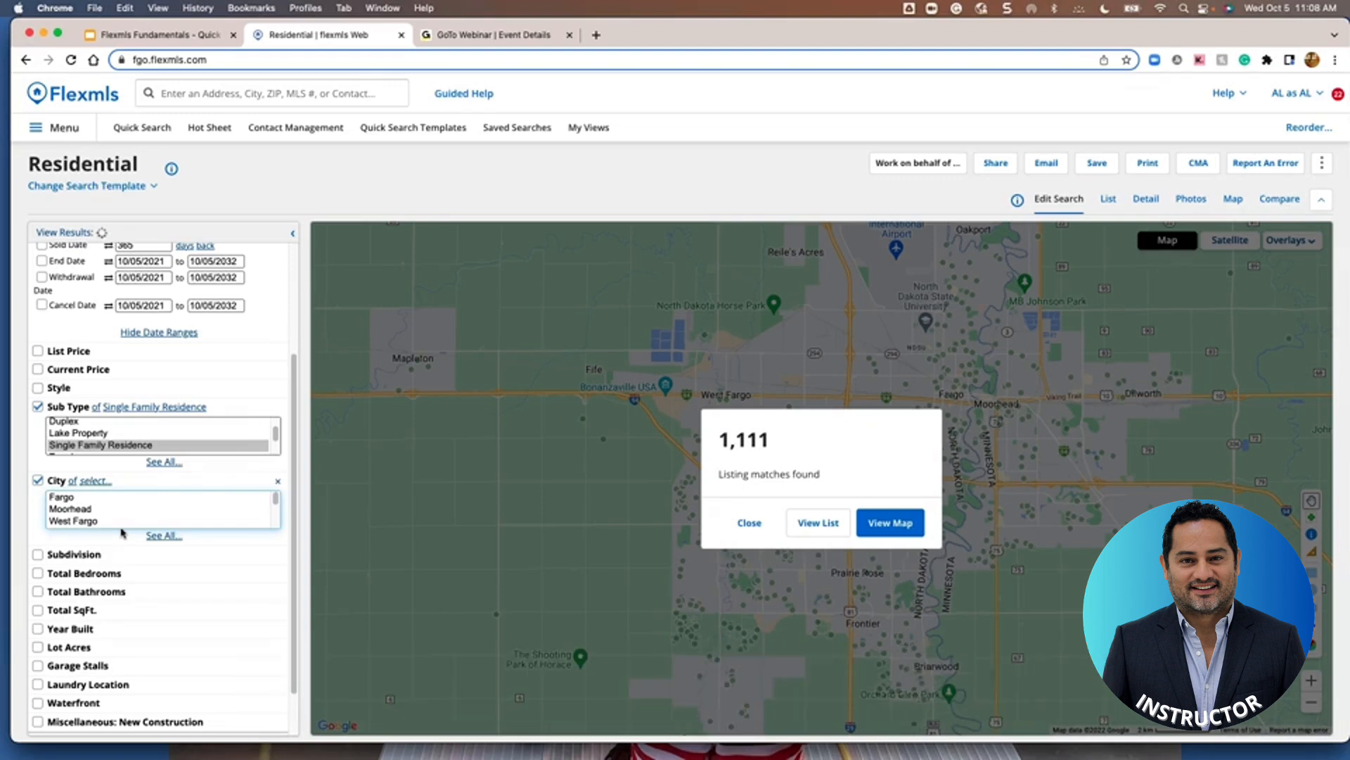
pyautogui.click(71, 500)
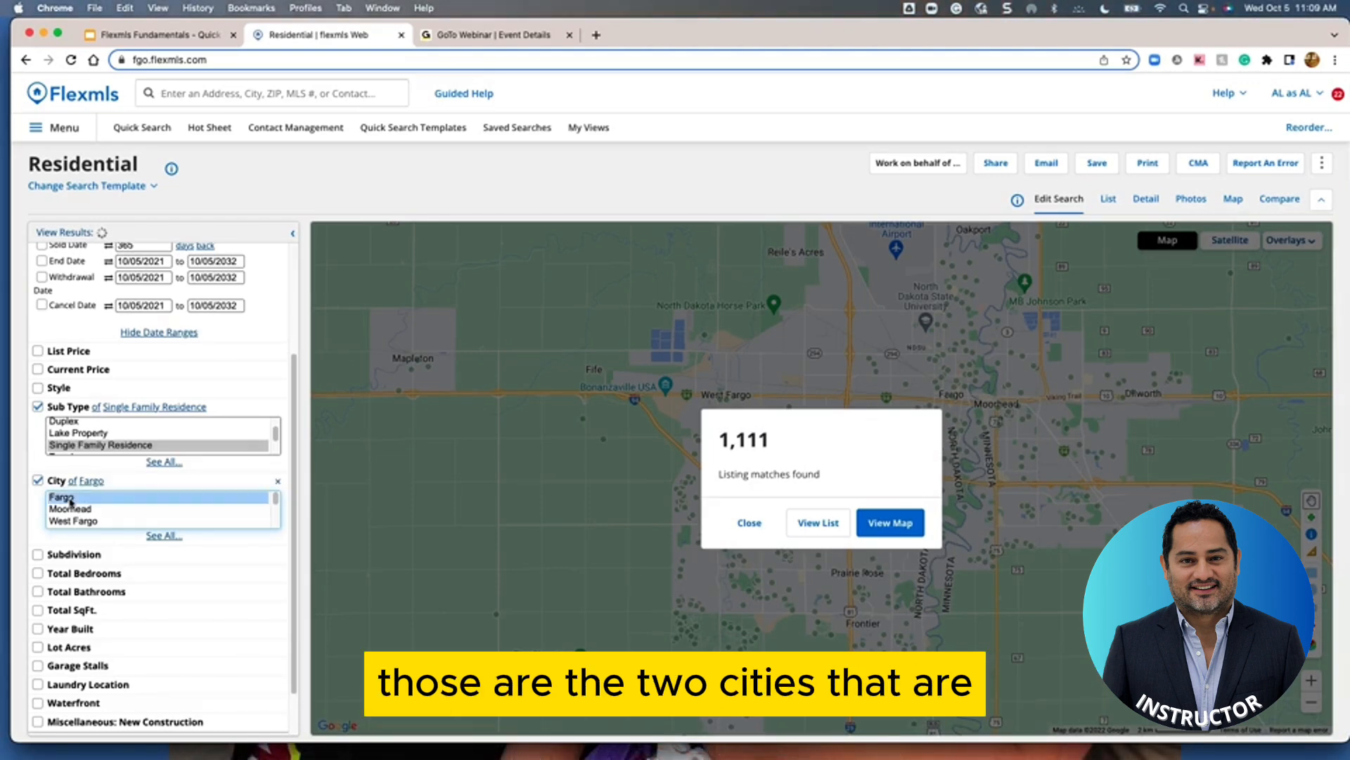
pyautogui.keyDown('super'); pyautogui.click(79, 522); pyautogui.keyUp('super')
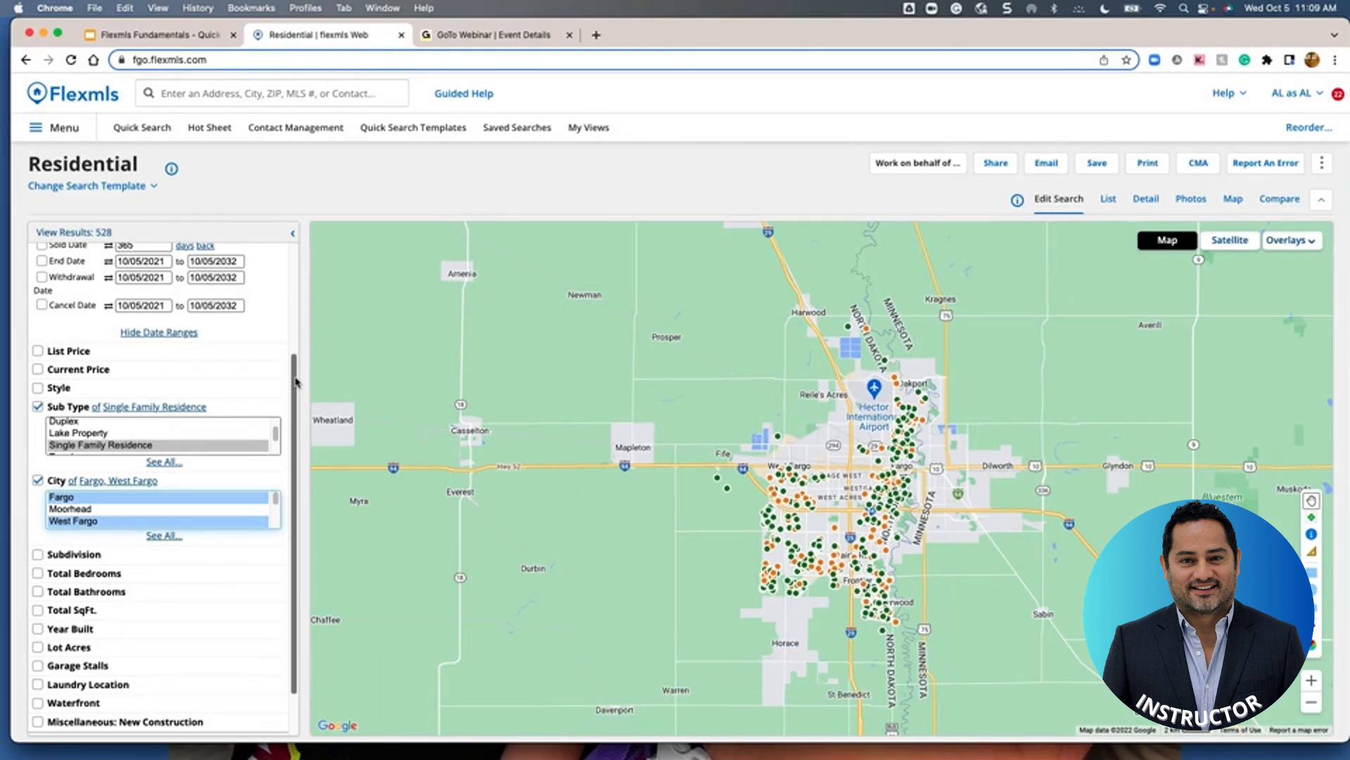
pyautogui.scroll(-2, 296, 382)
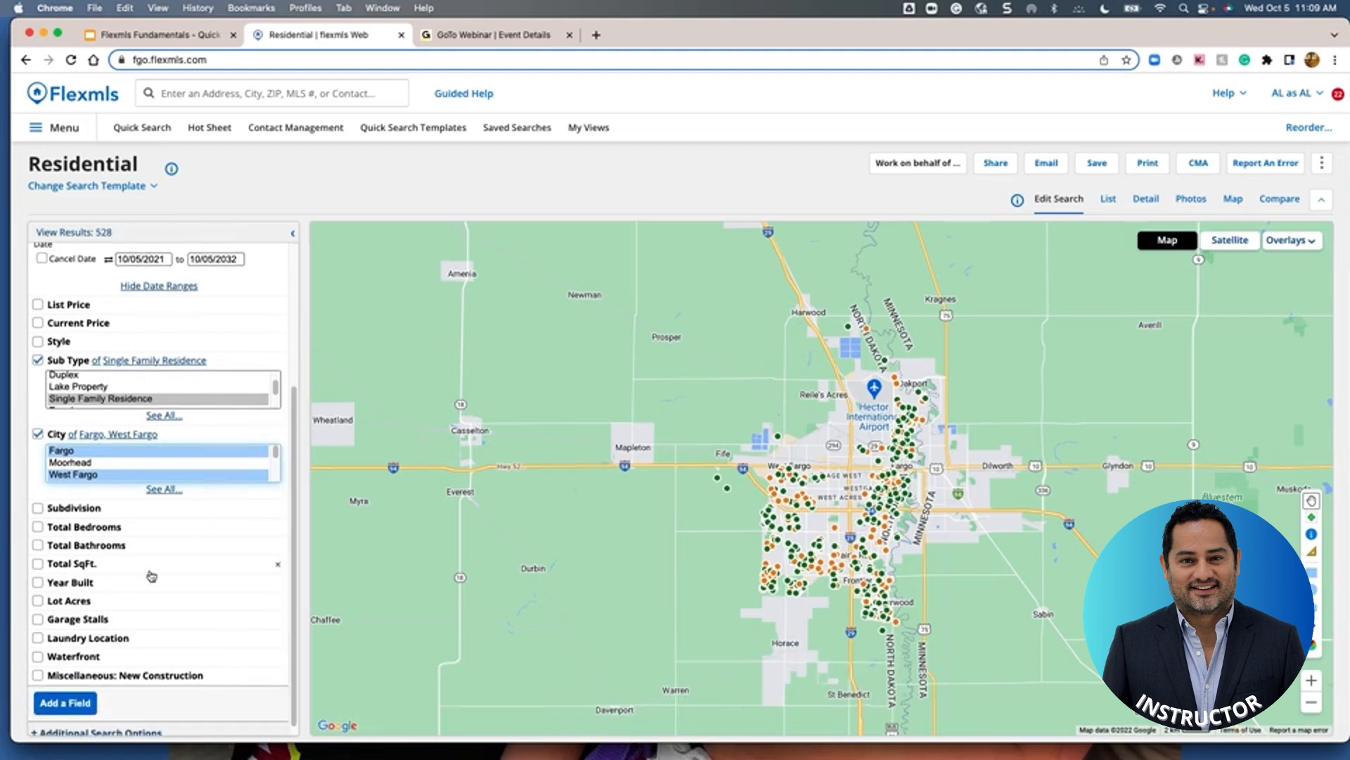
# Set Total Bedrooms to minimum 3 with no maximum, narrowing results to 481
pyautogui.click(39, 530)
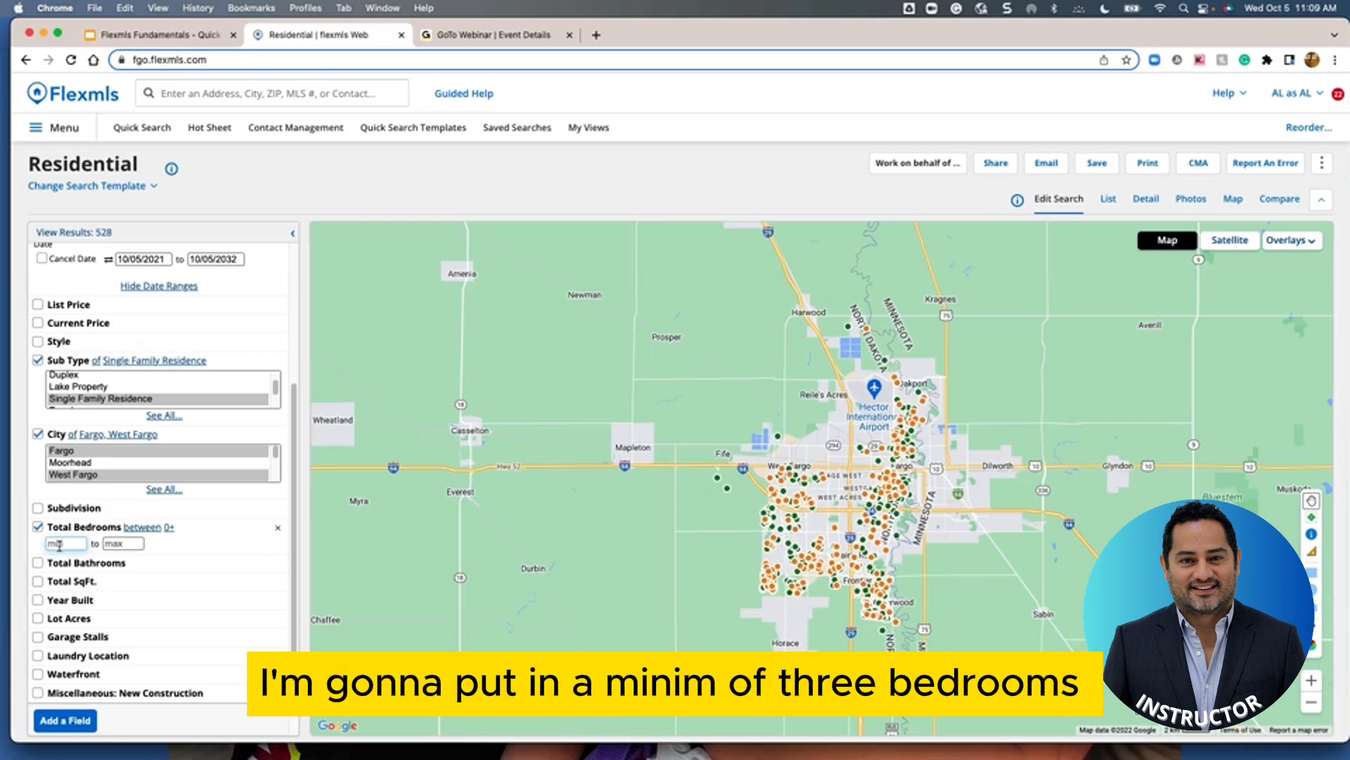
pyautogui.write('3')
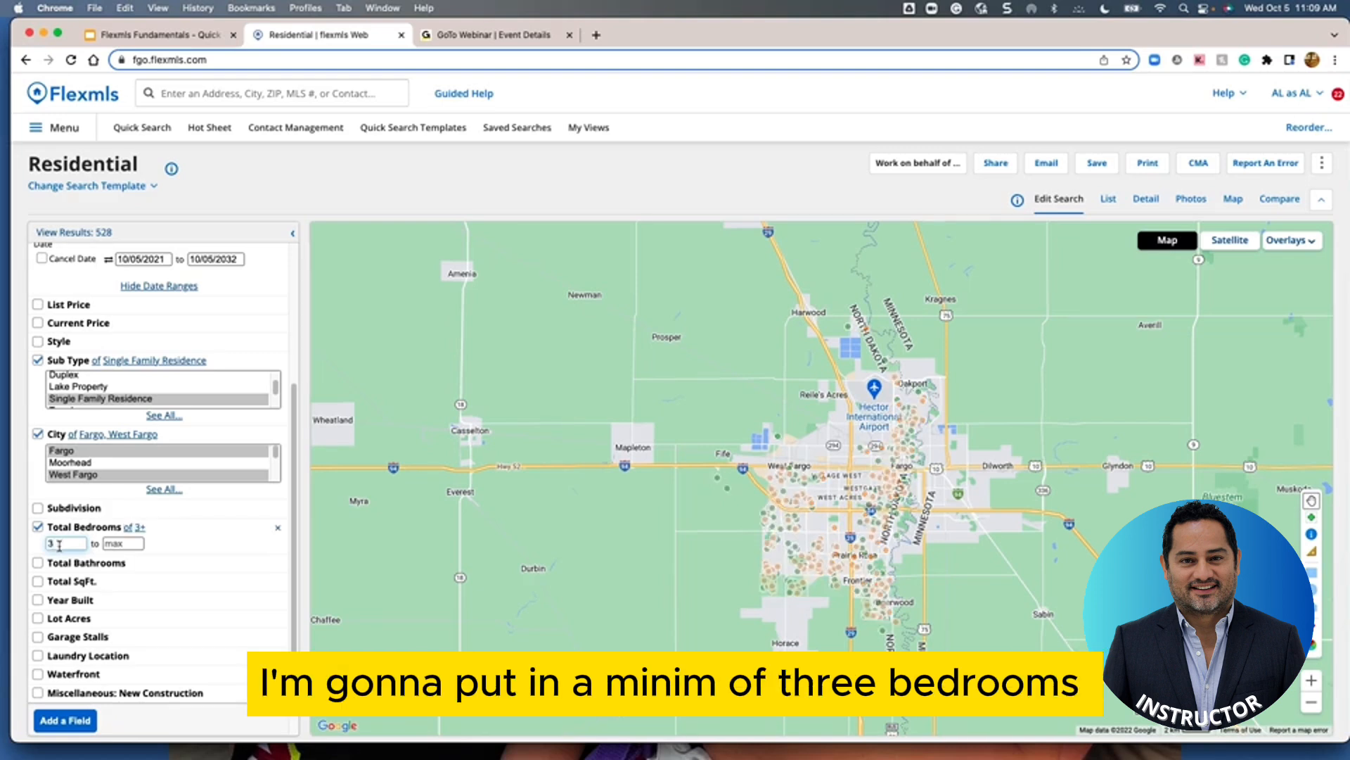
pyautogui.click(127, 545)
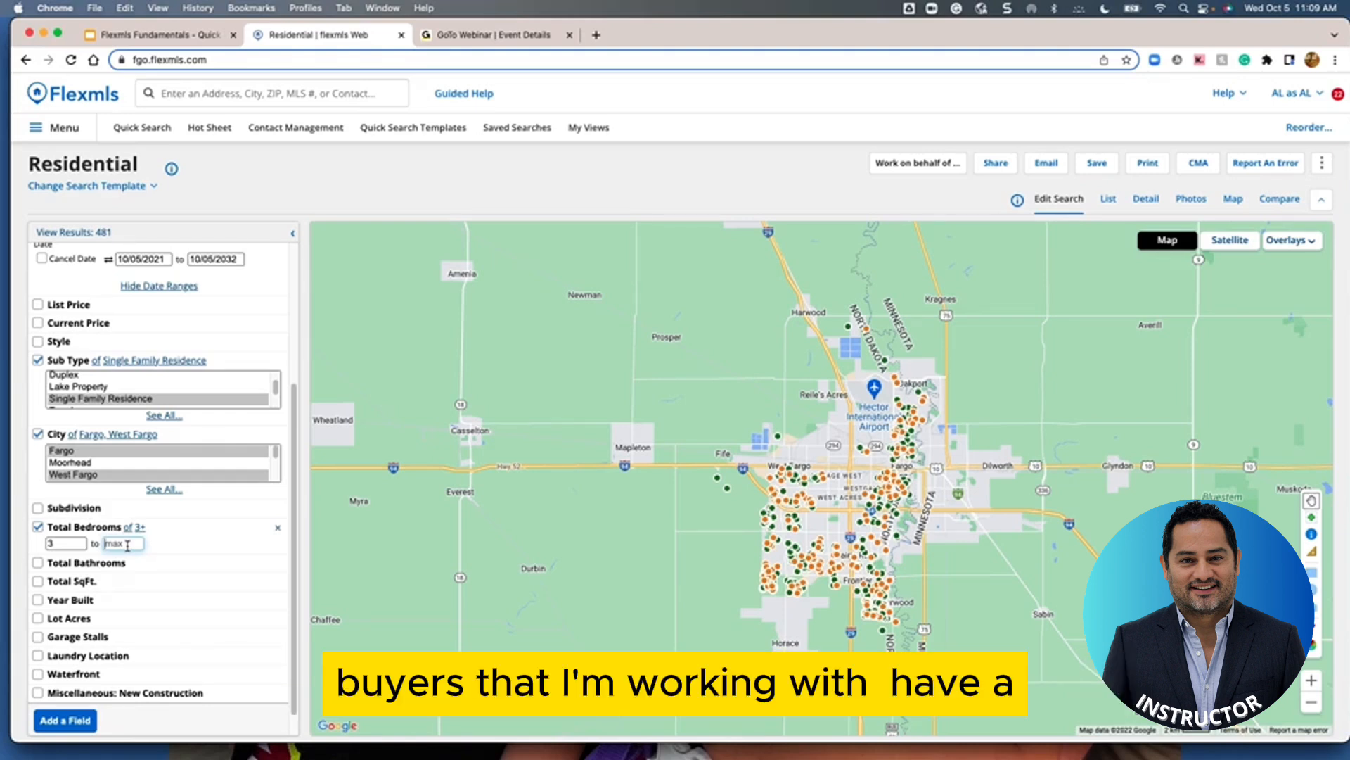
pyautogui.write('4')
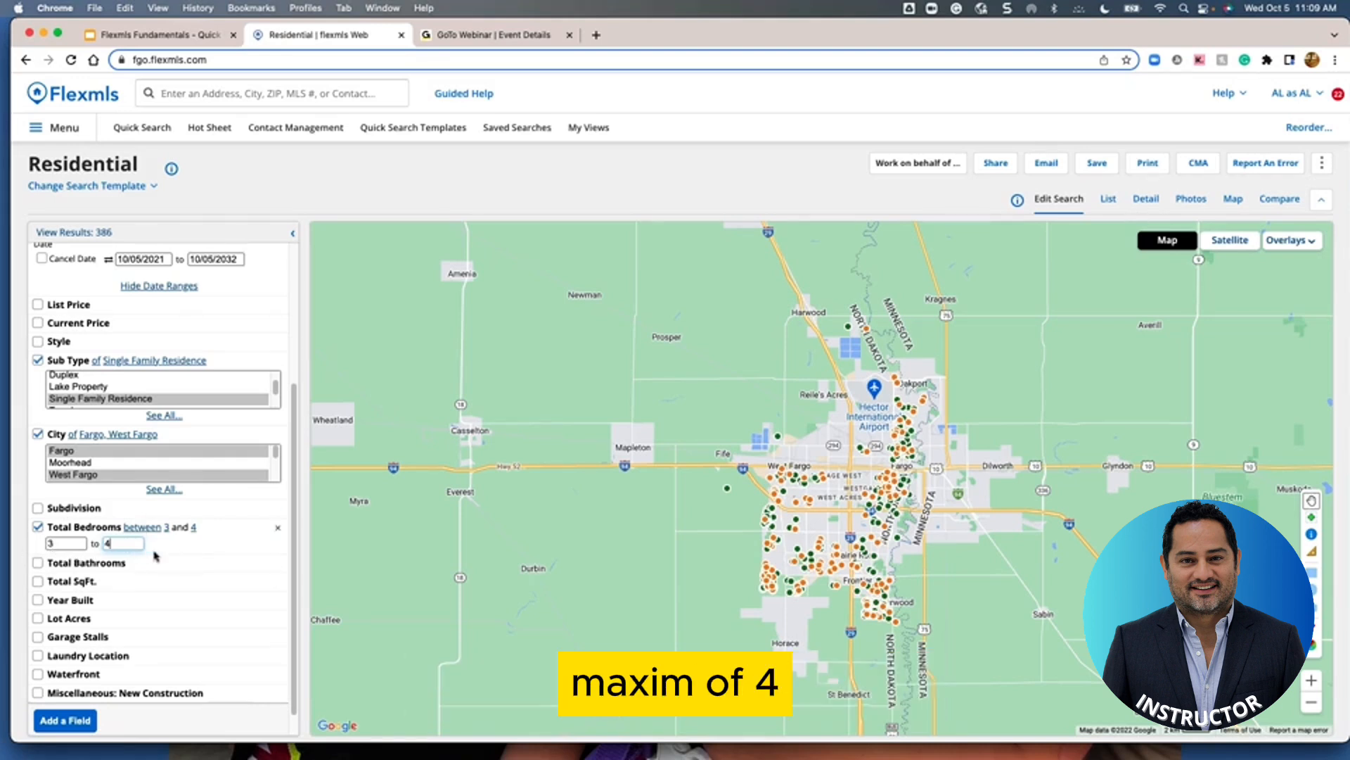
pyautogui.press('BackSpace')
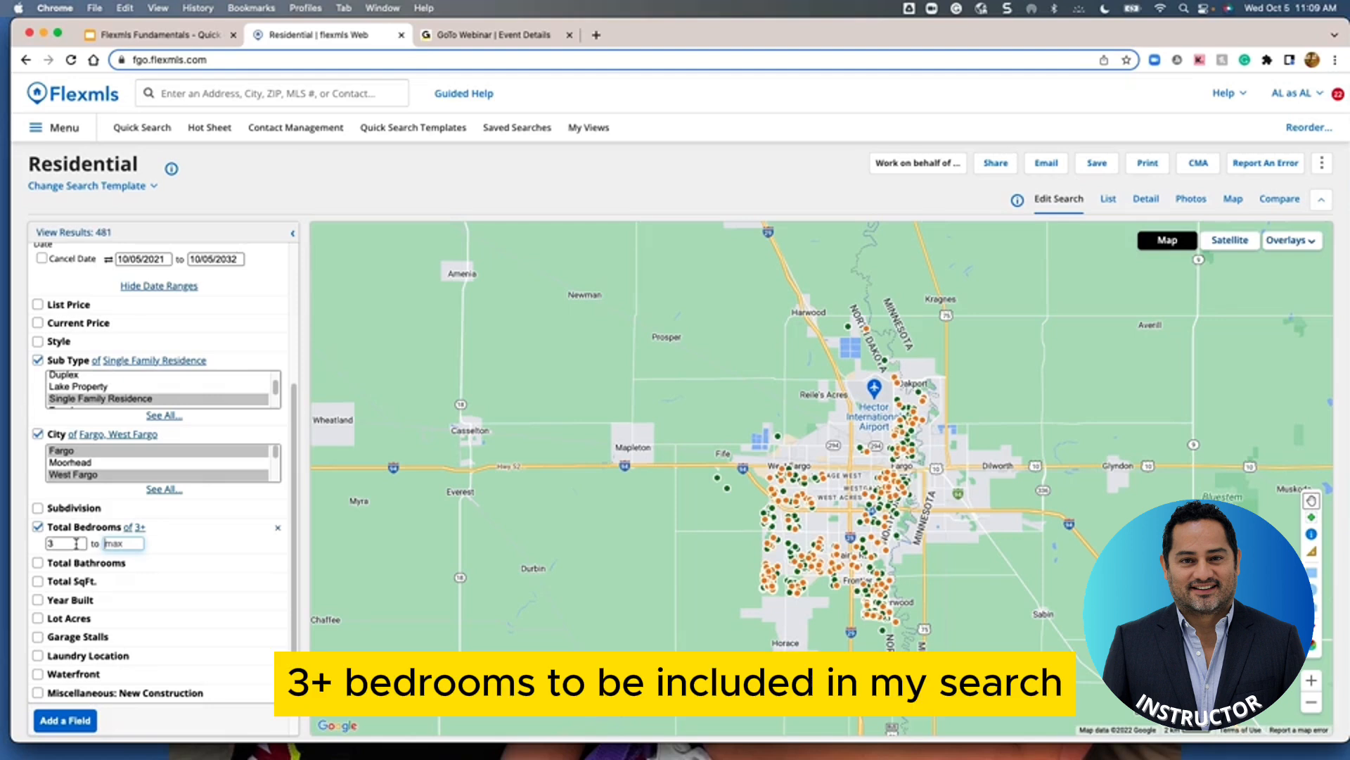
# Require a minimum of 2 total bathrooms and 2 garage stalls, cutting results to 426
pyautogui.click(38, 563)
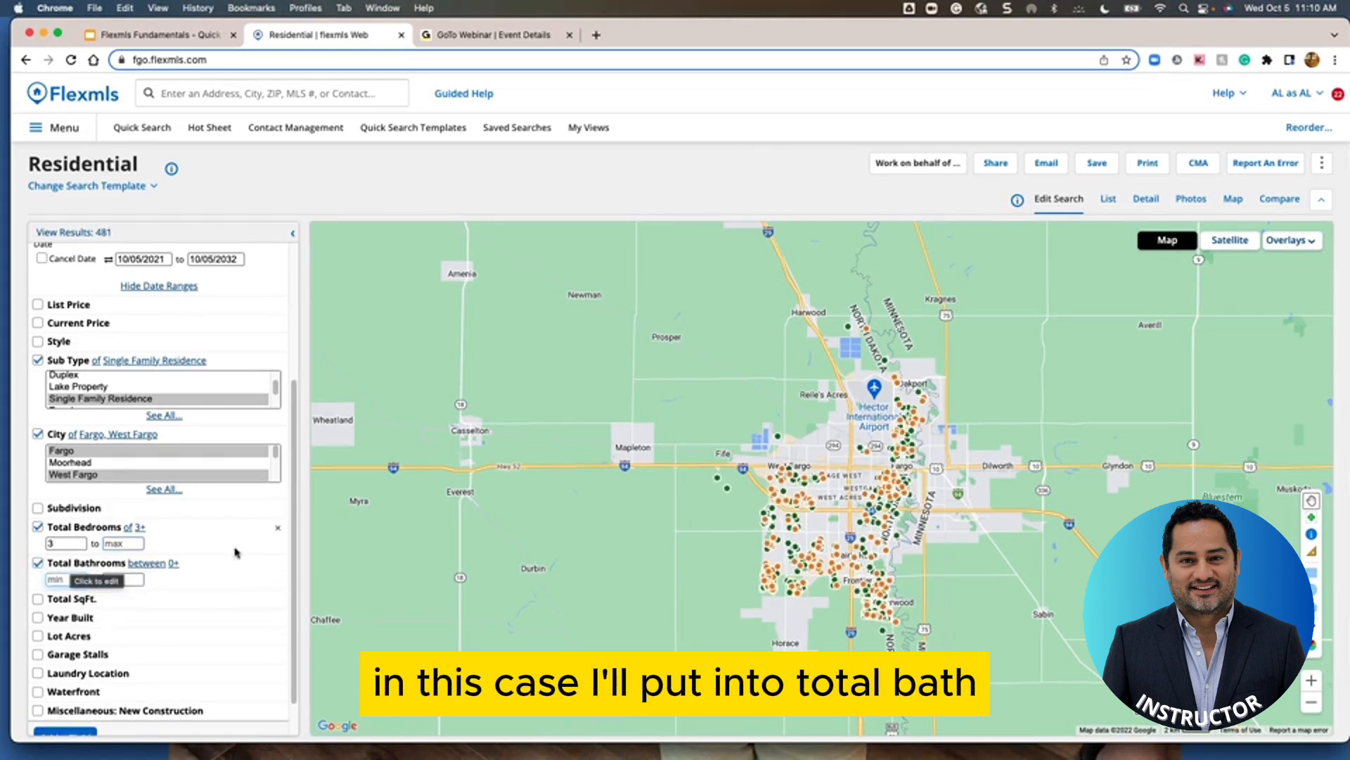
pyautogui.write('2')
pyautogui.scroll(-2, 205, 619)
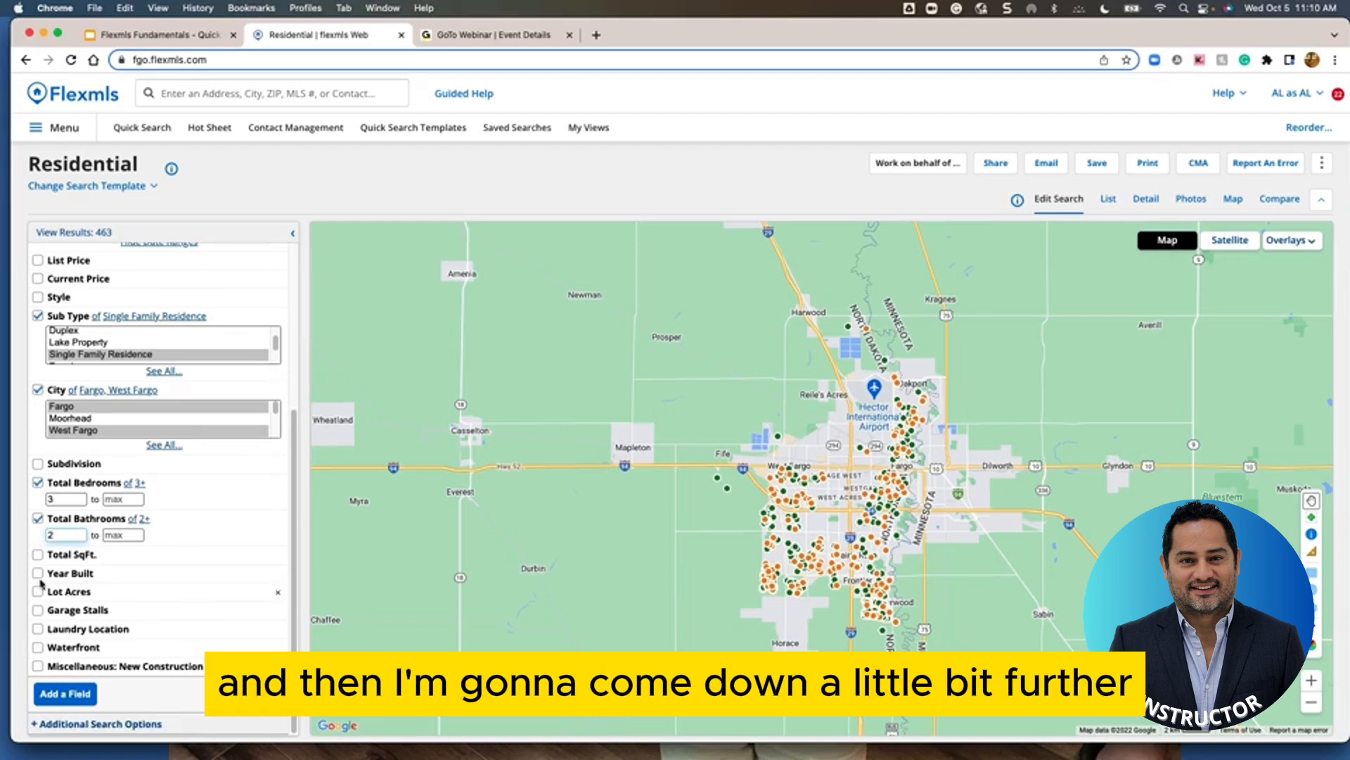
pyautogui.click(38, 610)
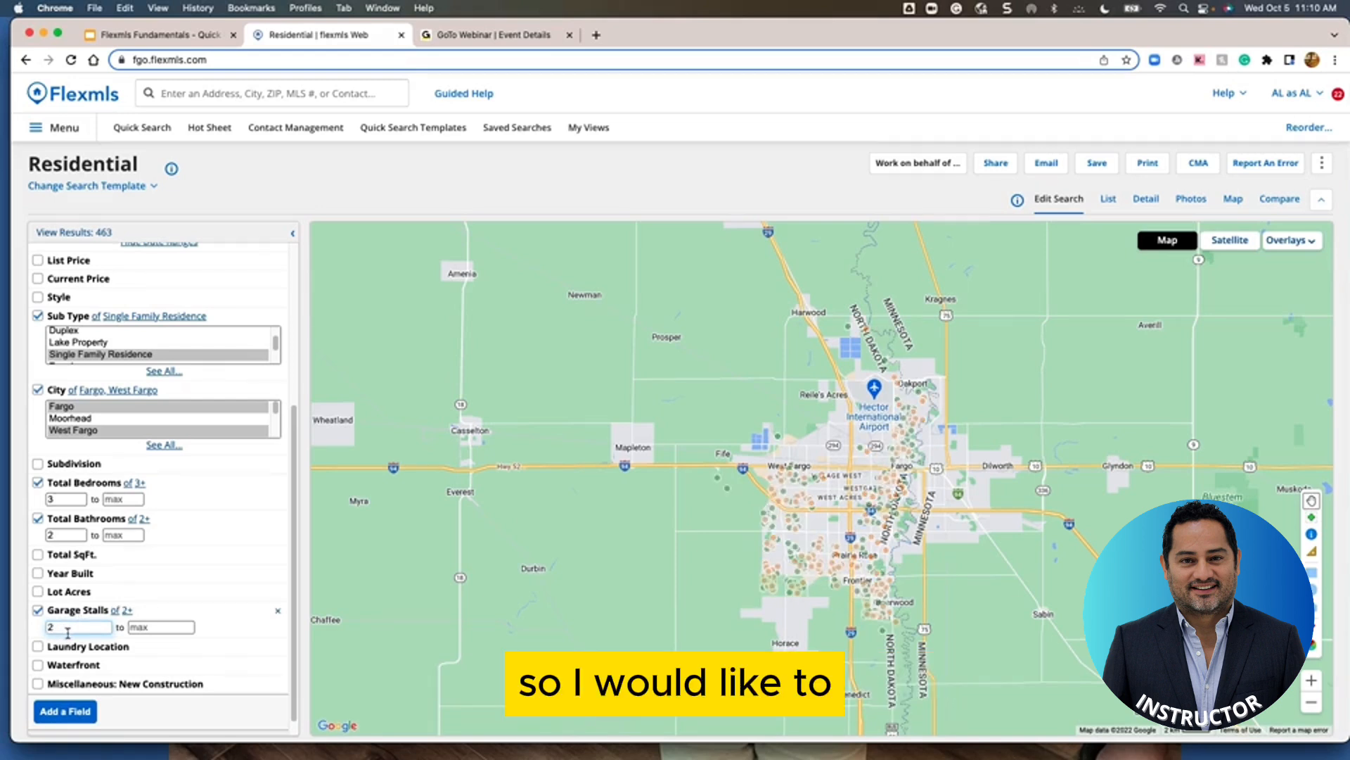
pyautogui.write('2')
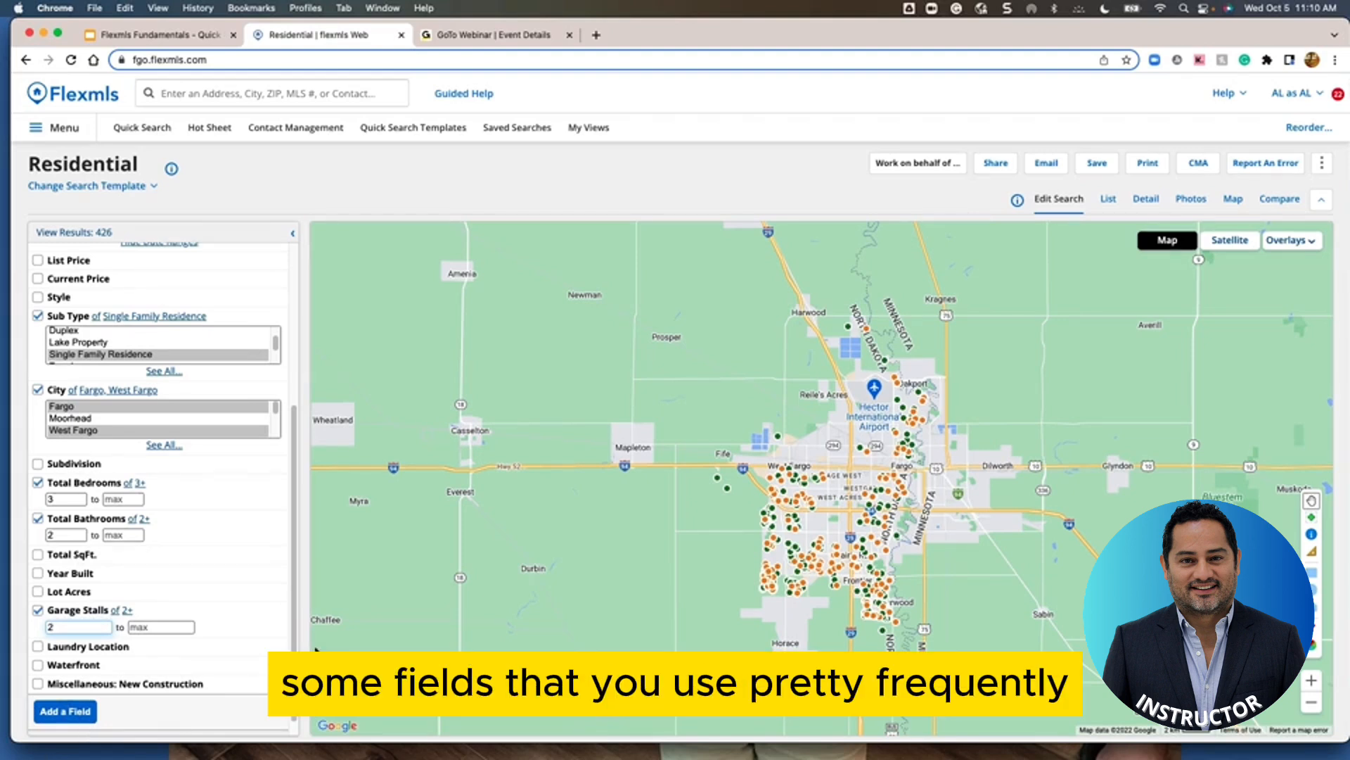
# Add an Air Conditioning criterion set to Central, found by searching 'cent'
pyautogui.click(67, 713)
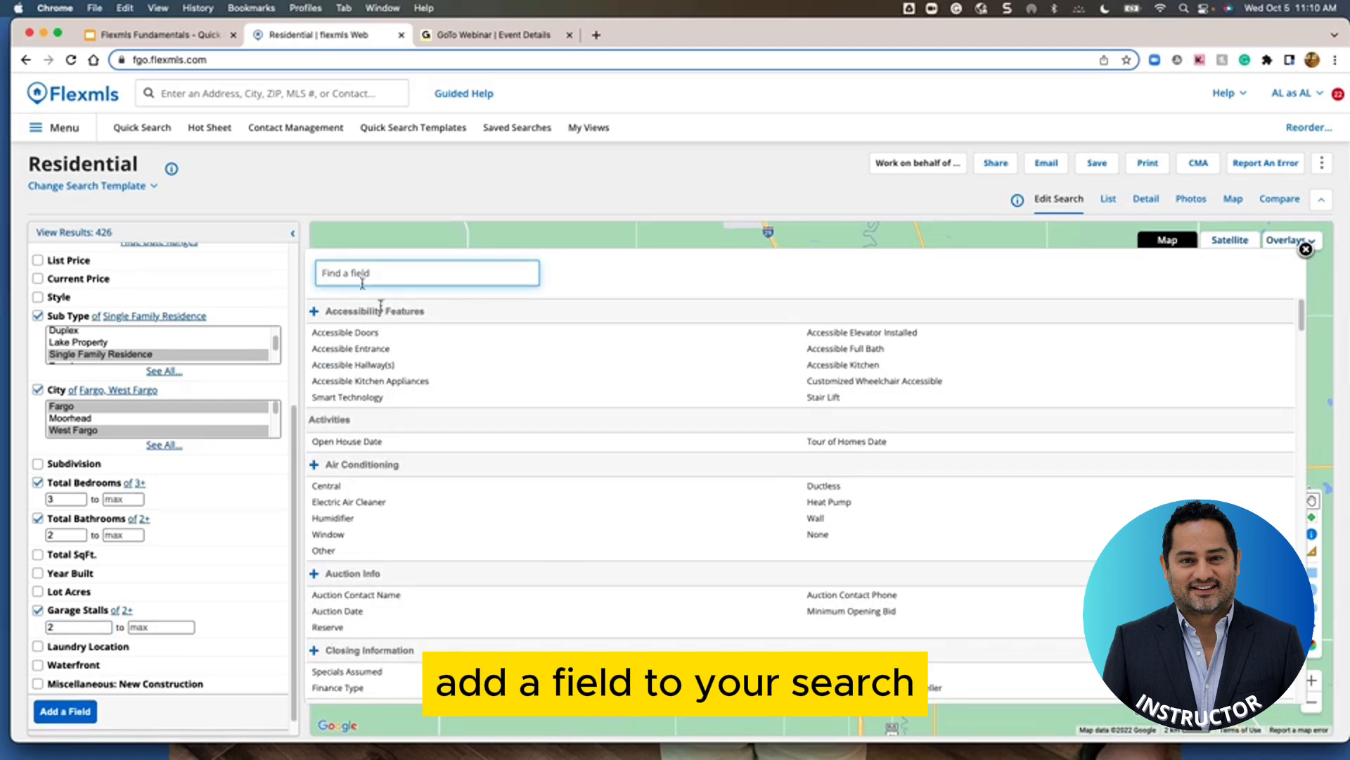
pyautogui.scroll(-5, 534, 422)
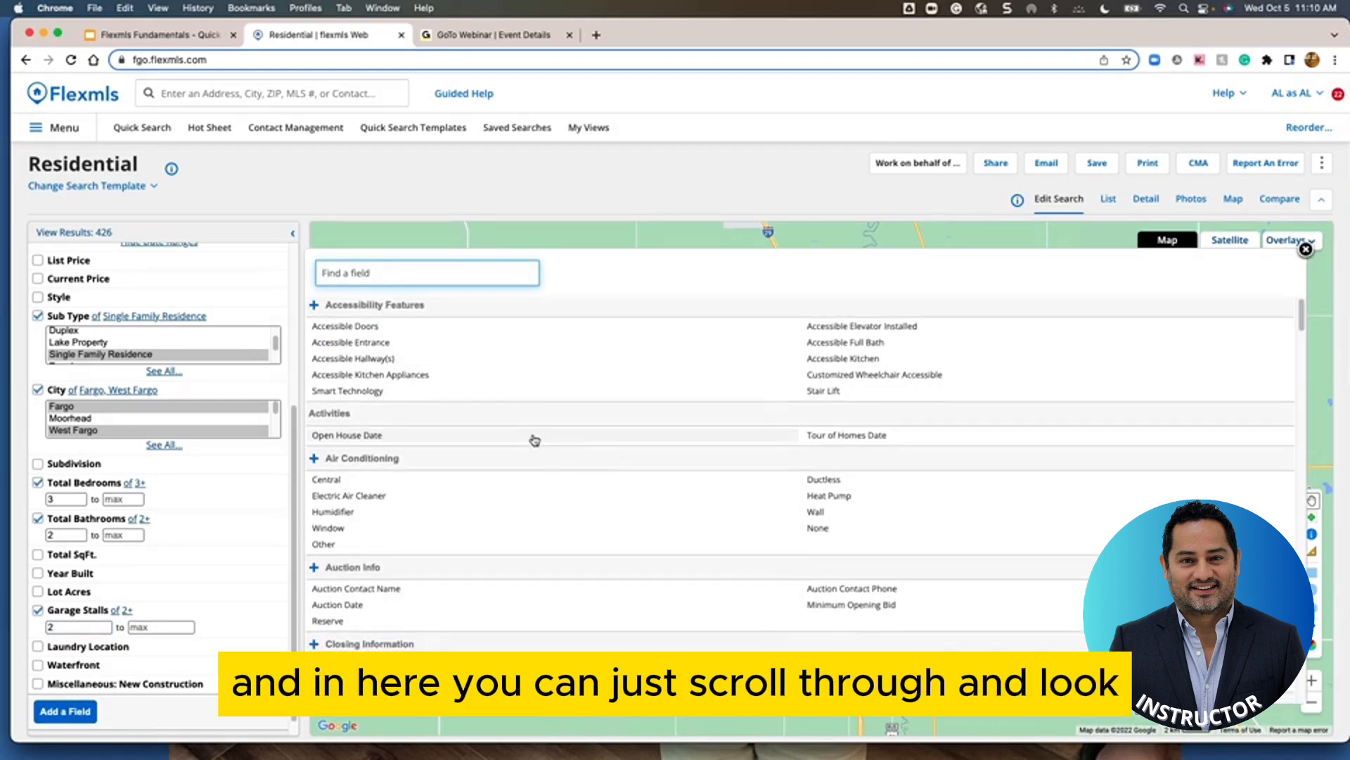
pyautogui.scroll(-10, 534, 440)
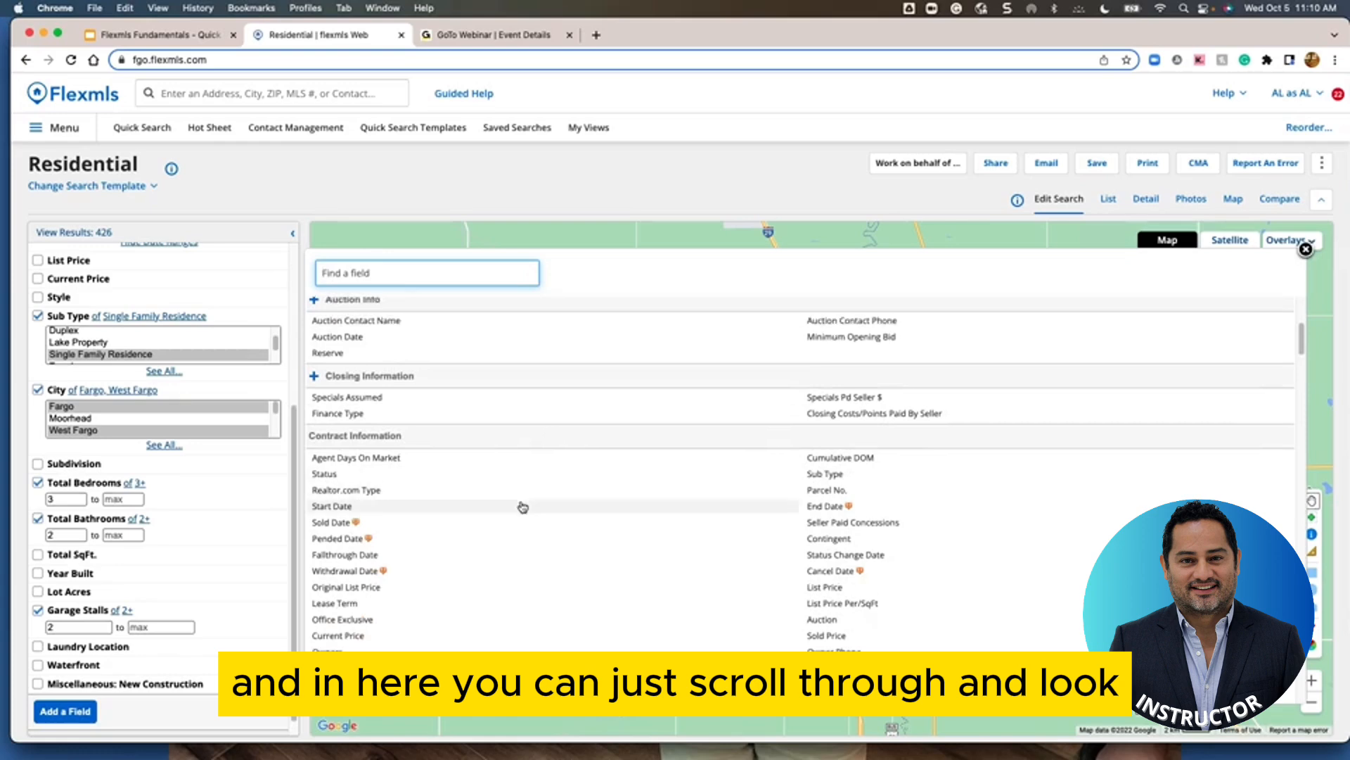
pyautogui.scroll(15, 522, 507)
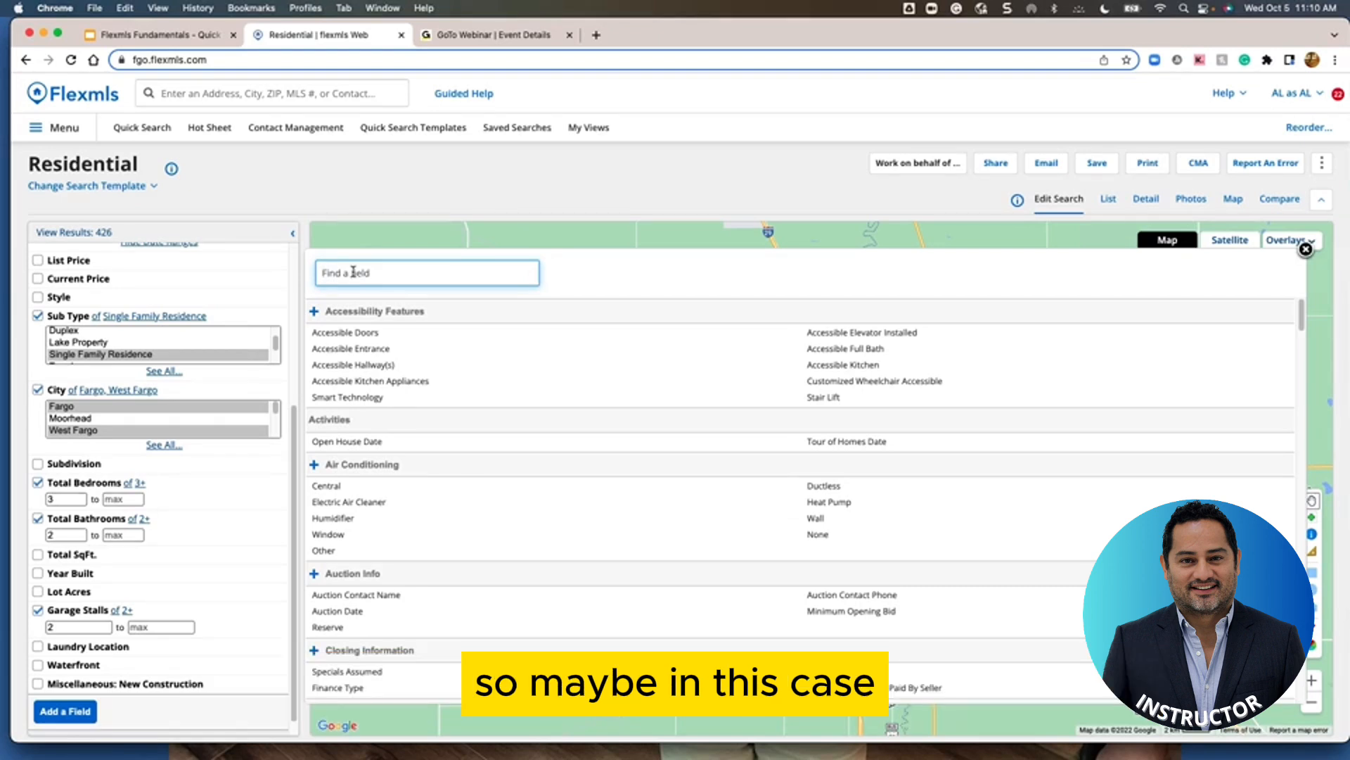
pyautogui.write('cent')
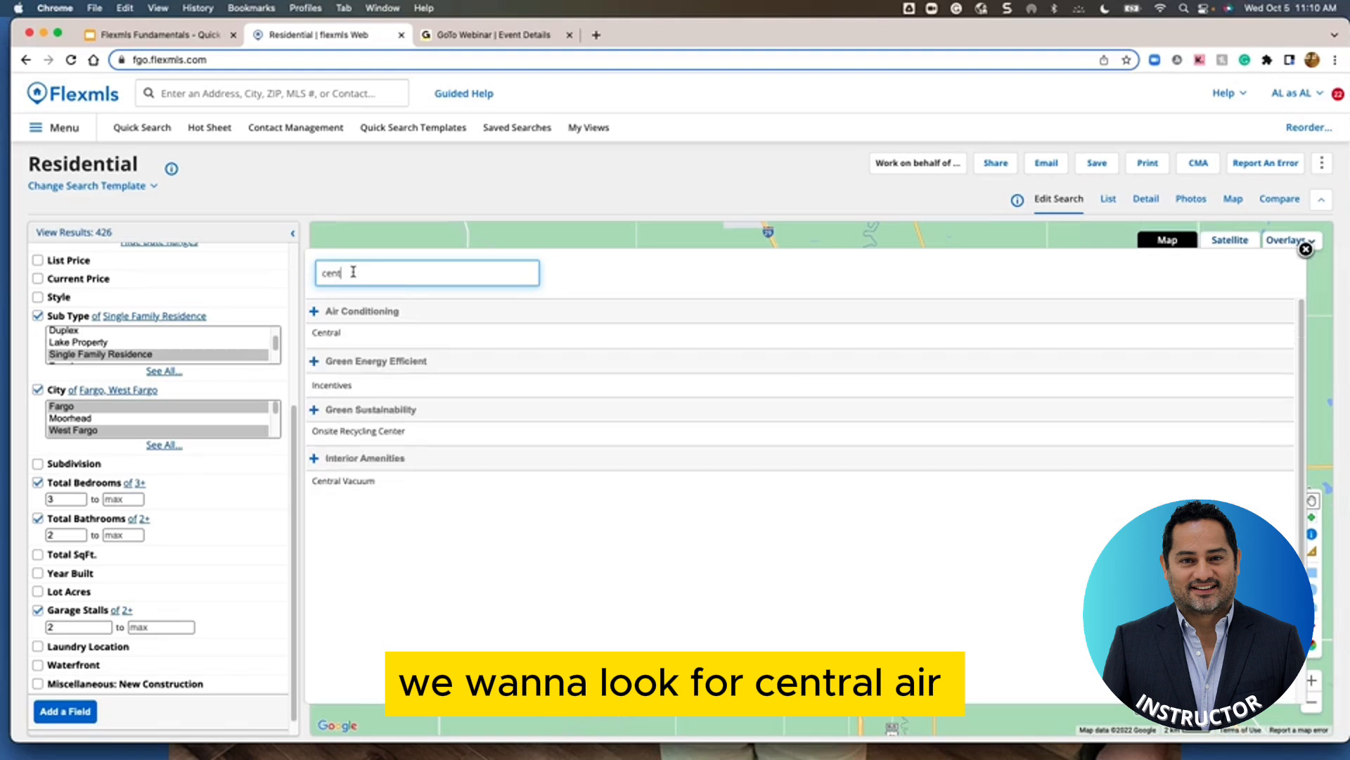
pyautogui.click(321, 339)
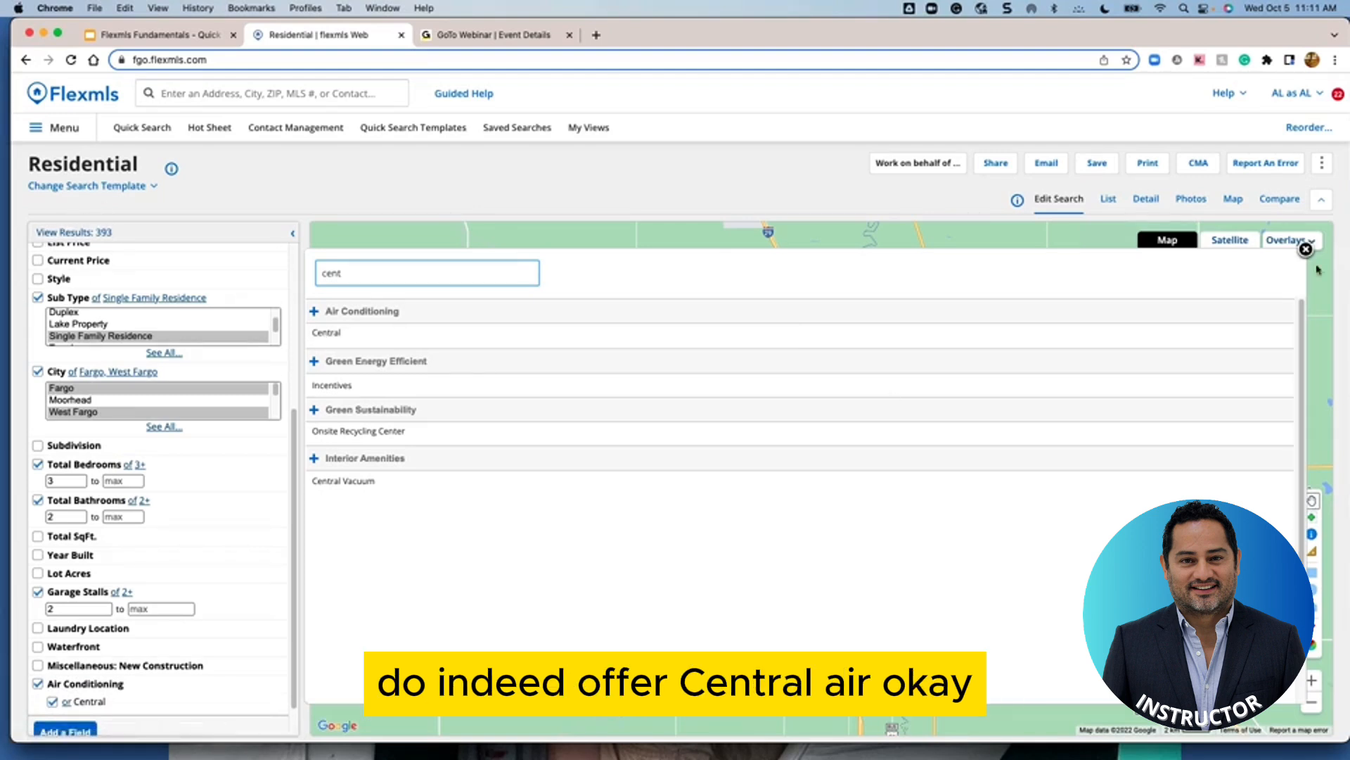
# Set Current Price to 400,000–550,000 and view the 111 matches as a results list
pyautogui.click(1306, 250)
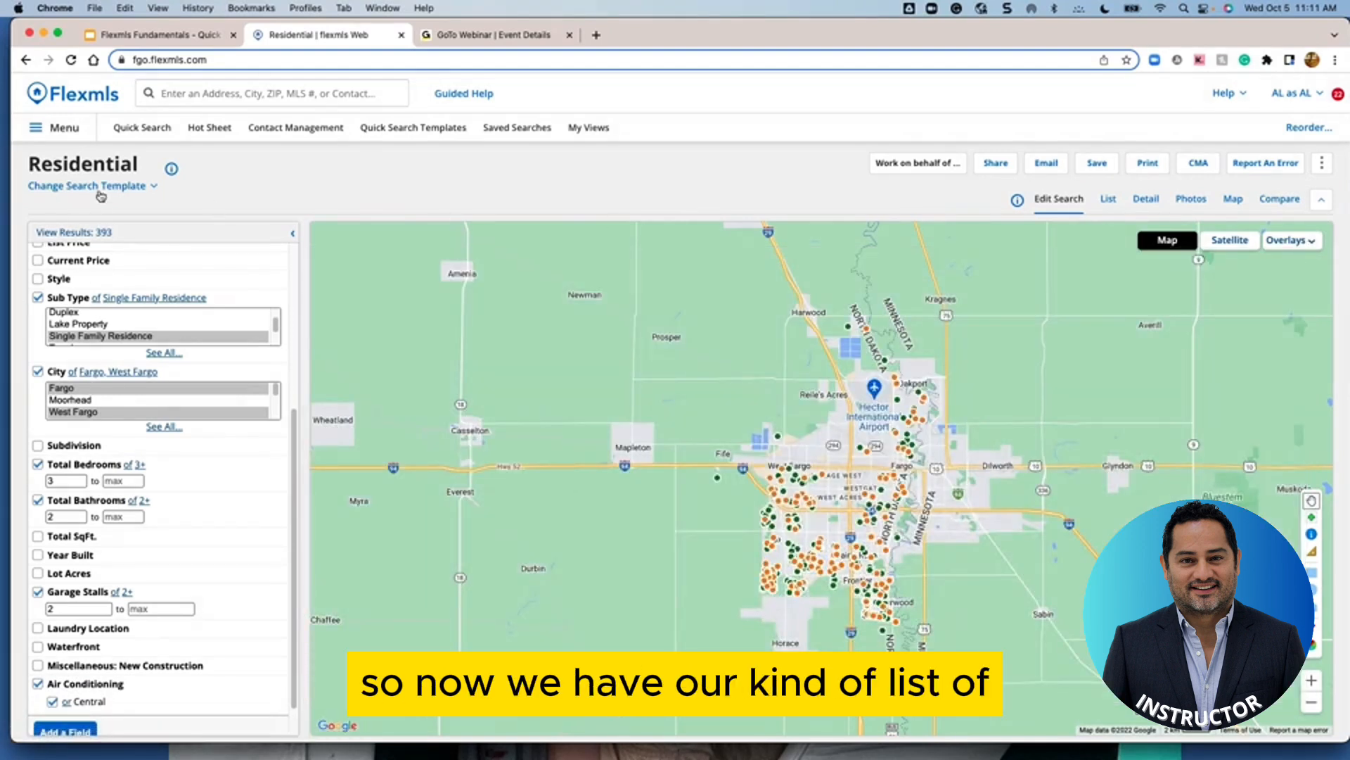
pyautogui.scroll(5, 67, 562)
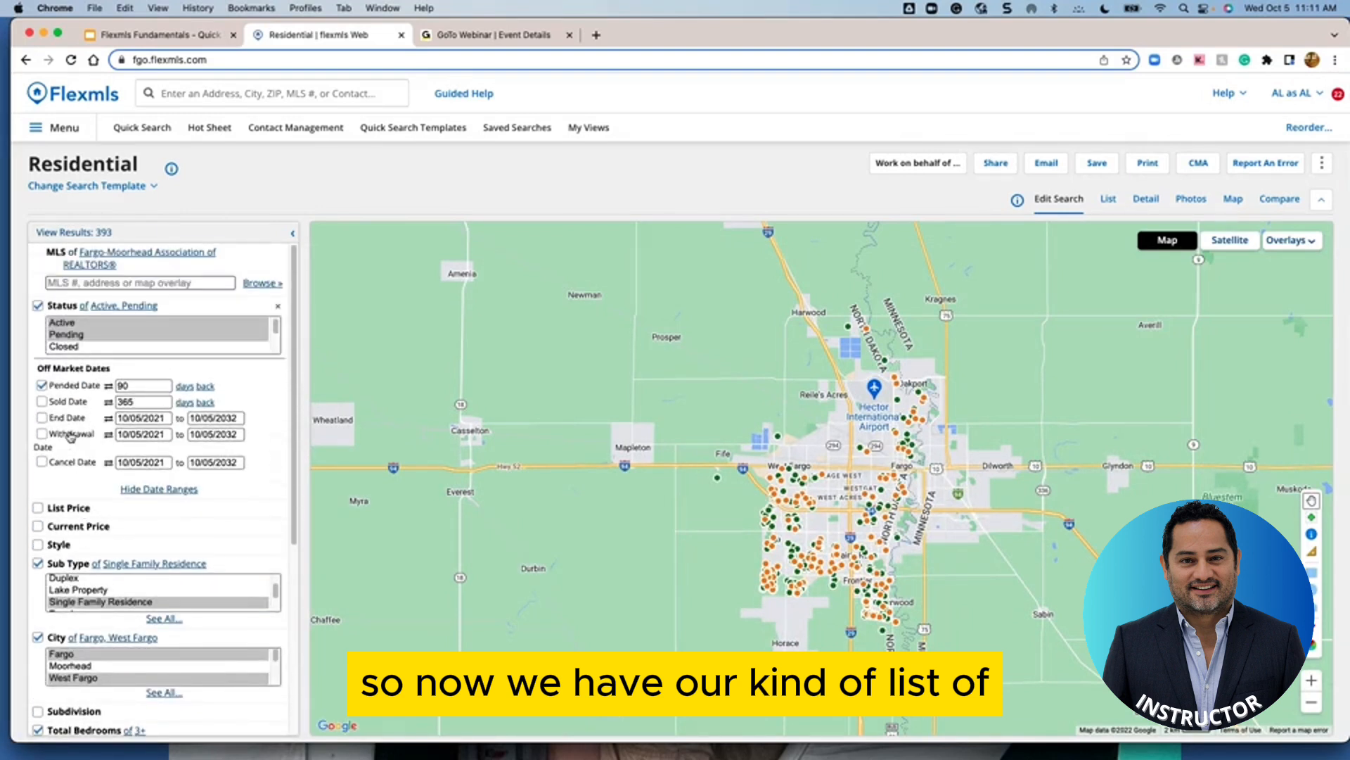
pyautogui.scroll(-2, 83, 598)
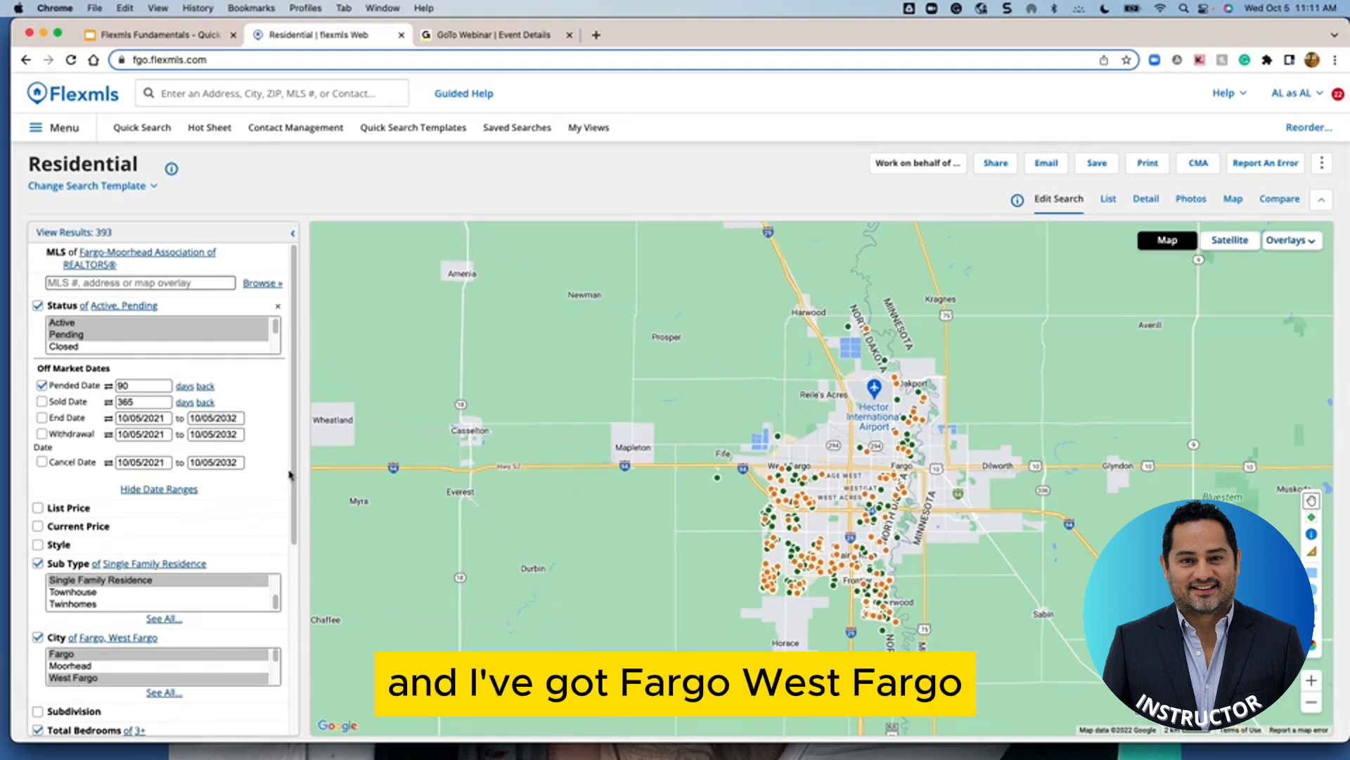
pyautogui.click(37, 529)
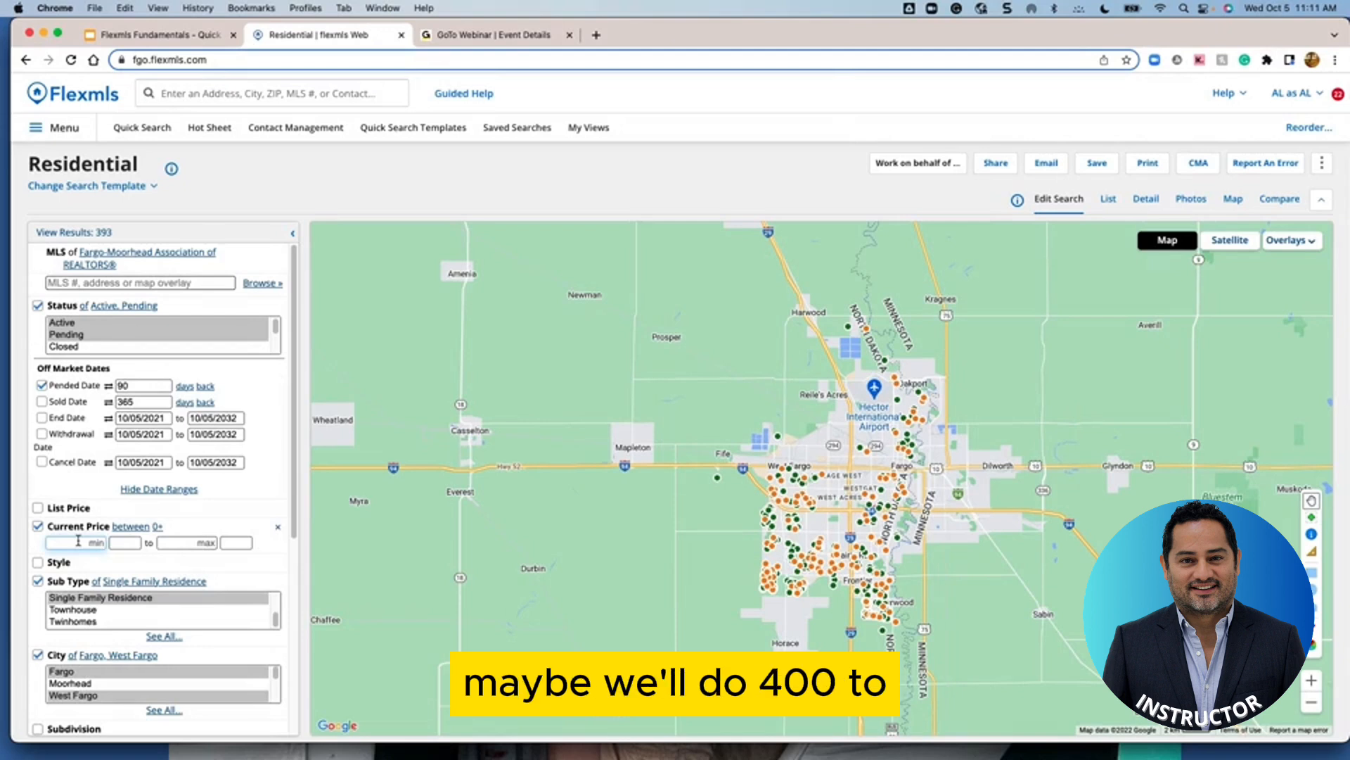
pyautogui.write('400')
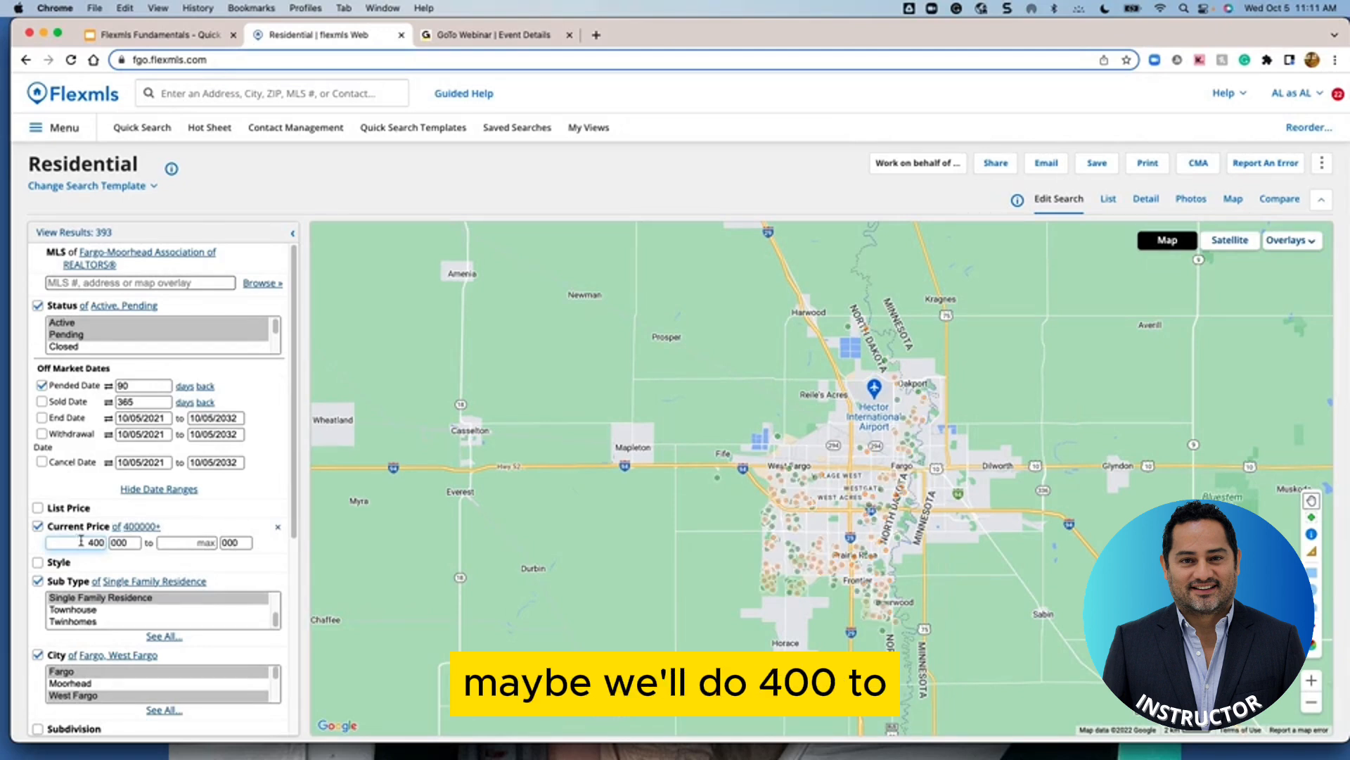
pyautogui.click(191, 542)
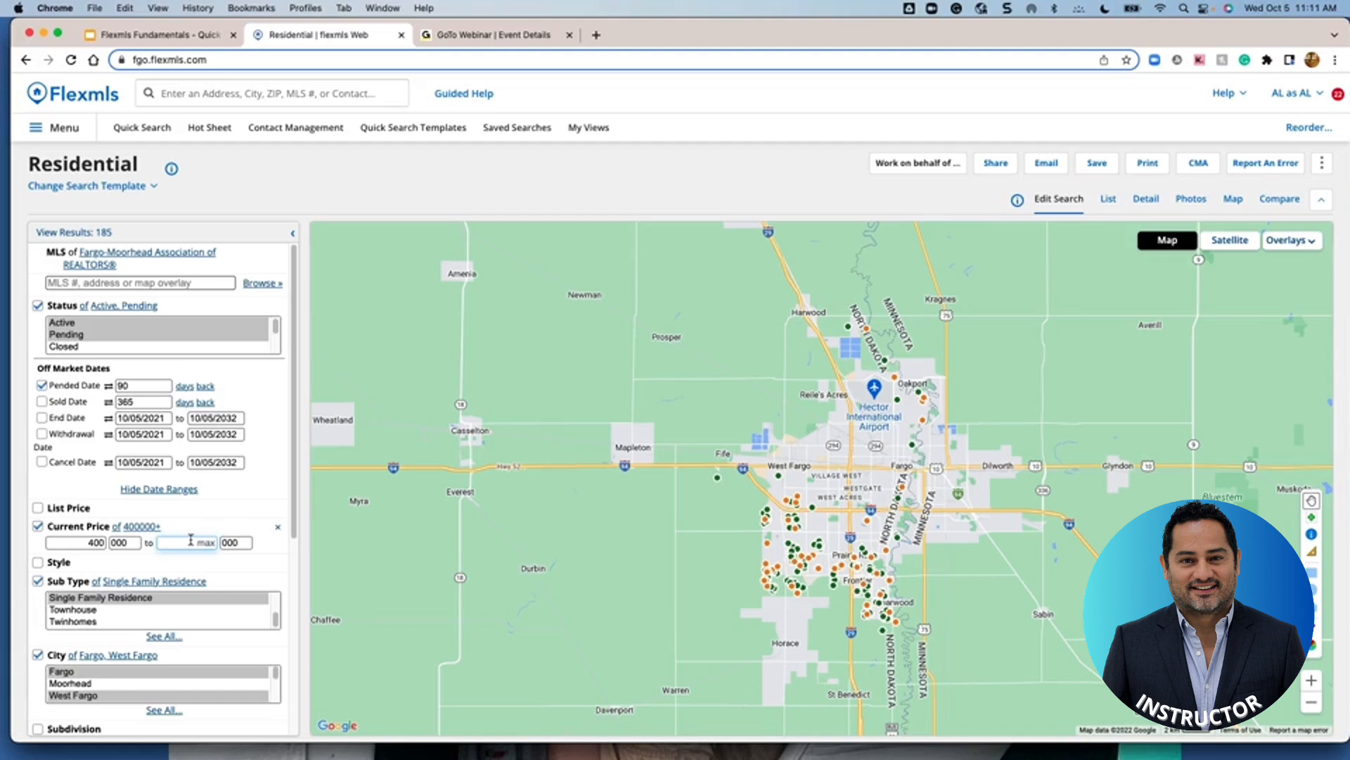
pyautogui.write('550')
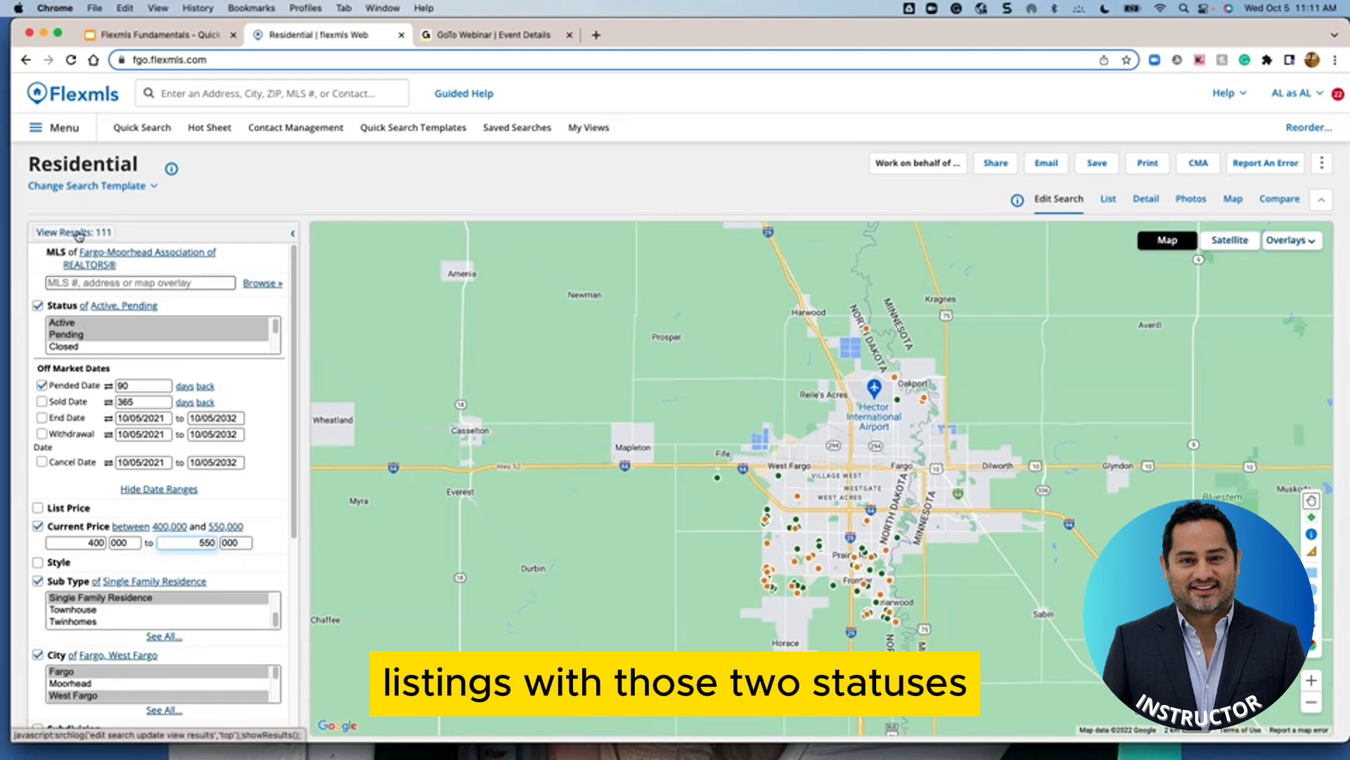
pyautogui.click(74, 232)
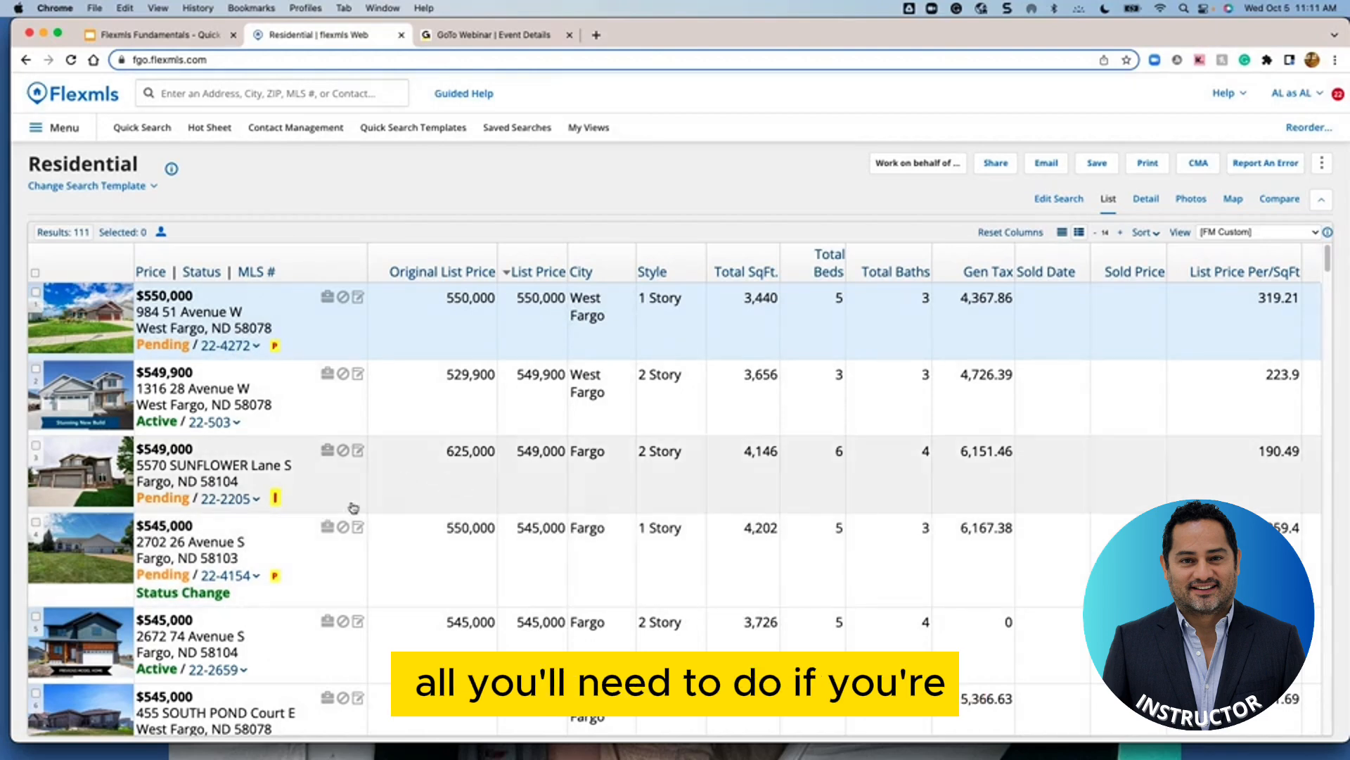
# Scroll the 111 Fargo and West Fargo results, then reopen Edit Search beside the map
pyautogui.scroll(-8, 498, 497)
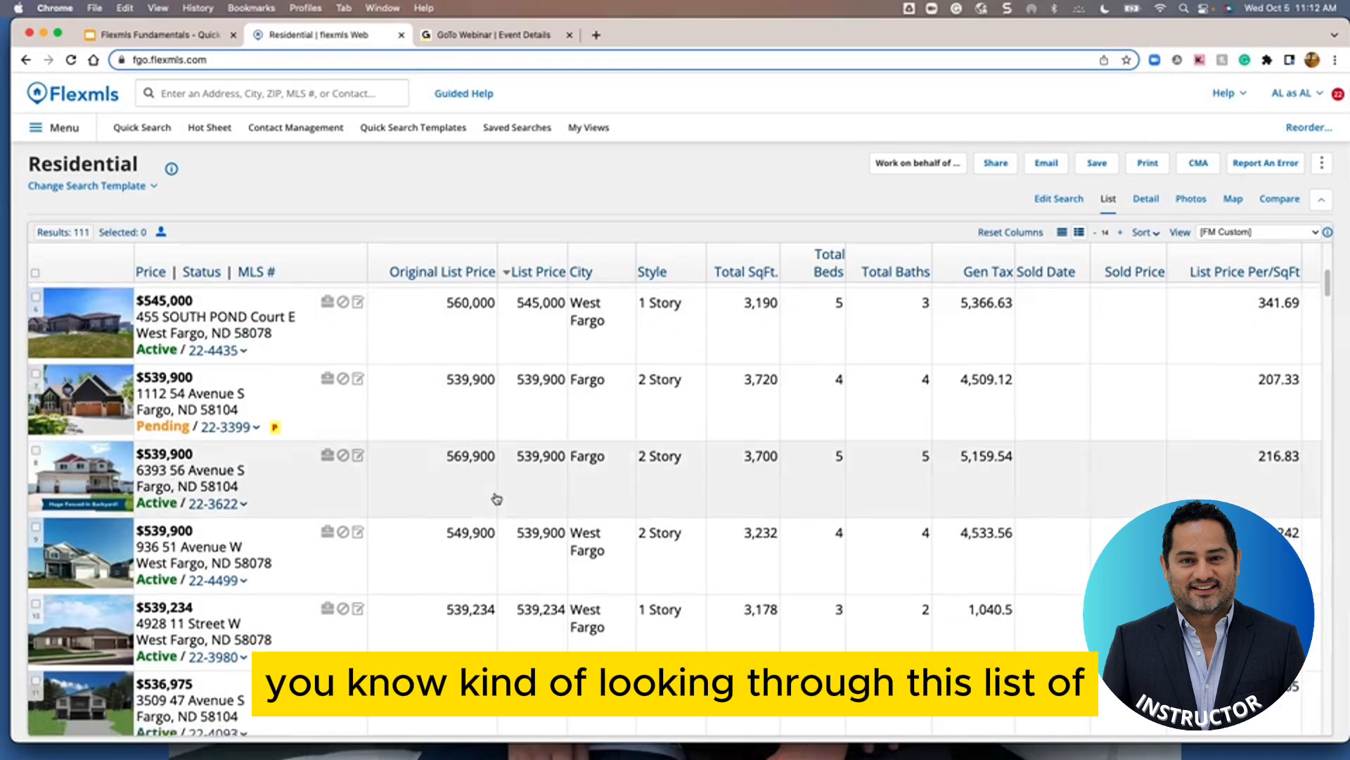
pyautogui.scroll(-10, 496, 499)
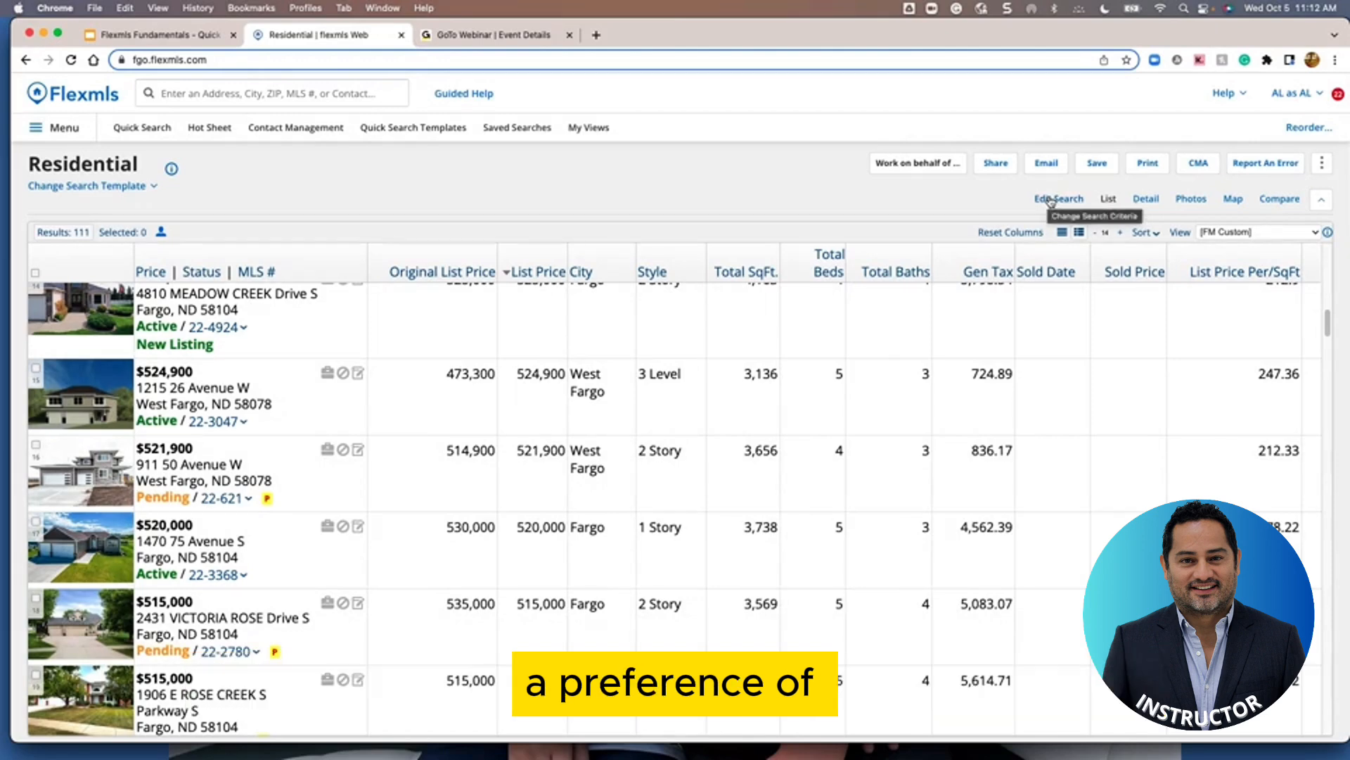
pyautogui.click(1050, 200)
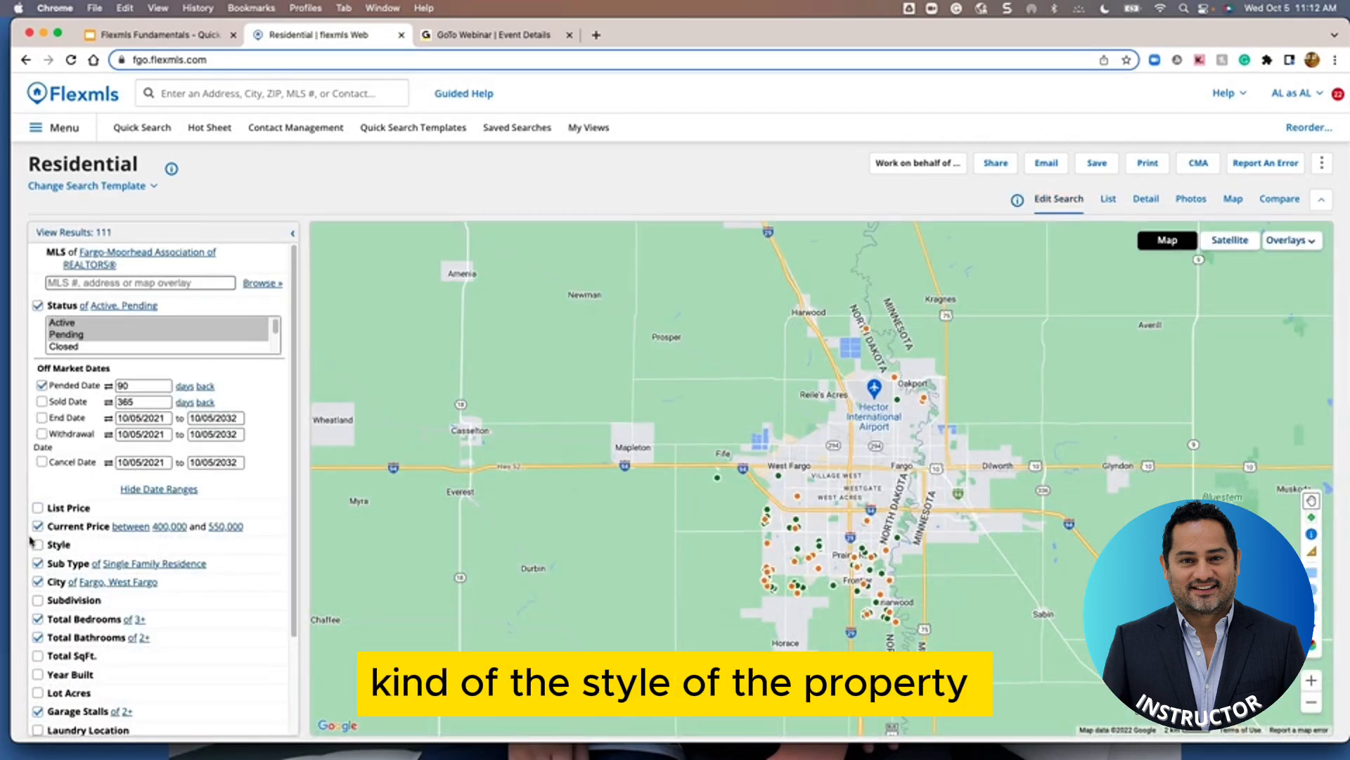
# Add a Style filter of 1 Story and list the 28 matching homes
pyautogui.click(38, 546)
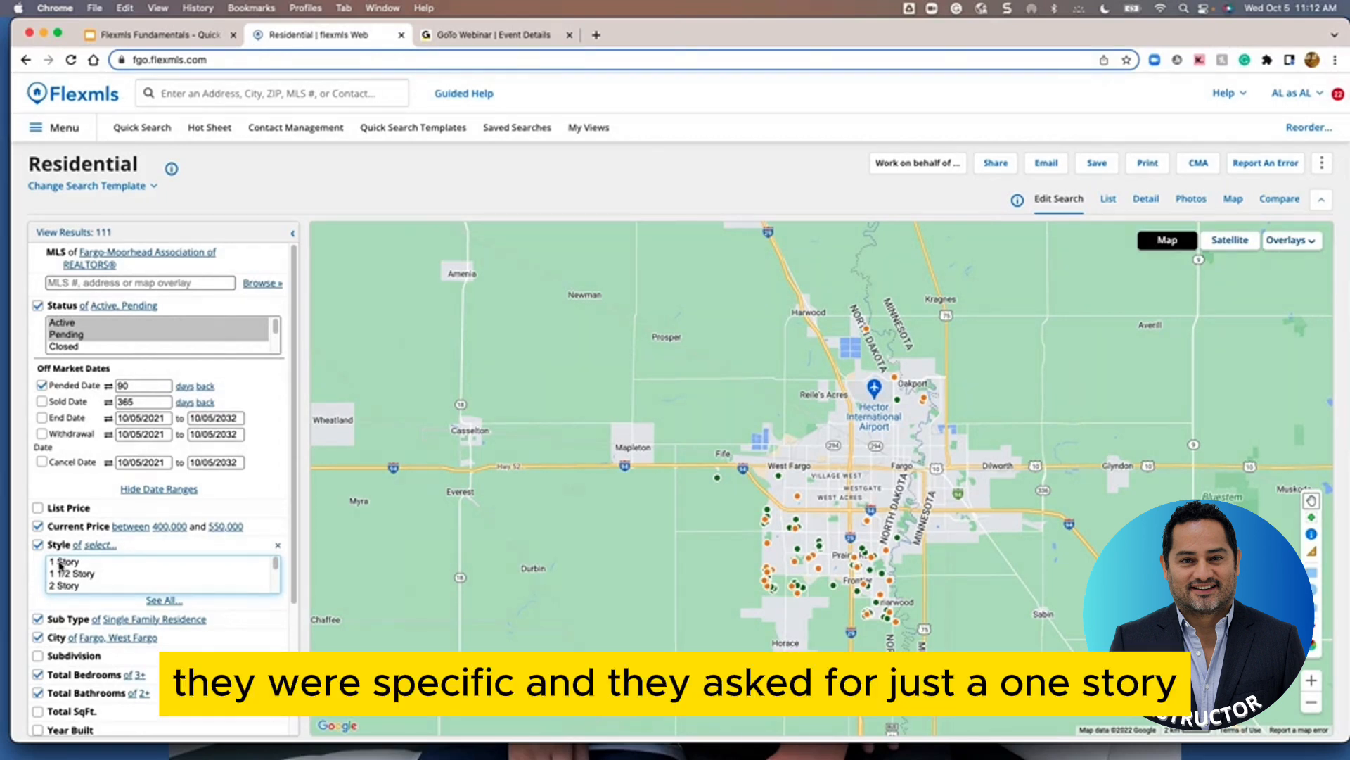
pyautogui.click(60, 563)
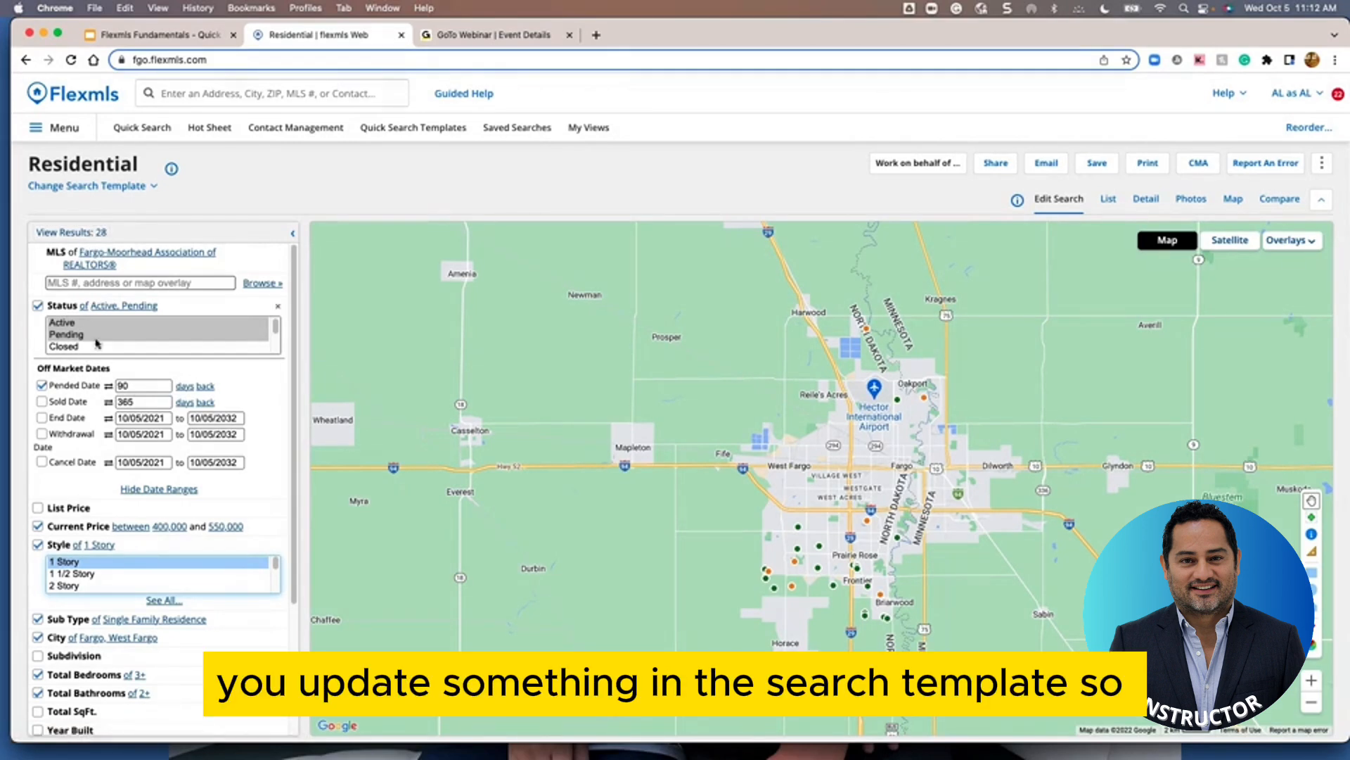
pyautogui.click(68, 234)
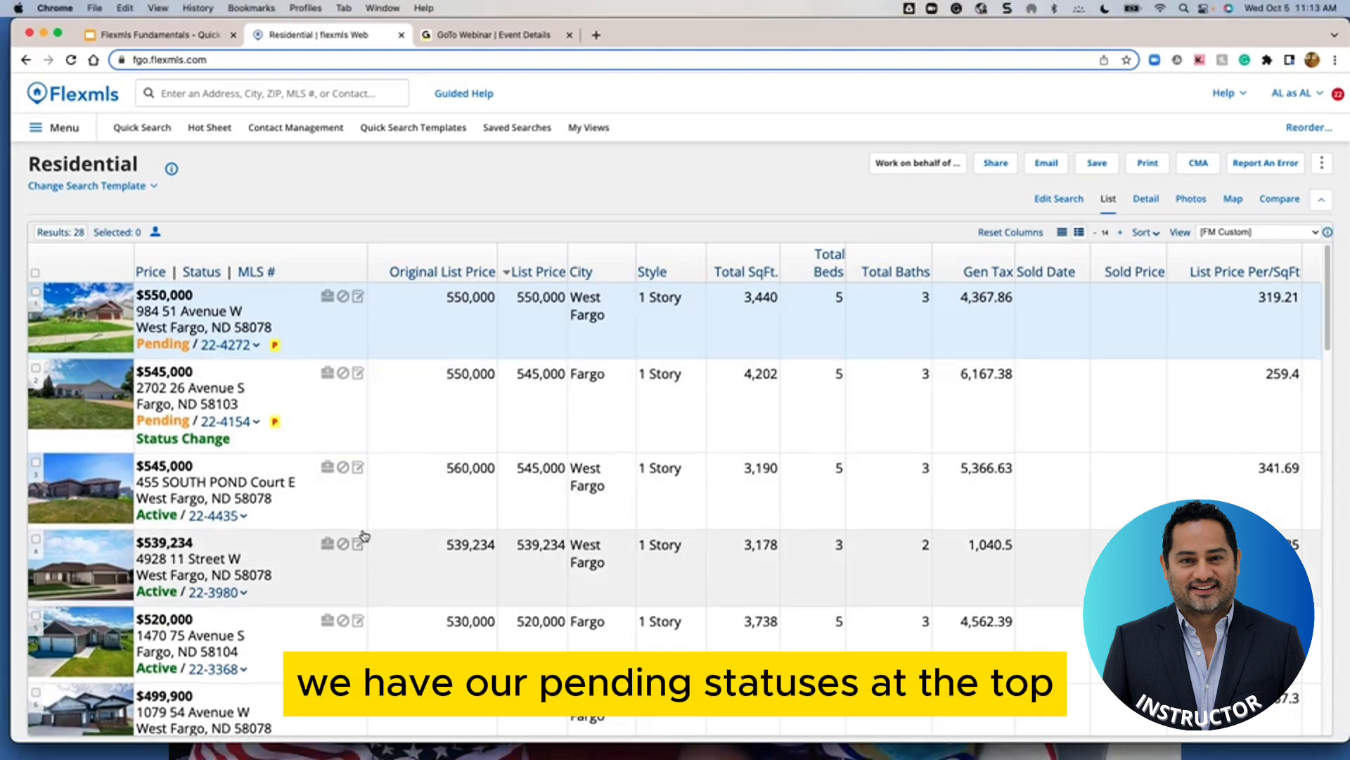
# Sort the 28 listings by Status ascending so Active homes lead the list
pyautogui.scroll(-5, 229, 533)
pyautogui.scroll(-8, 229, 532)
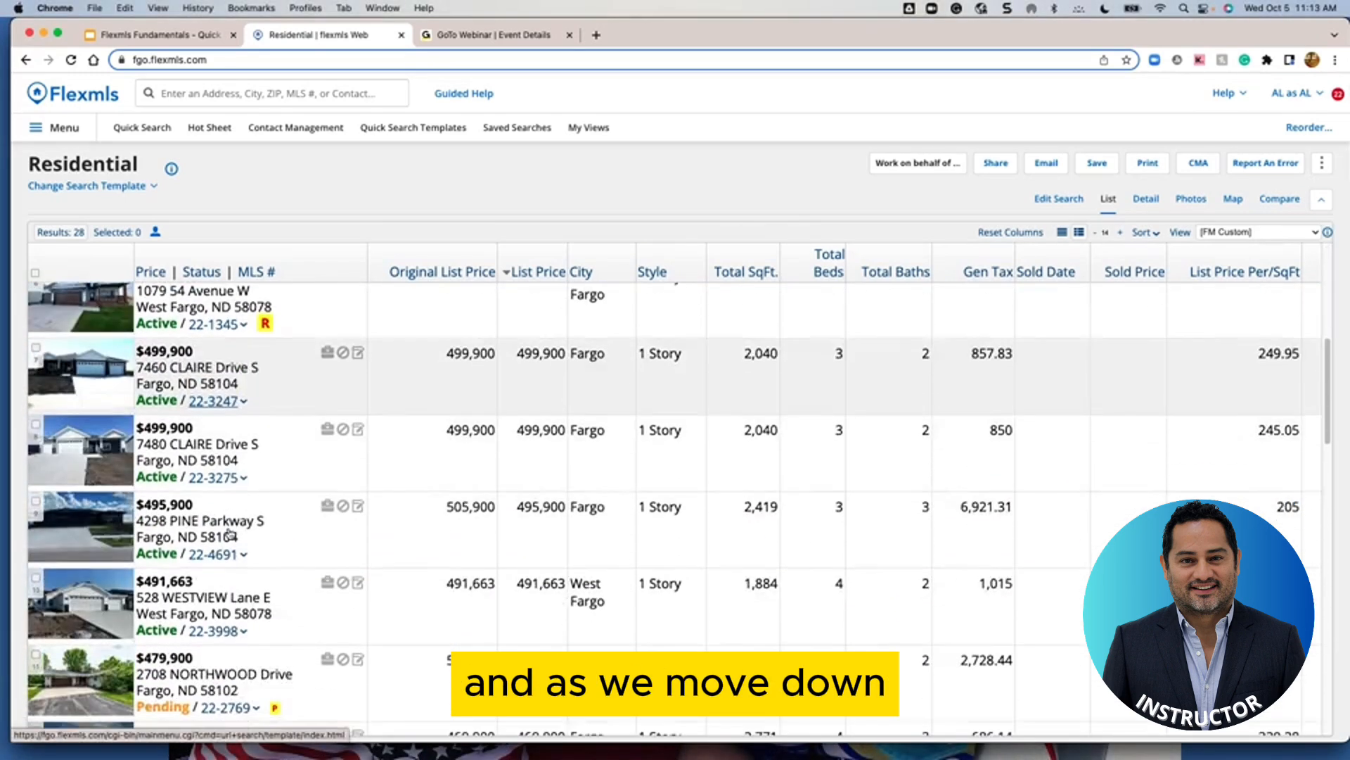
pyautogui.scroll(-3, 207, 508)
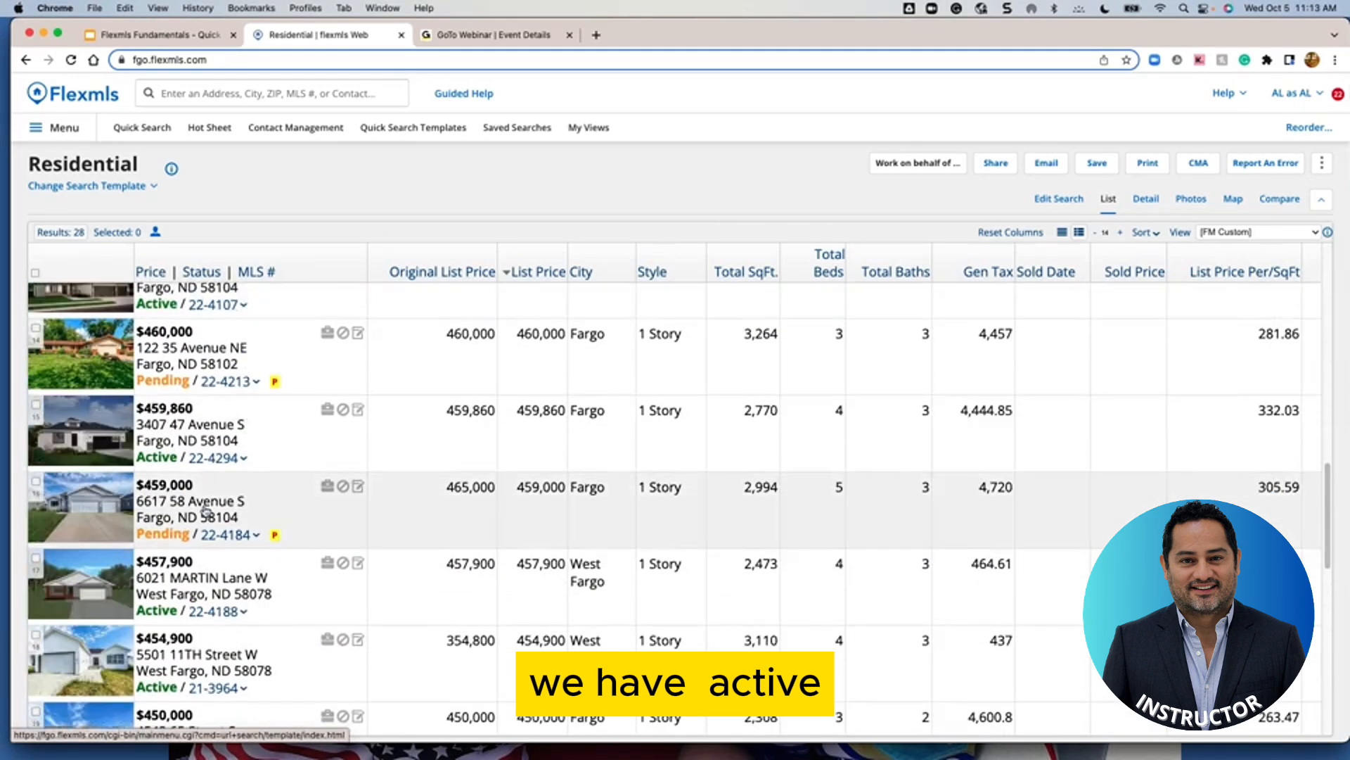
pyautogui.scroll(15, 190, 422)
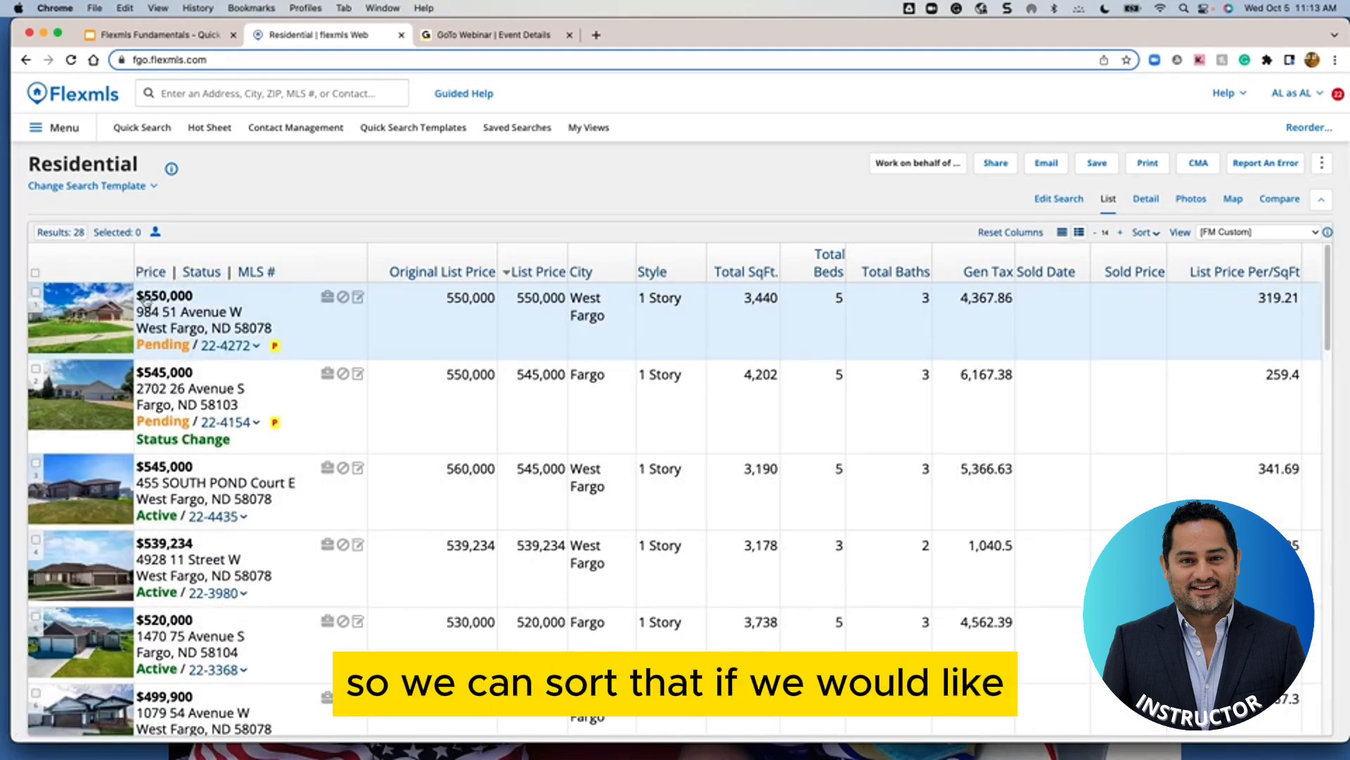
pyautogui.click(206, 274)
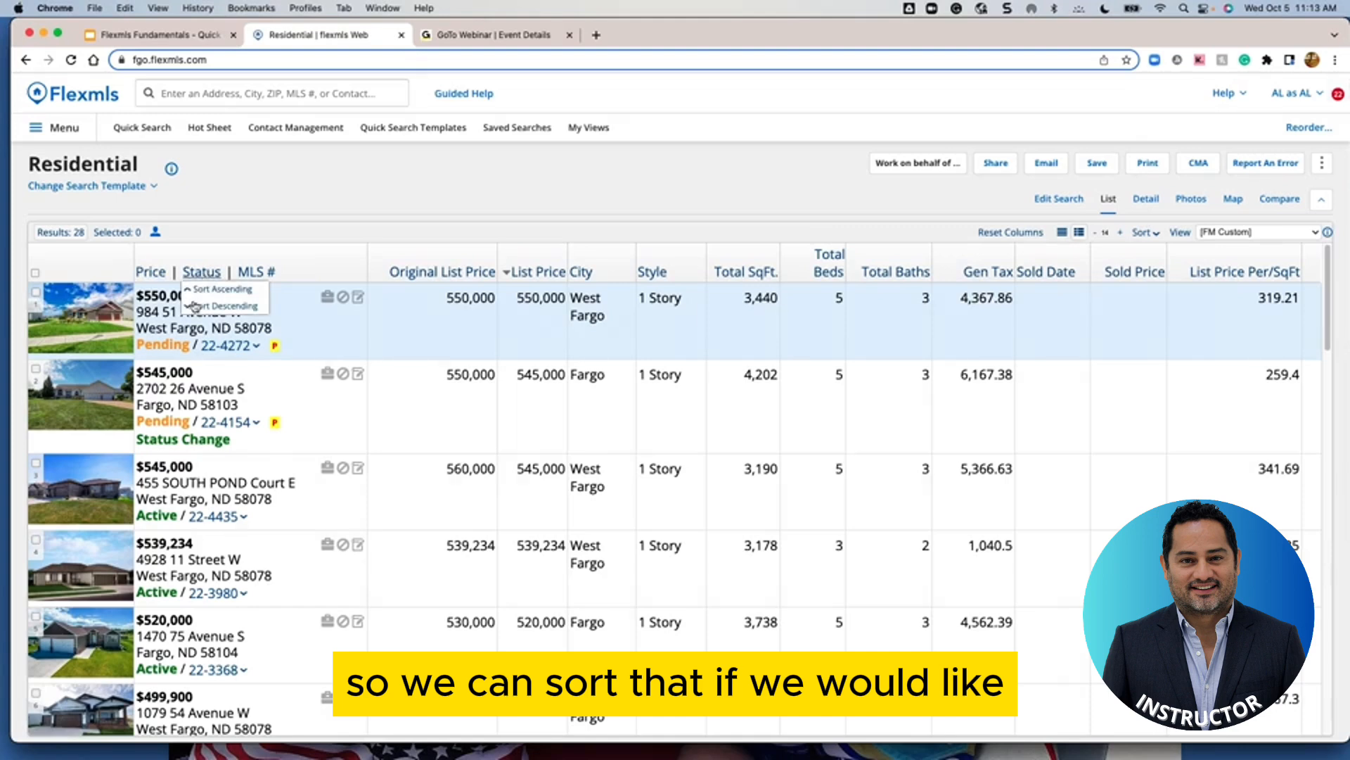
pyautogui.click(209, 294)
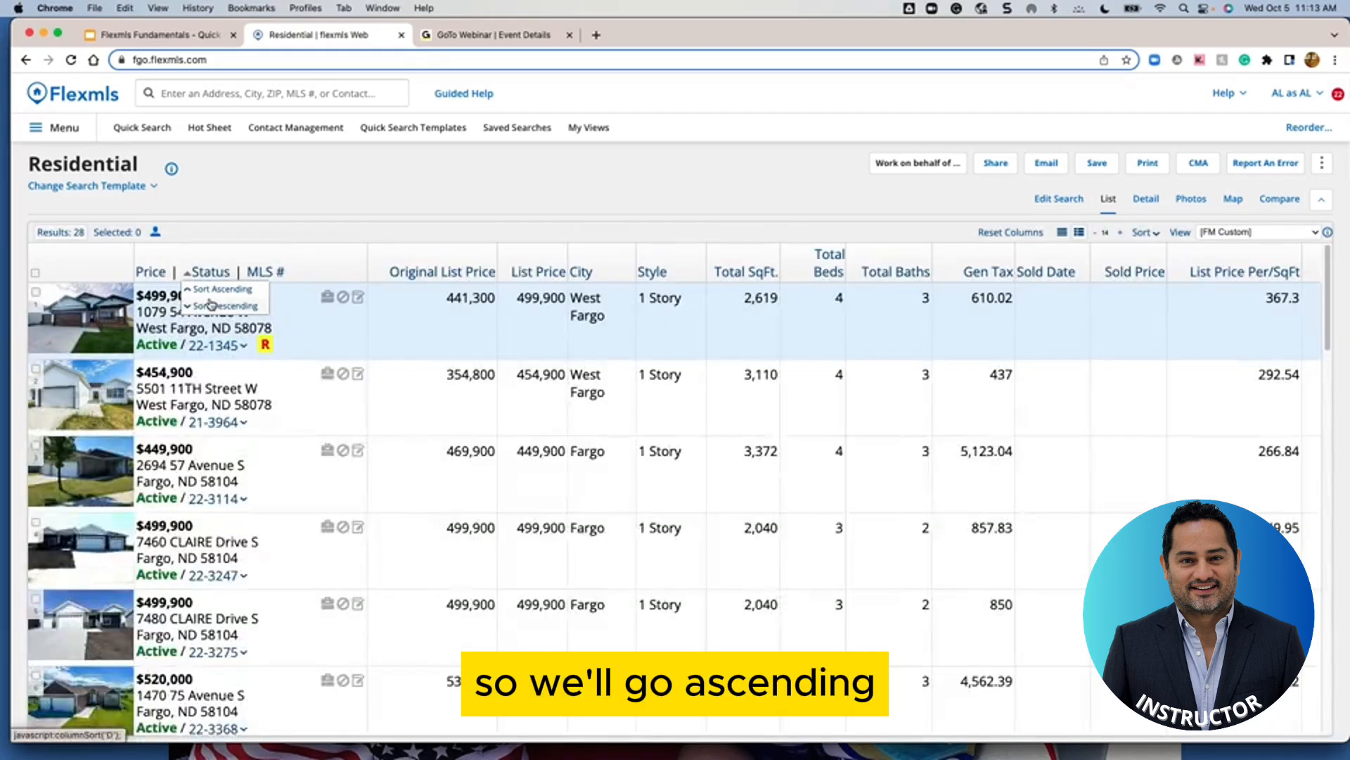
pyautogui.scroll(-3, 184, 505)
pyautogui.scroll(-5, 183, 505)
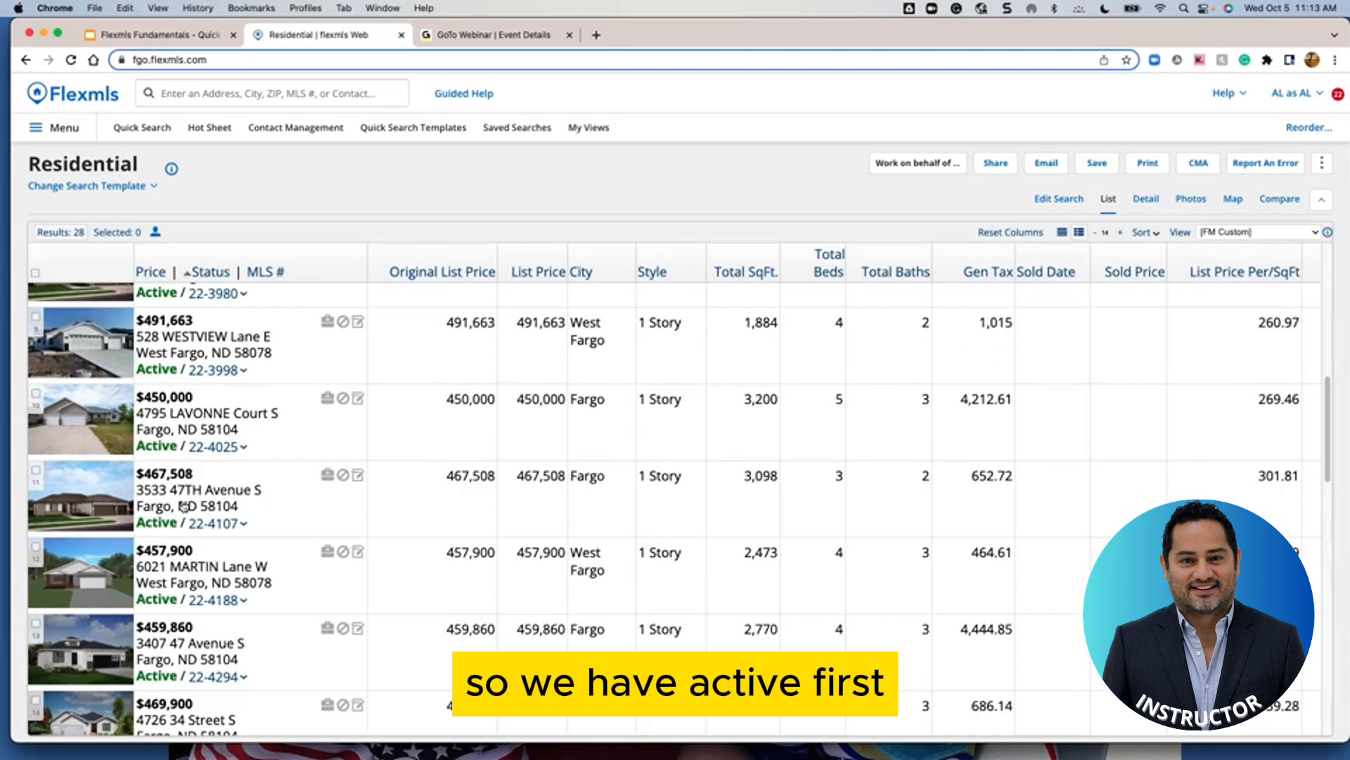
pyautogui.scroll(8, 183, 505)
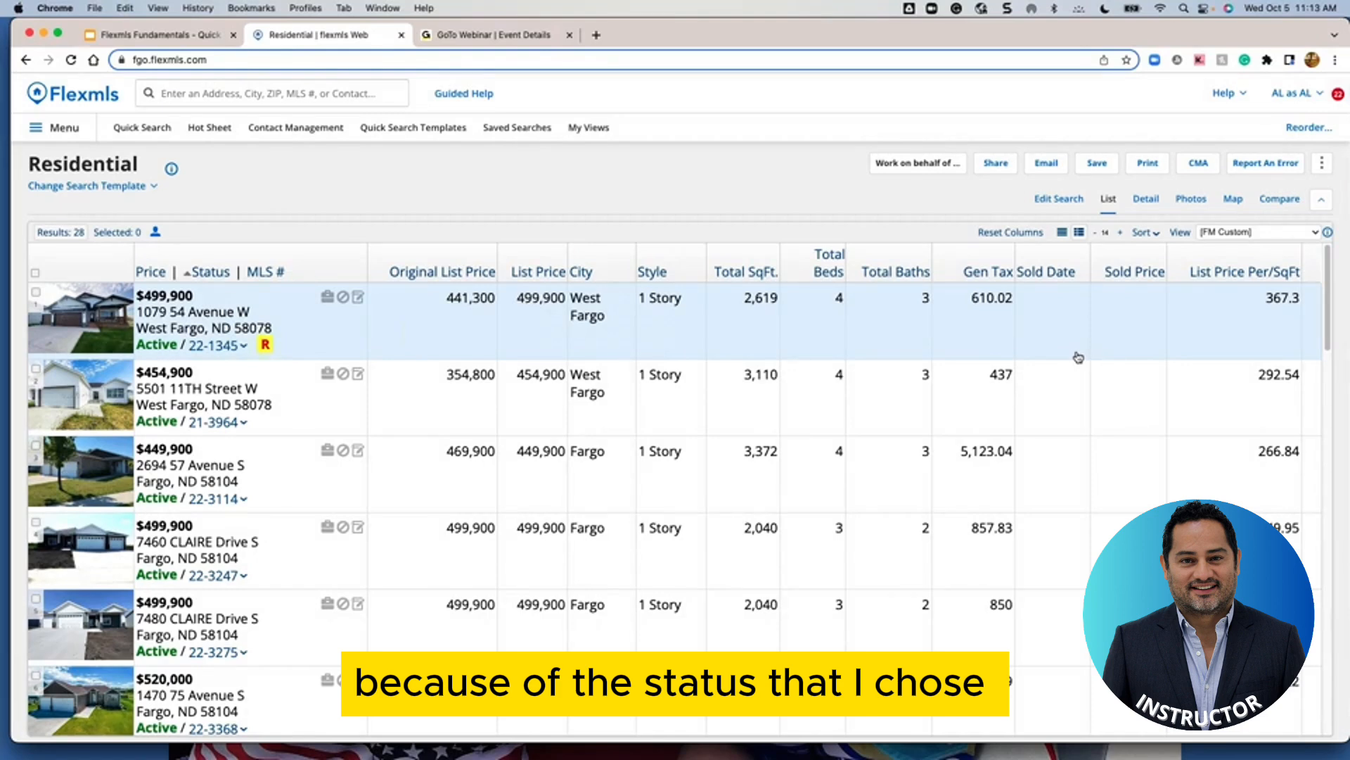
# Show the $499,900 Active listing in Detail view and browse Report formats without choosing one
pyautogui.click(1148, 201)
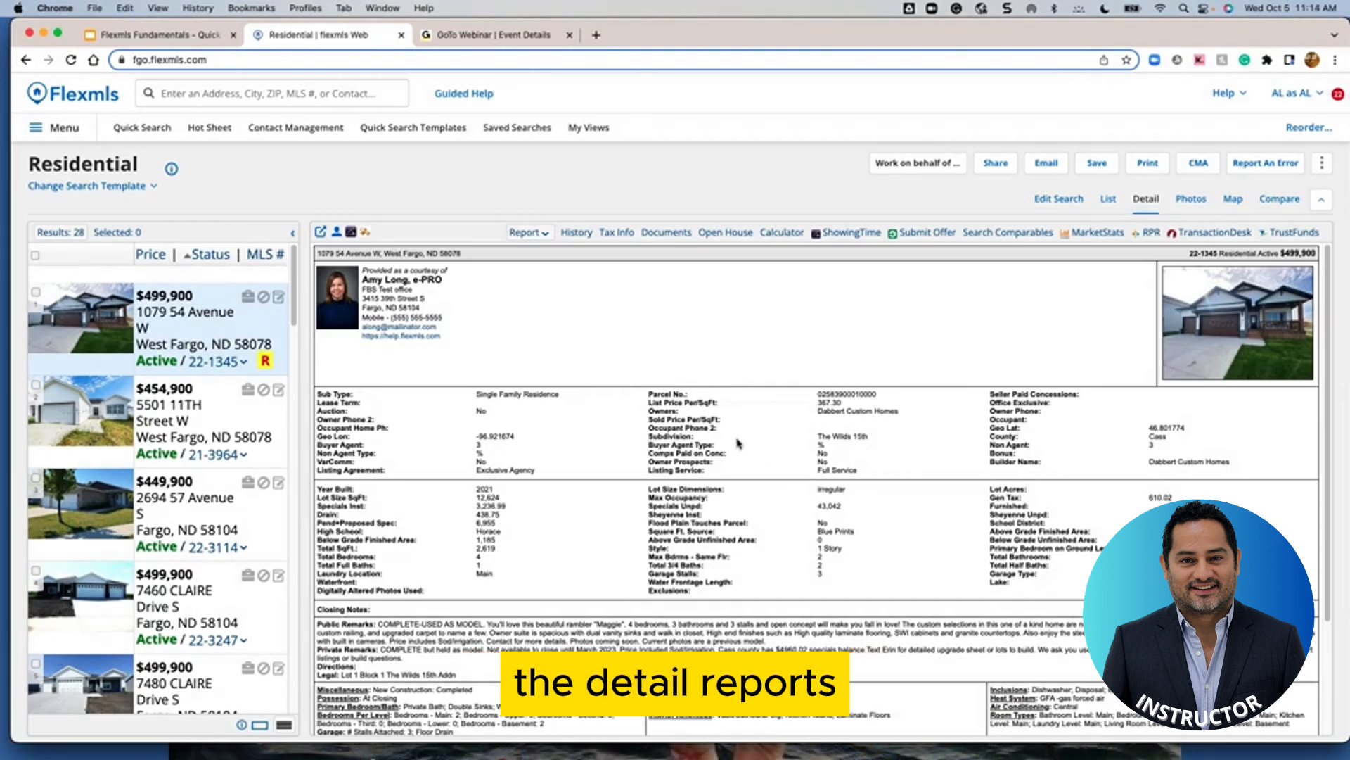
pyautogui.click(546, 234)
pyautogui.scroll(-1, 555, 299)
pyautogui.scroll(-10, 556, 301)
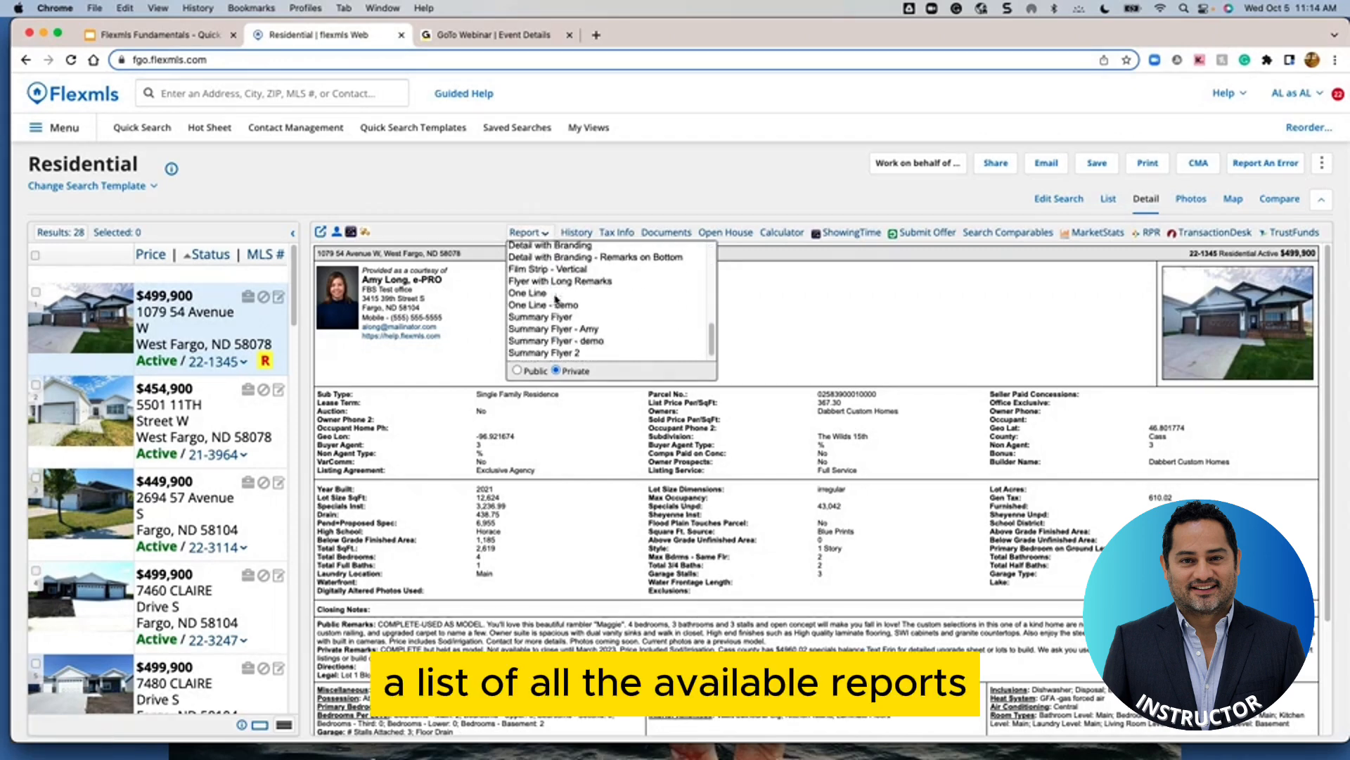
pyautogui.scroll(10, 562, 320)
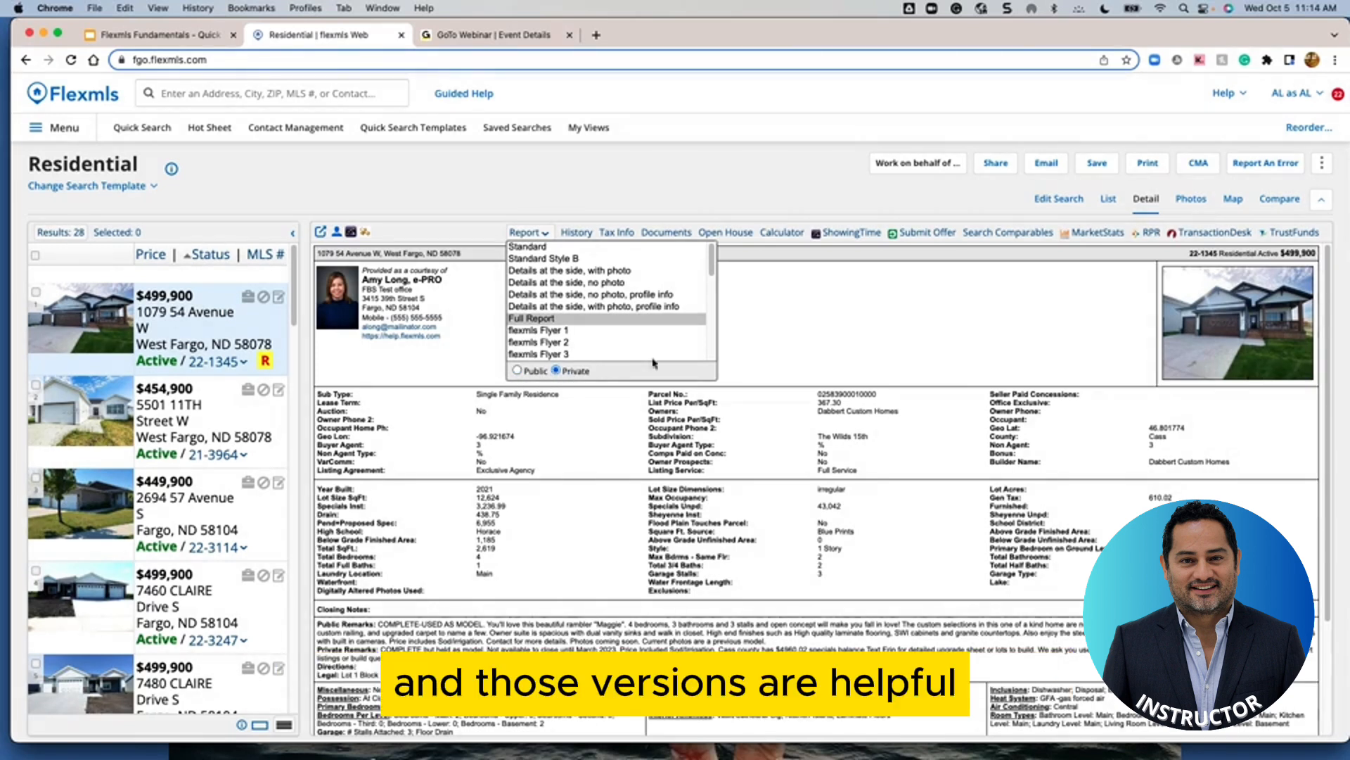
pyautogui.click(599, 185)
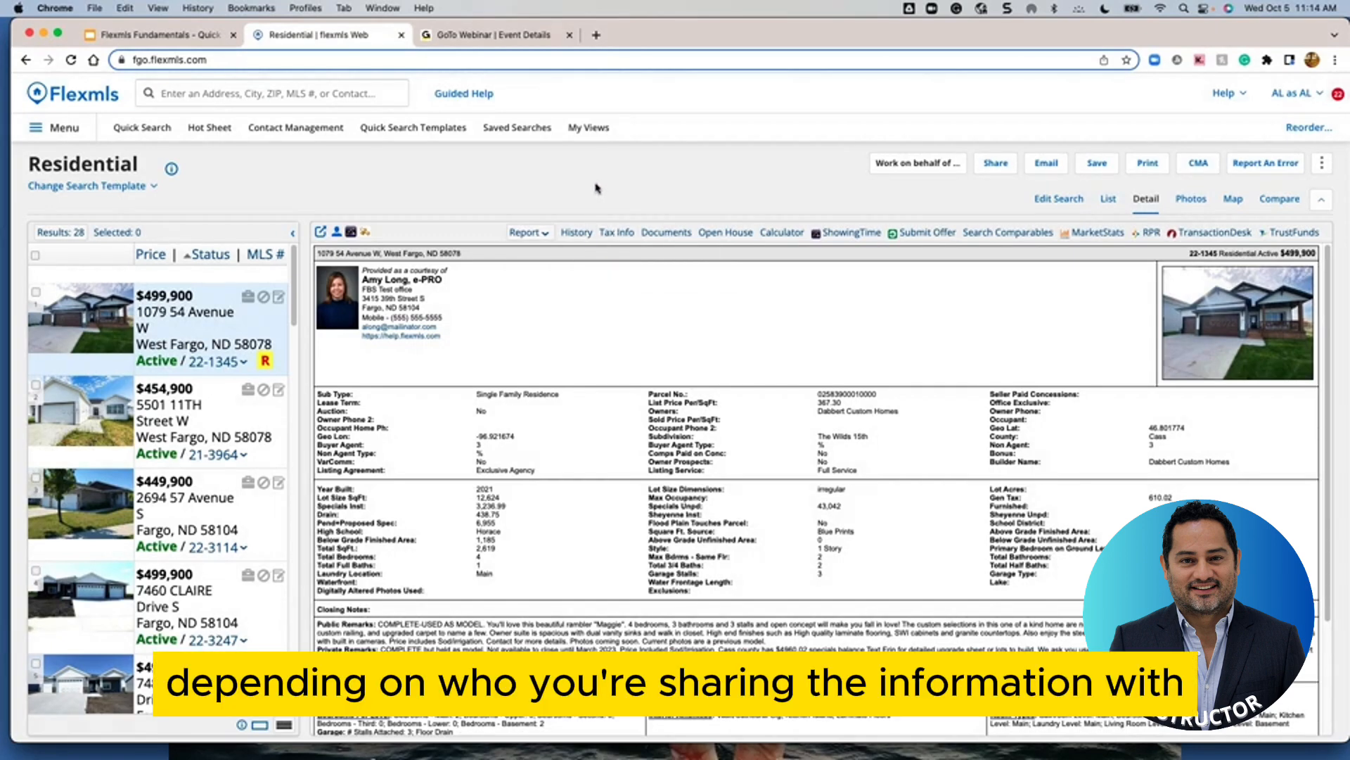
# Page through the photo gallery of the first $499,900 listing
pyautogui.click(1200, 204)
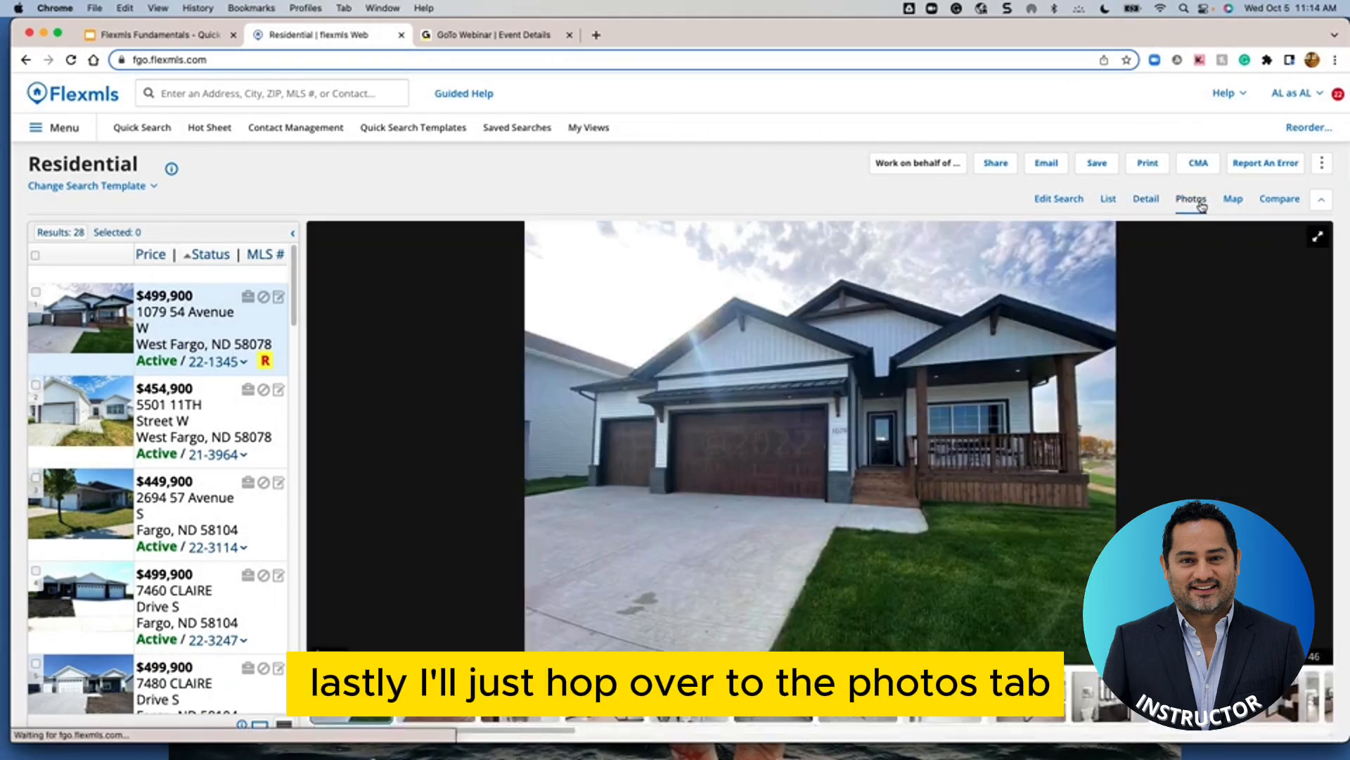
pyautogui.click(1318, 422)
pyautogui.click(1318, 421)
pyautogui.click(1318, 422)
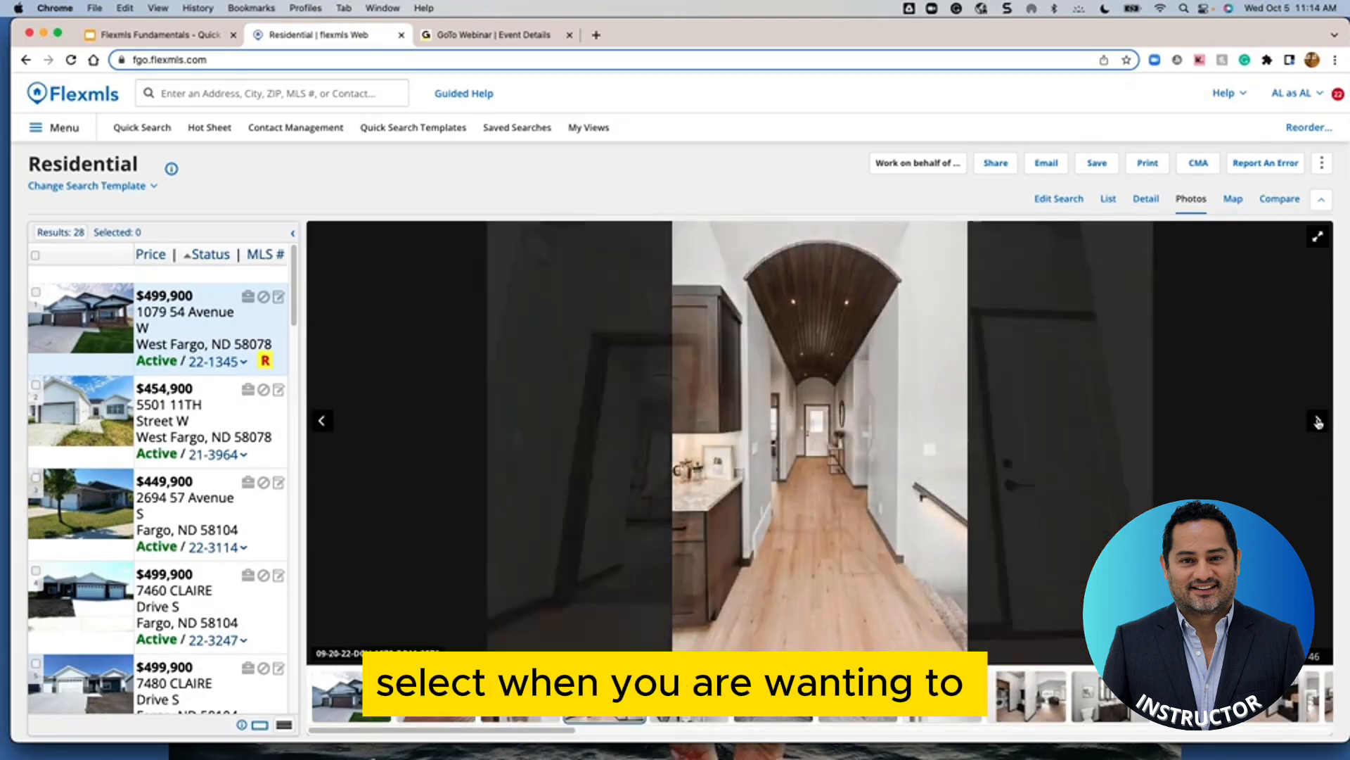
pyautogui.click(1318, 422)
pyautogui.click(1318, 422)
pyautogui.click(1318, 422)
pyautogui.click(1318, 422)
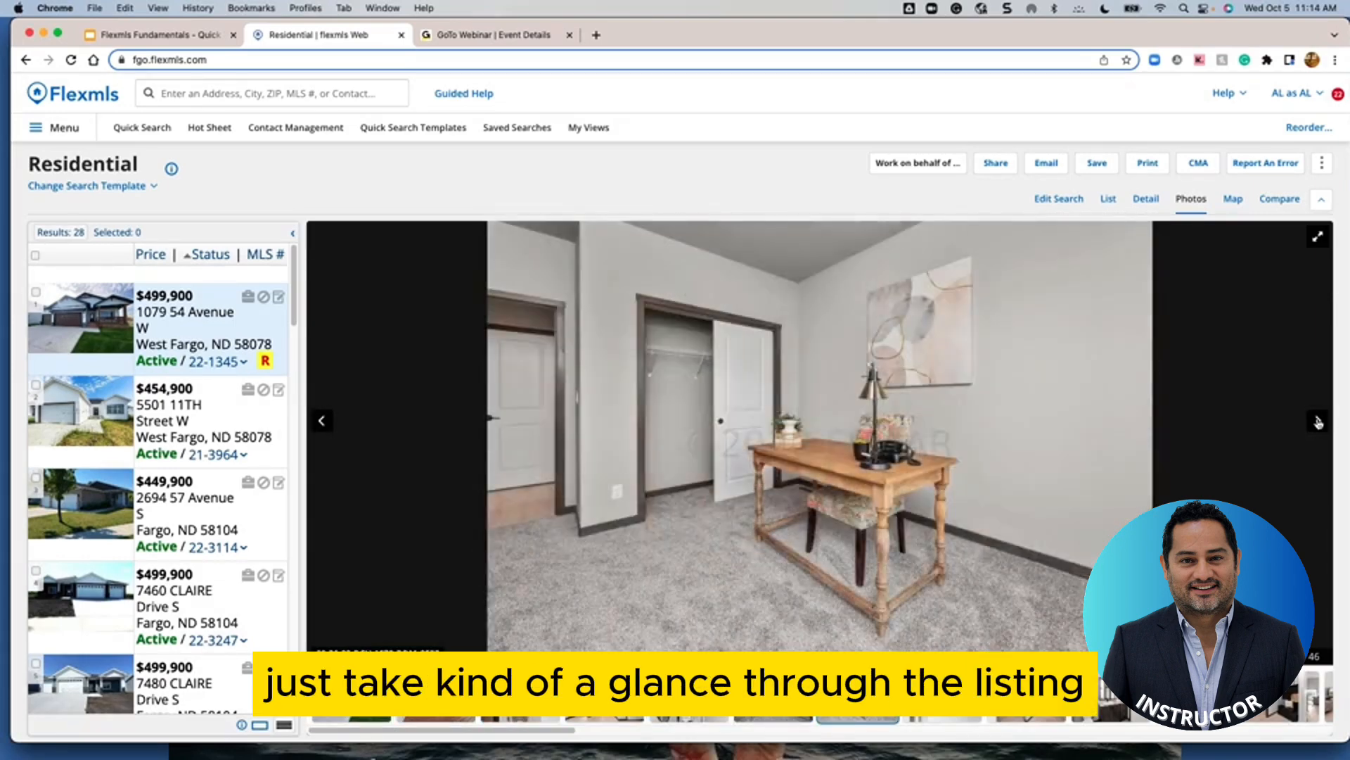
pyautogui.click(1318, 422)
pyautogui.click(1318, 422)
pyautogui.click(1318, 422)
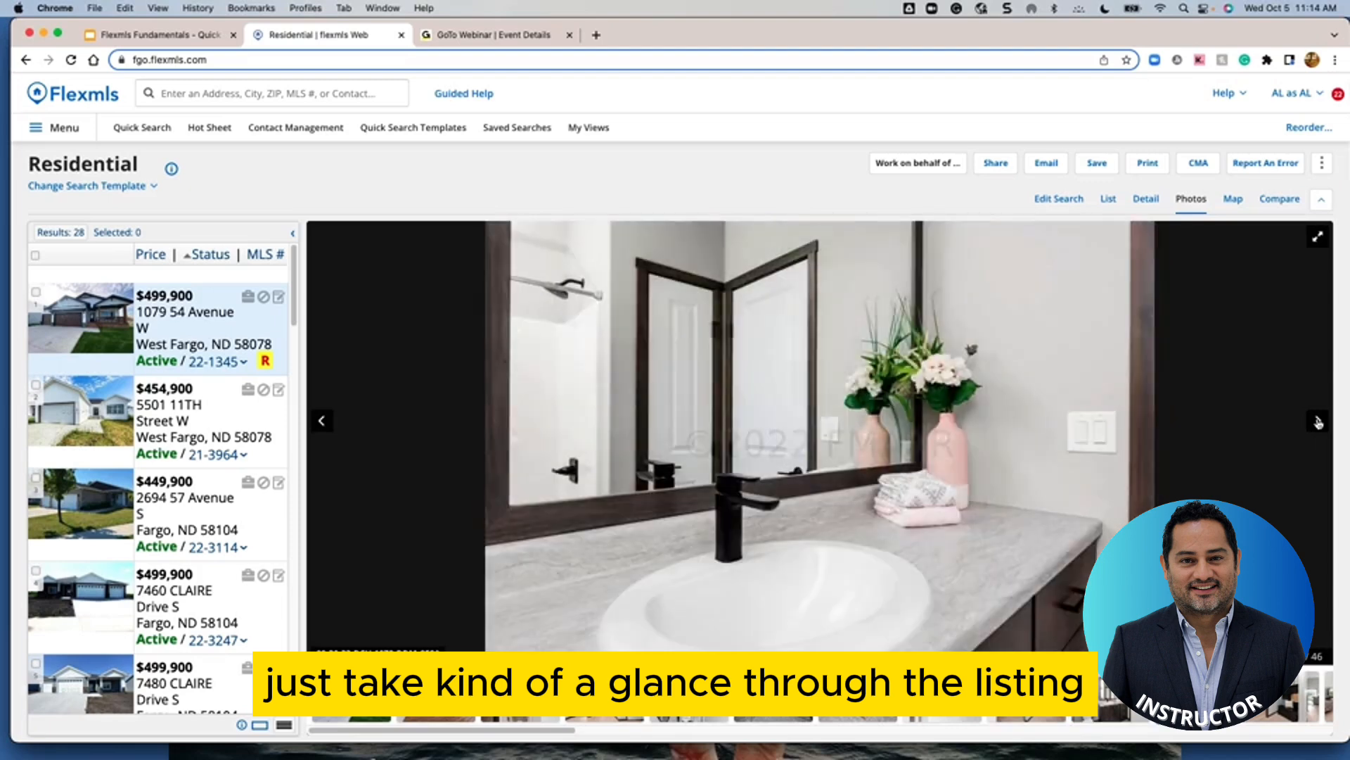
pyautogui.click(1318, 422)
pyautogui.click(1318, 422)
pyautogui.click(1318, 422)
pyautogui.click(1318, 422)
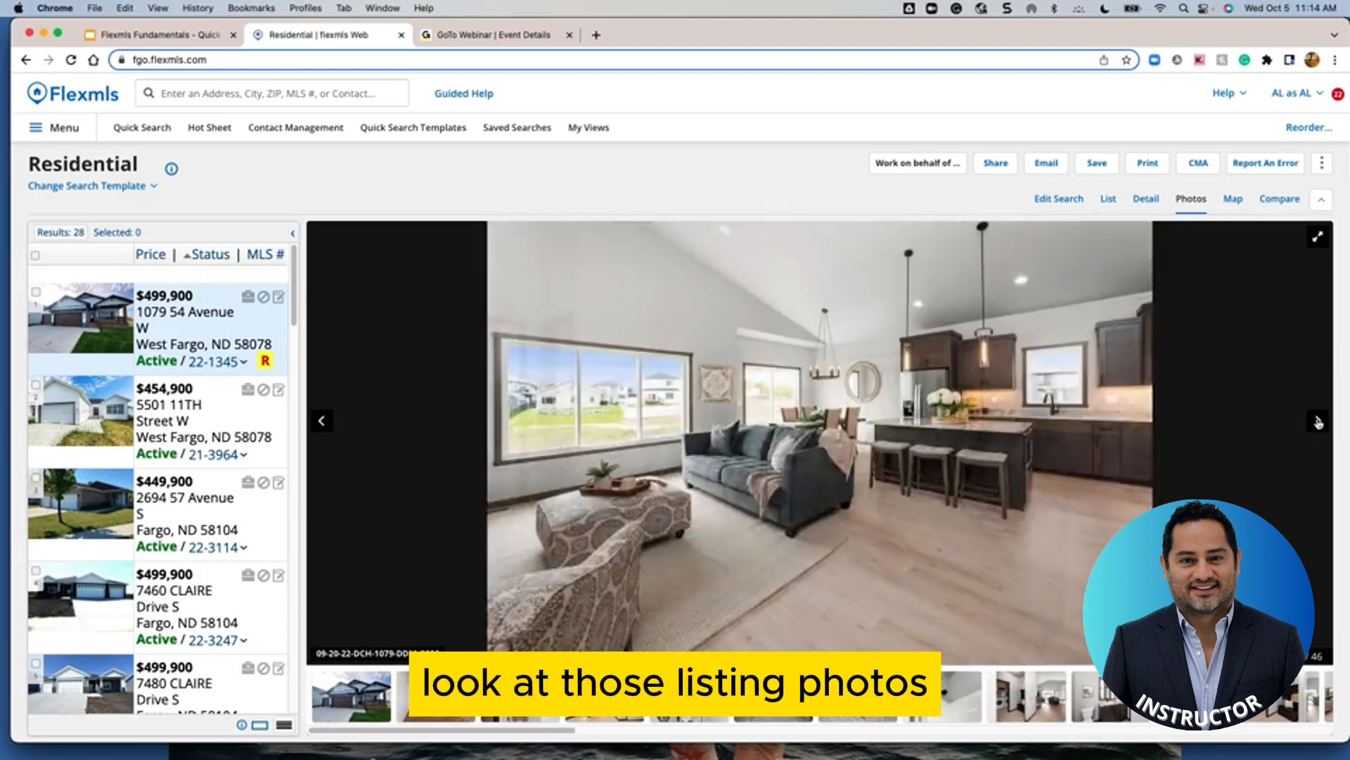
pyautogui.click(1318, 422)
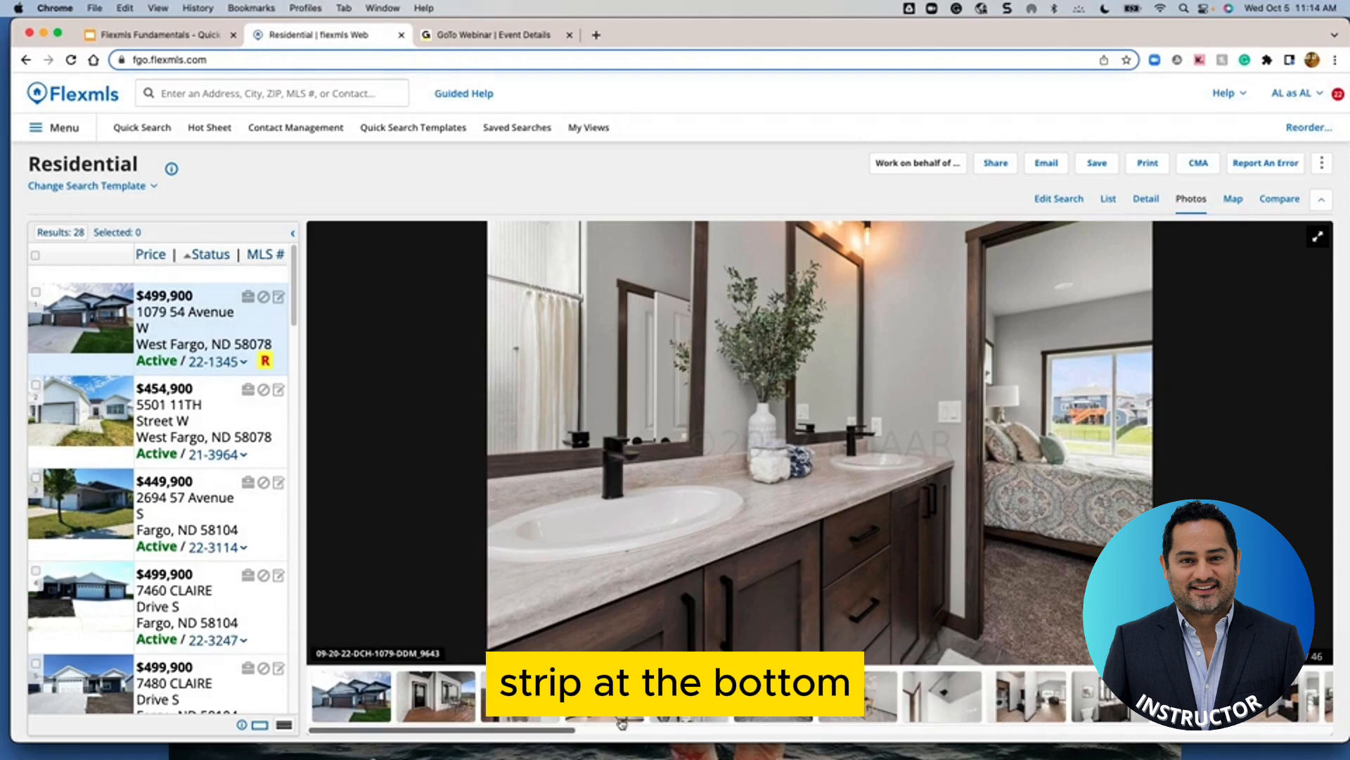
# Show the photos of the second, third, fourth and fifth listings in turn
pyautogui.click(213, 407)
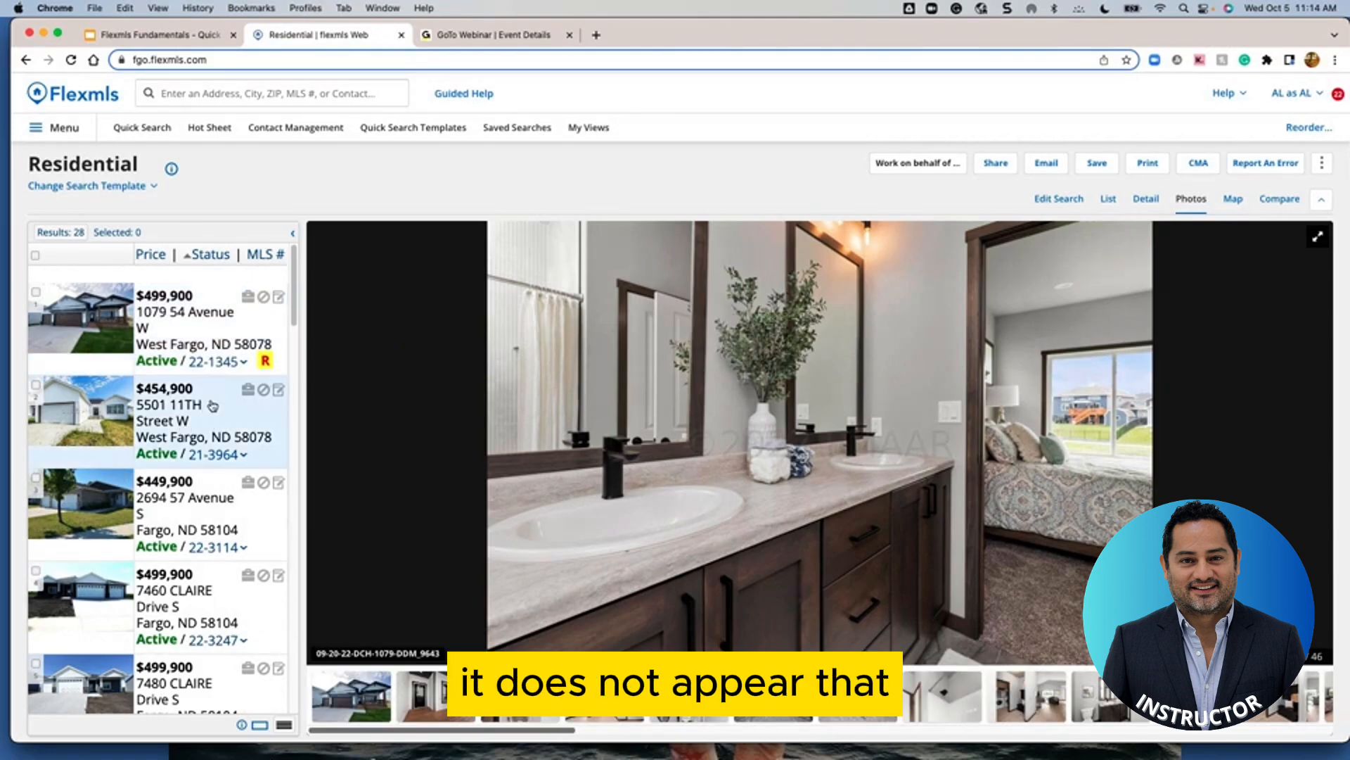
pyautogui.click(249, 517)
pyautogui.click(242, 609)
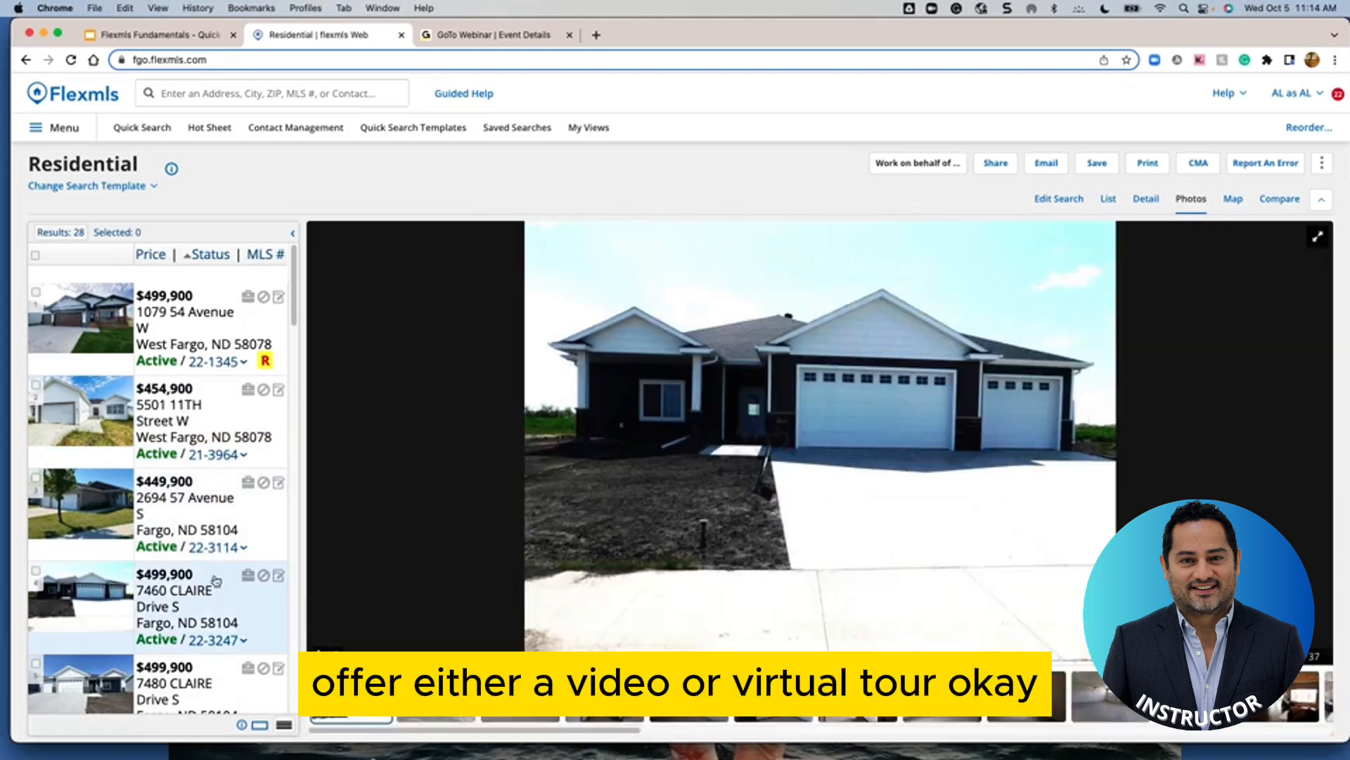
pyautogui.click(228, 689)
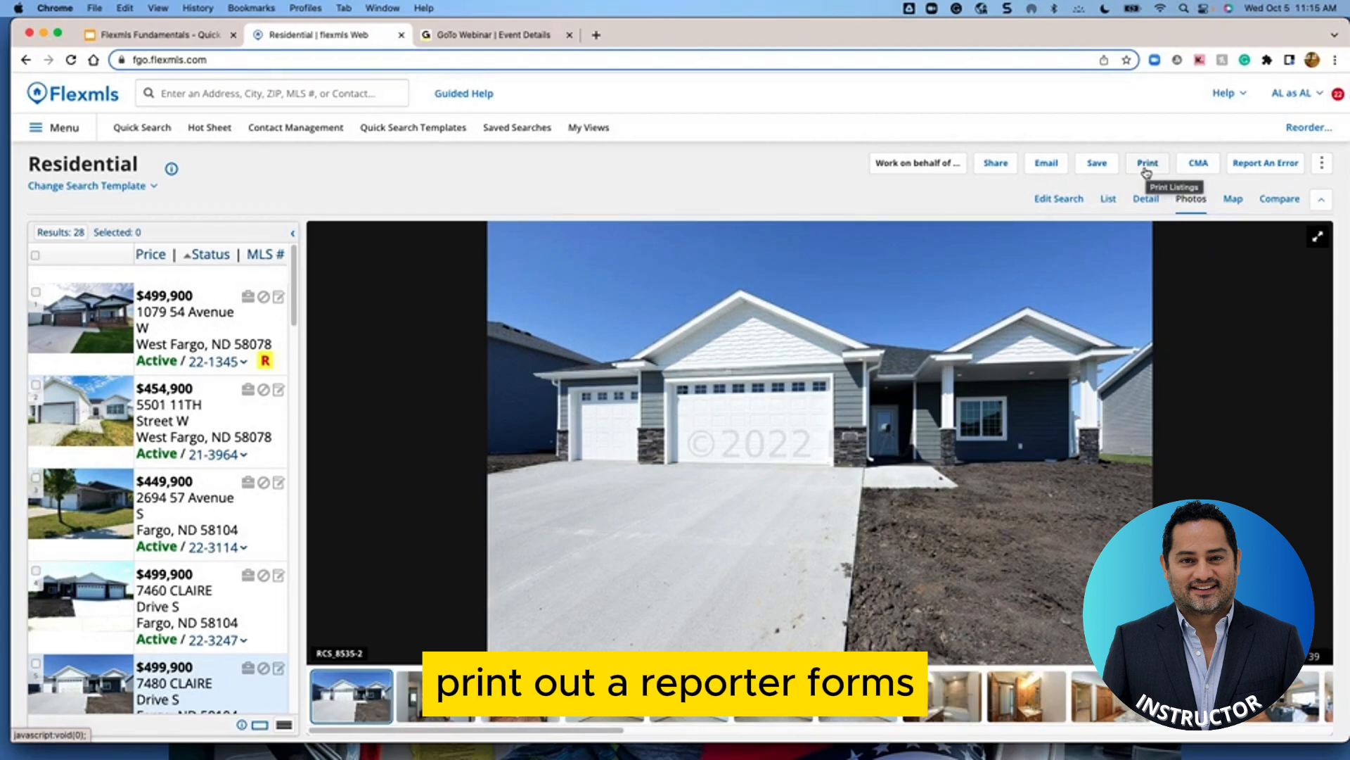
# Open Save Search and enter the name 'WF, Fargo one story 3 bed', fixing the '3 bed' spacing
pyautogui.click(1093, 166)
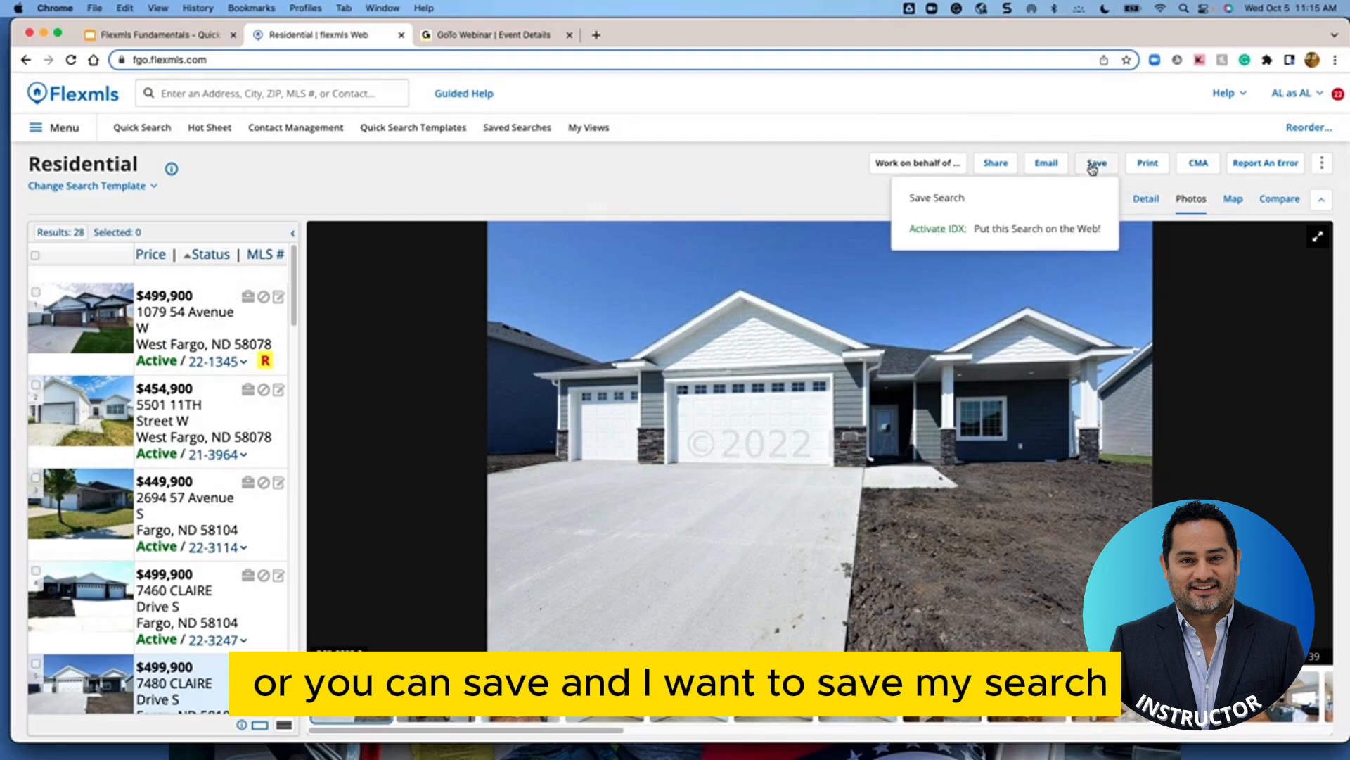
pyautogui.click(949, 201)
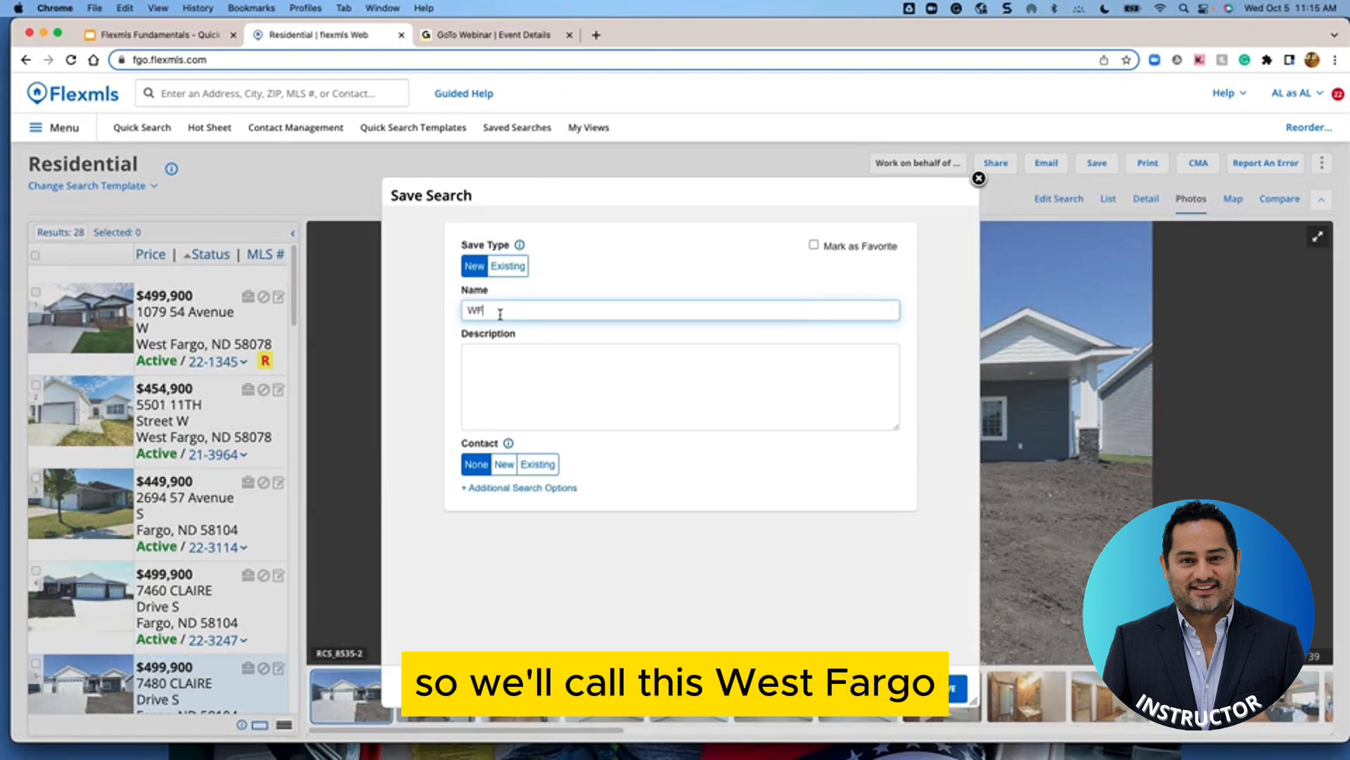
pyautogui.write(', Fargo S')
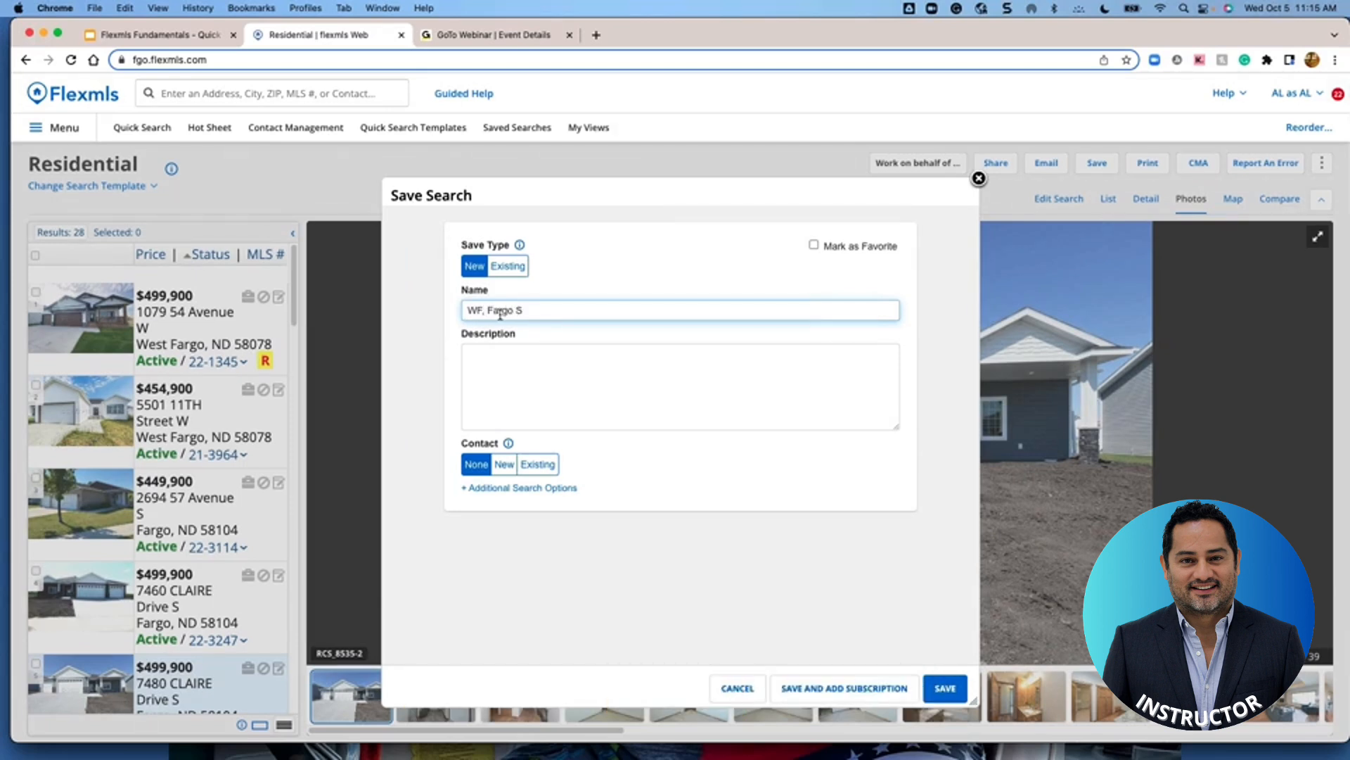
pyautogui.press('BackSpace')
pyautogui.write('one story ')
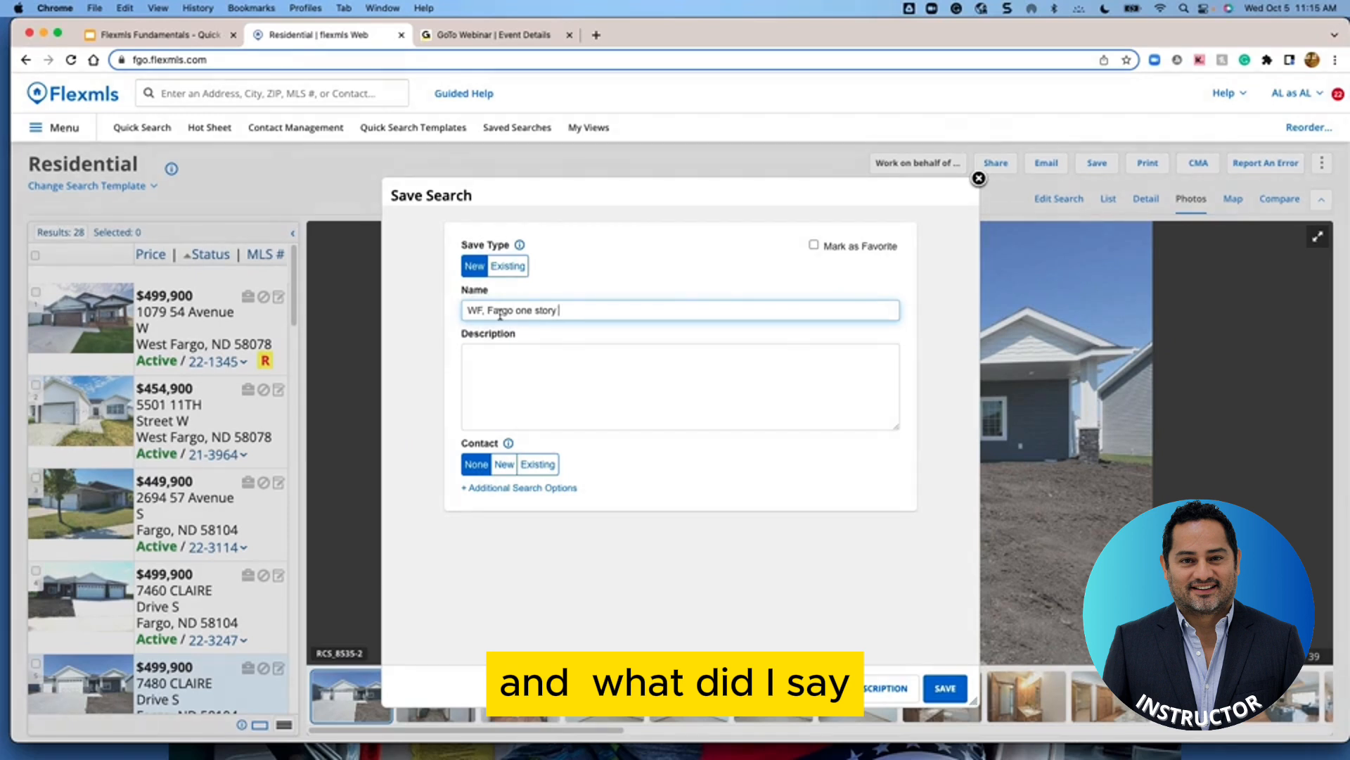
pyautogui.write('3bed')
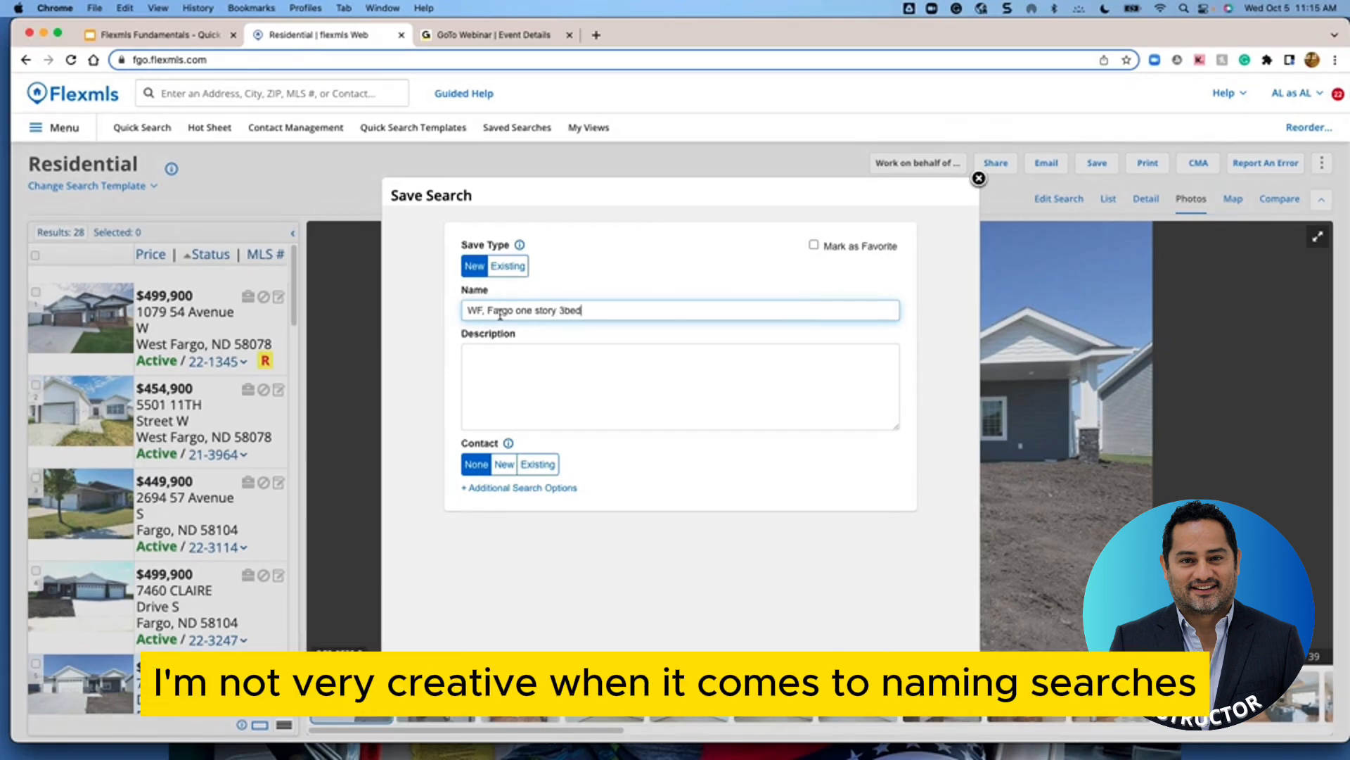
pyautogui.click(564, 310)
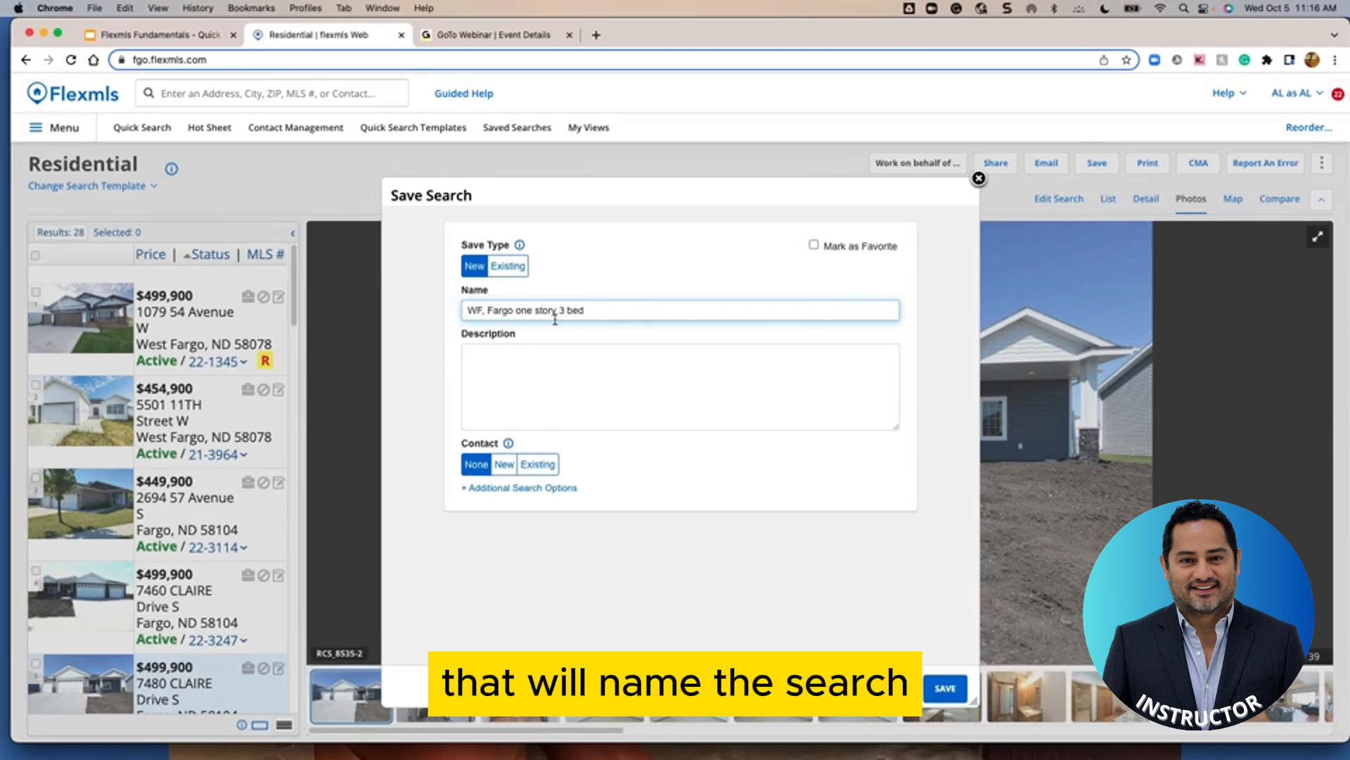
# Attach an existing contact chosen from the Name dropdown and save the search
pyautogui.click(544, 469)
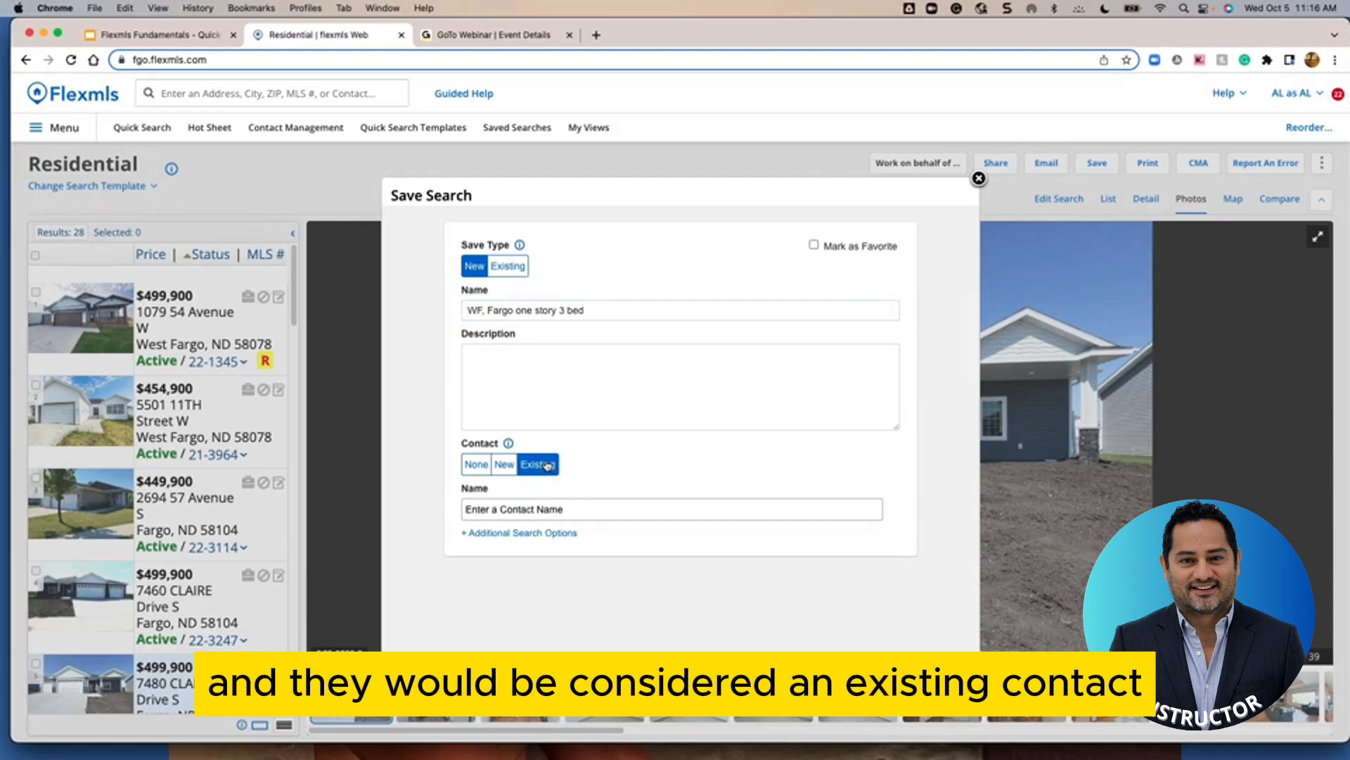
pyautogui.click(525, 507)
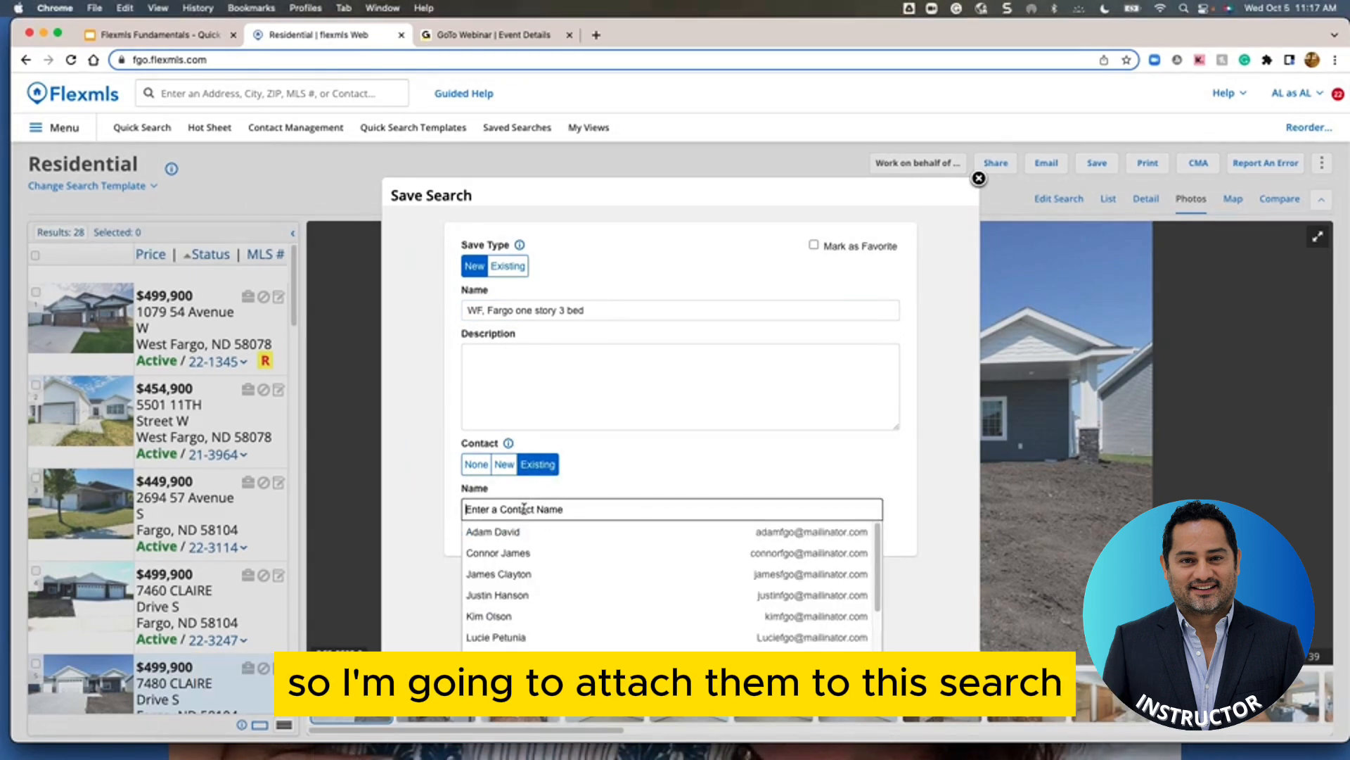
pyautogui.click(500, 598)
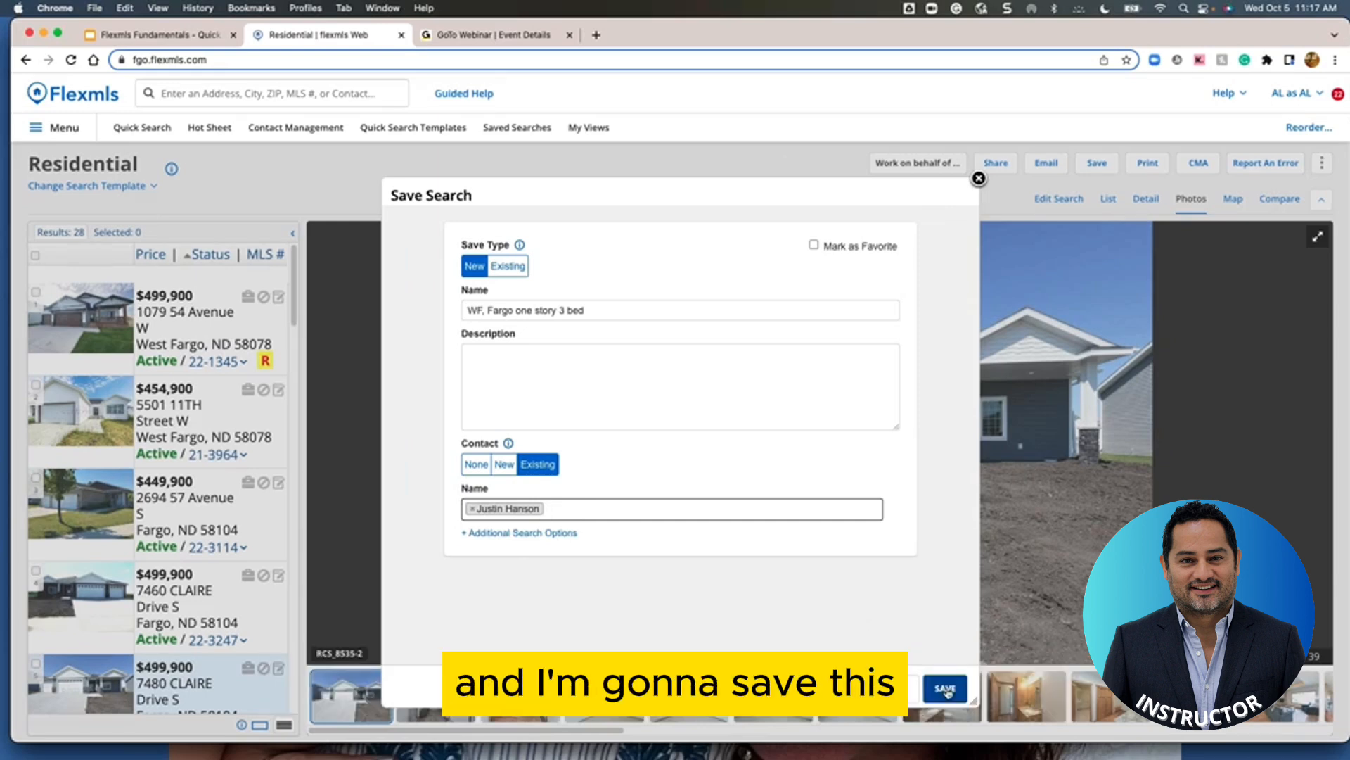
pyautogui.click(947, 689)
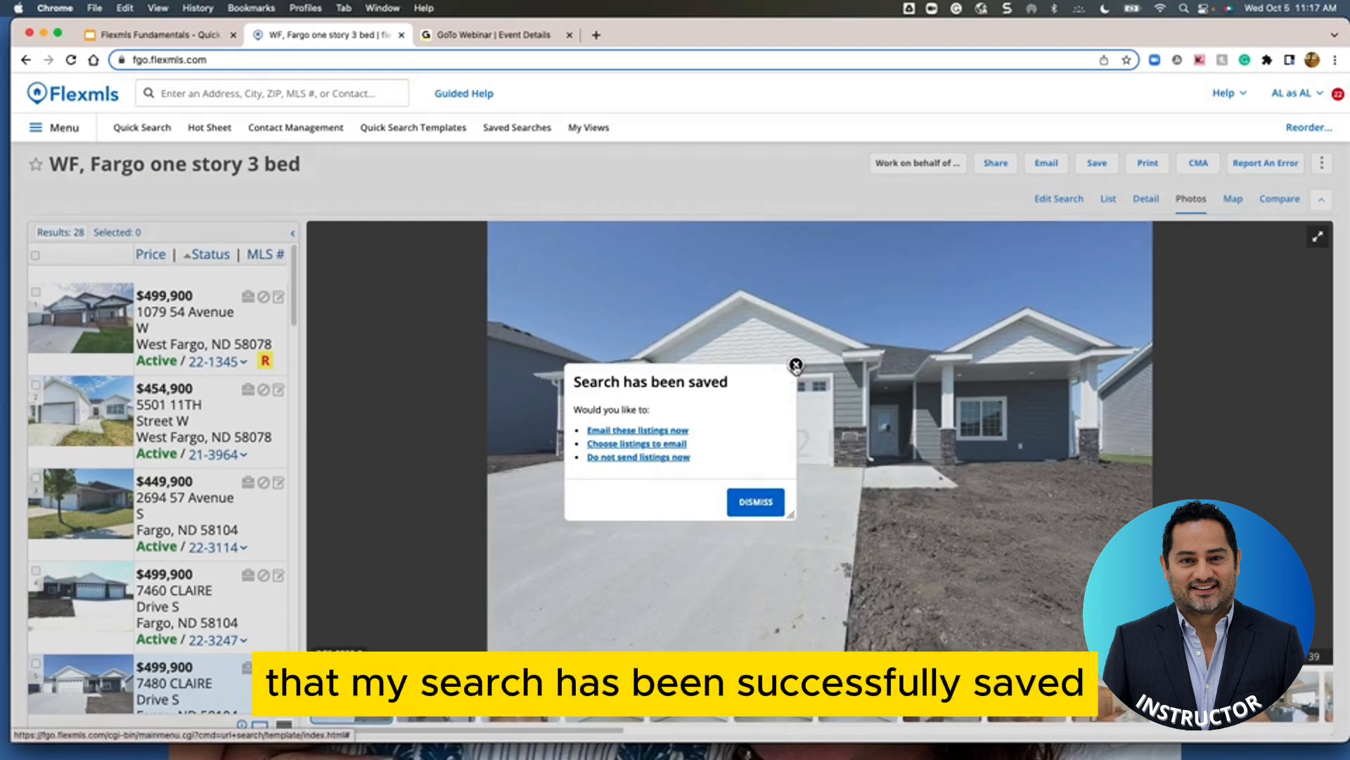
# Dismiss the 'Search has been saved' popup
pyautogui.click(796, 365)
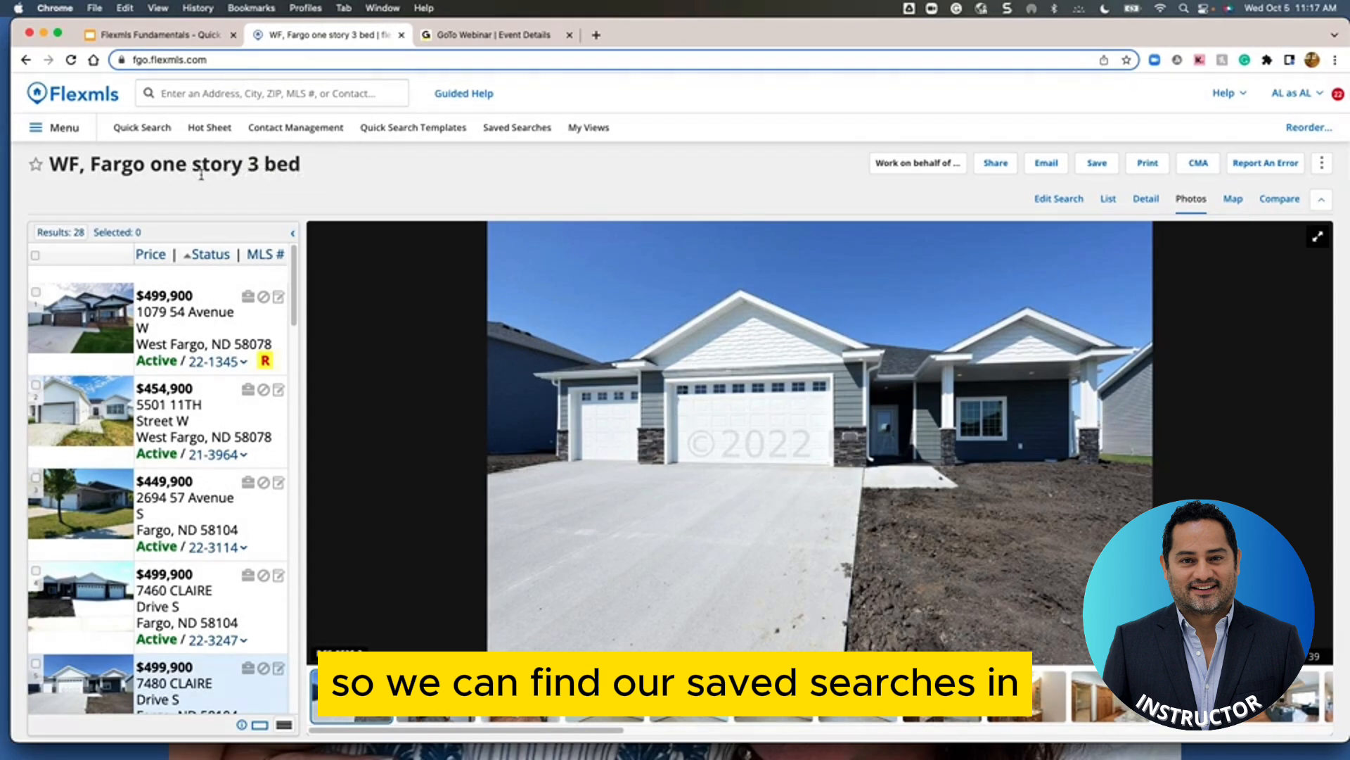
# Open Saved Searches on the ALL (36) tab and check the new search's options menu
pyautogui.click(519, 133)
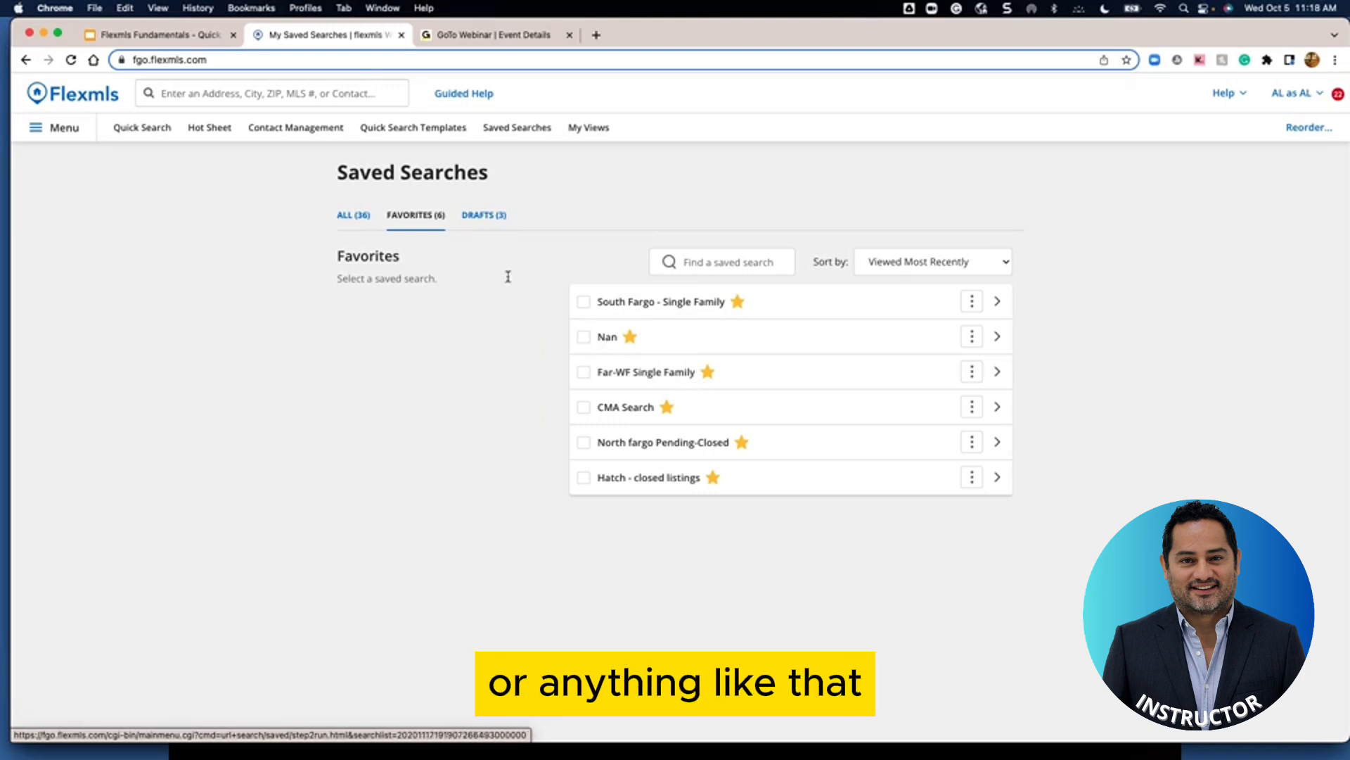
pyautogui.click(349, 216)
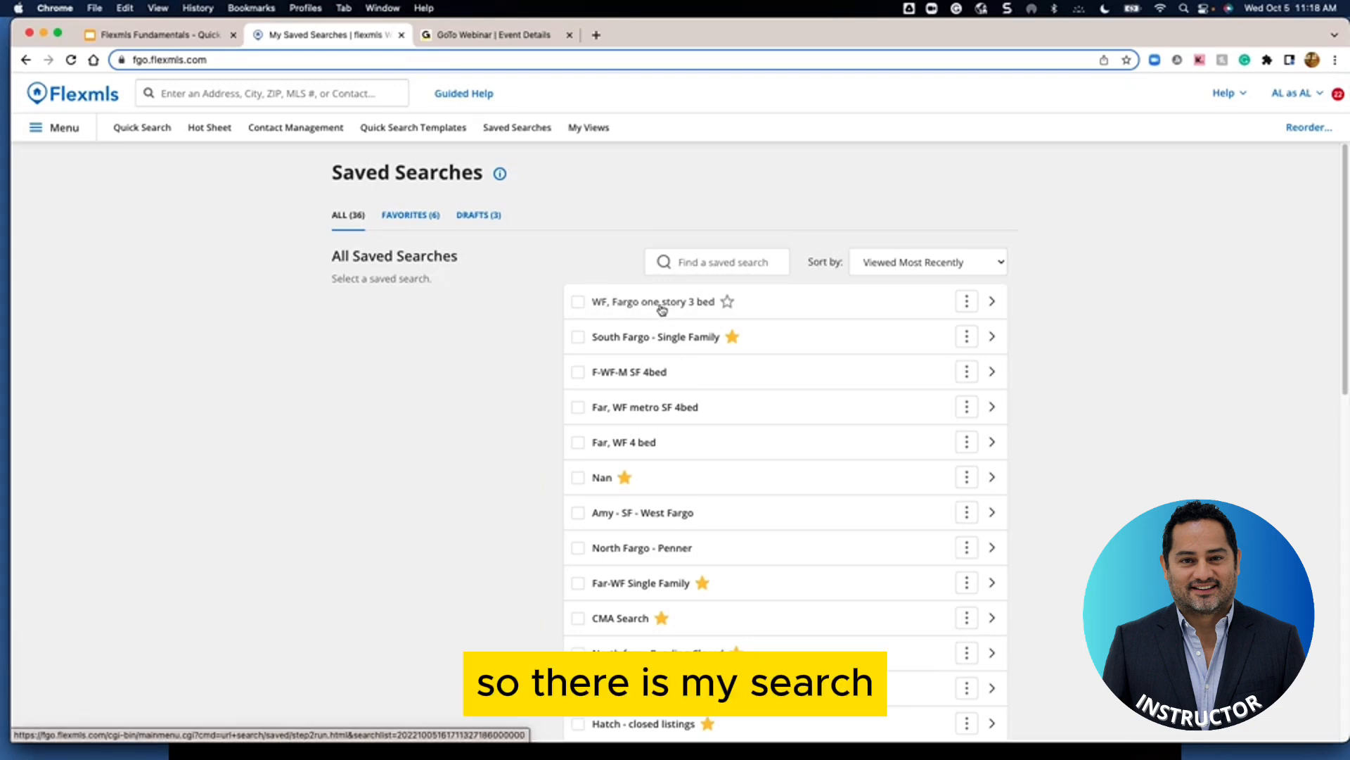
pyautogui.click(968, 302)
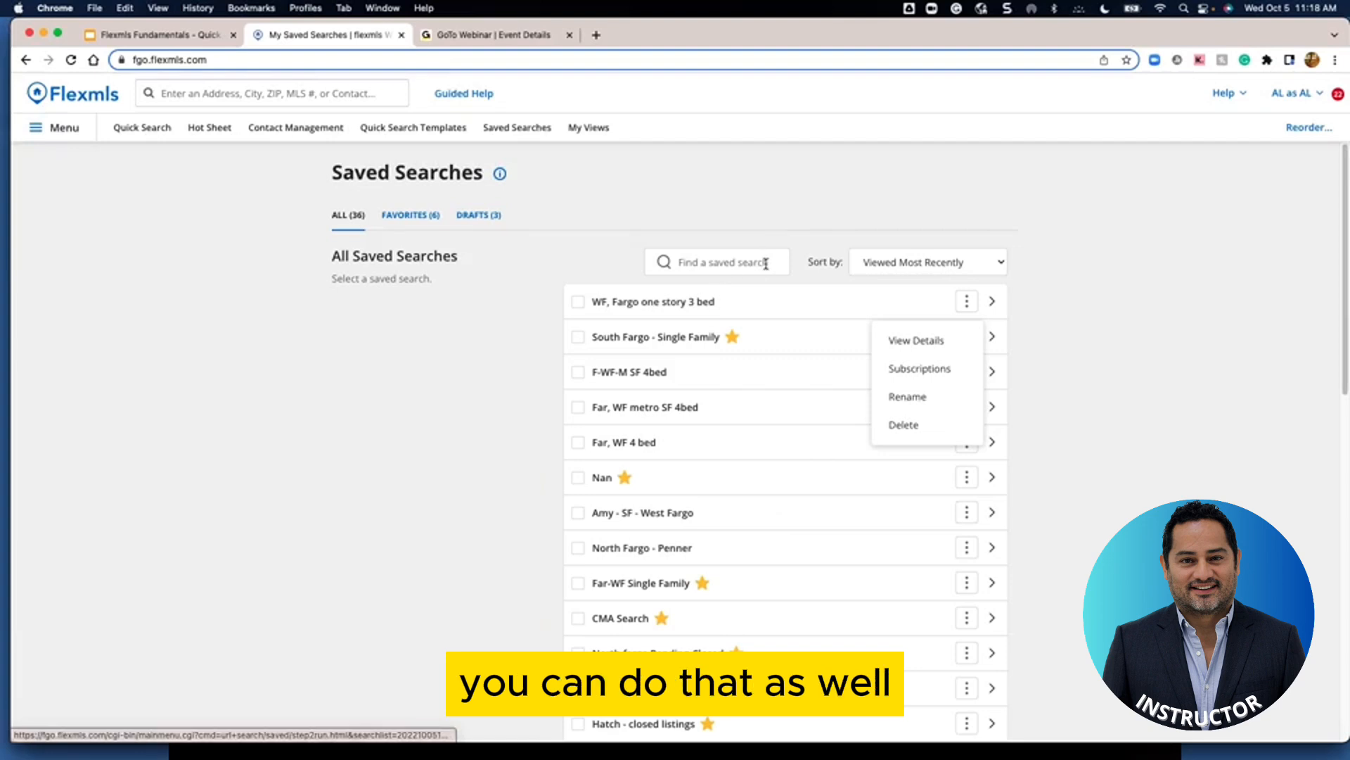
pyautogui.click(784, 199)
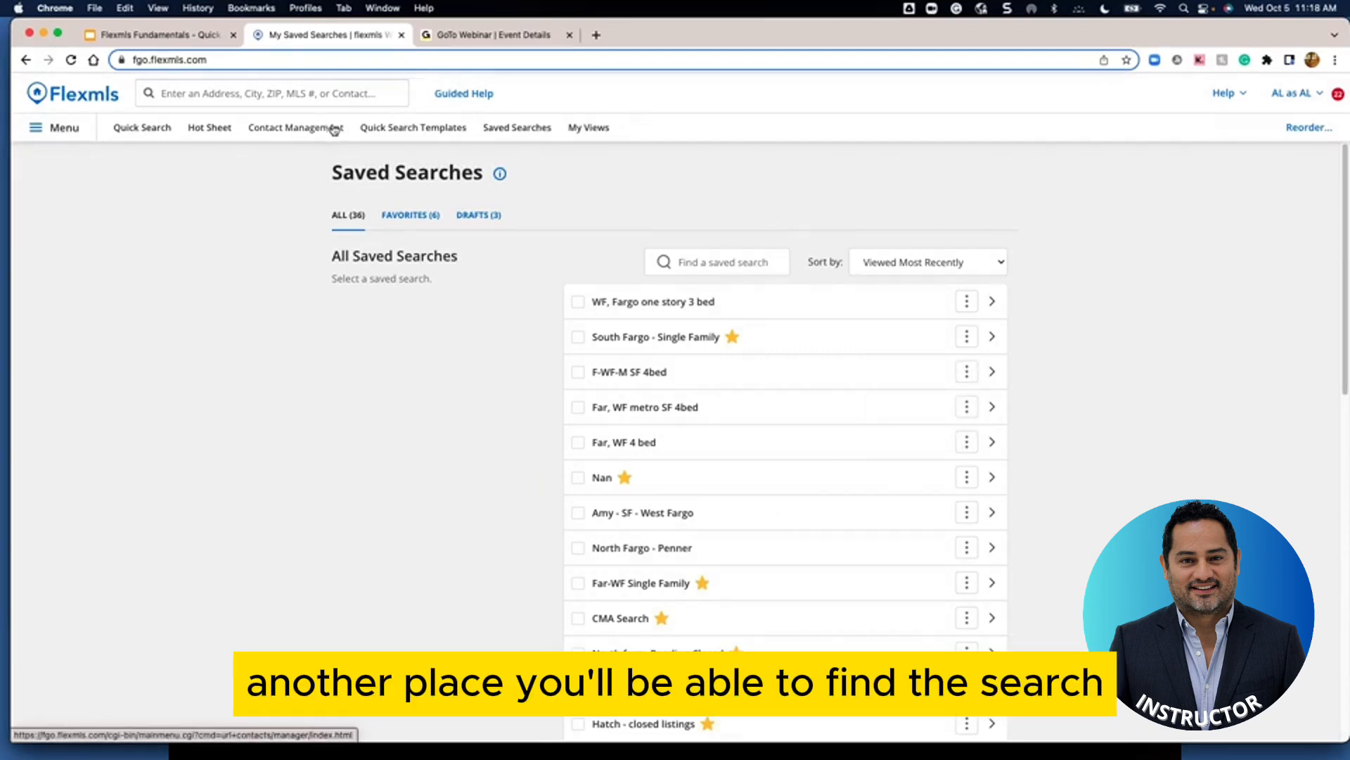
# Check the contact's Searches/Subscriptions tab in Contact Management, then close the profile
pyautogui.click(269, 132)
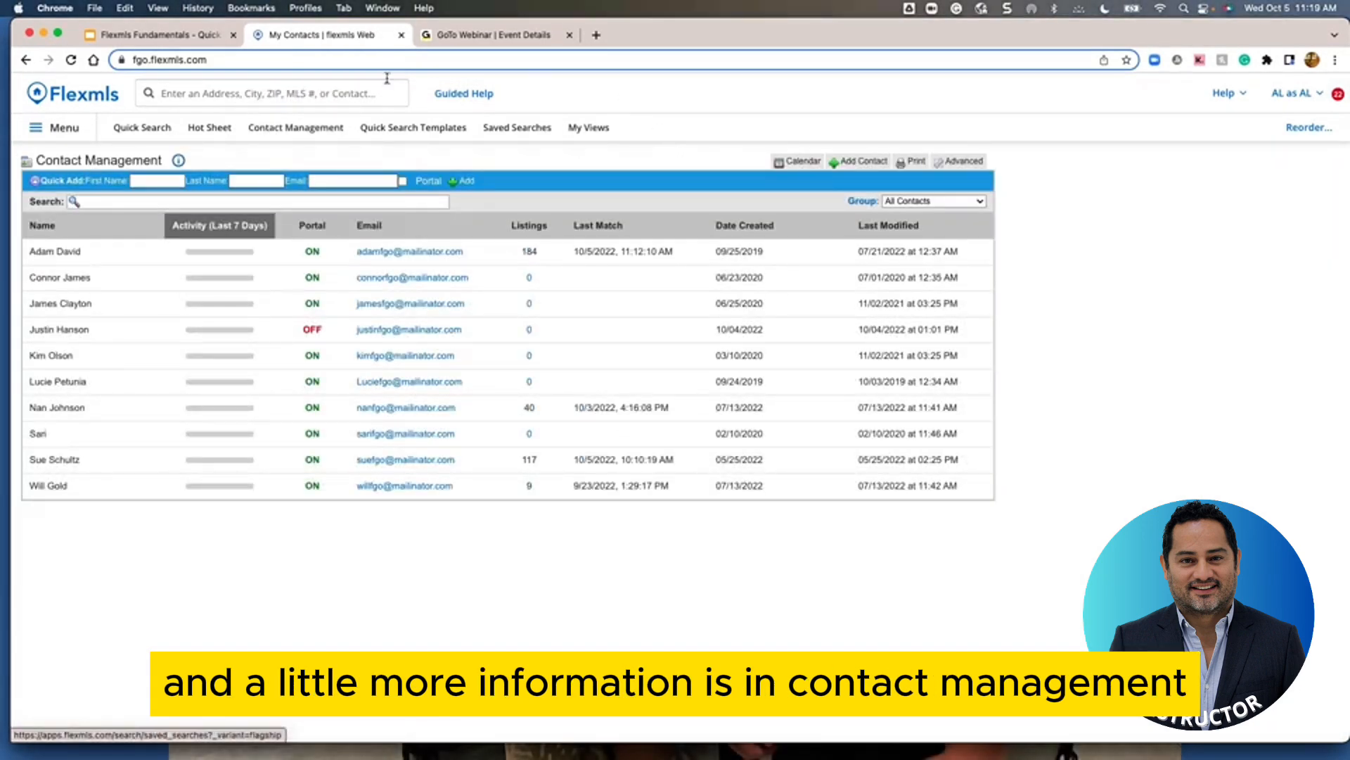
pyautogui.click(42, 336)
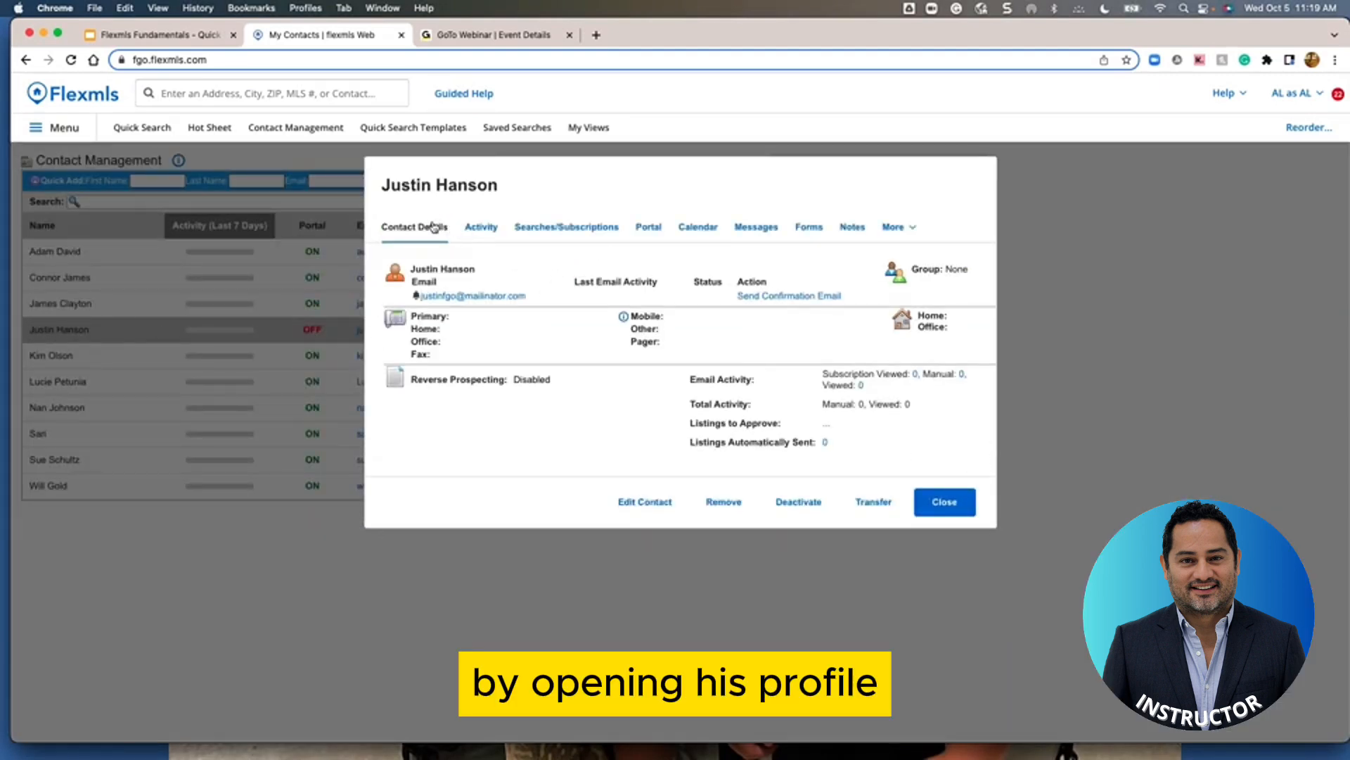
pyautogui.click(555, 234)
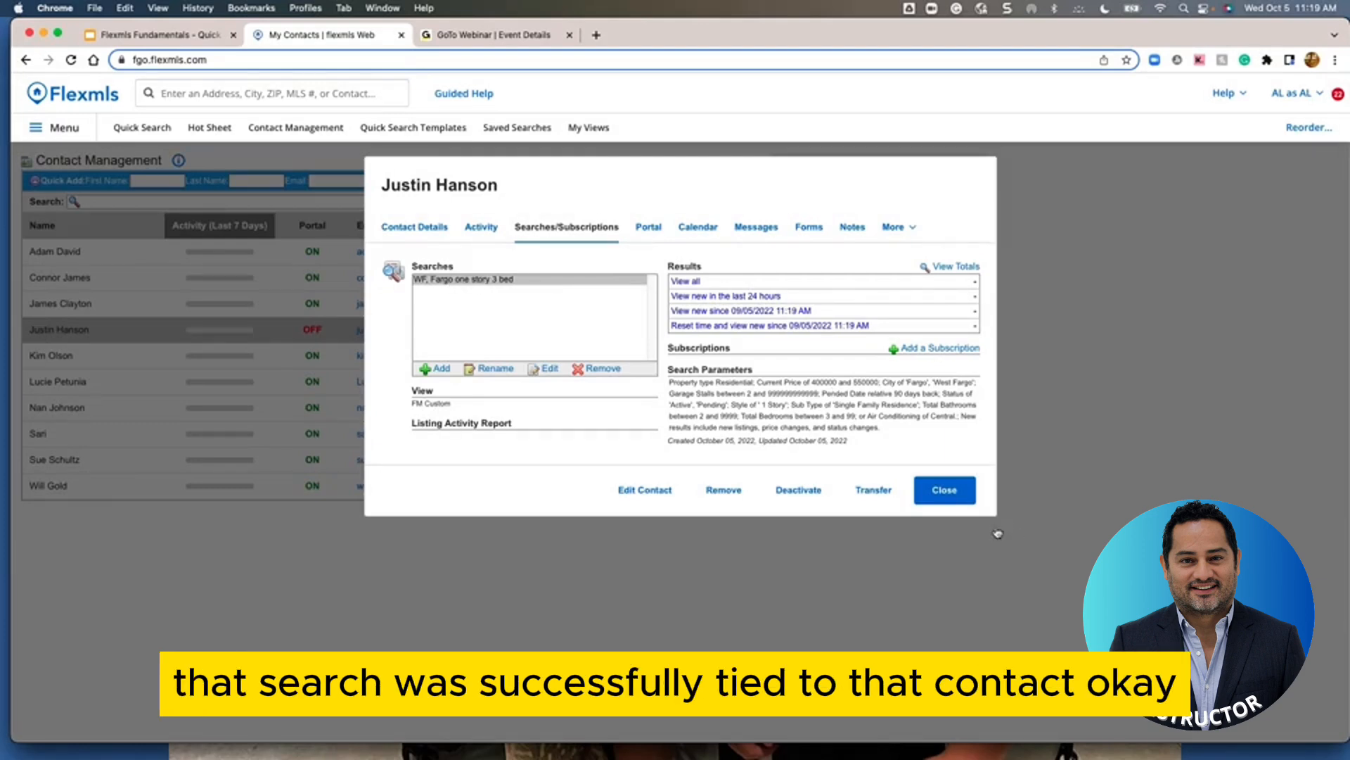
pyautogui.click(946, 495)
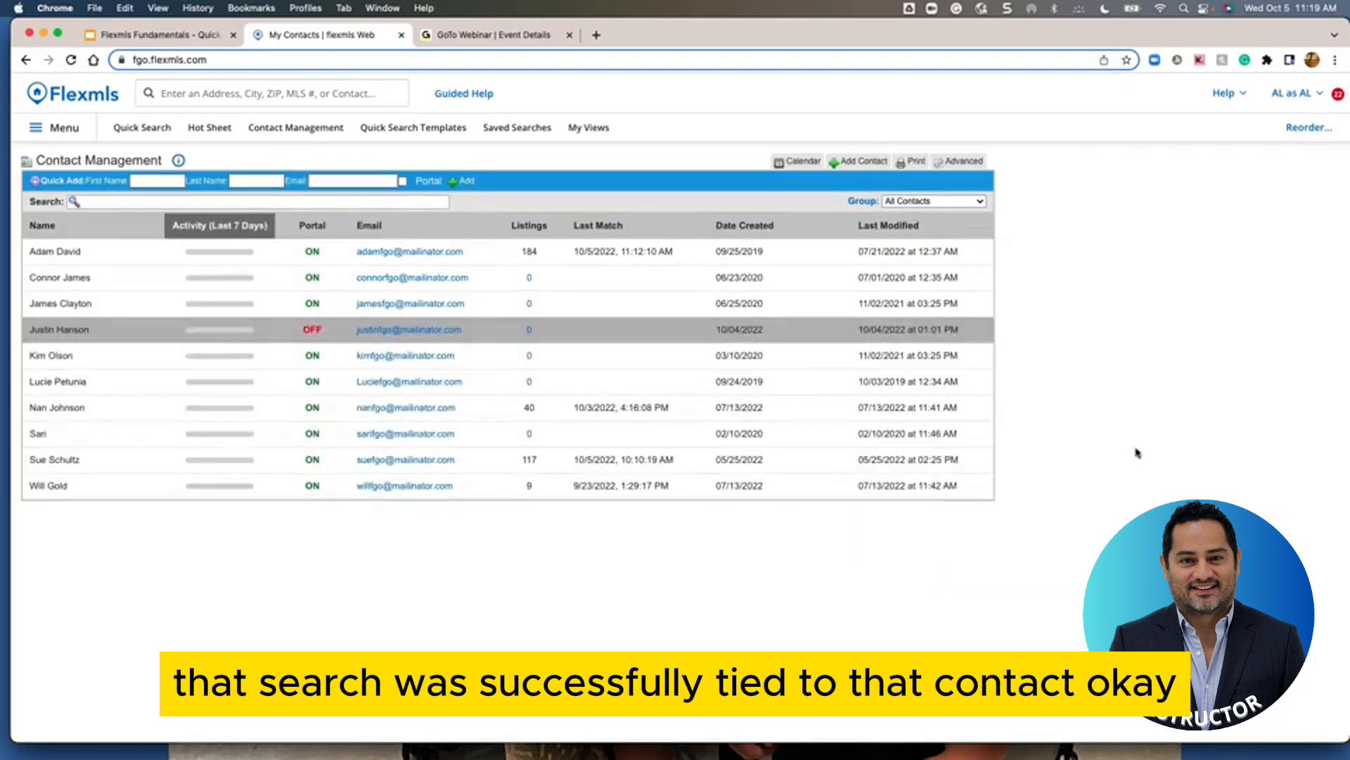
# Start a new Residential quick search and pan the map to southern Fargo
pyautogui.click(137, 133)
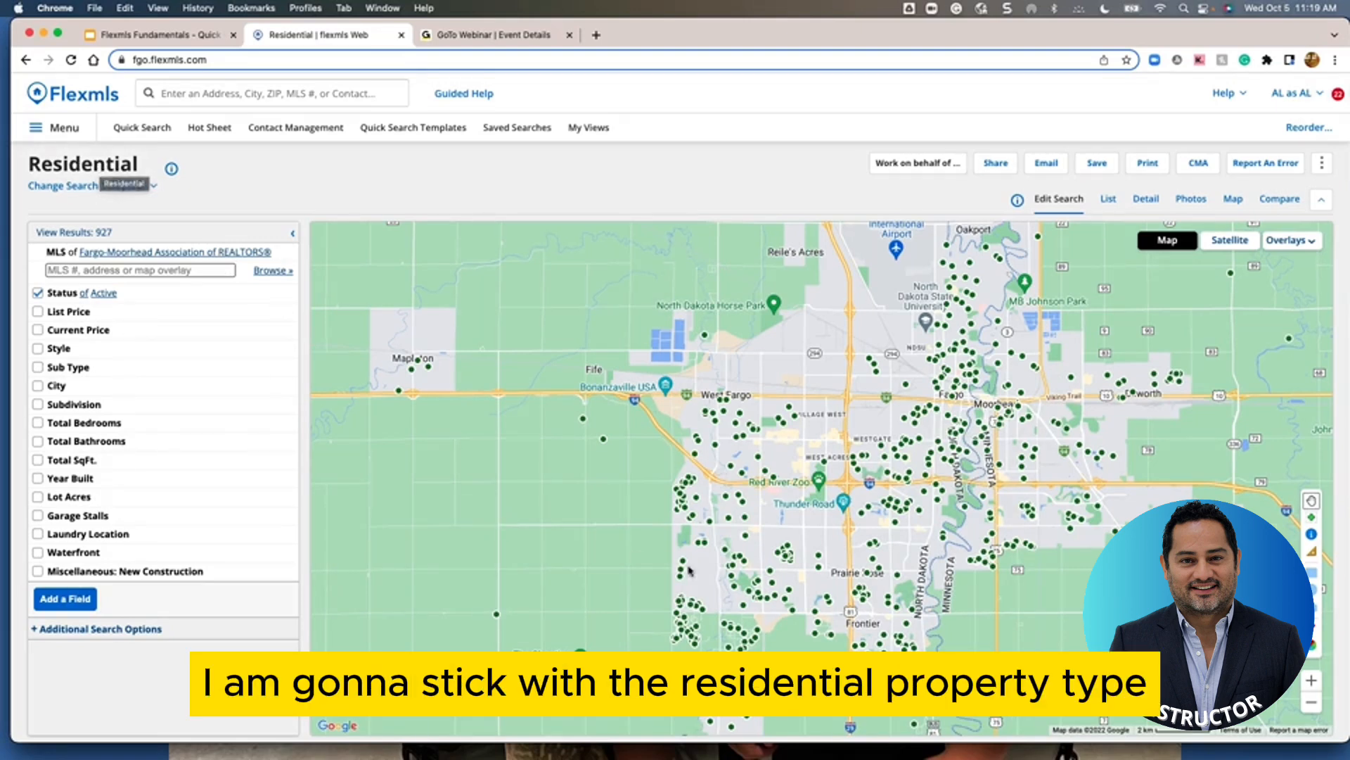
pyautogui.moveTo(689, 571); pyautogui.dragTo(703, 478)
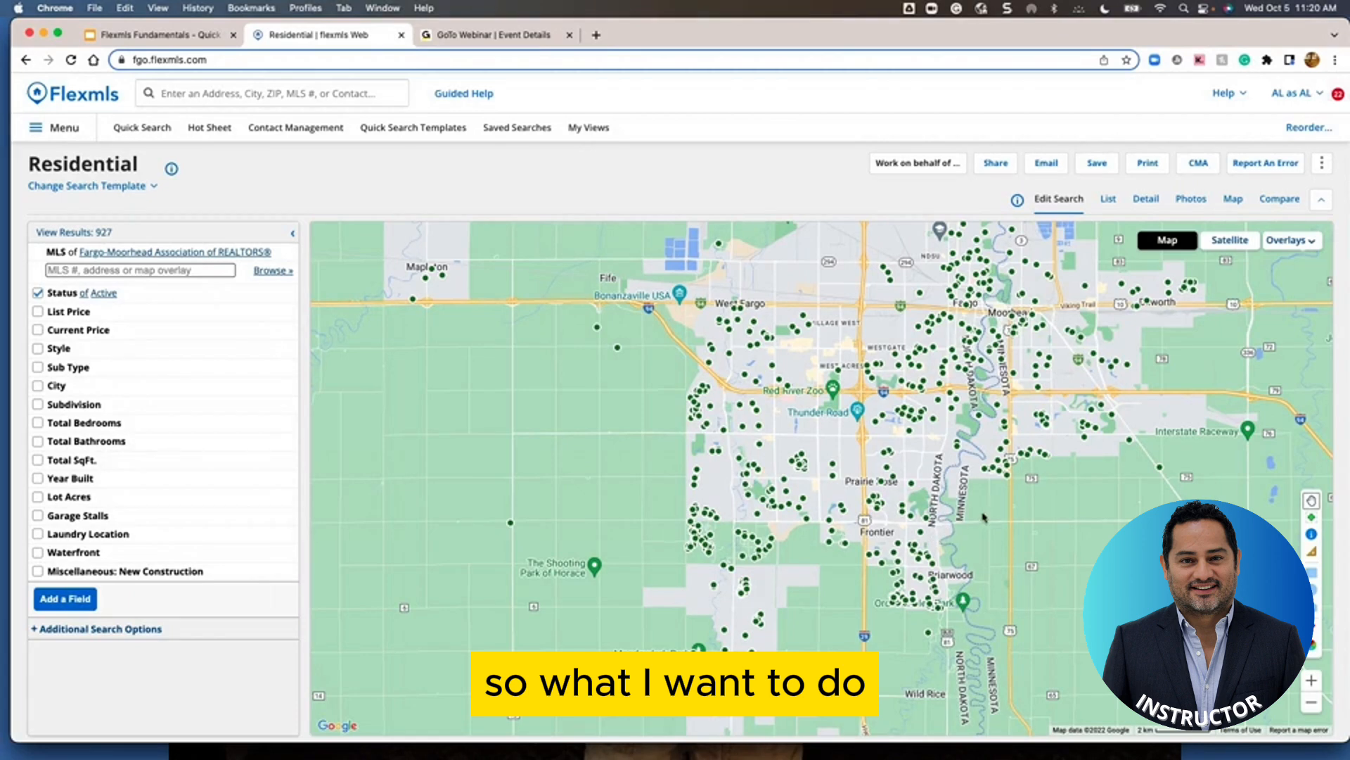
pyautogui.moveTo(975, 511); pyautogui.dragTo(956, 524)
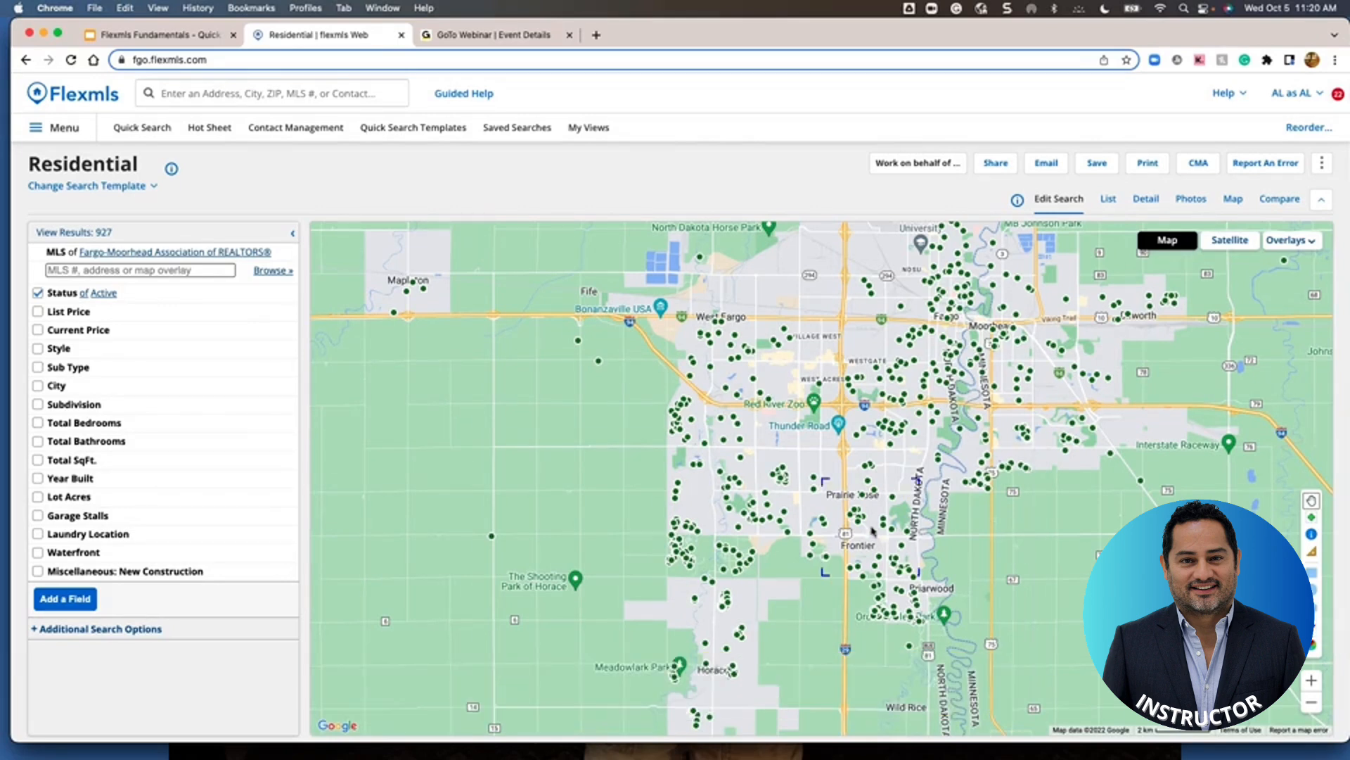
# Zoom and recenter the map on south Fargo, then choose the polygon drawing tool
pyautogui.scroll(3, 879, 529)
pyautogui.scroll(-2, 907, 519)
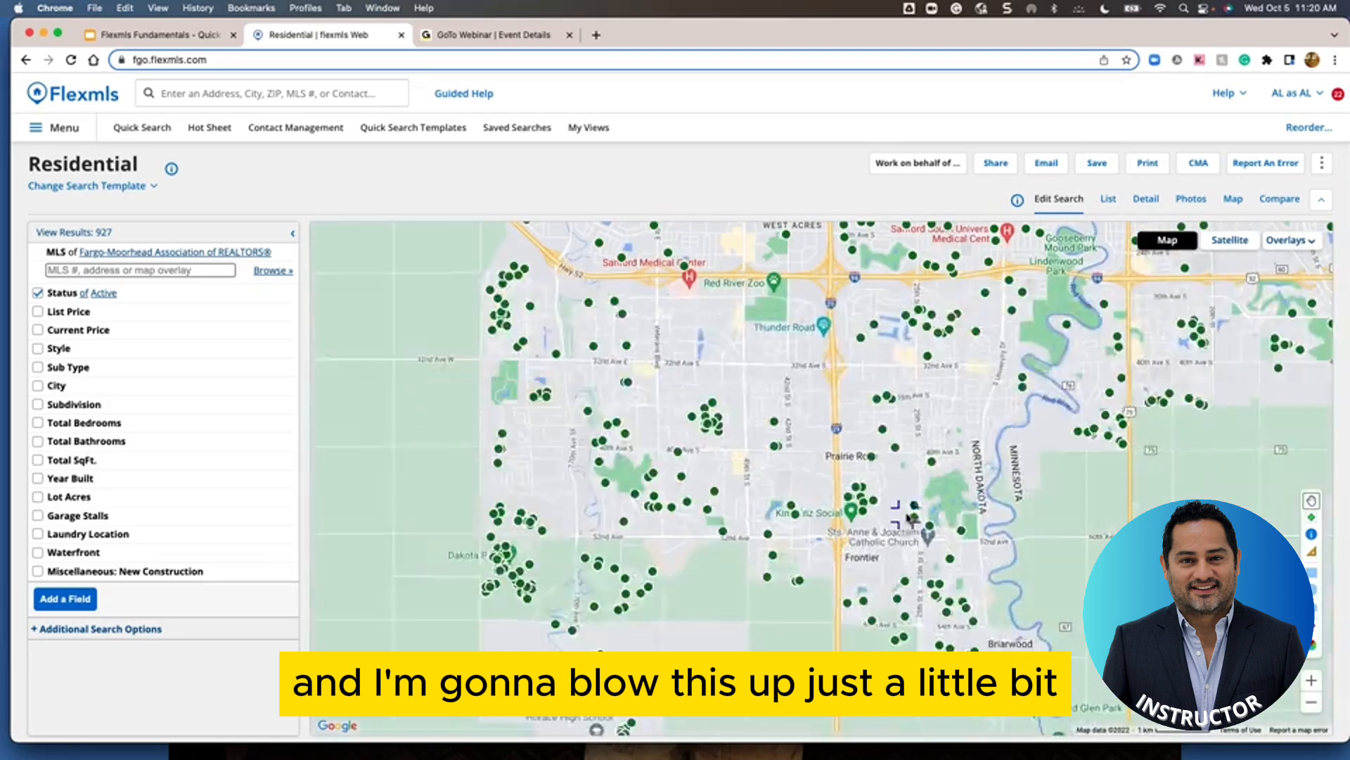
pyautogui.moveTo(989, 485); pyautogui.dragTo(929, 493)
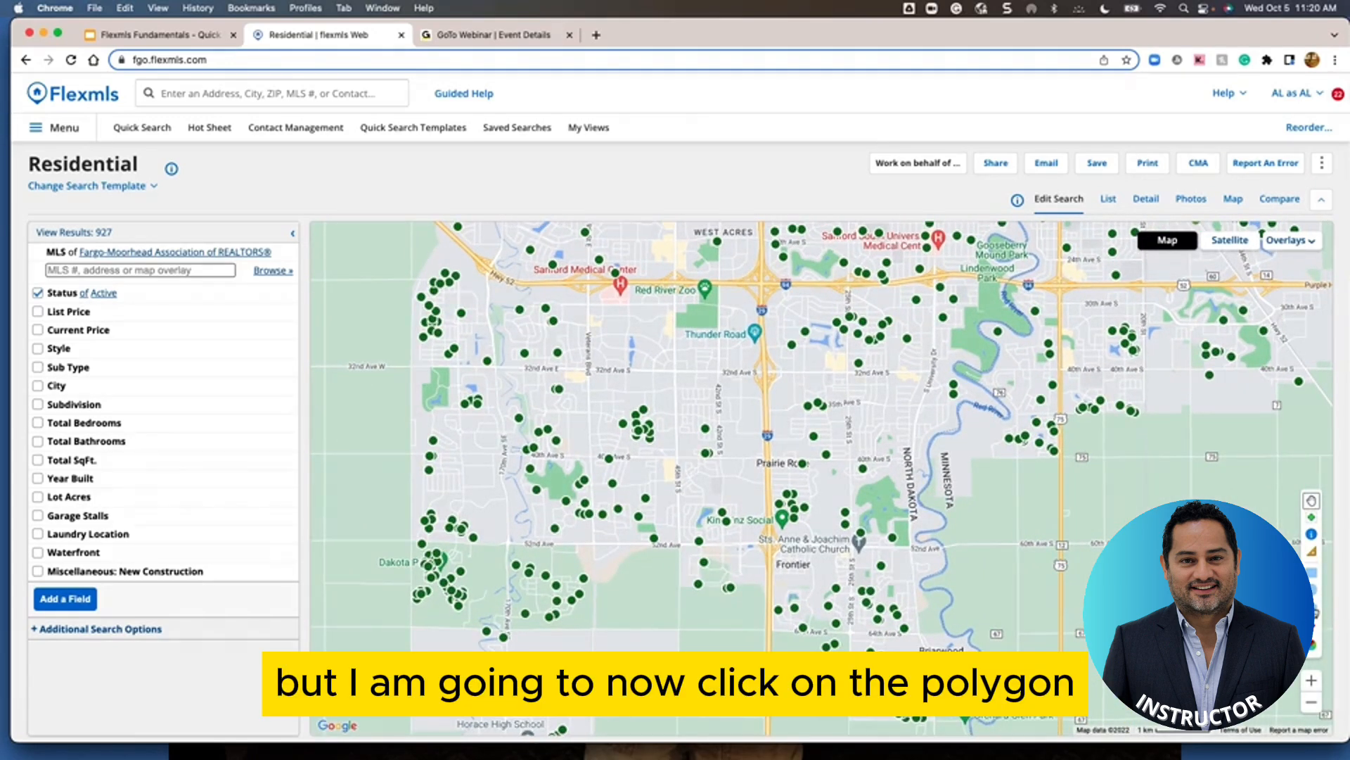
pyautogui.click(1312, 609)
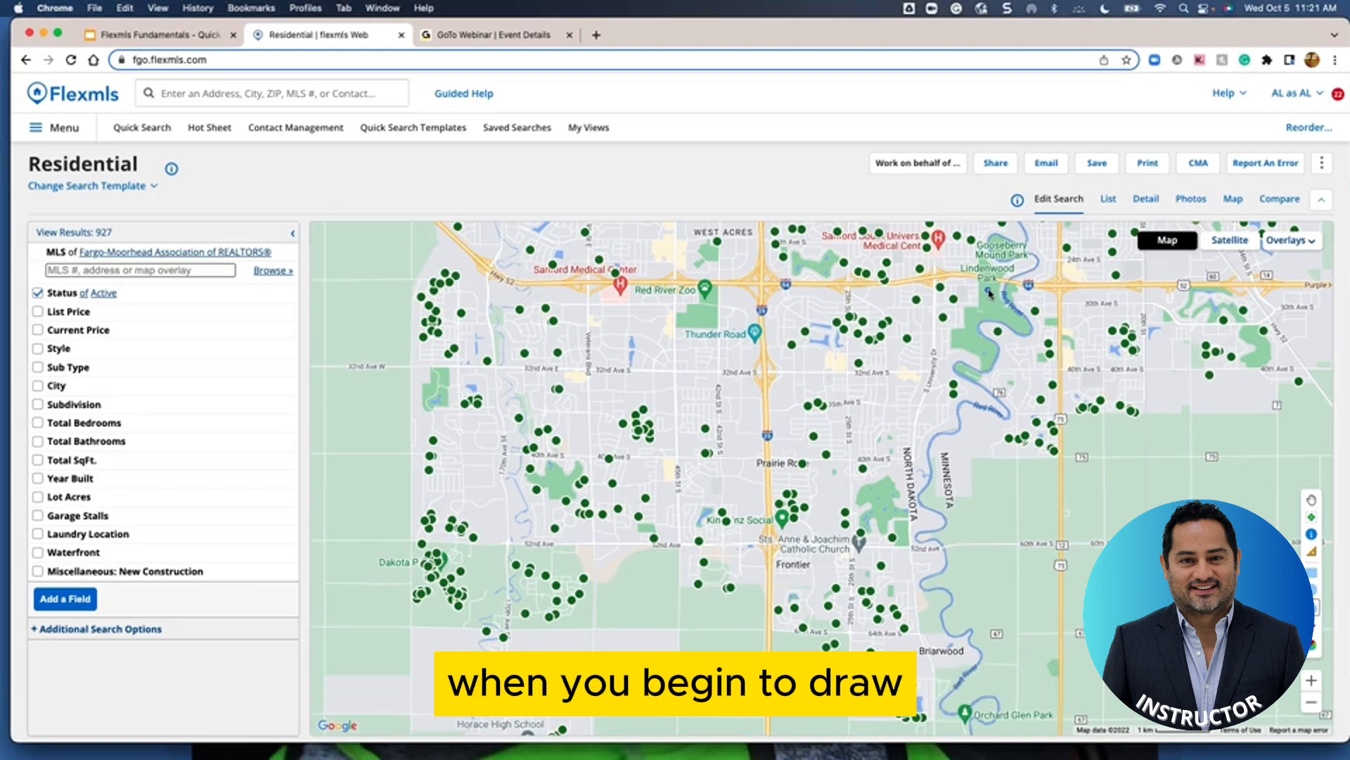
# Outline south Fargo between the highway, 52nd Avenue and the river, leaving 40 listings
pyautogui.click(986, 290)
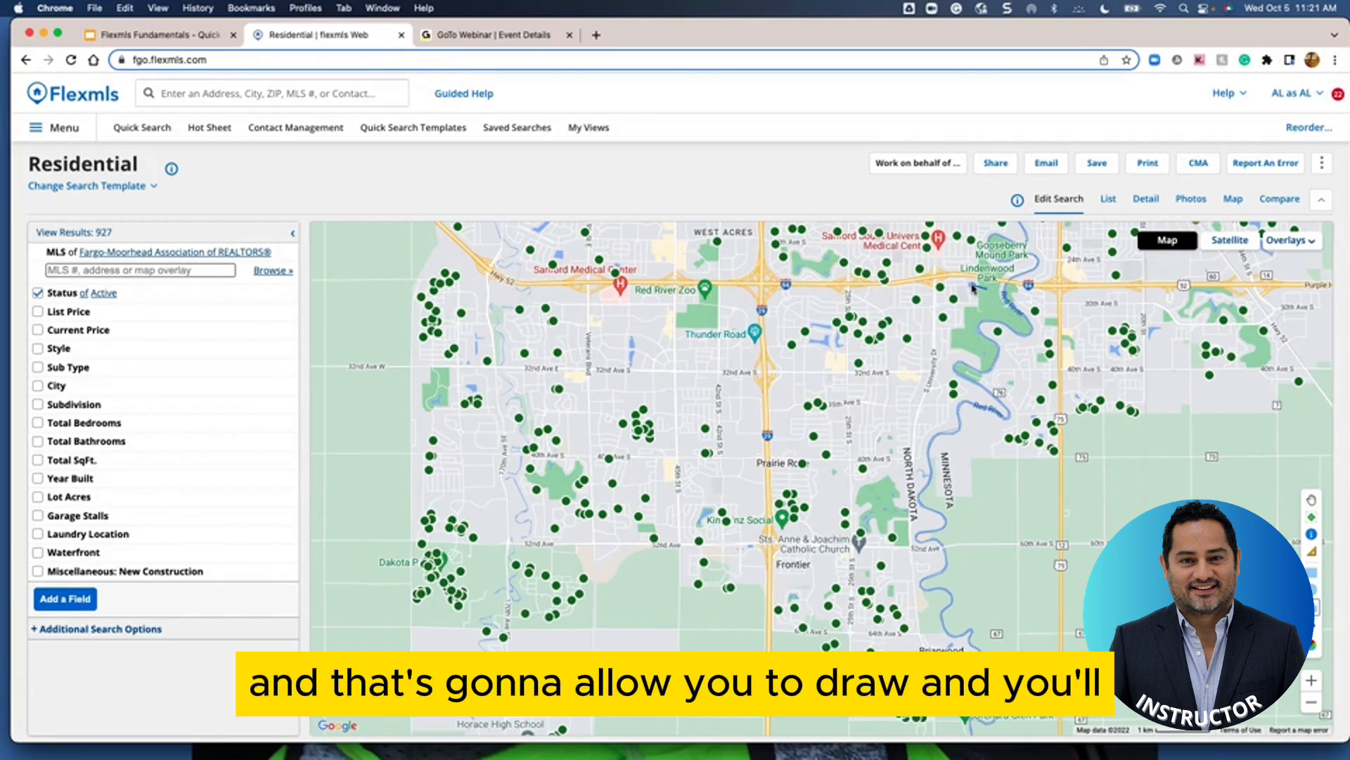
pyautogui.click(930, 281)
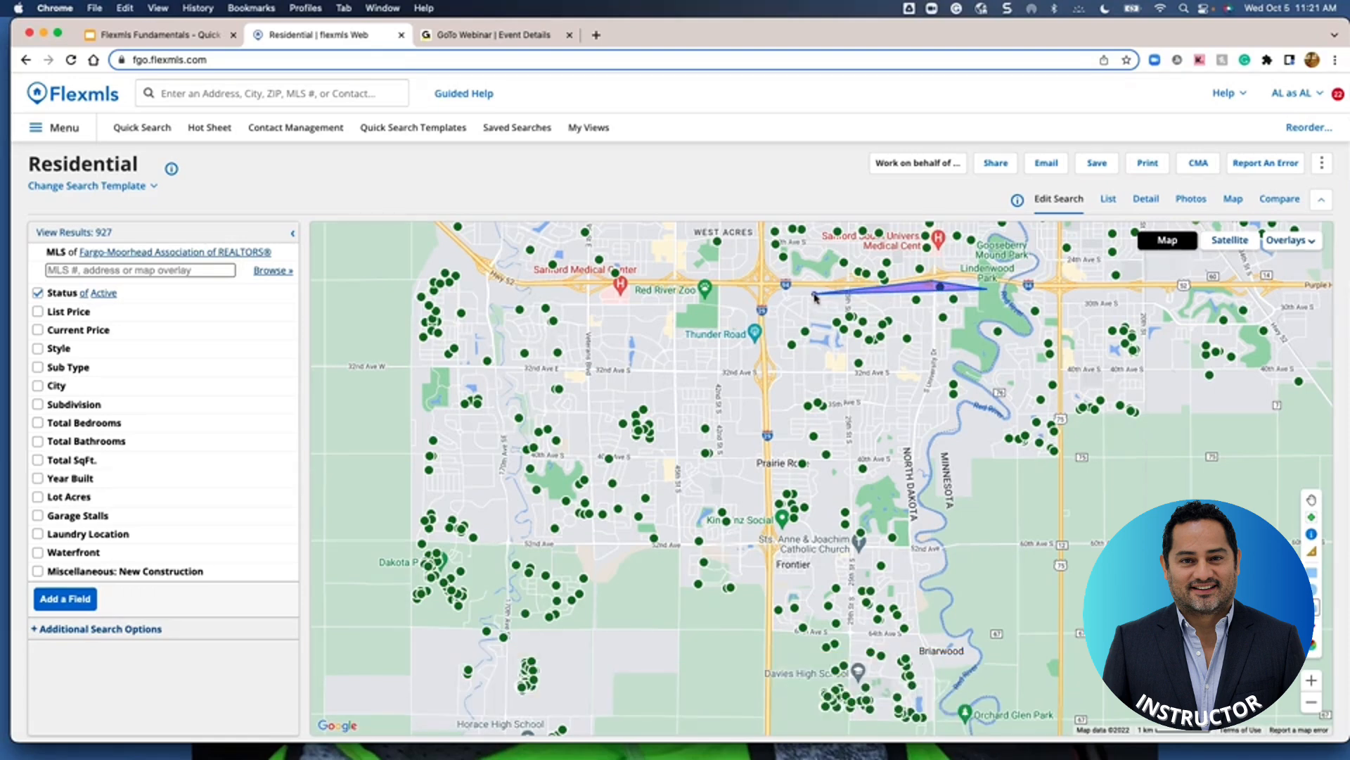
pyautogui.click(791, 295)
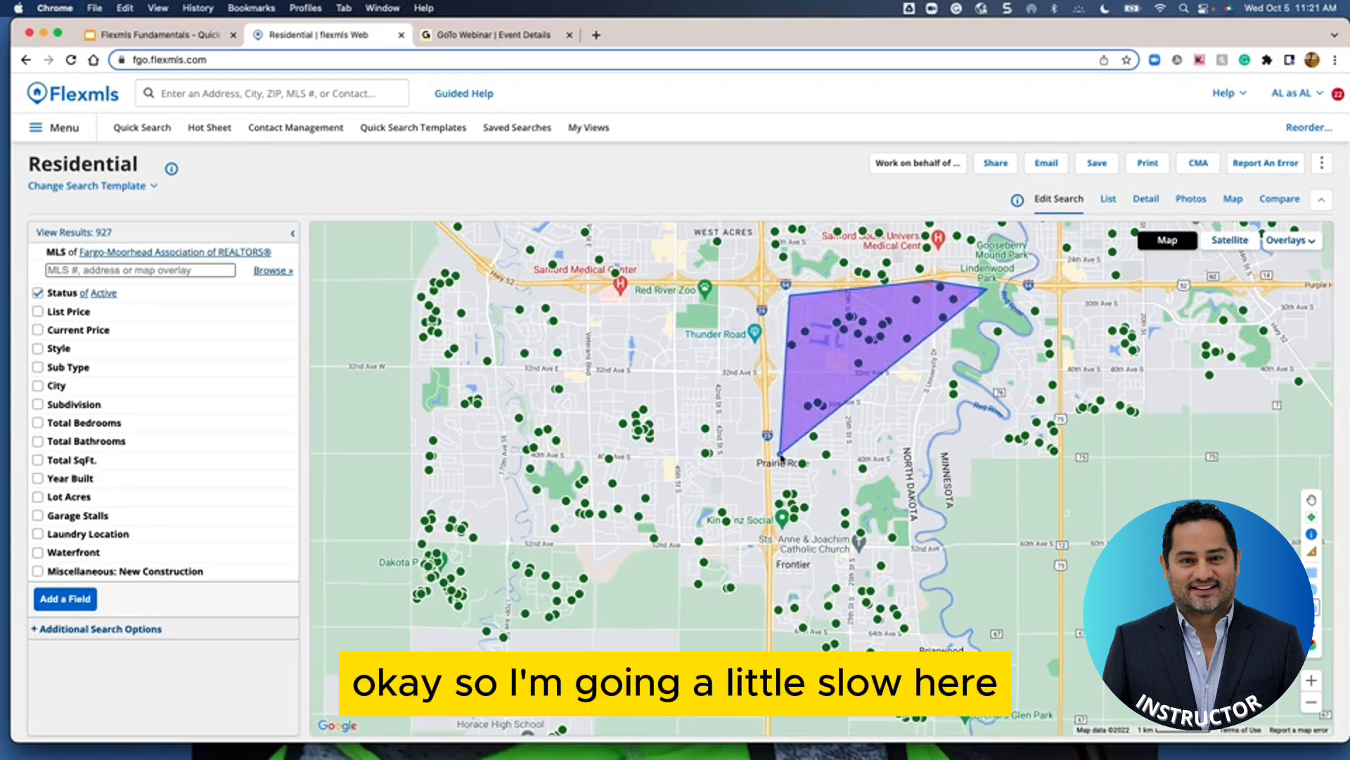
pyautogui.click(779, 544)
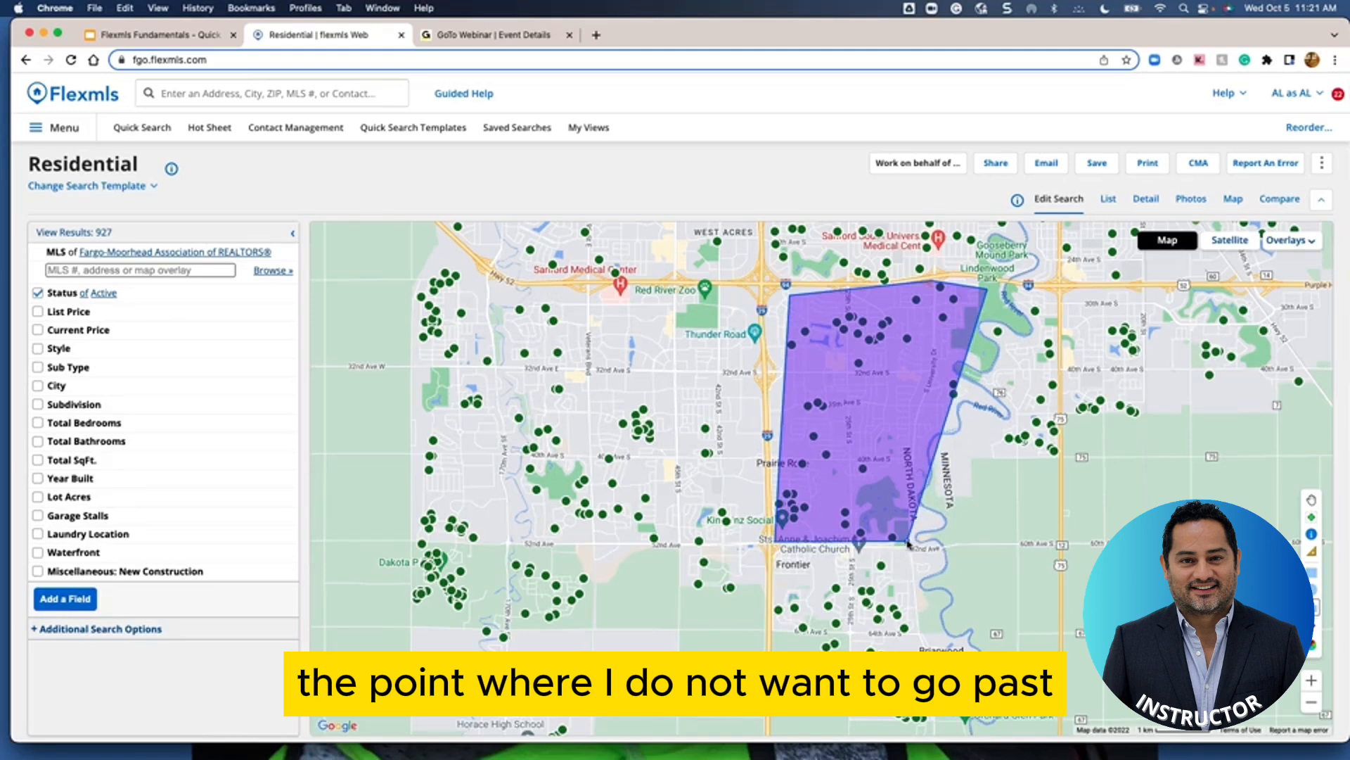
pyautogui.click(908, 540)
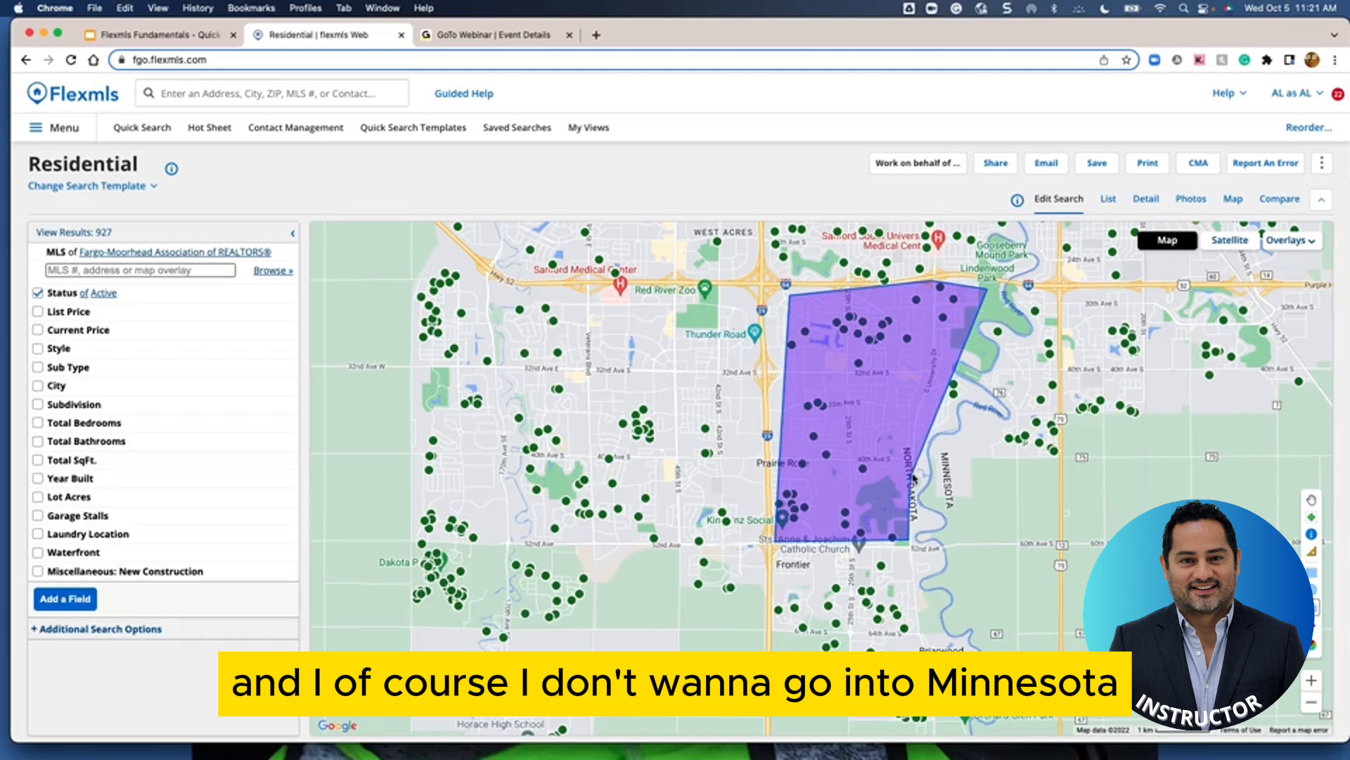
pyautogui.click(923, 454)
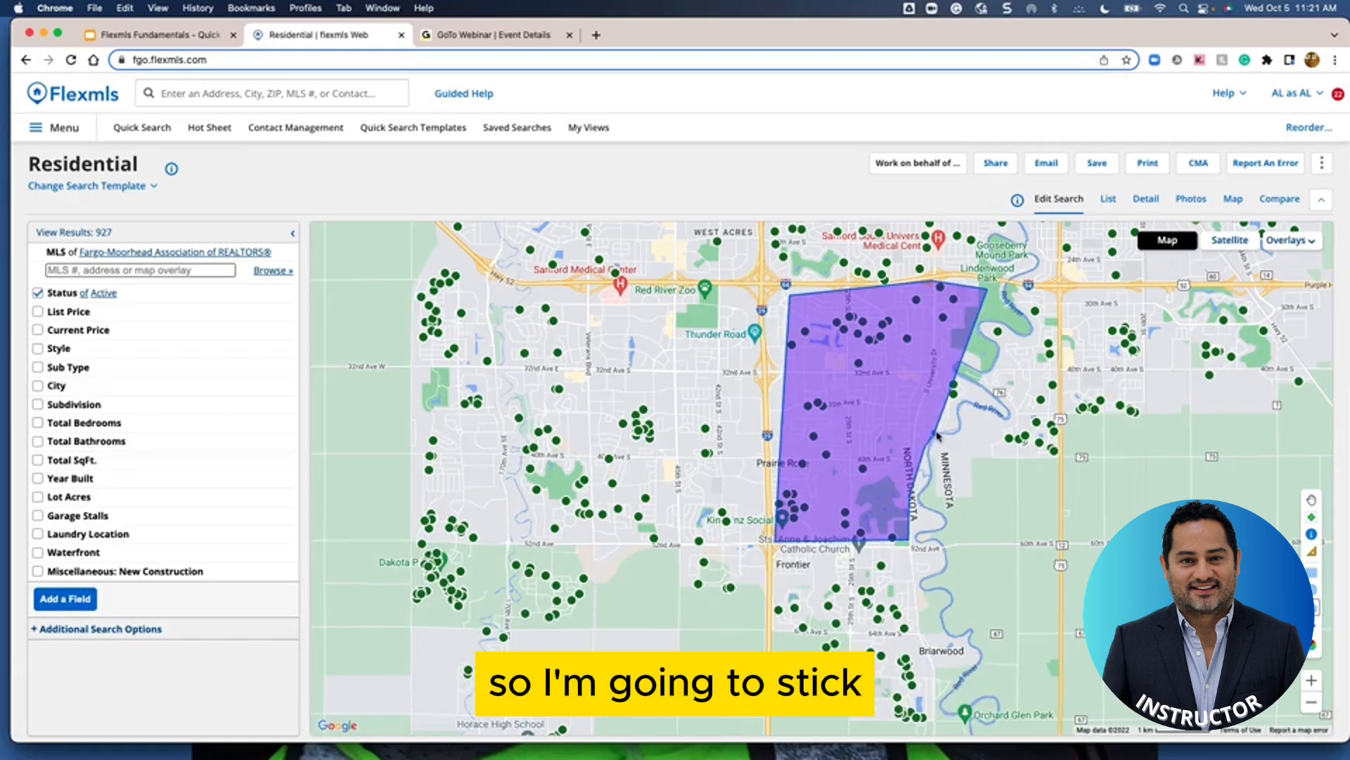
pyautogui.click(969, 397)
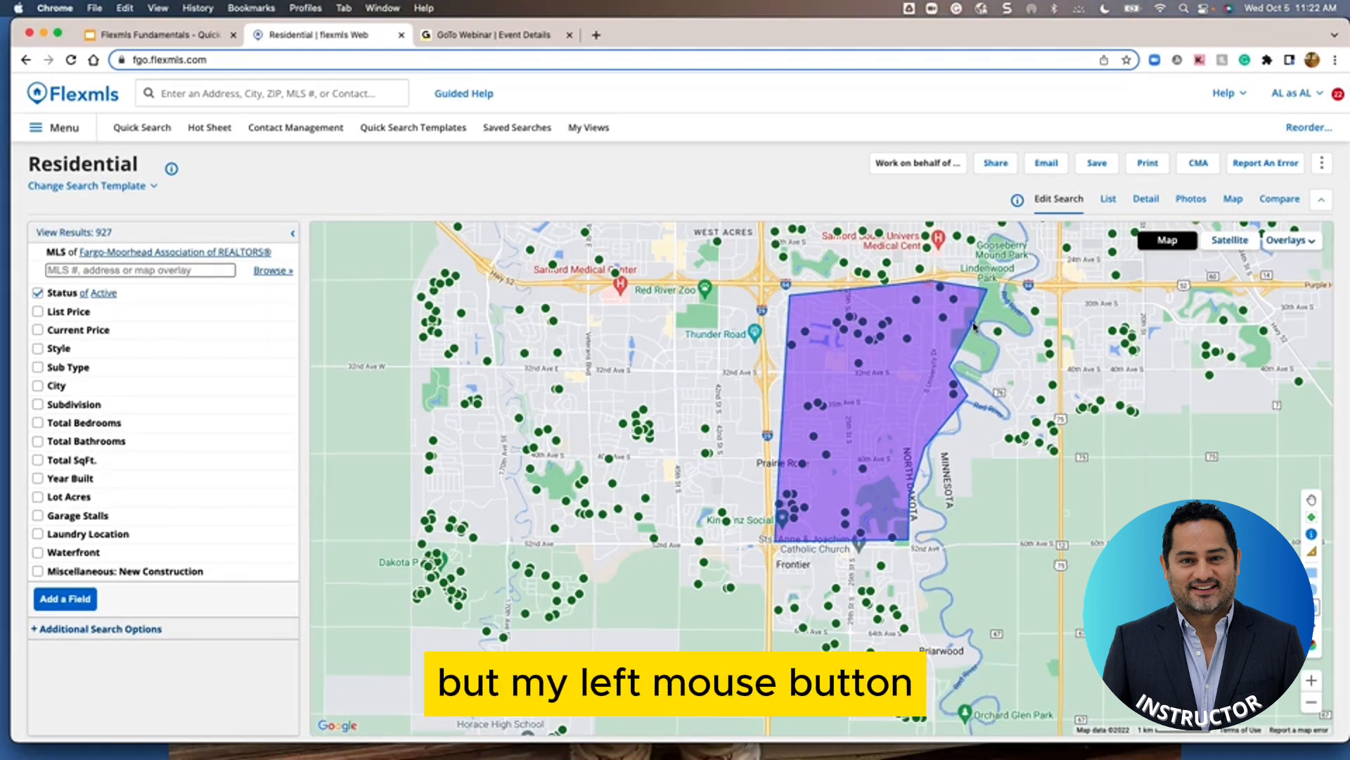
pyautogui.doubleClick(974, 325)
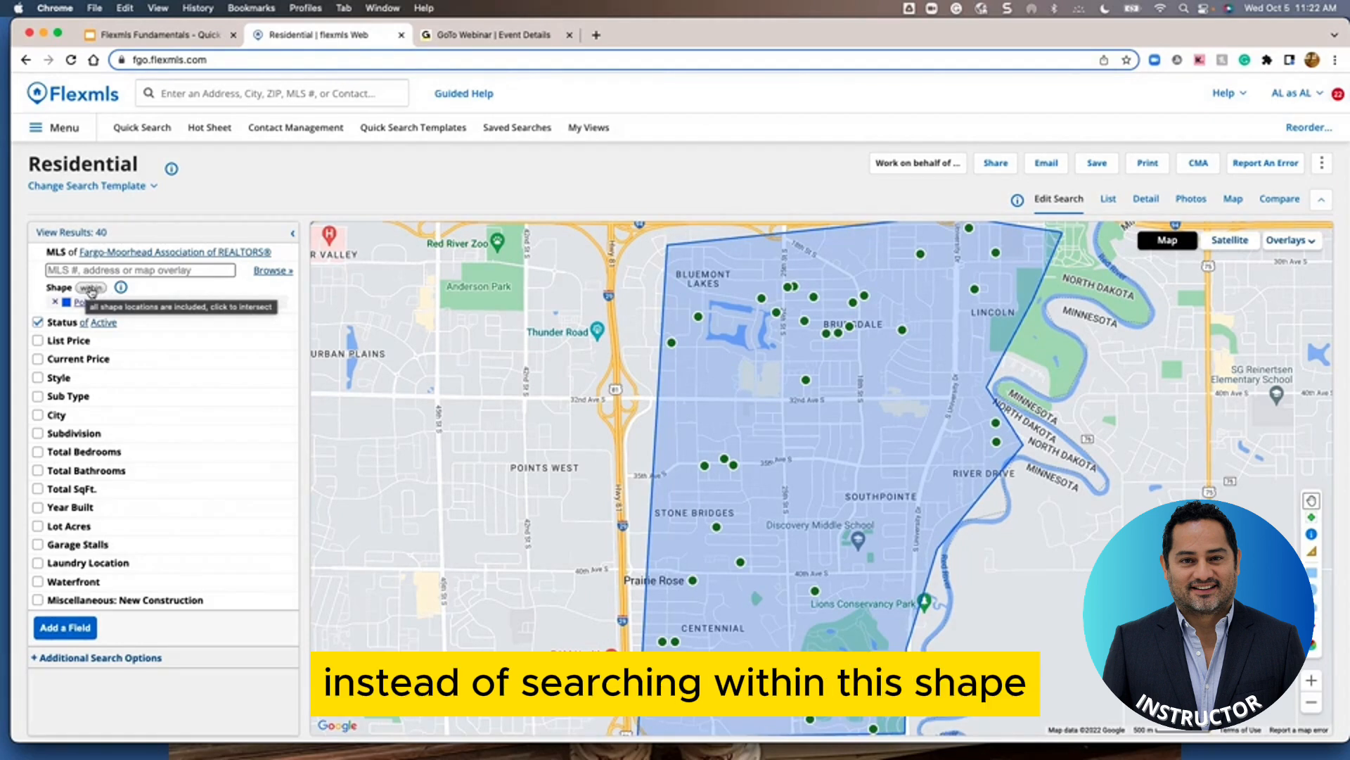
# Cycle the Shape filter from within through intersection to not within, giving 887 listings
pyautogui.click(92, 289)
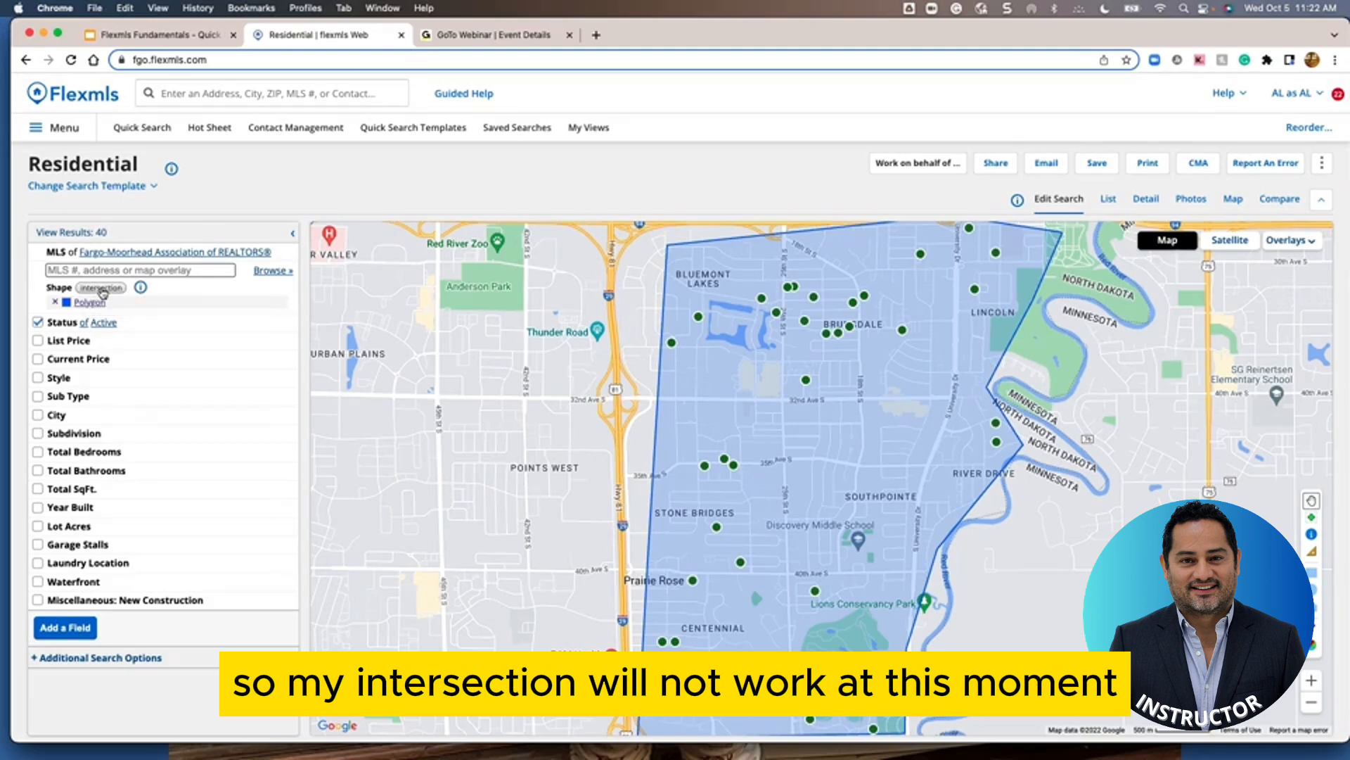
pyautogui.click(100, 288)
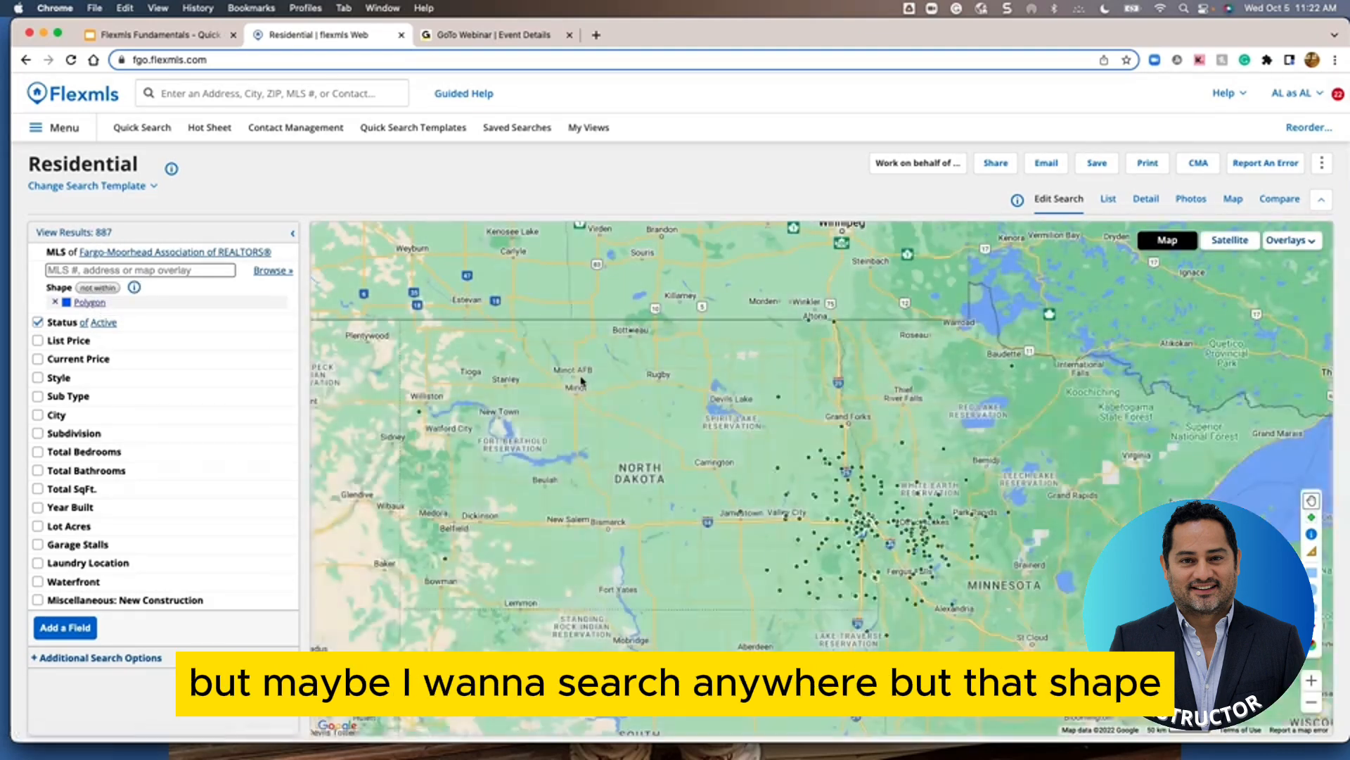
# Zoom the map back in on Fargo to see the excluded polygon
pyautogui.scroll(4, 852, 558)
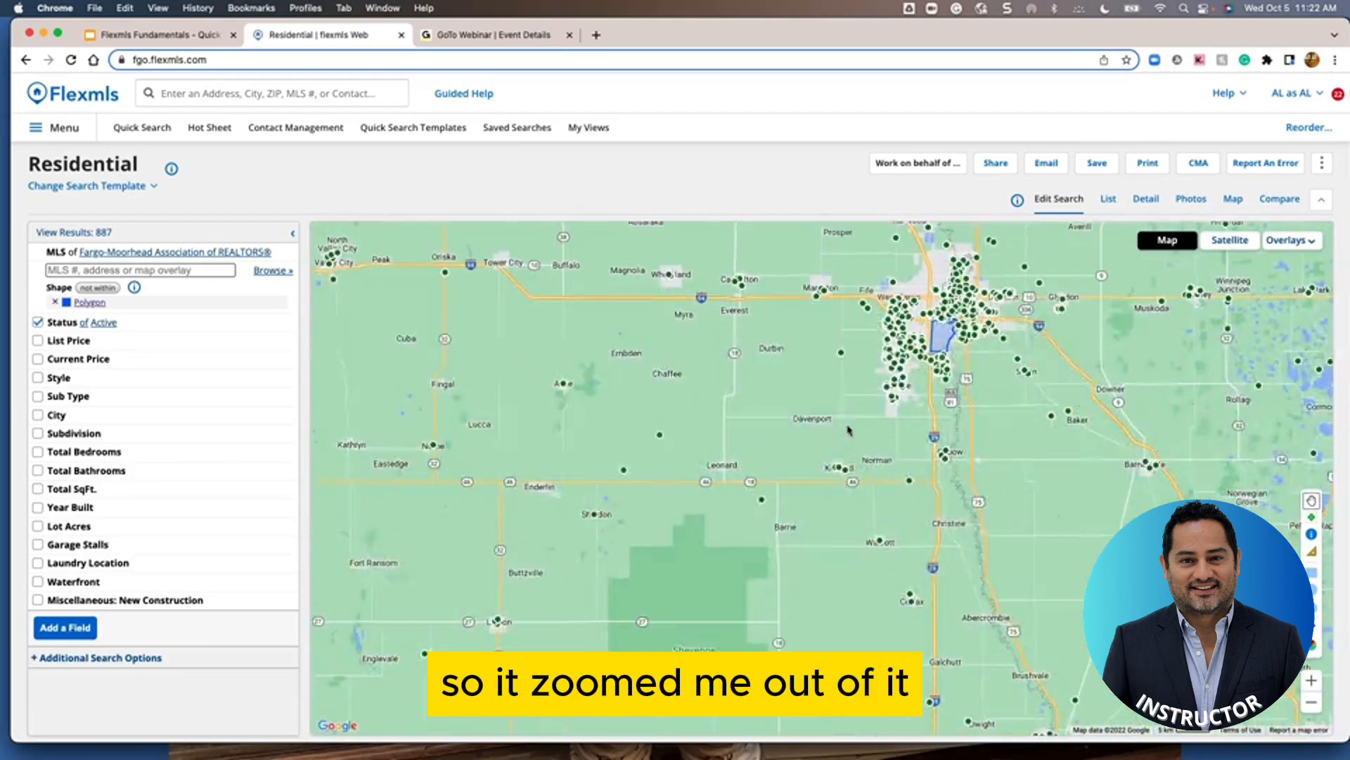
pyautogui.scroll(2, 867, 455)
pyautogui.scroll(3, 864, 454)
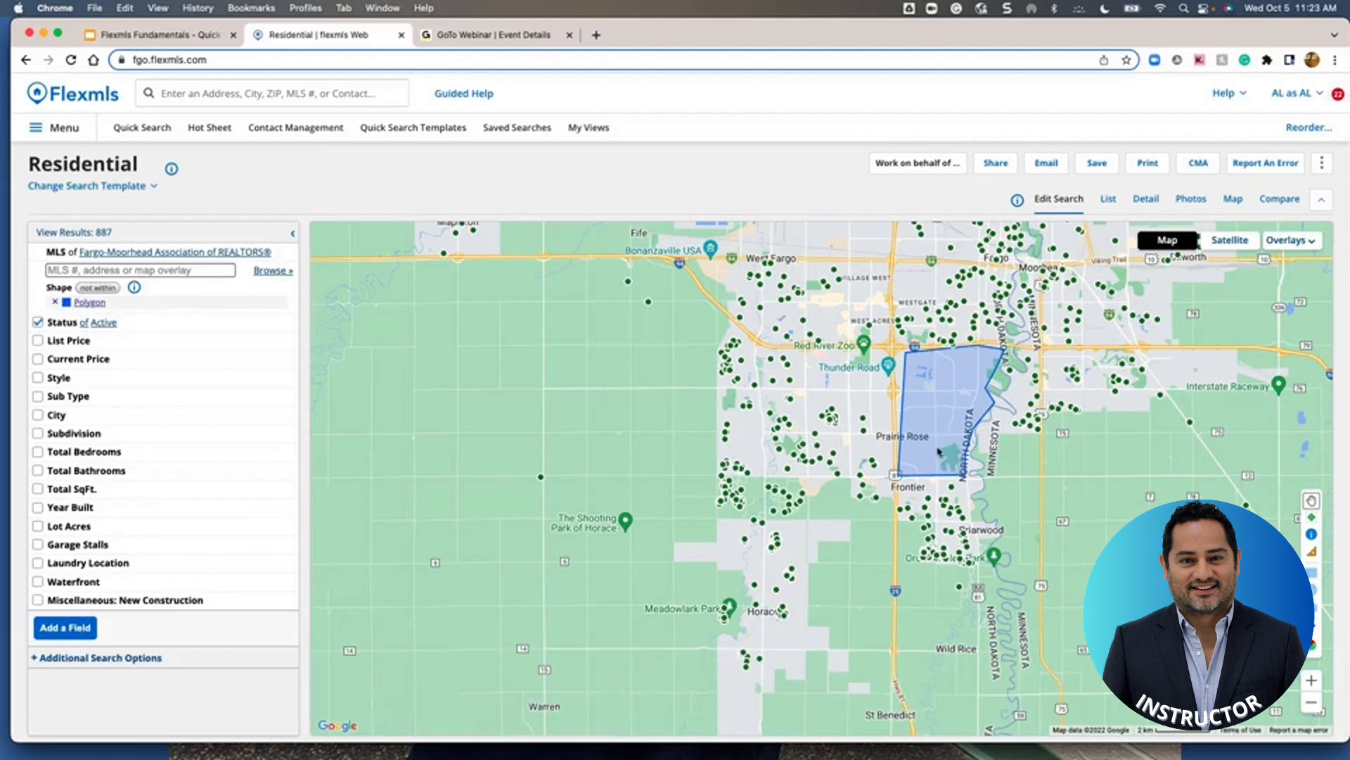
# Switch the Shape filter from not within back to within for 40 listings
pyautogui.click(96, 288)
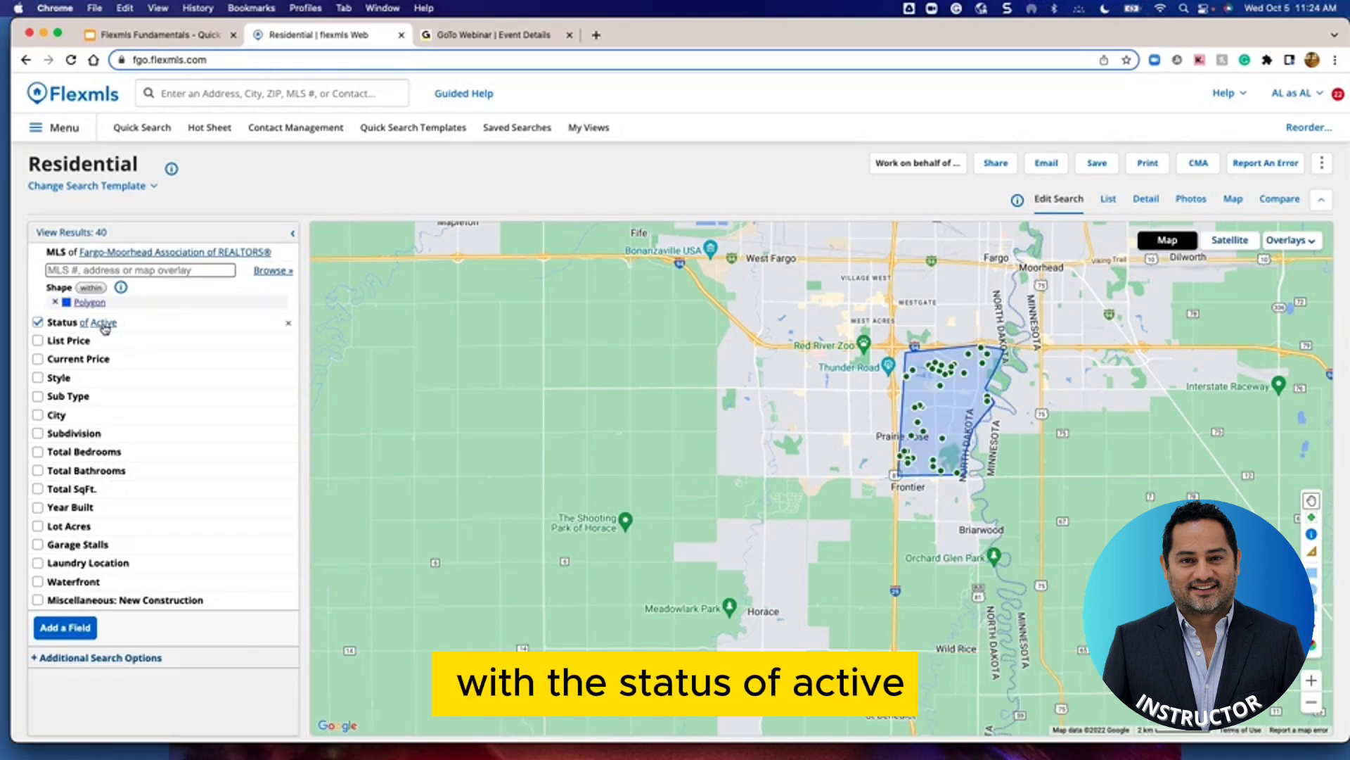
# List the 40 matching listings and open the FM Custom view editor
pyautogui.click(78, 238)
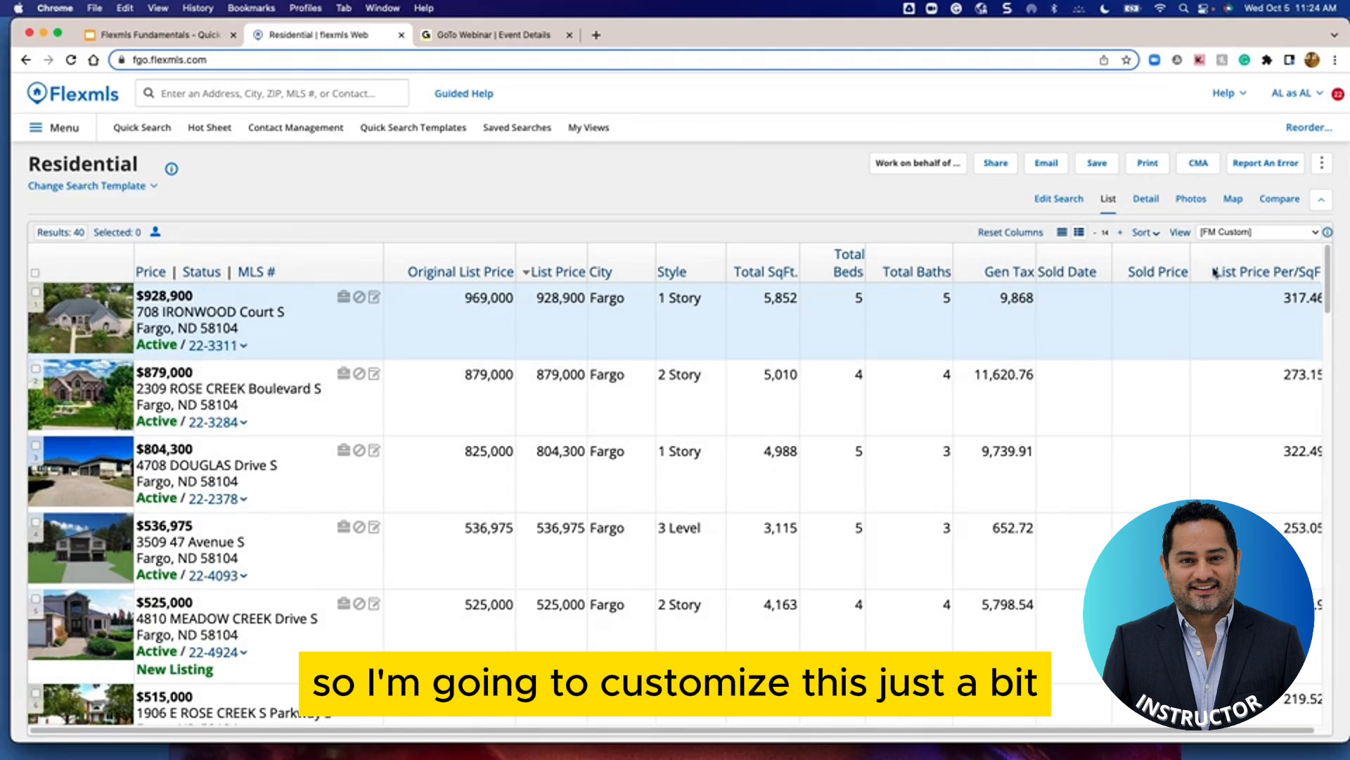
pyautogui.click(1180, 234)
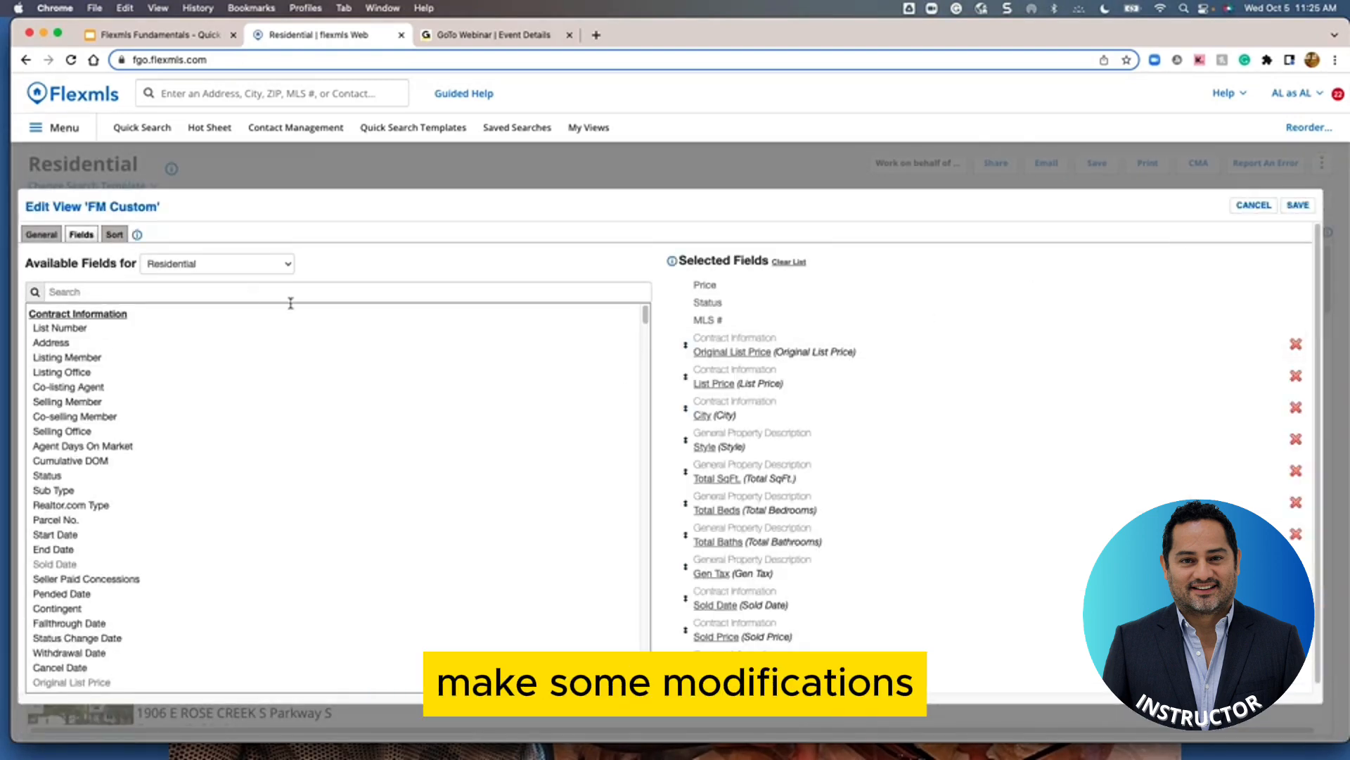
# Cancel the FM Custom editor, apply My Residential View, and open its General settings
pyautogui.click(35, 238)
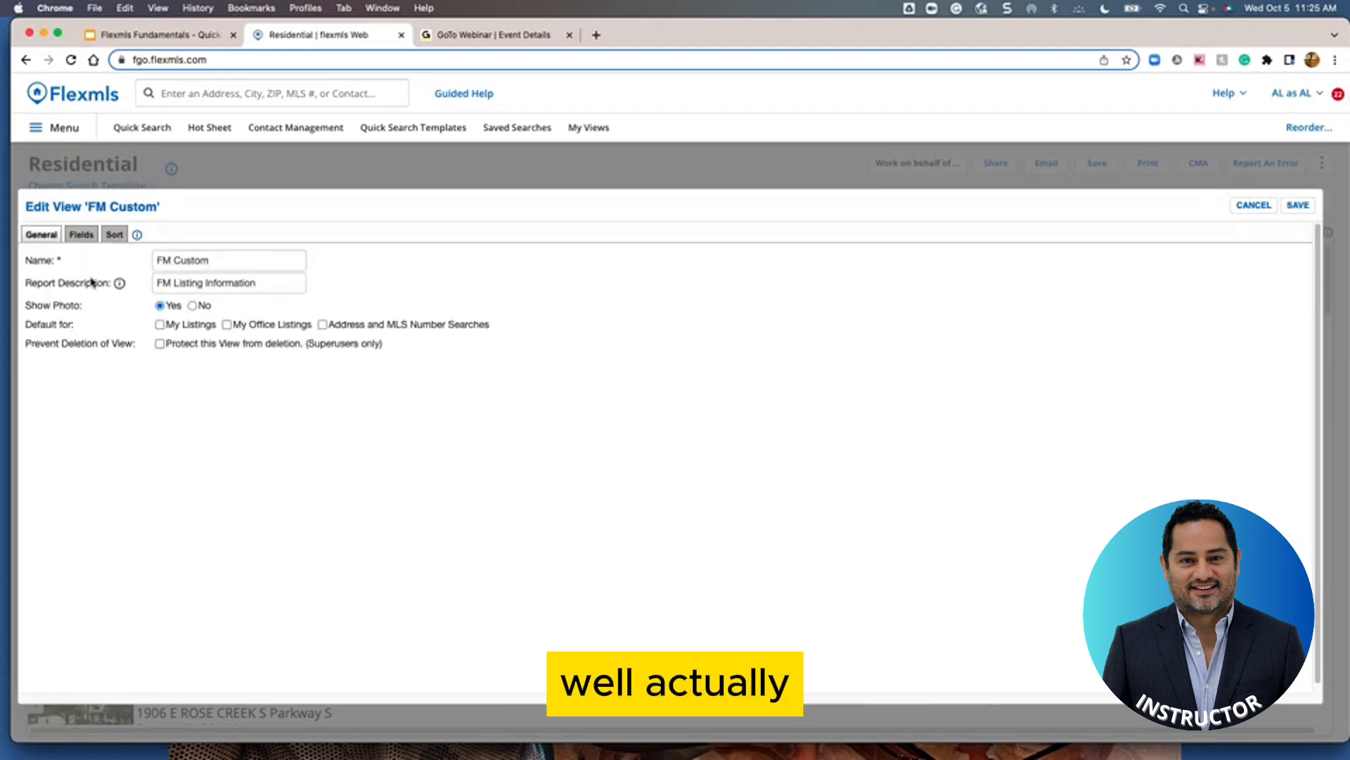
pyautogui.click(1296, 206)
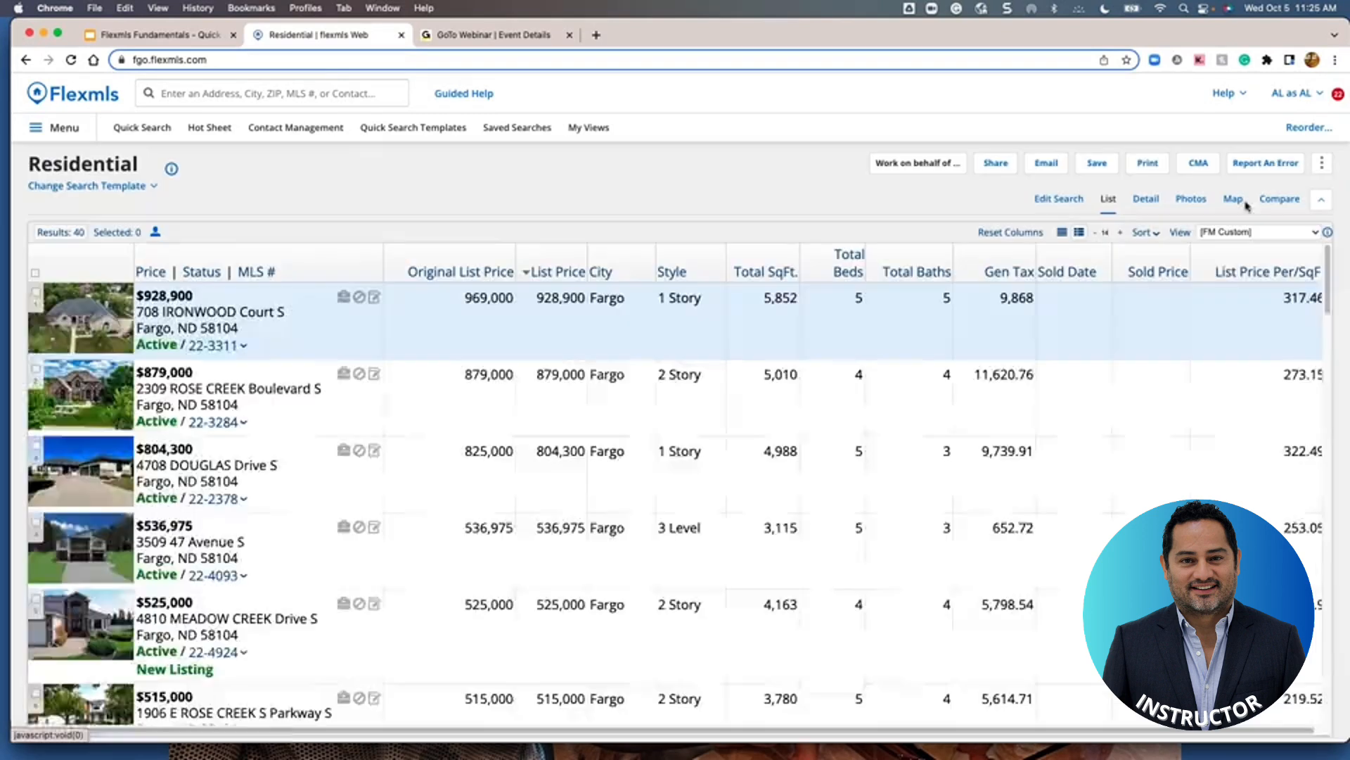
pyautogui.click(1308, 239)
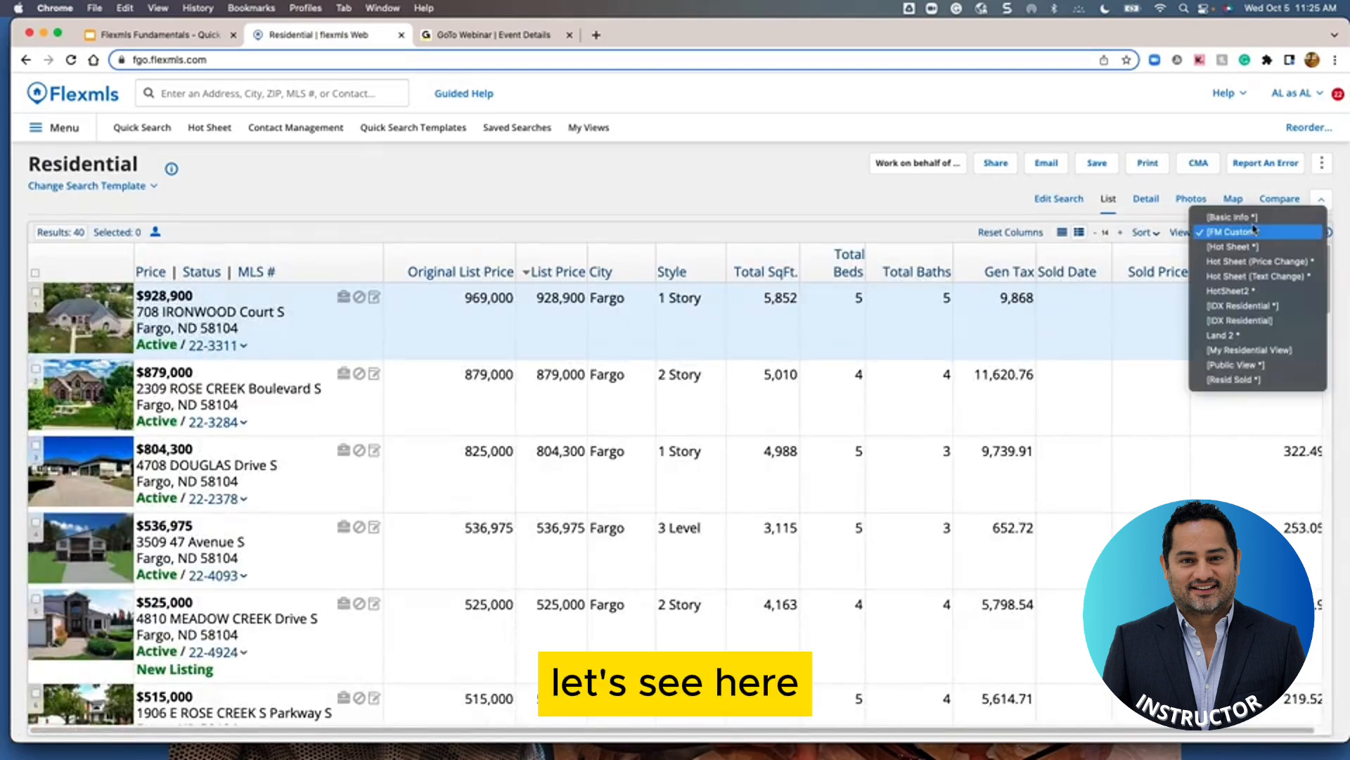
pyautogui.click(1239, 349)
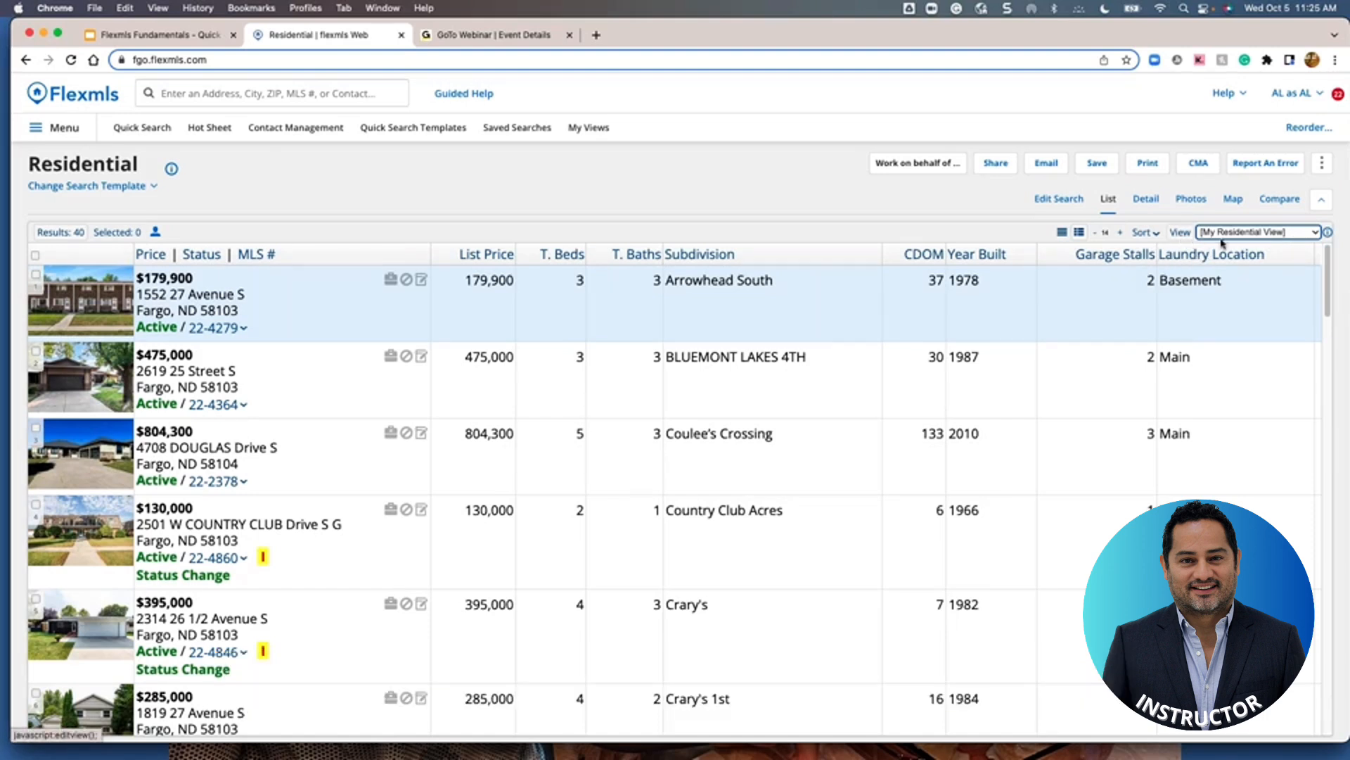
pyautogui.click(1182, 234)
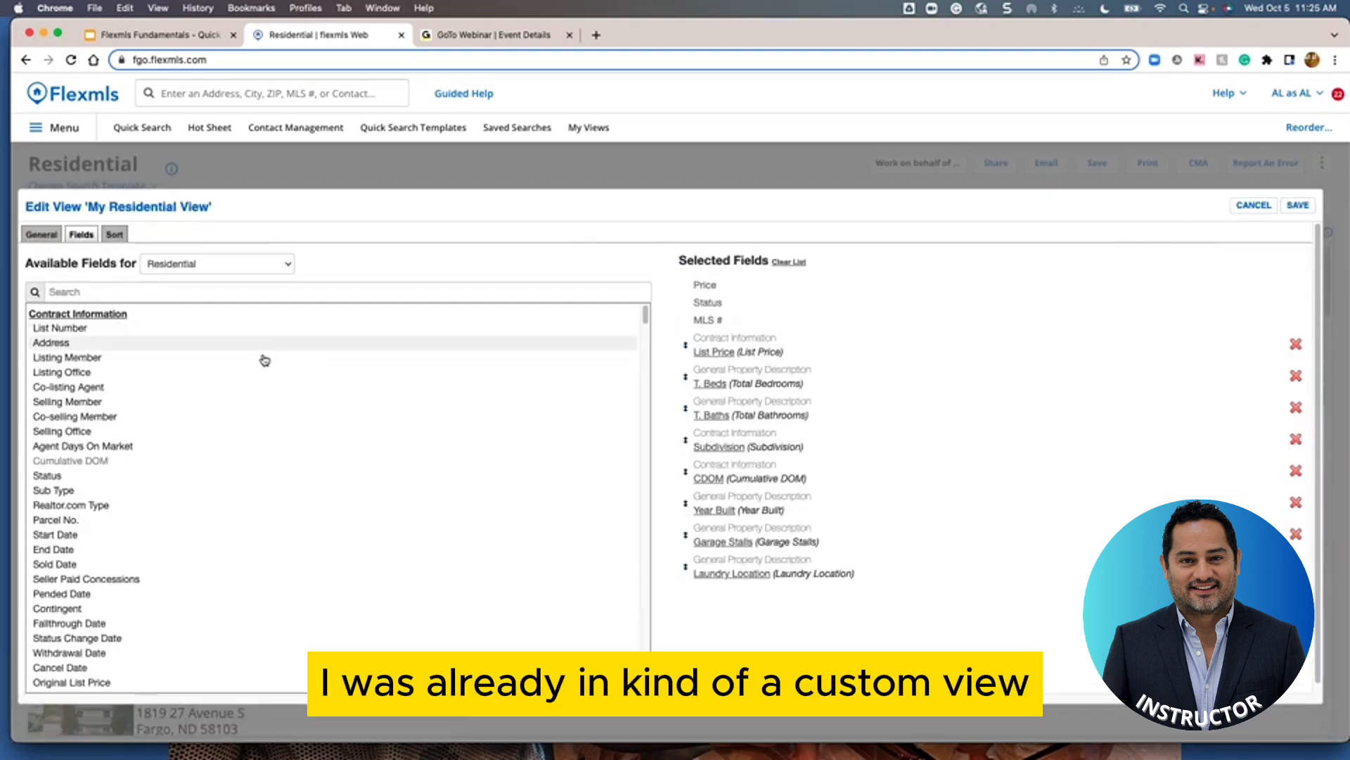
pyautogui.click(33, 236)
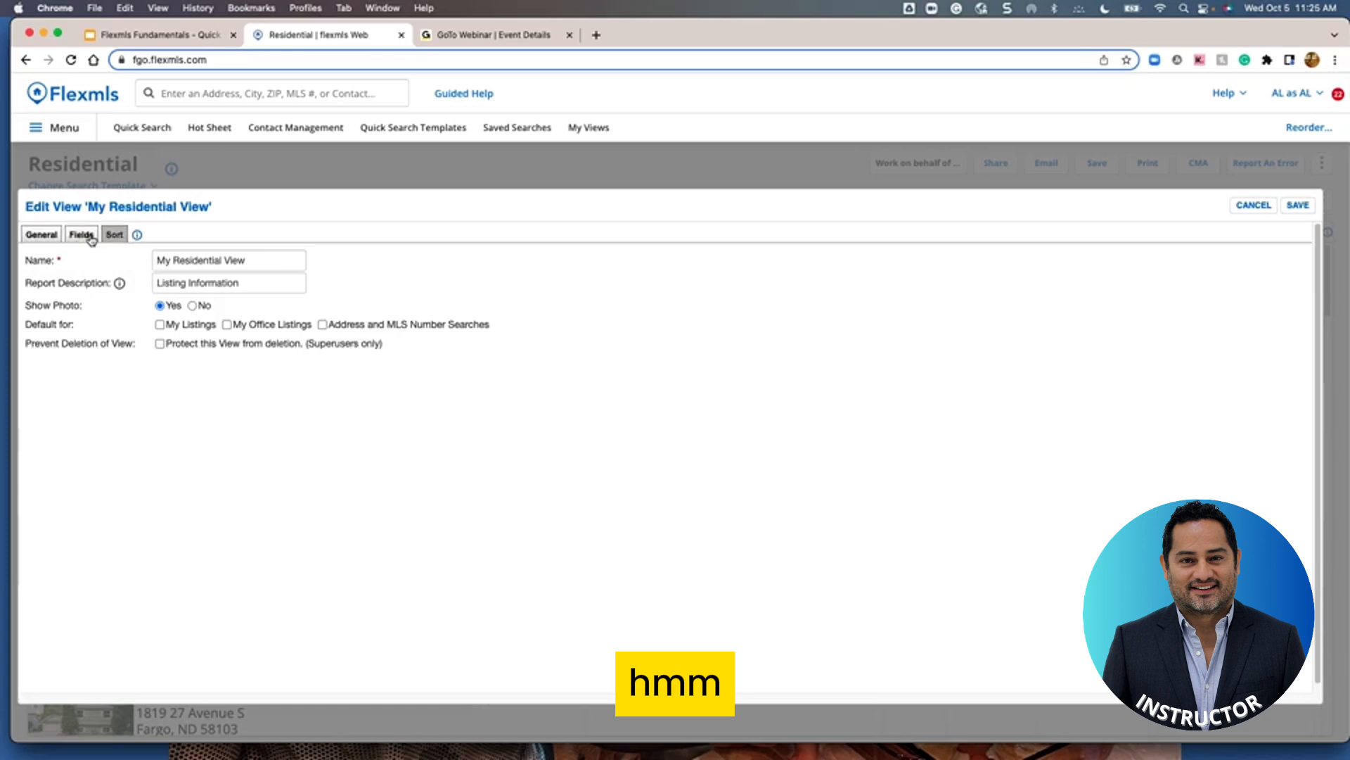
# Replace the view name with 'Amy Res'
pyautogui.click(245, 261)
pyautogui.moveTo(244, 261); pyautogui.dragTo(156, 261)
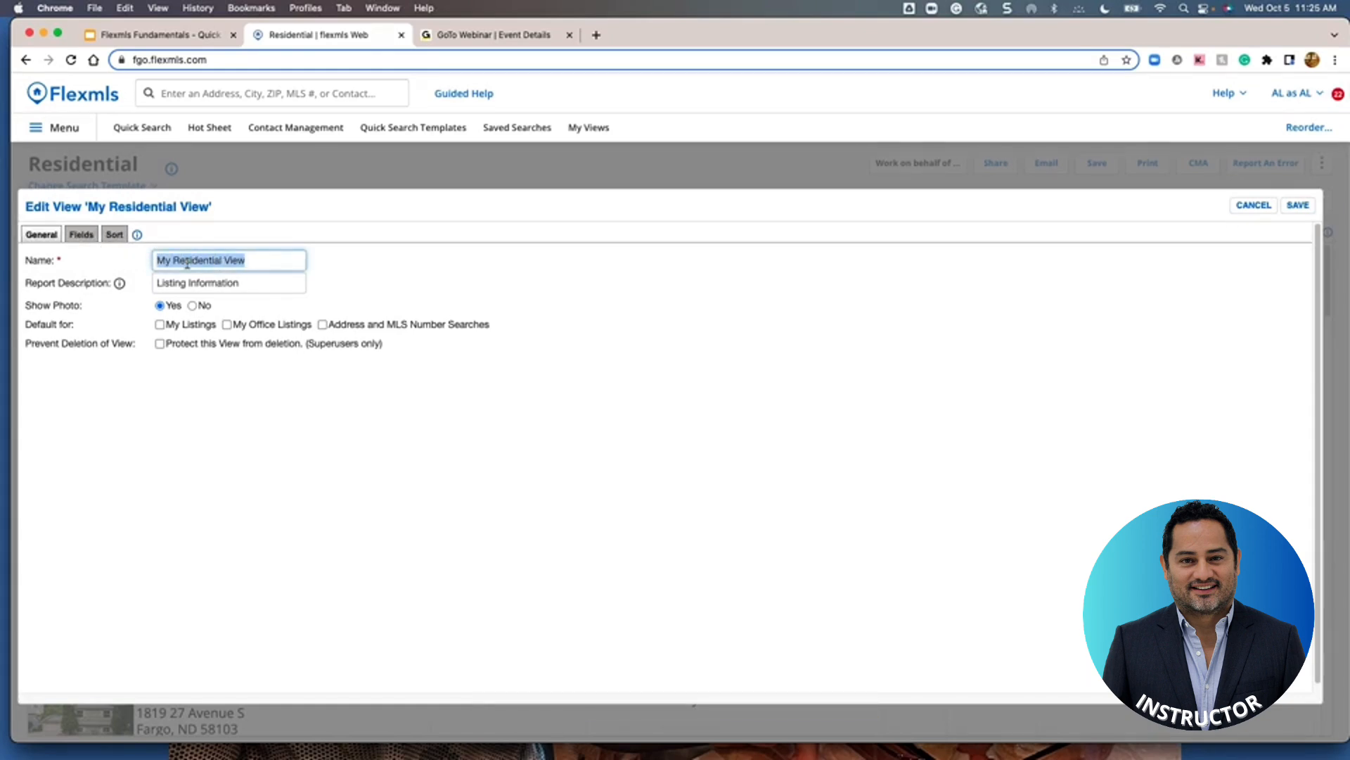
pyautogui.write('1')
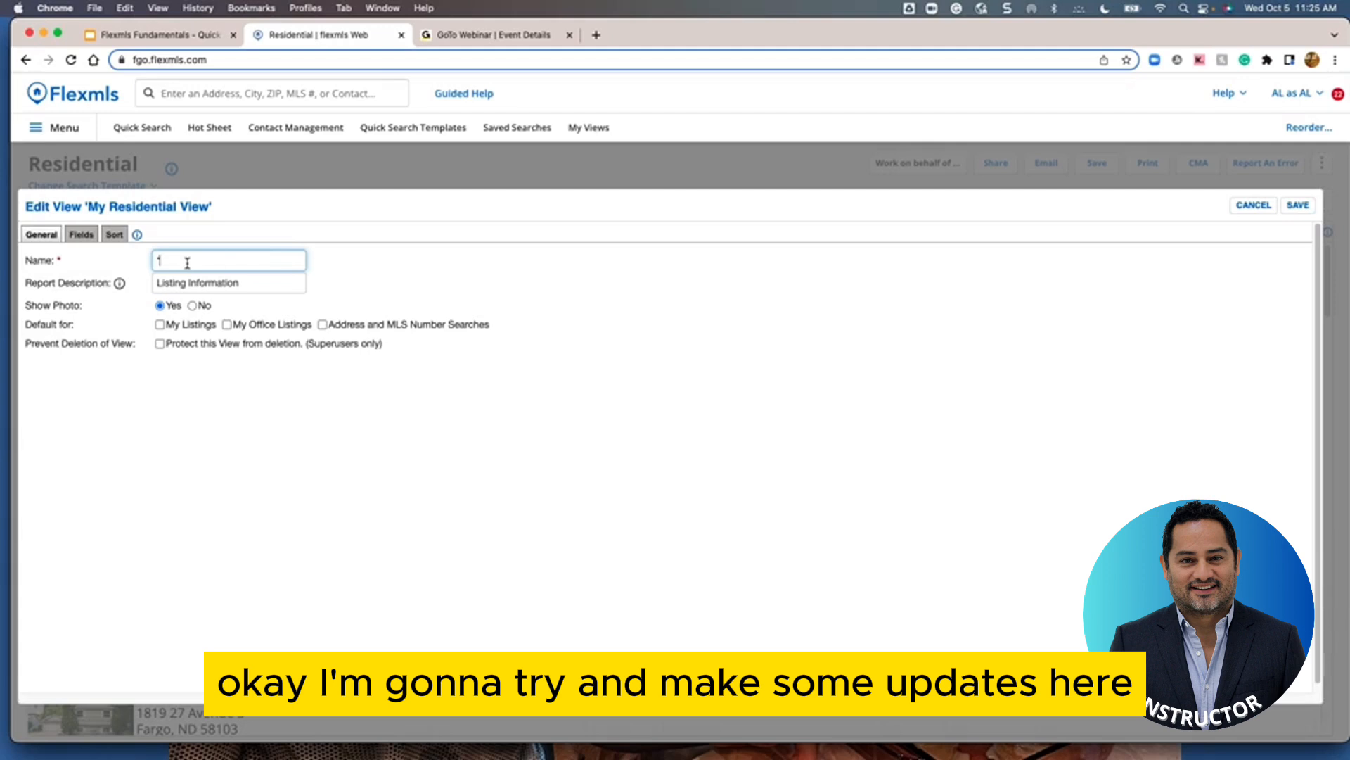
pyautogui.write('Amy Res')
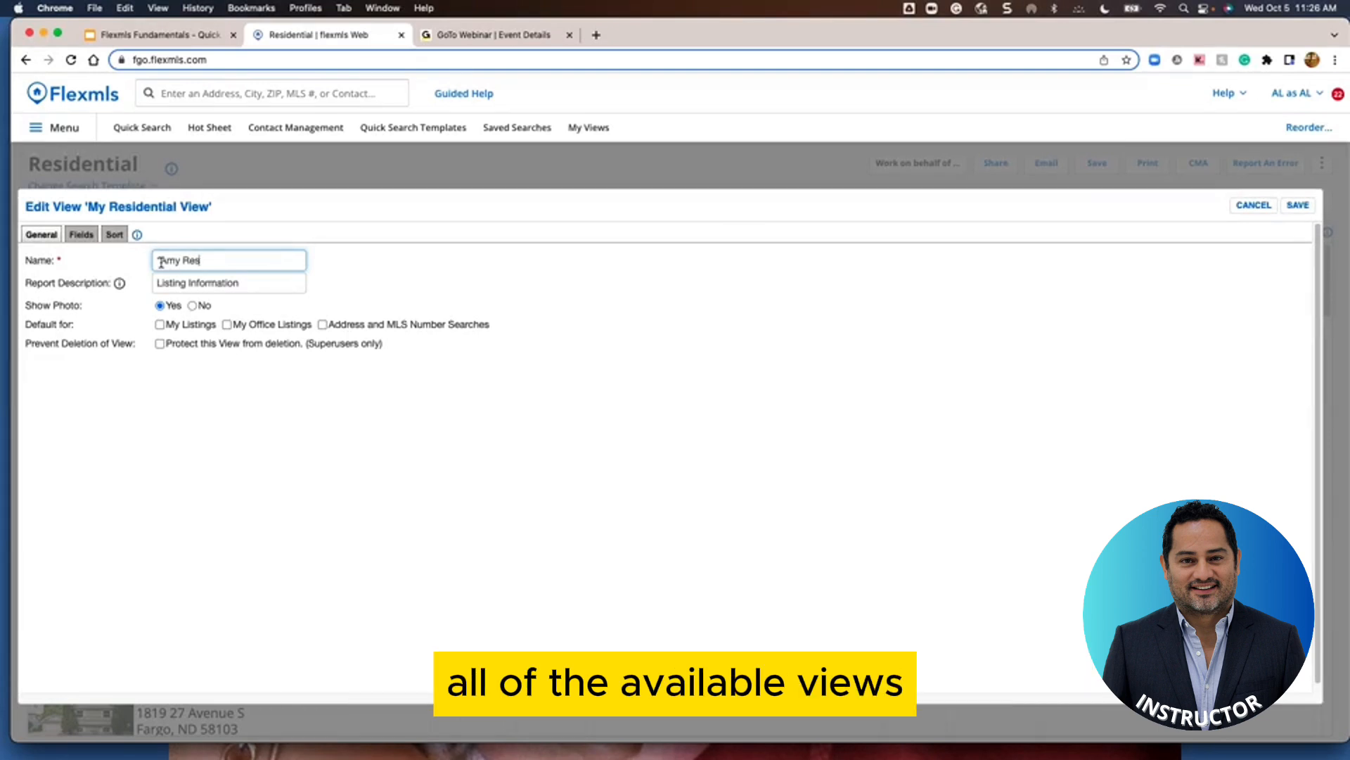
# Make the view default for My Listings, My Office Listings, and Address and MLS Number Searches
pyautogui.click(161, 326)
pyautogui.click(227, 325)
pyautogui.click(324, 327)
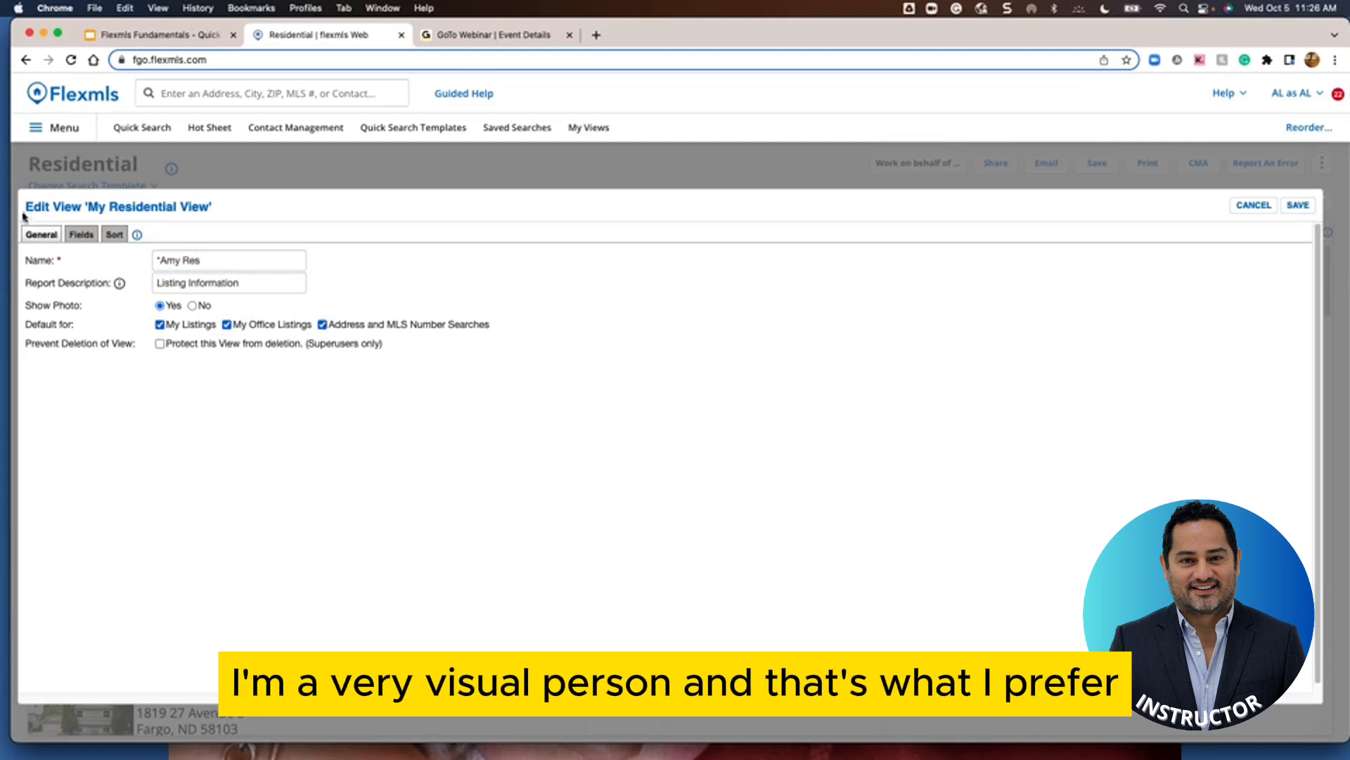
# Display the view's field lists, keeping Residential as the Available Fields property type
pyautogui.click(81, 235)
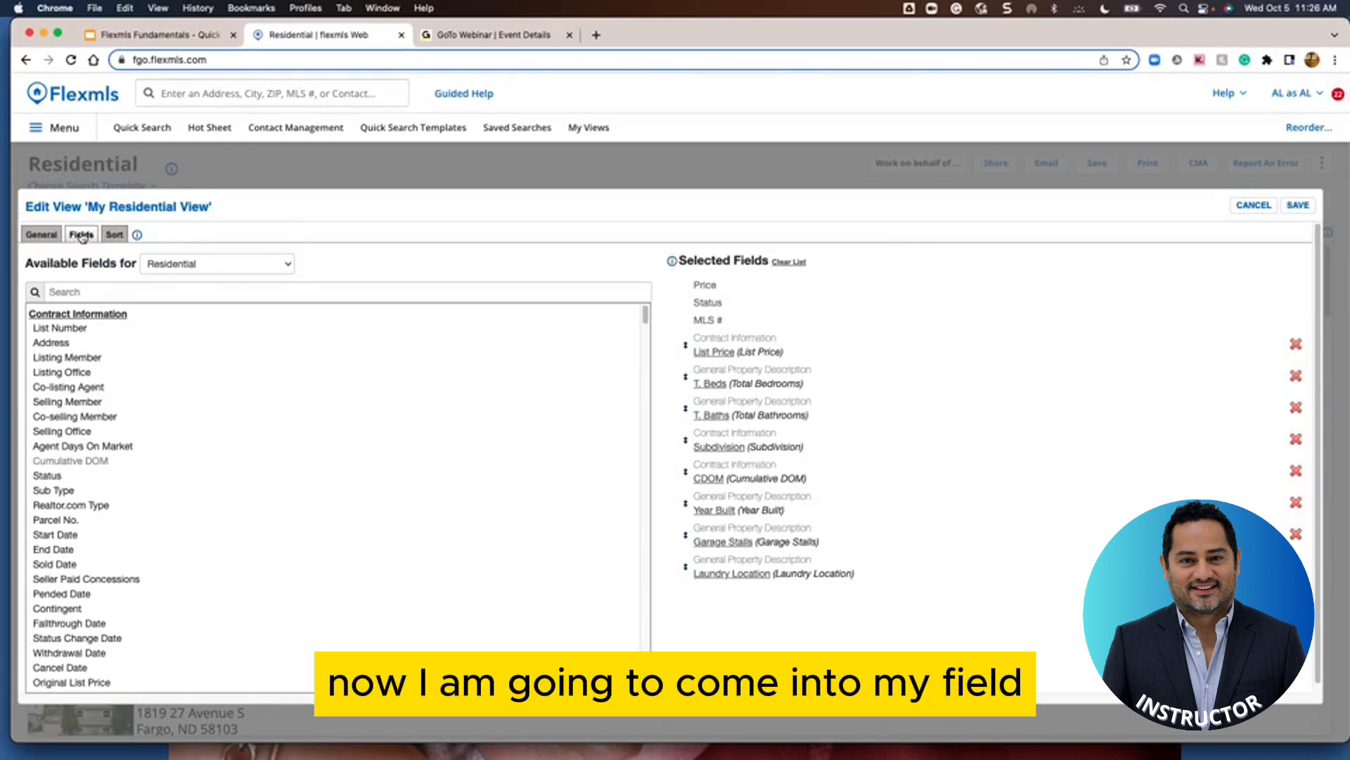
pyautogui.moveTo(835, 560)
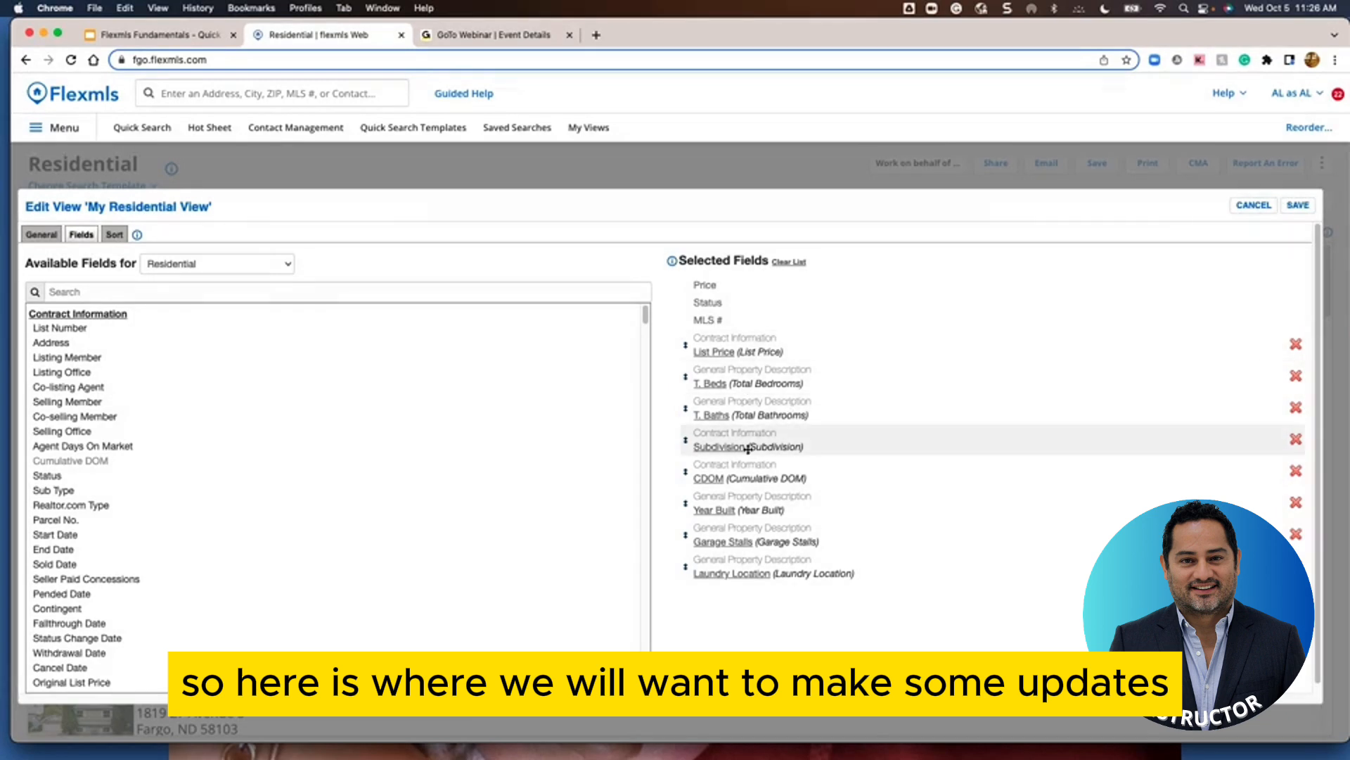
pyautogui.moveTo(752, 456)
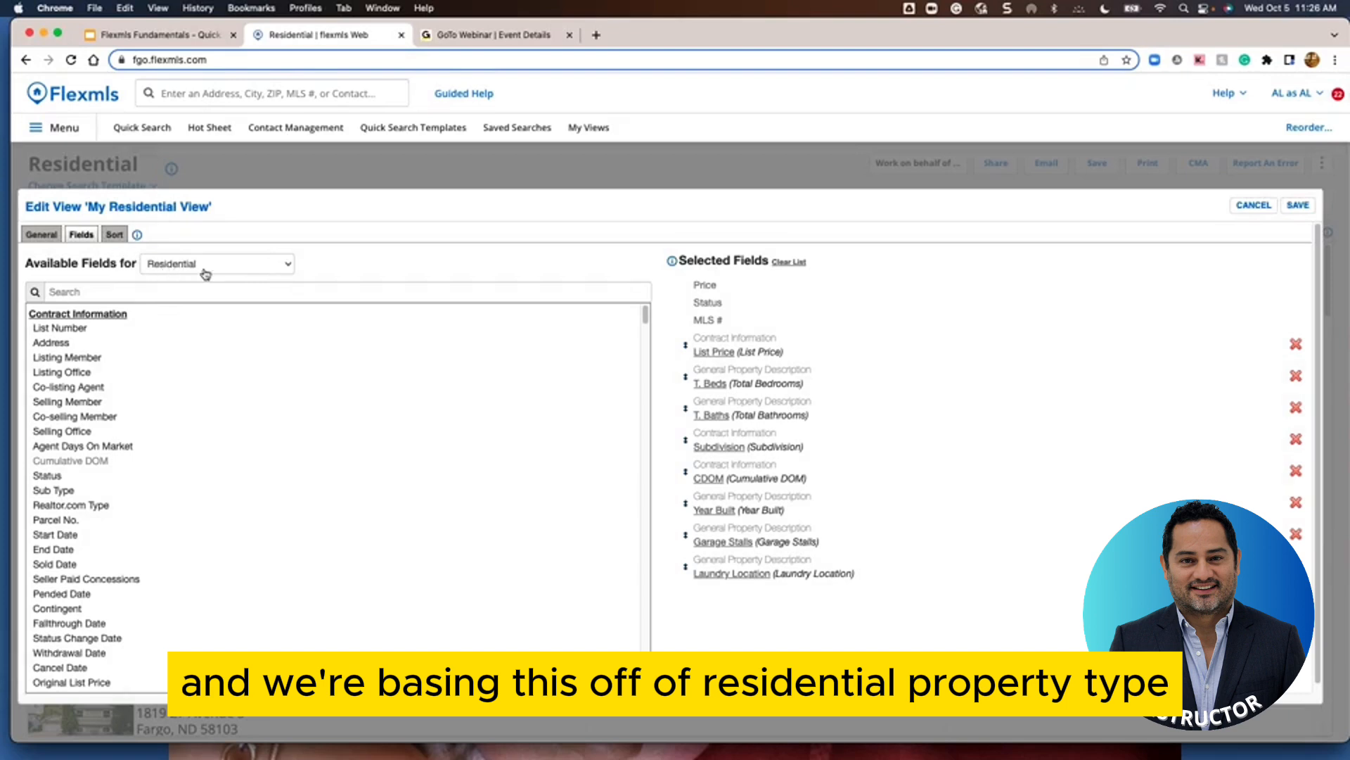
pyautogui.click(274, 270)
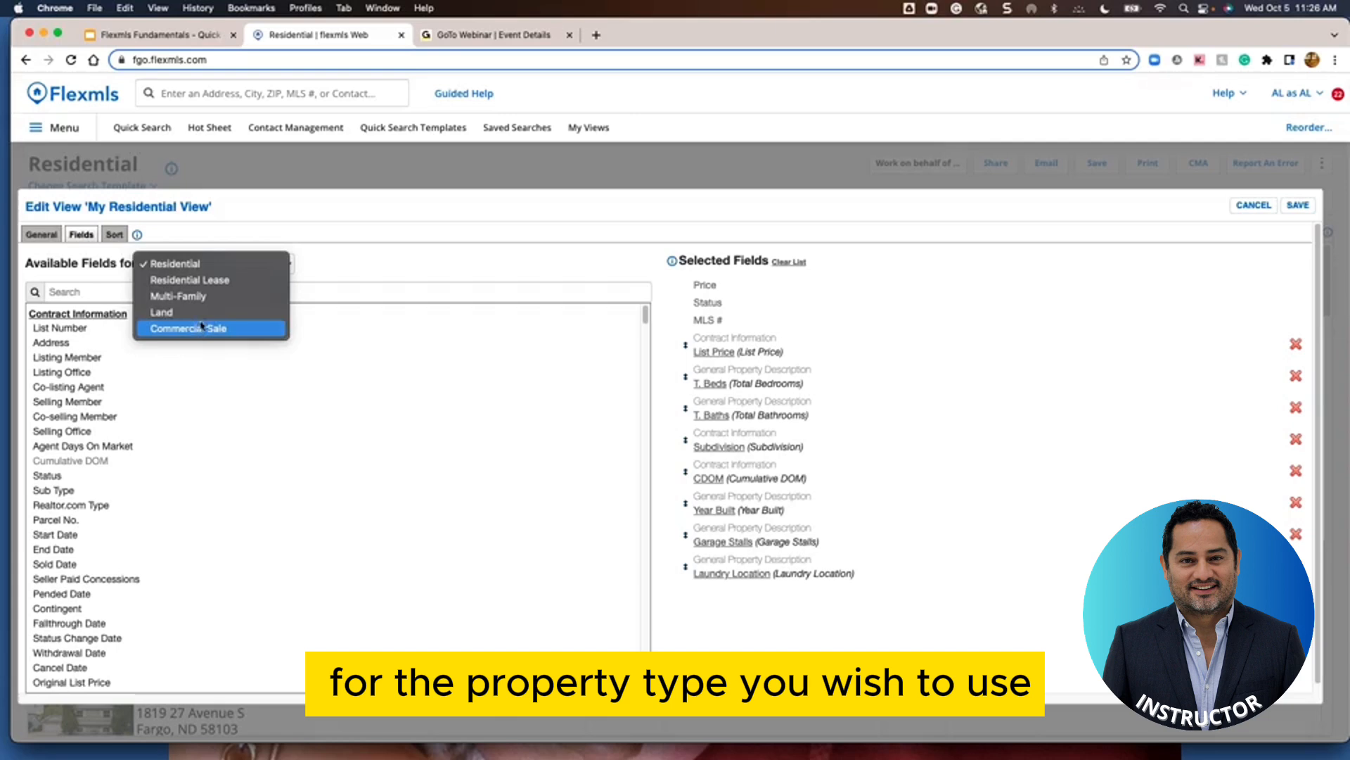
pyautogui.click(214, 268)
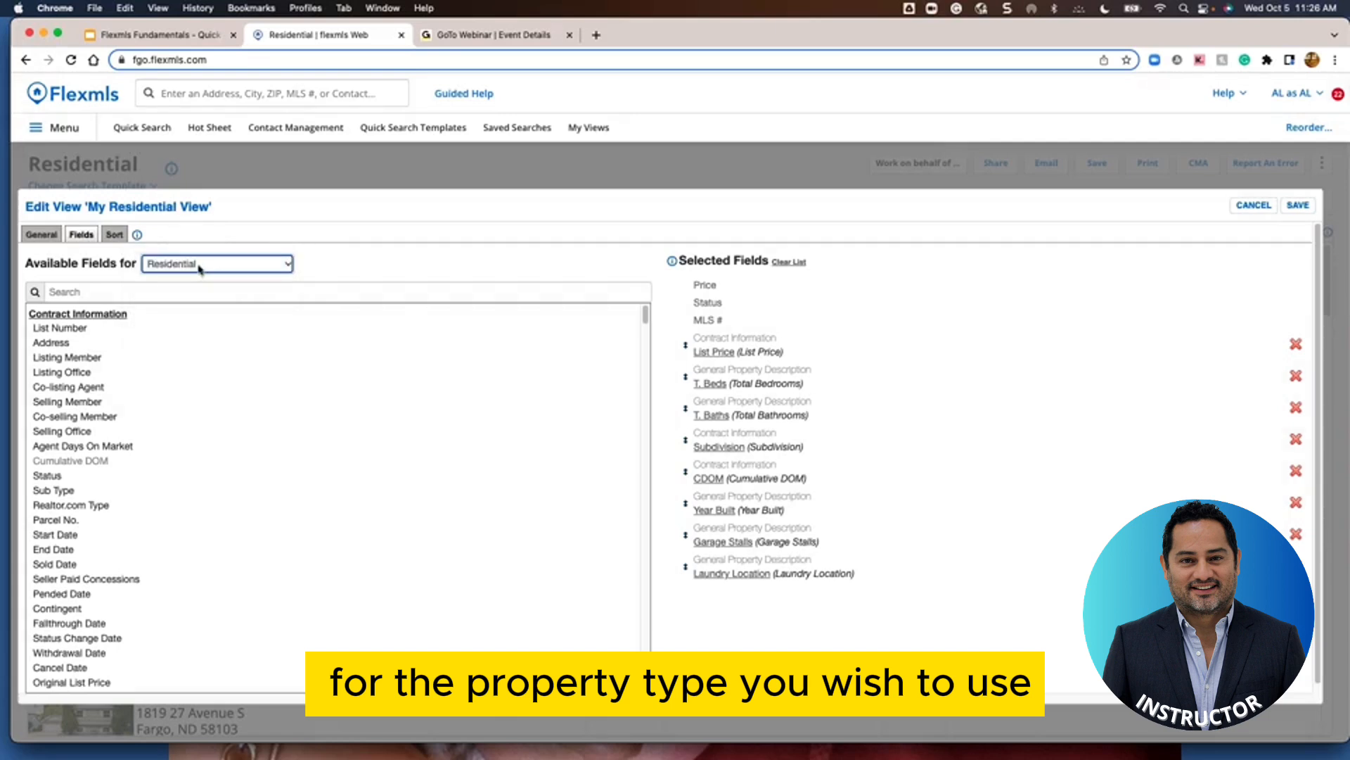
# Search the available fields for 'high' and add High School to the view
pyautogui.click(103, 287)
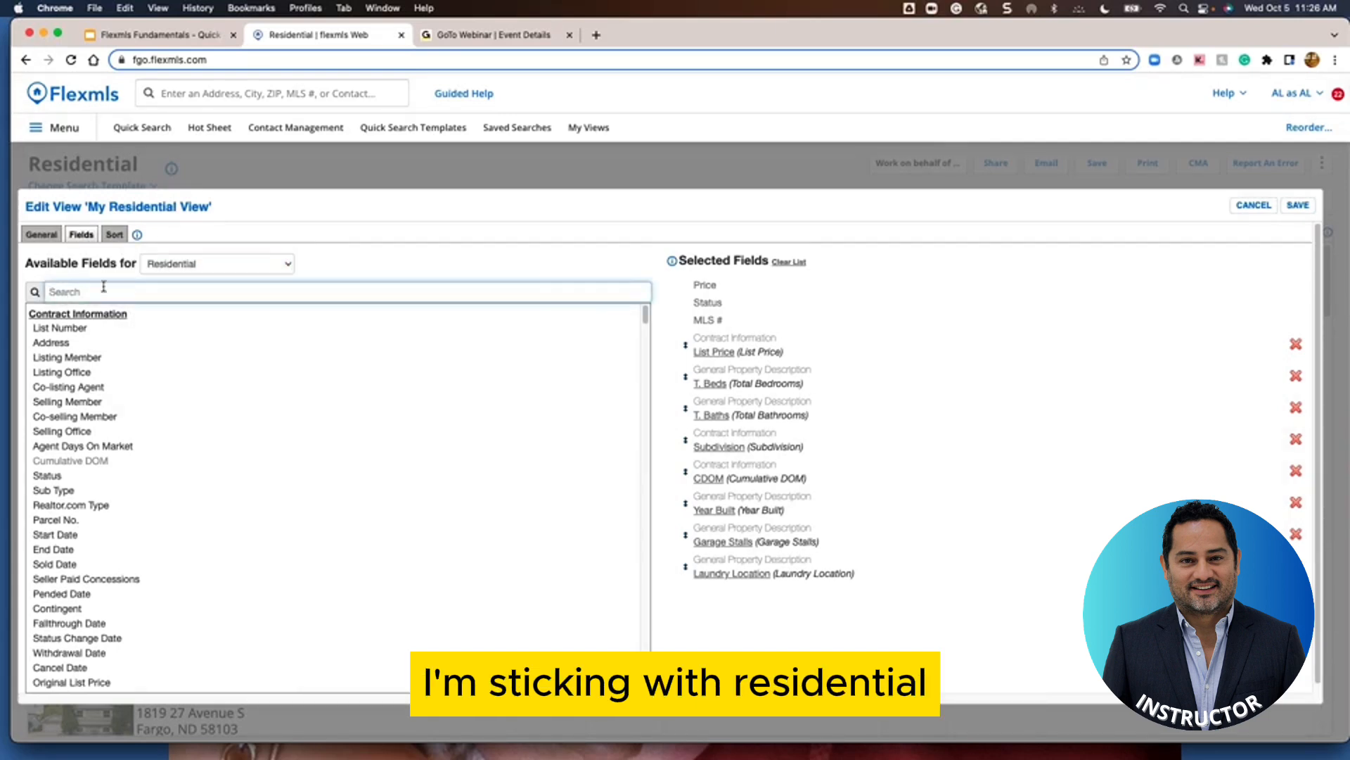
pyautogui.write('high')
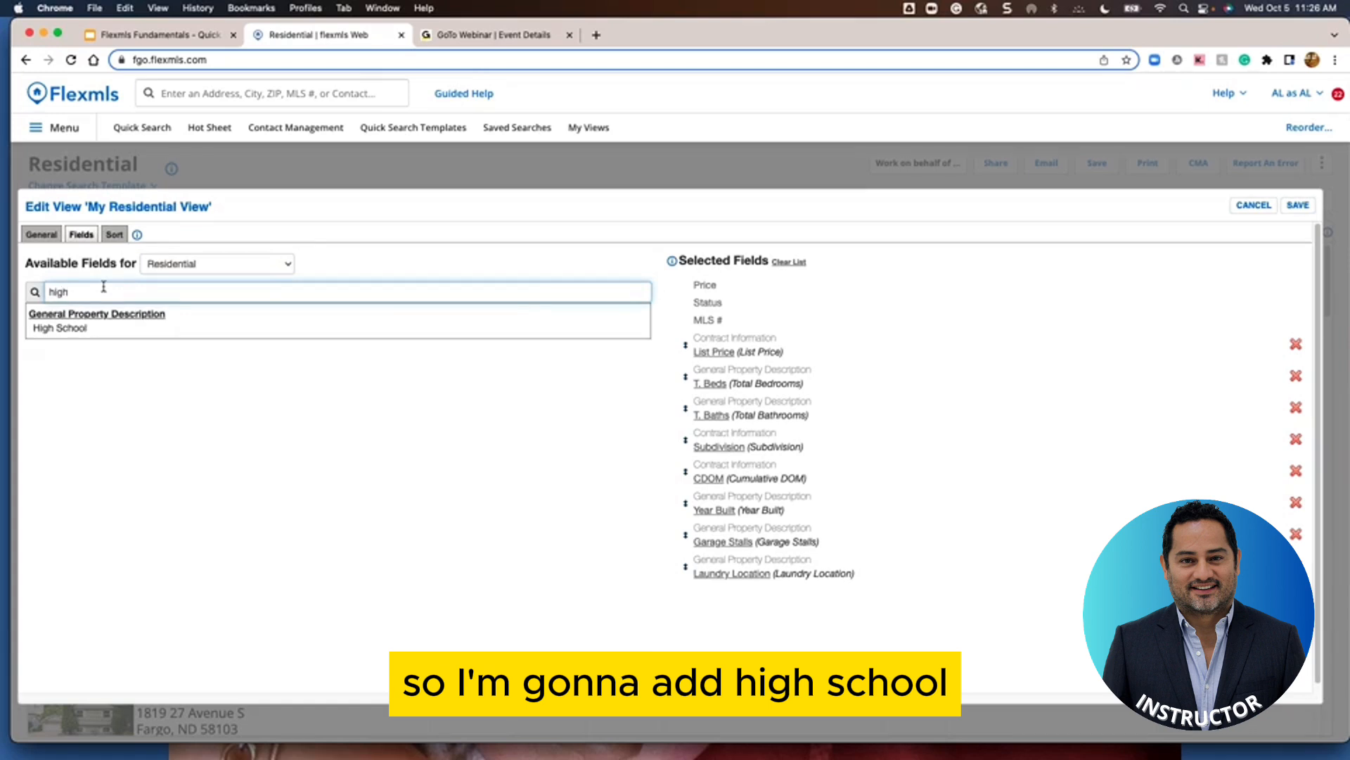
pyautogui.click(83, 329)
# Try an 'elem' search for elementary school, then clear it and search 'fen' instead
pyautogui.click(88, 294)
pyautogui.press('BackSpace')
pyautogui.press('BackSpace')
pyautogui.press('BackSpace')
pyautogui.press('BackSpace')
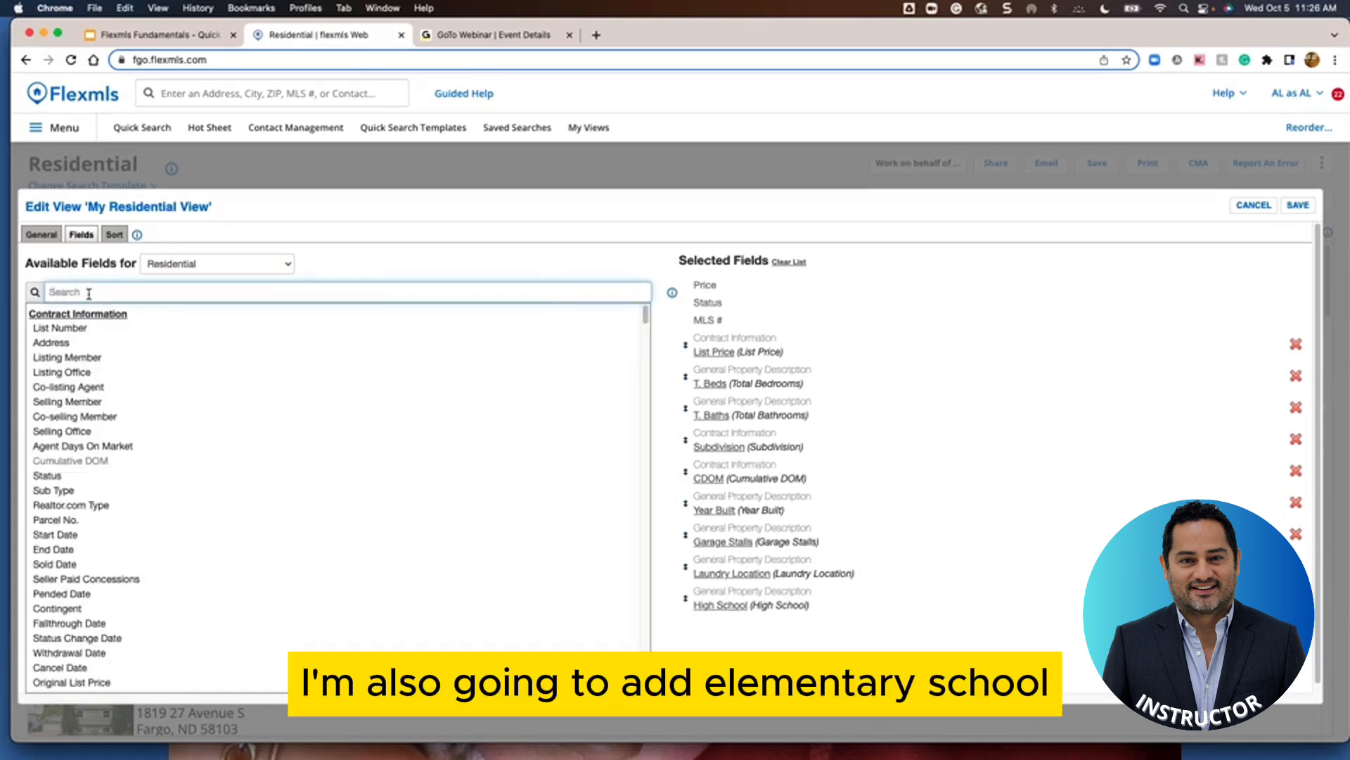
pyautogui.write('lem')
pyautogui.press('BackSpace')
pyautogui.press('BackSpace')
pyautogui.press('BackSpace')
pyautogui.write('elem')
pyautogui.press('BackSpace')
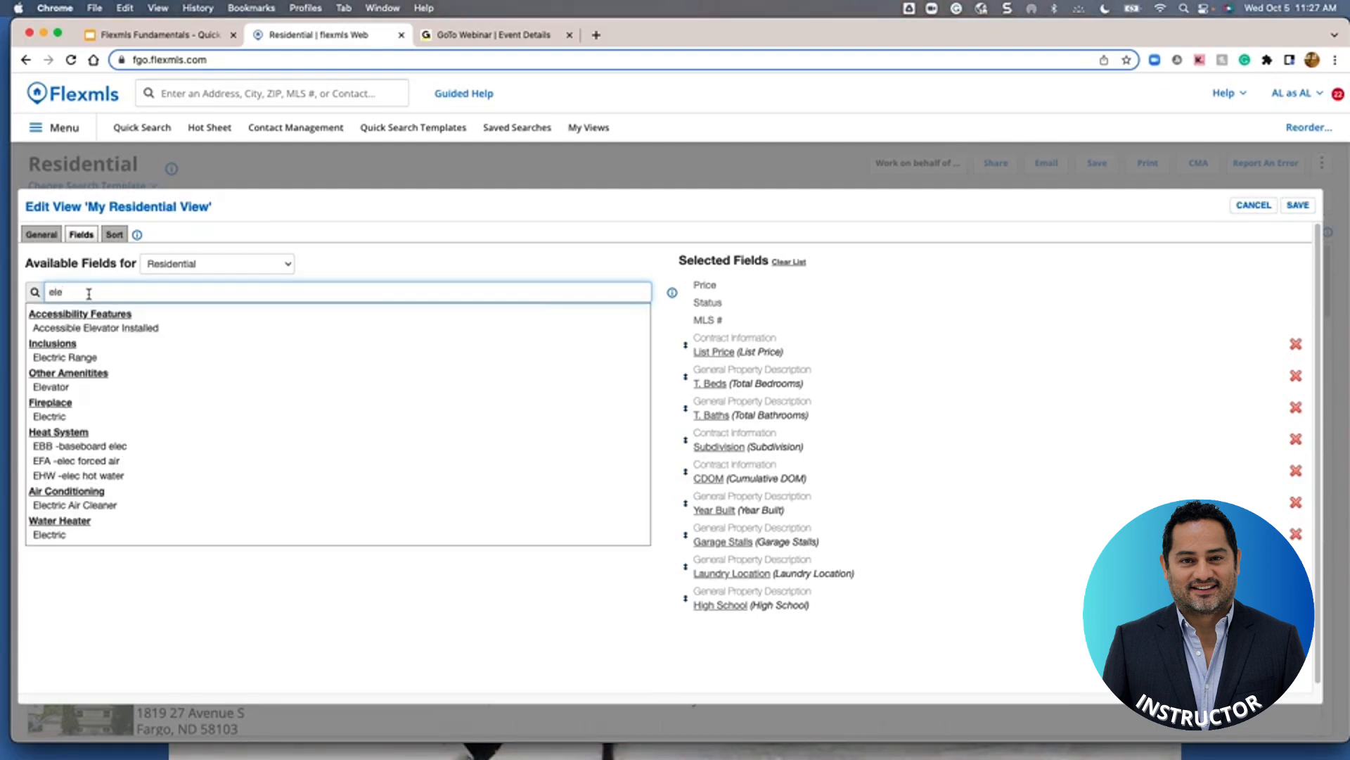
pyautogui.press('BackSpace')
pyautogui.press('BackSpace')
pyautogui.press('BackSpace')
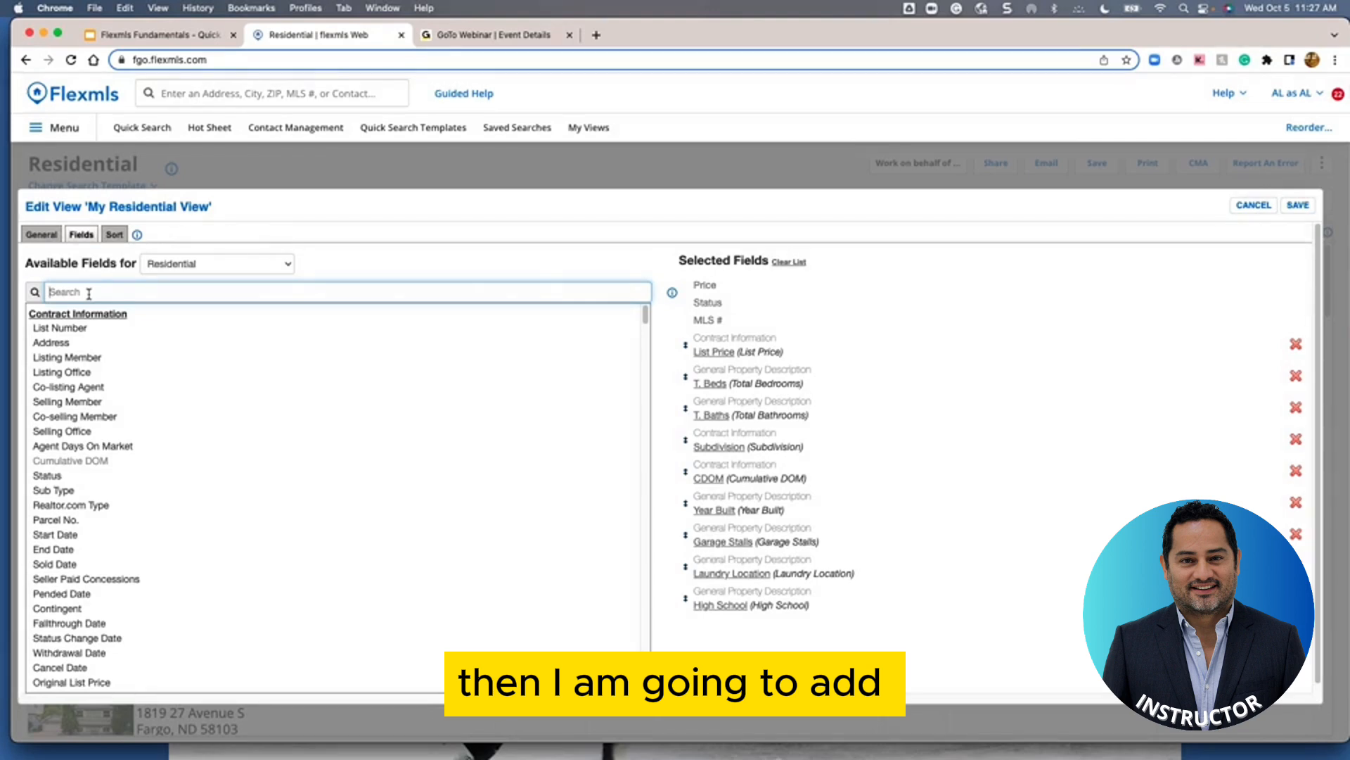
pyautogui.write('fen')
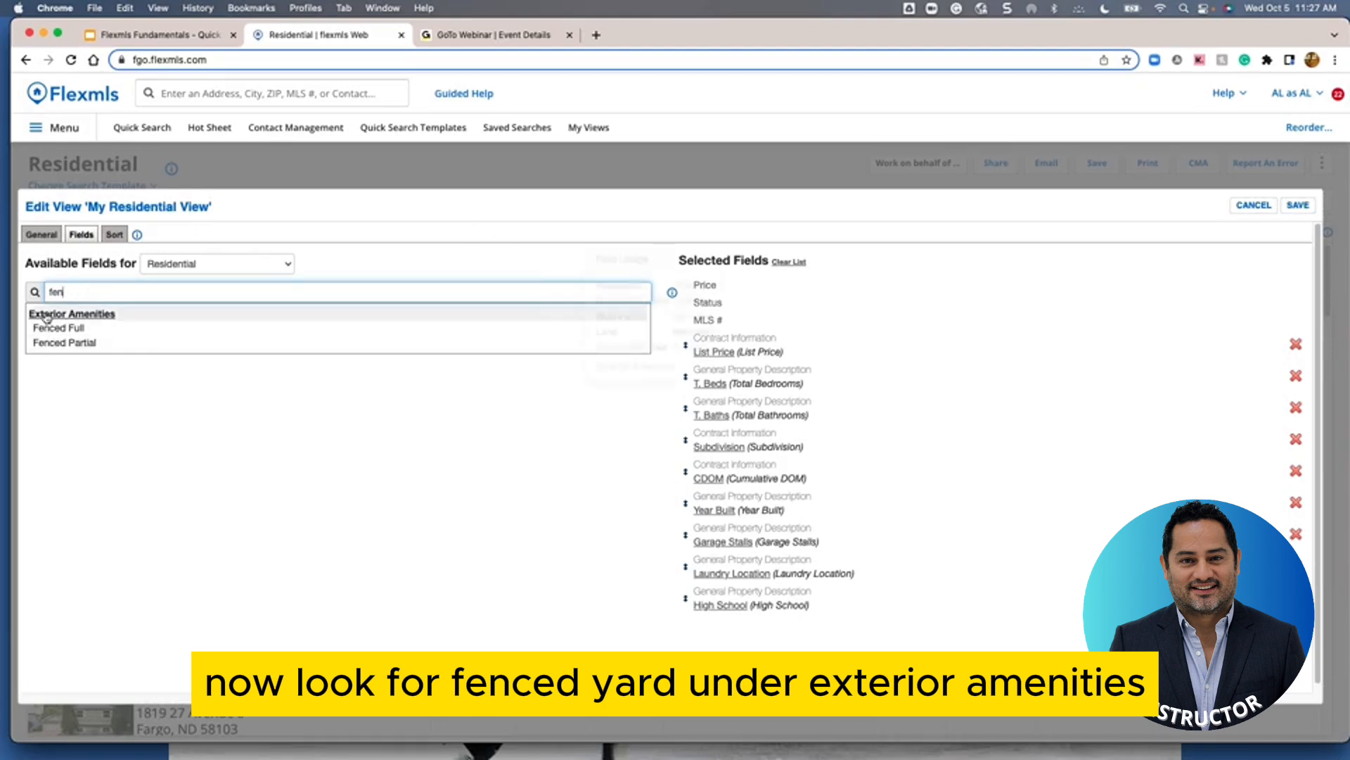
# Add Fenced Full and Fenced Partial from the 'fen' results to the view
pyautogui.moveTo(47, 317)
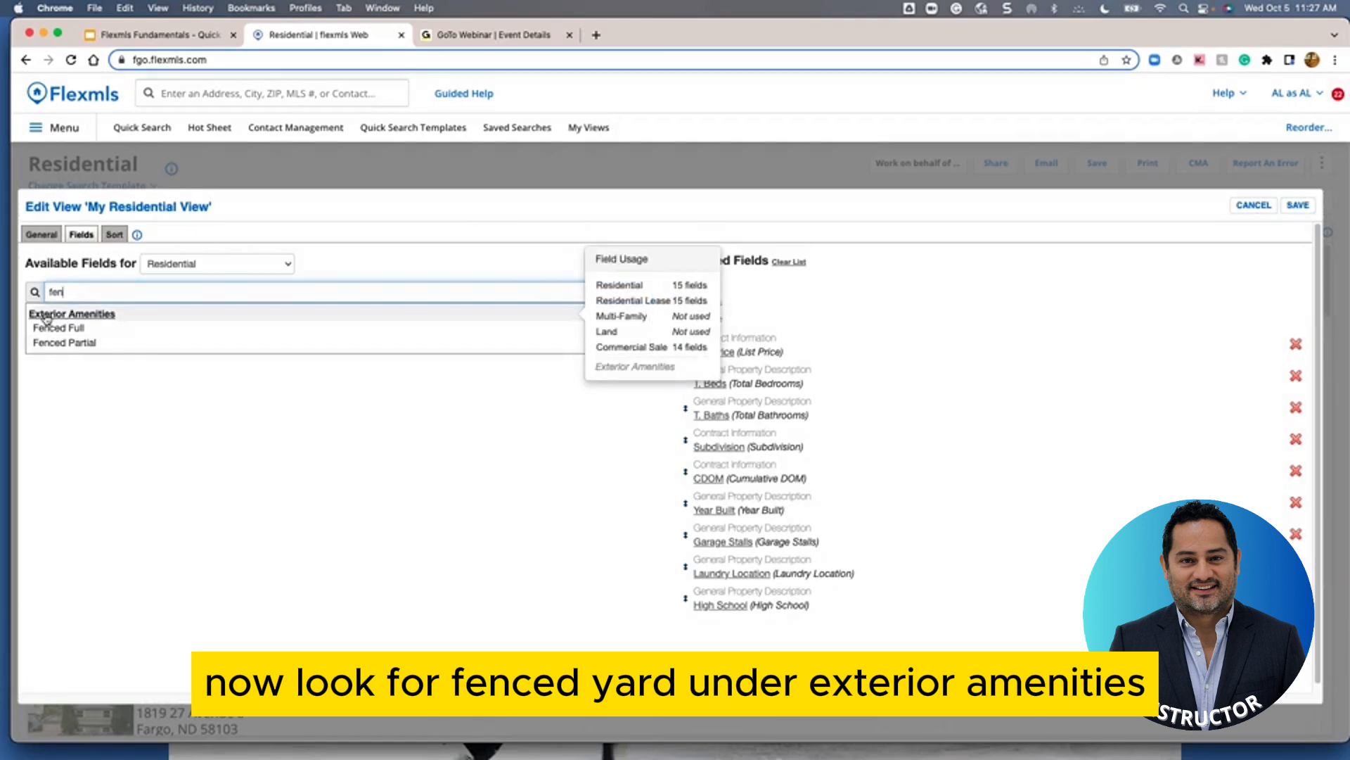
pyautogui.click(42, 328)
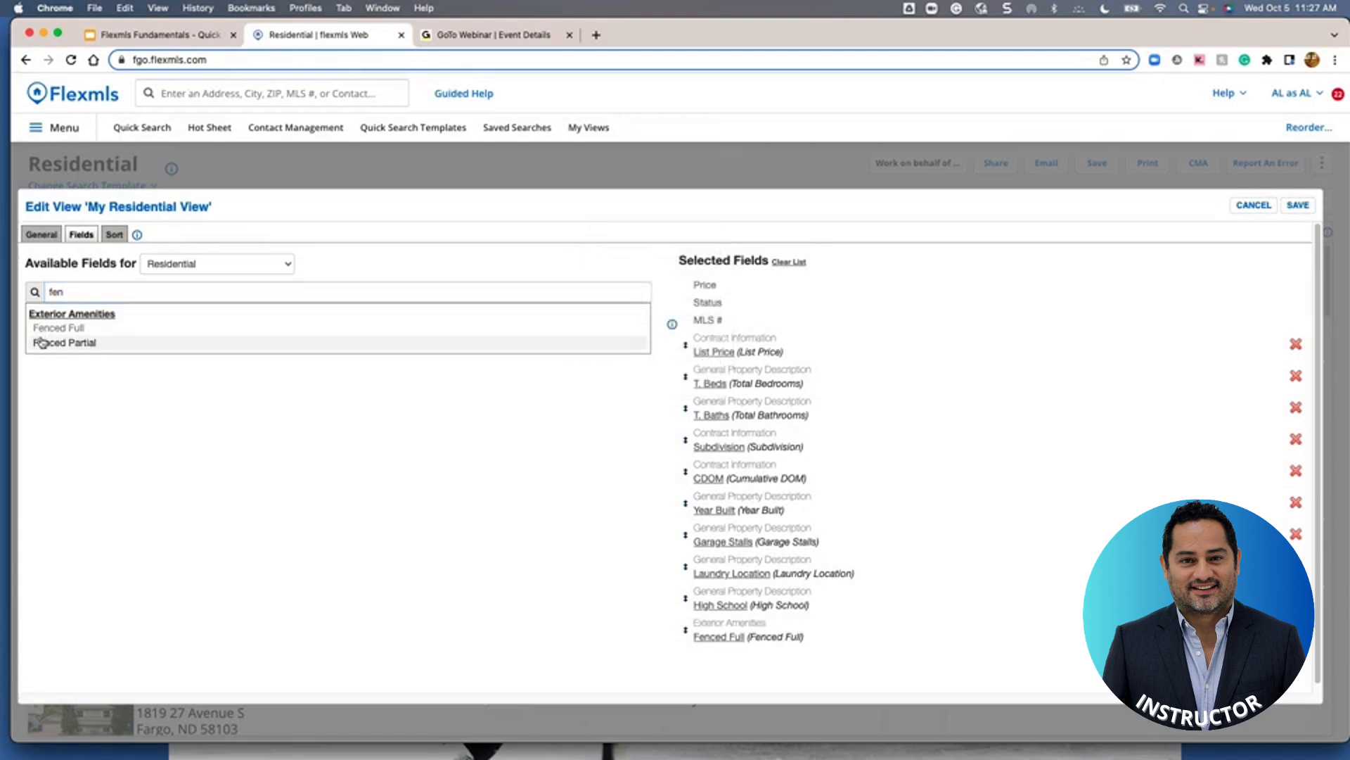
pyautogui.click(42, 343)
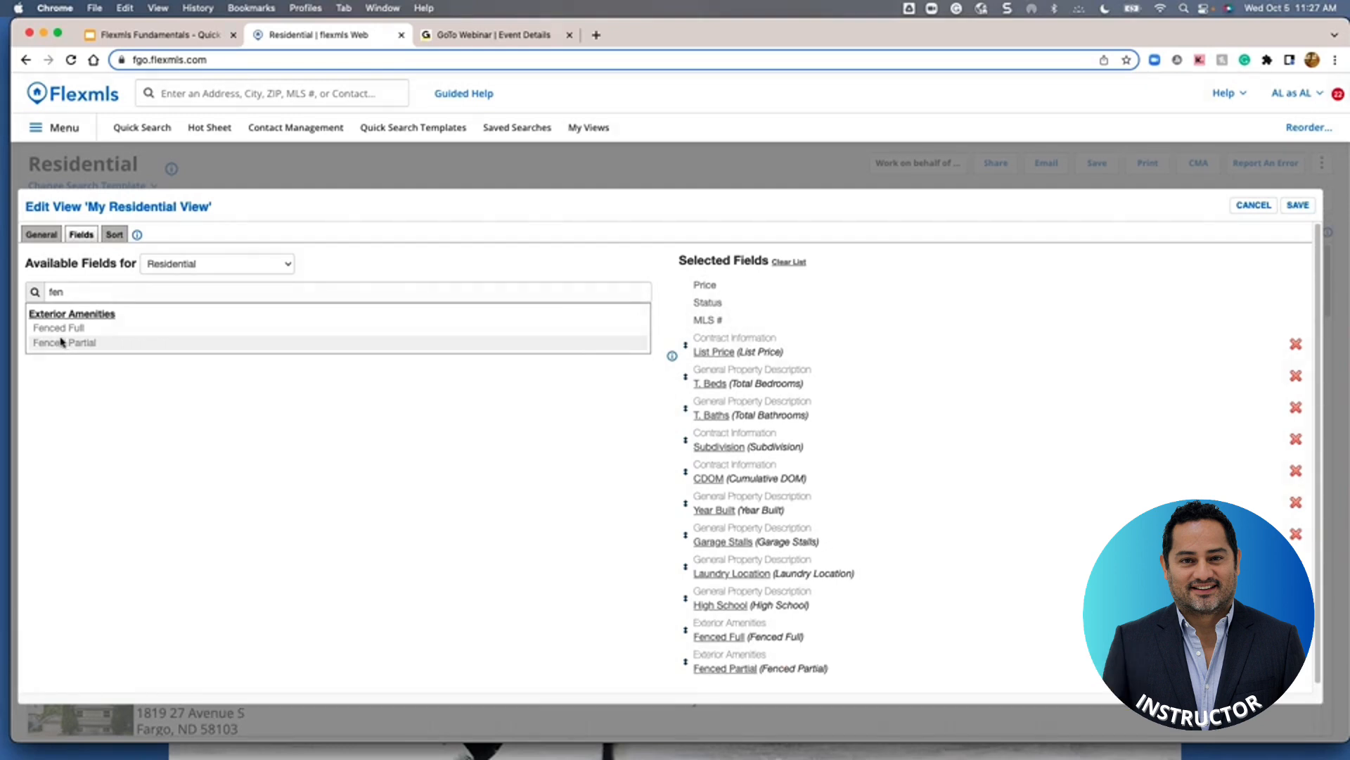
# Clear the search, briefly try 'dom', then add Listing Office from Contract Information
pyautogui.moveTo(77, 335)
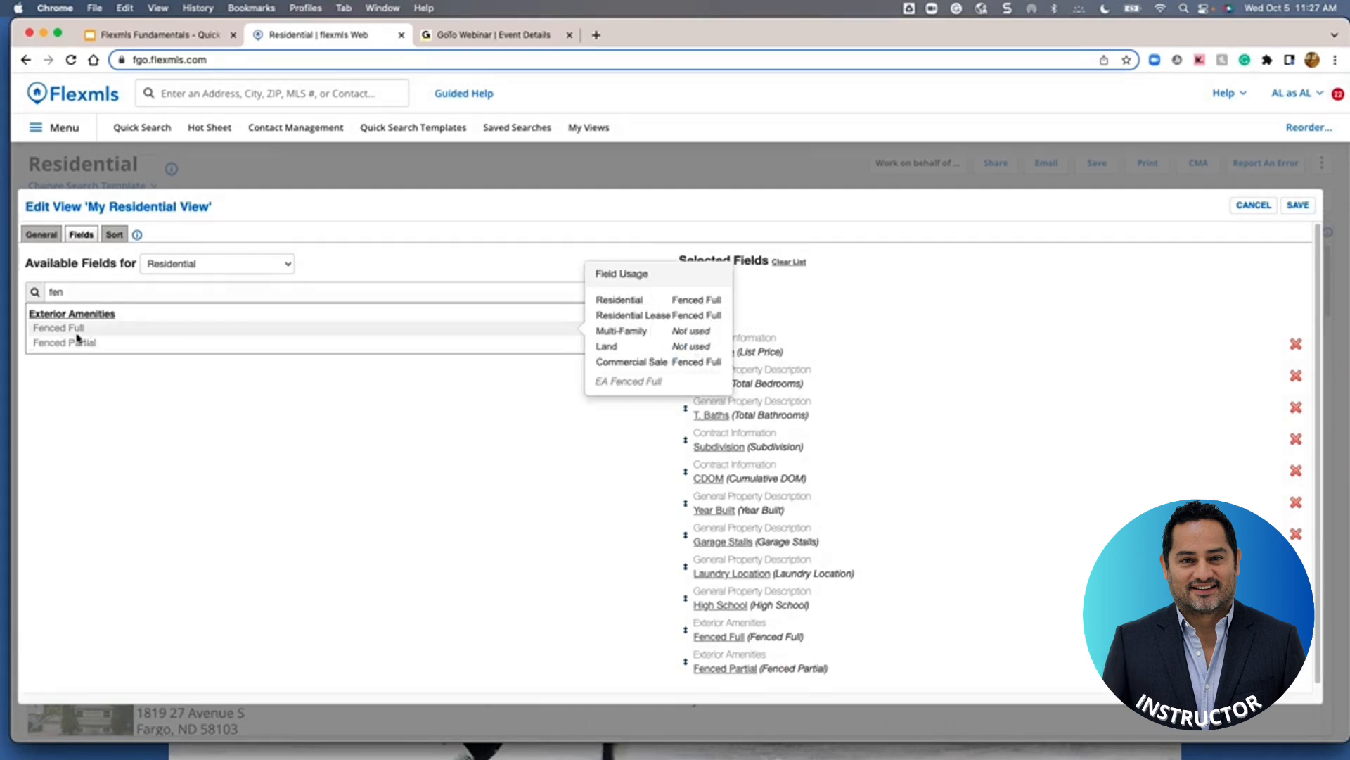
pyautogui.click(74, 295)
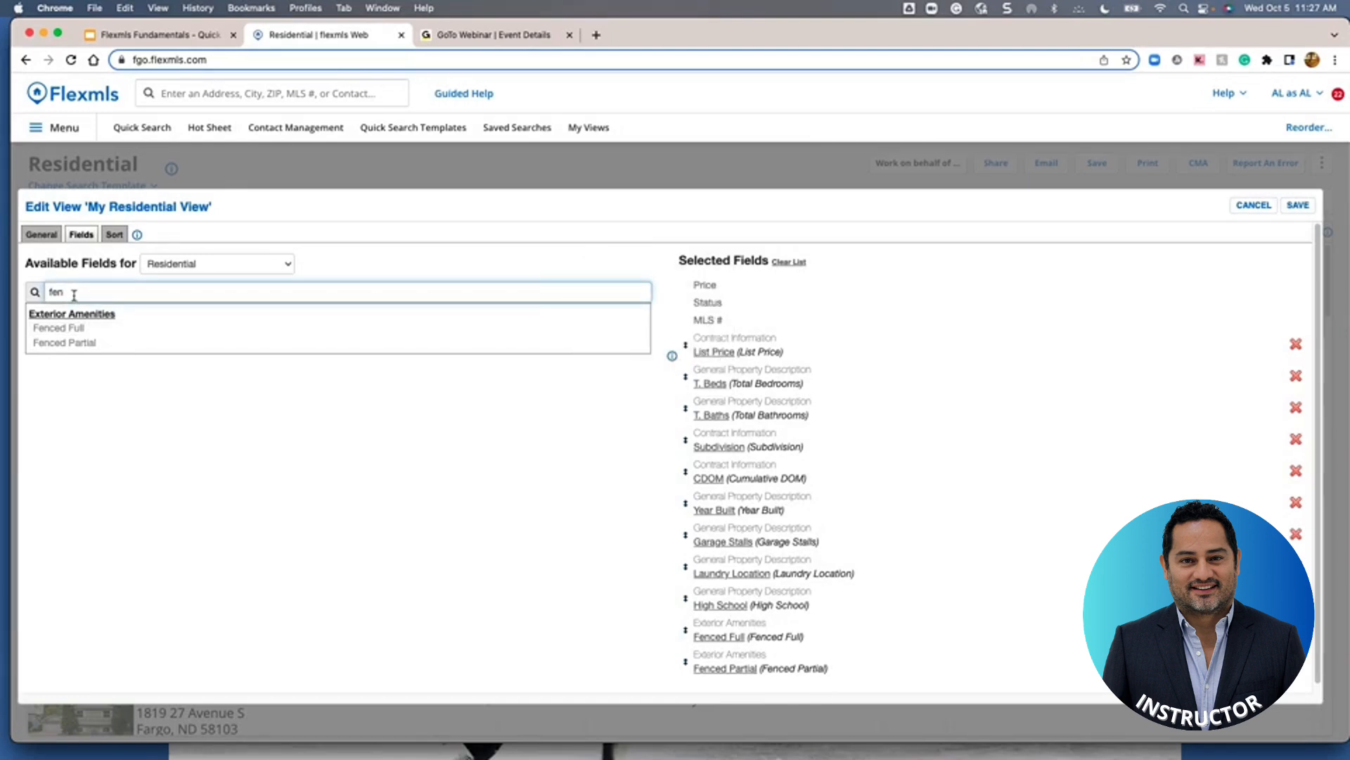
pyautogui.press('BackSpace')
pyautogui.press('BackSpace')
pyautogui.press('BackSpace')
pyautogui.write('do')
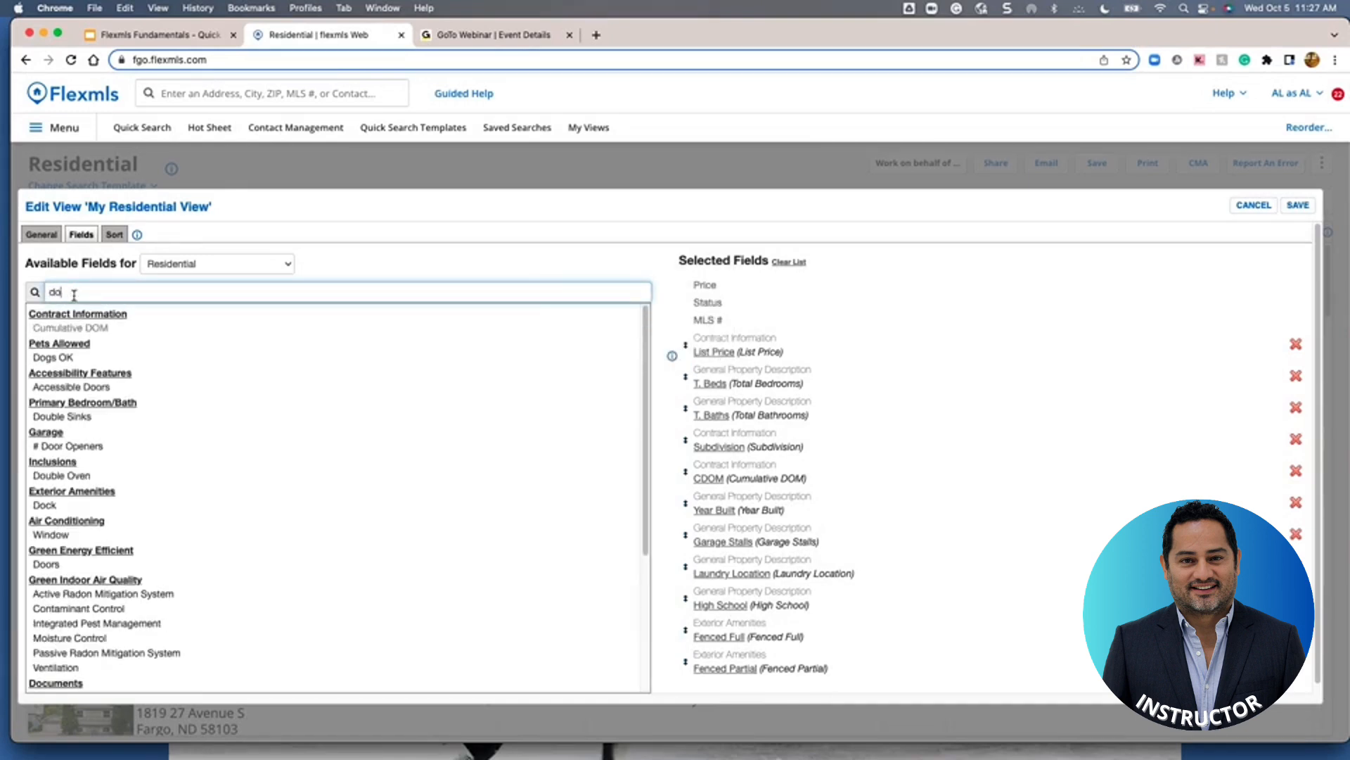
pyautogui.write('m')
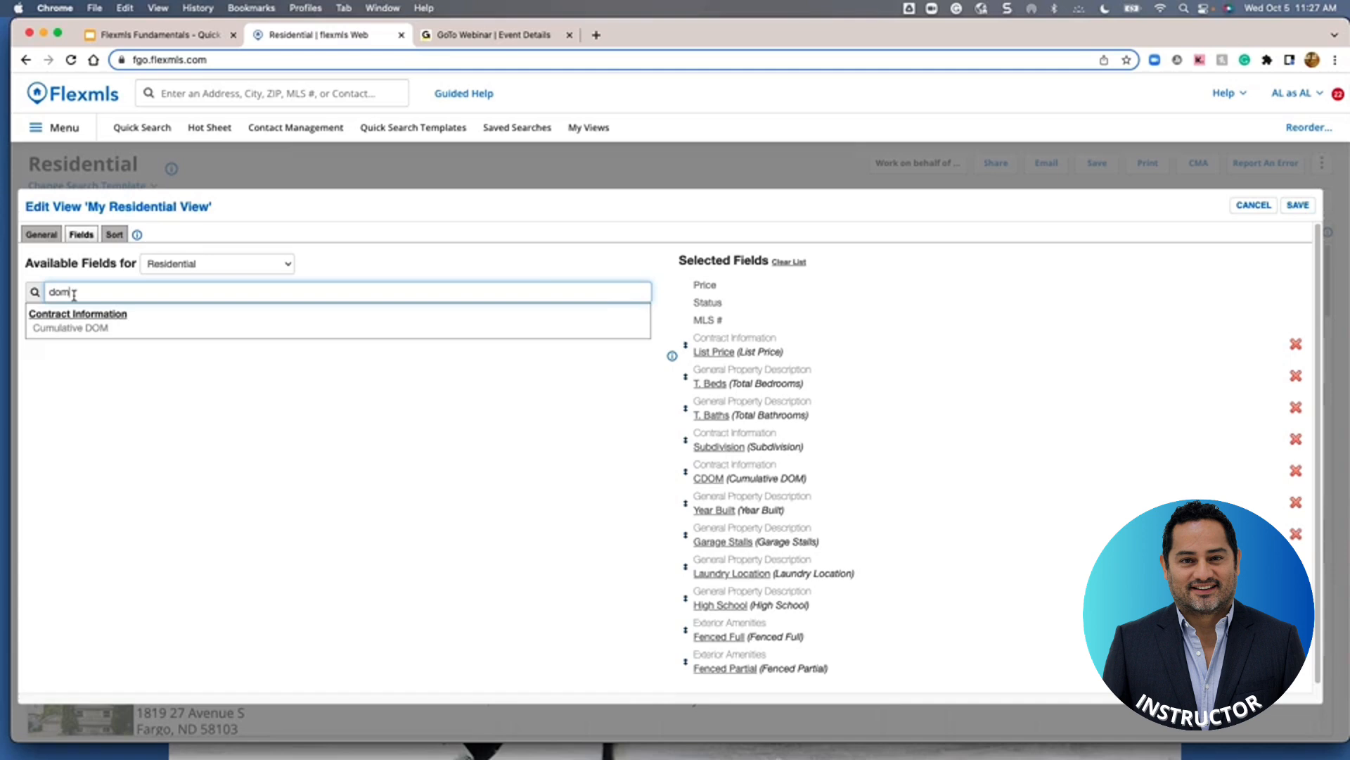
pyautogui.press('BackSpace')
pyautogui.press('BackSpace')
pyautogui.press('BackSpace')
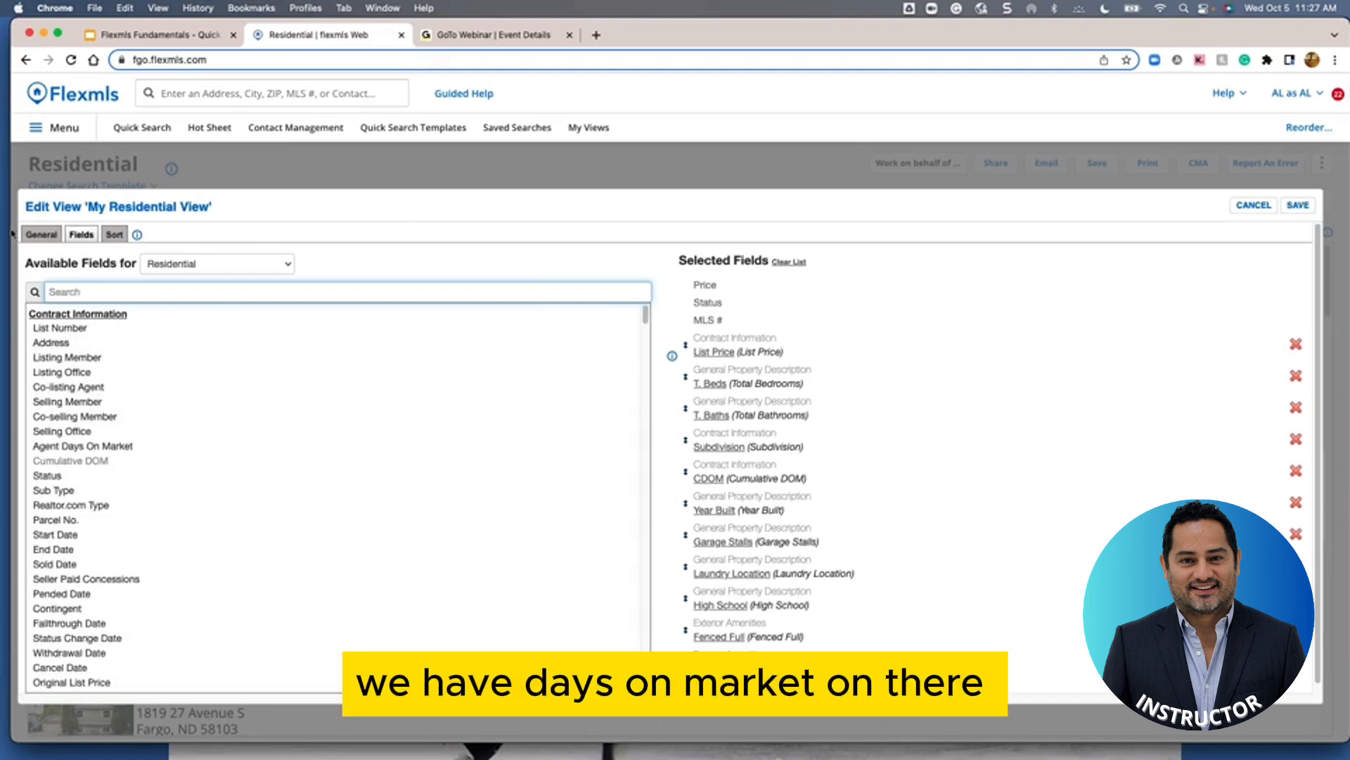
pyautogui.click(57, 371)
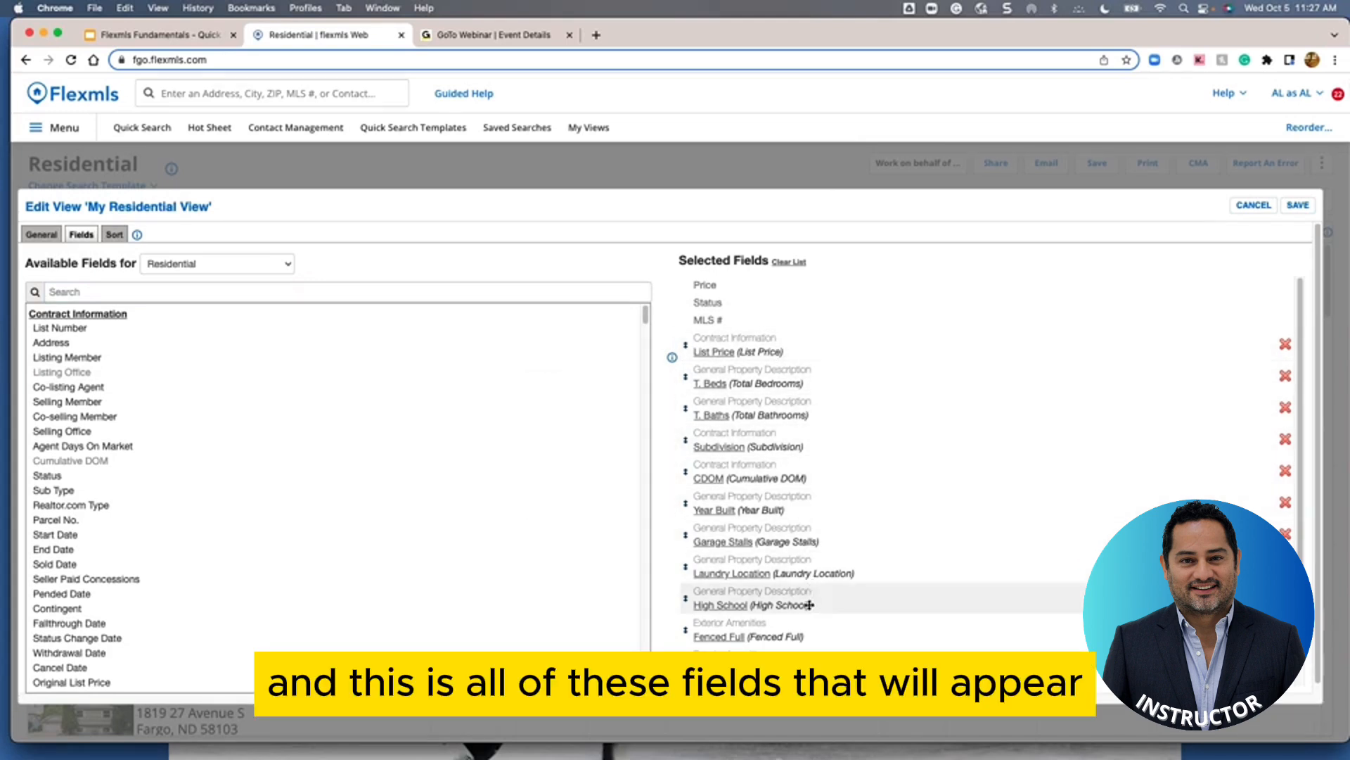
# Move Fenced Partial and Fenced Full below CDOM, High School below List Price, T. Beds after it; remove Subdivision
pyautogui.scroll(-1, 810, 419)
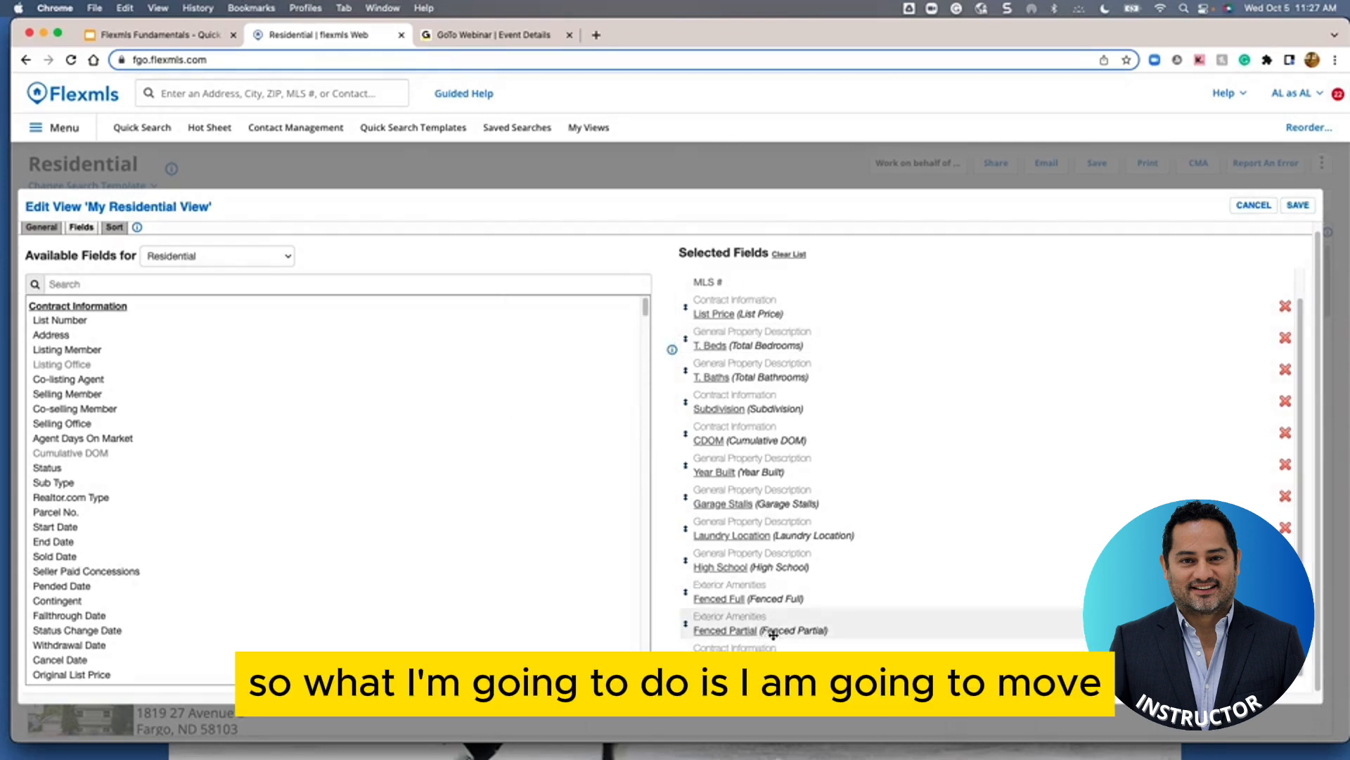
pyautogui.moveTo(780, 630); pyautogui.dragTo(773, 500)
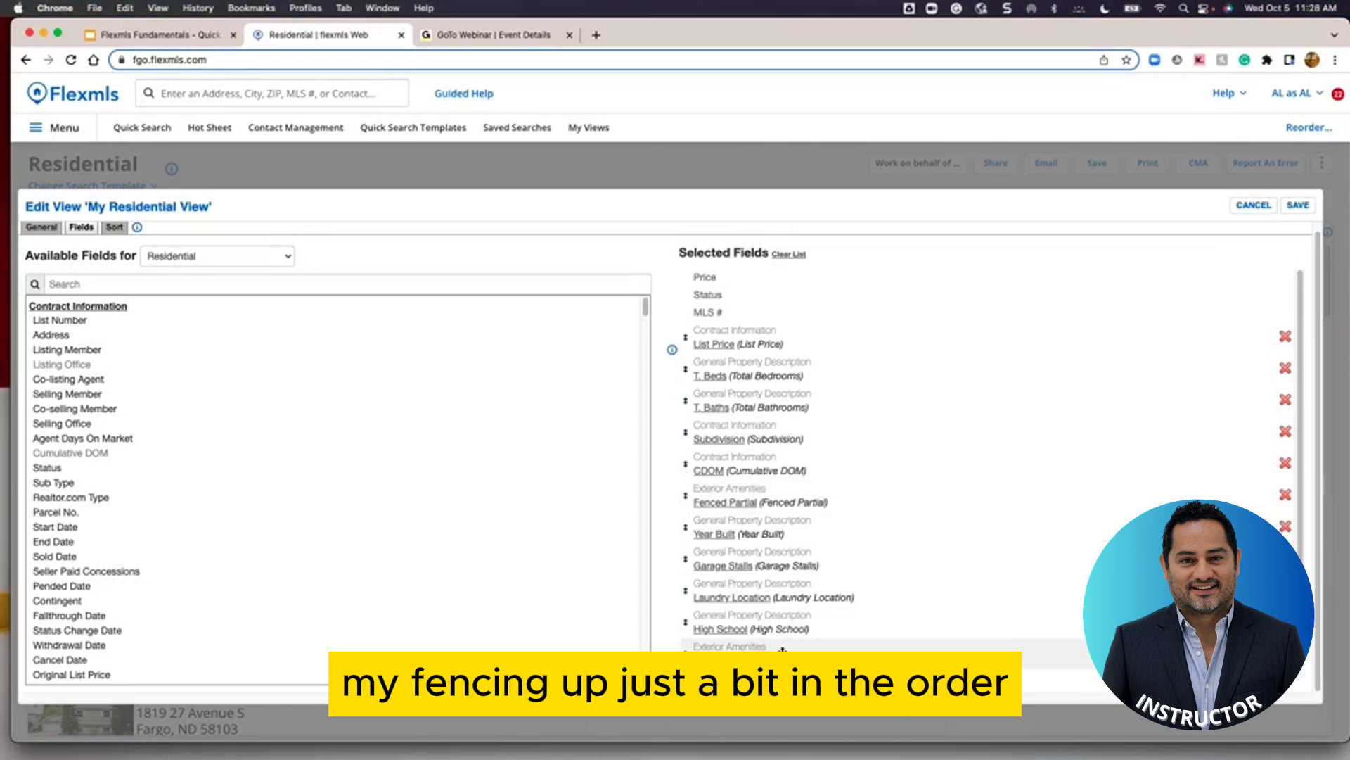
pyautogui.moveTo(774, 651); pyautogui.dragTo(787, 533)
pyautogui.moveTo(837, 661); pyautogui.dragTo(844, 376)
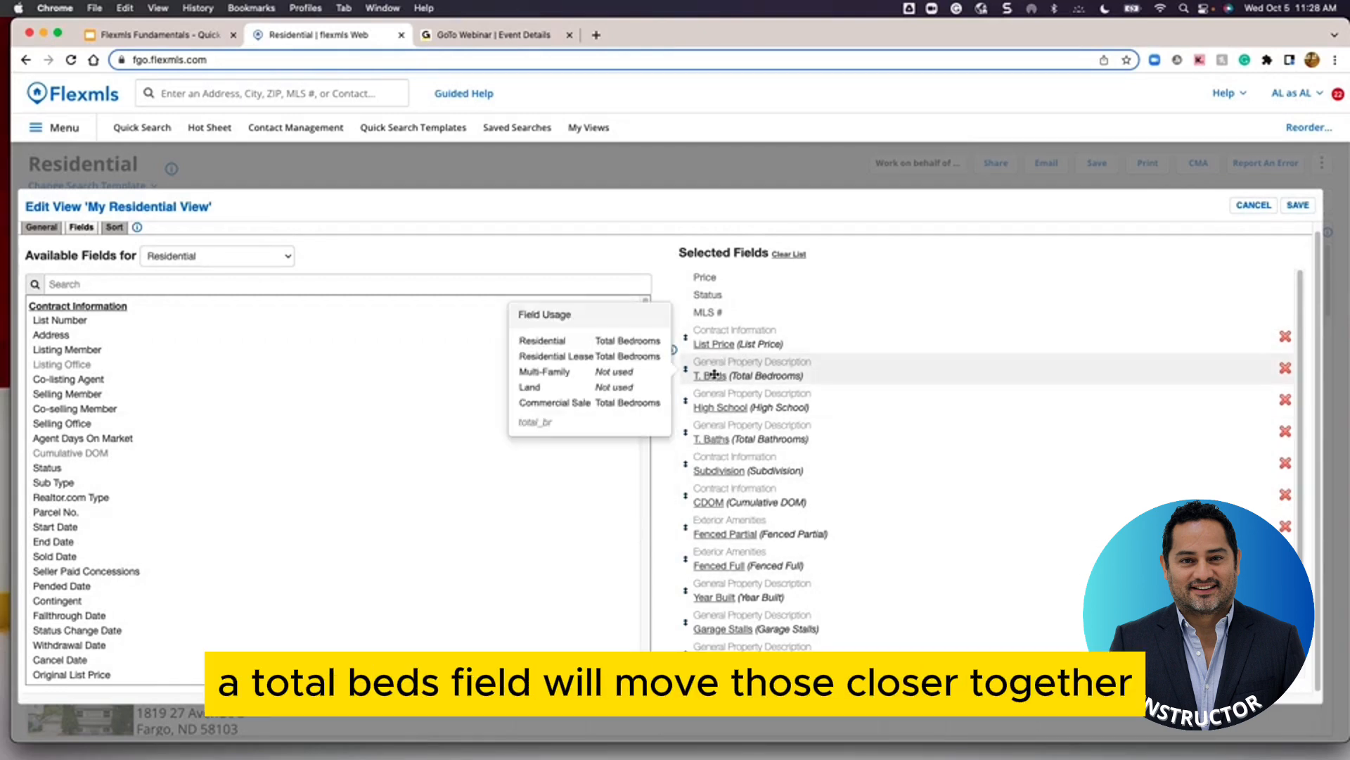
pyautogui.moveTo(745, 374); pyautogui.dragTo(763, 415)
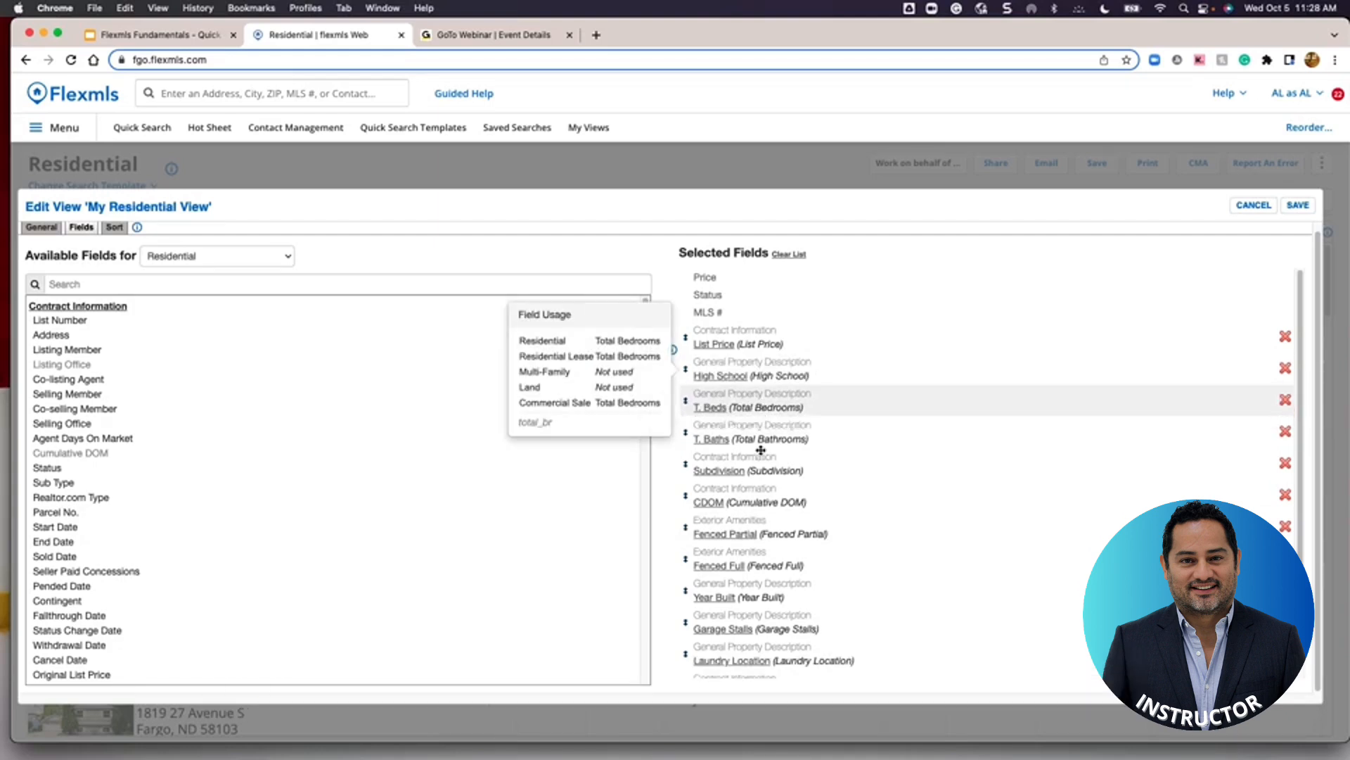
pyautogui.click(1286, 463)
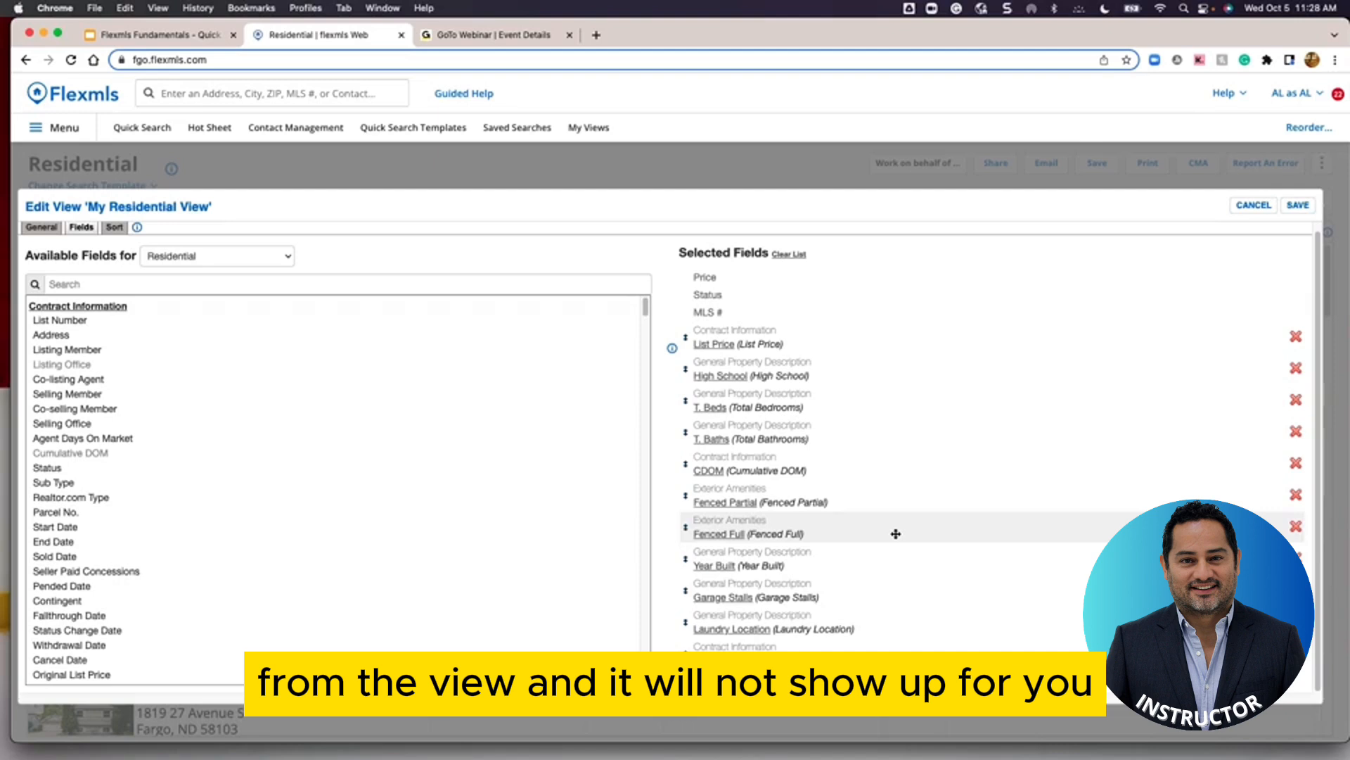
# Save the edited list view, check the View dropdown, then begin a new Quick Search
pyautogui.click(1299, 207)
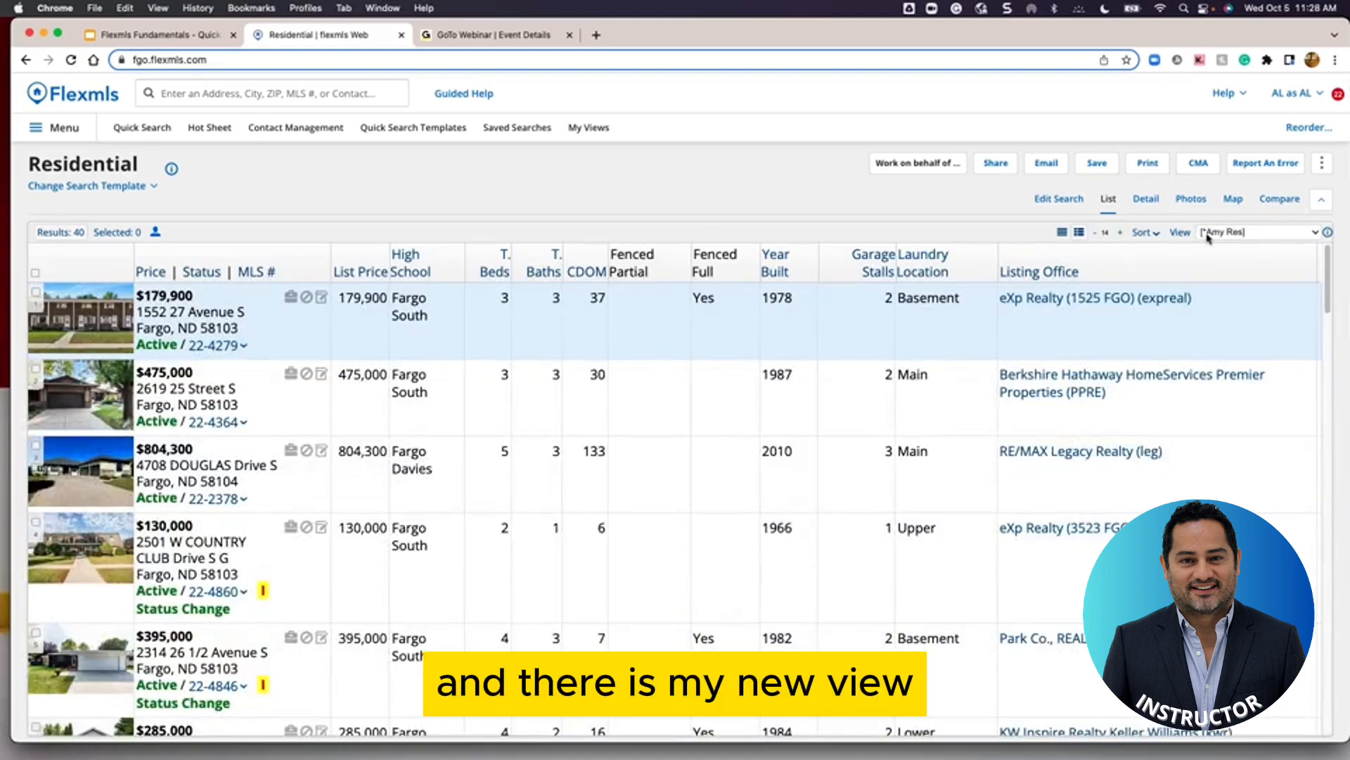
pyautogui.click(1222, 233)
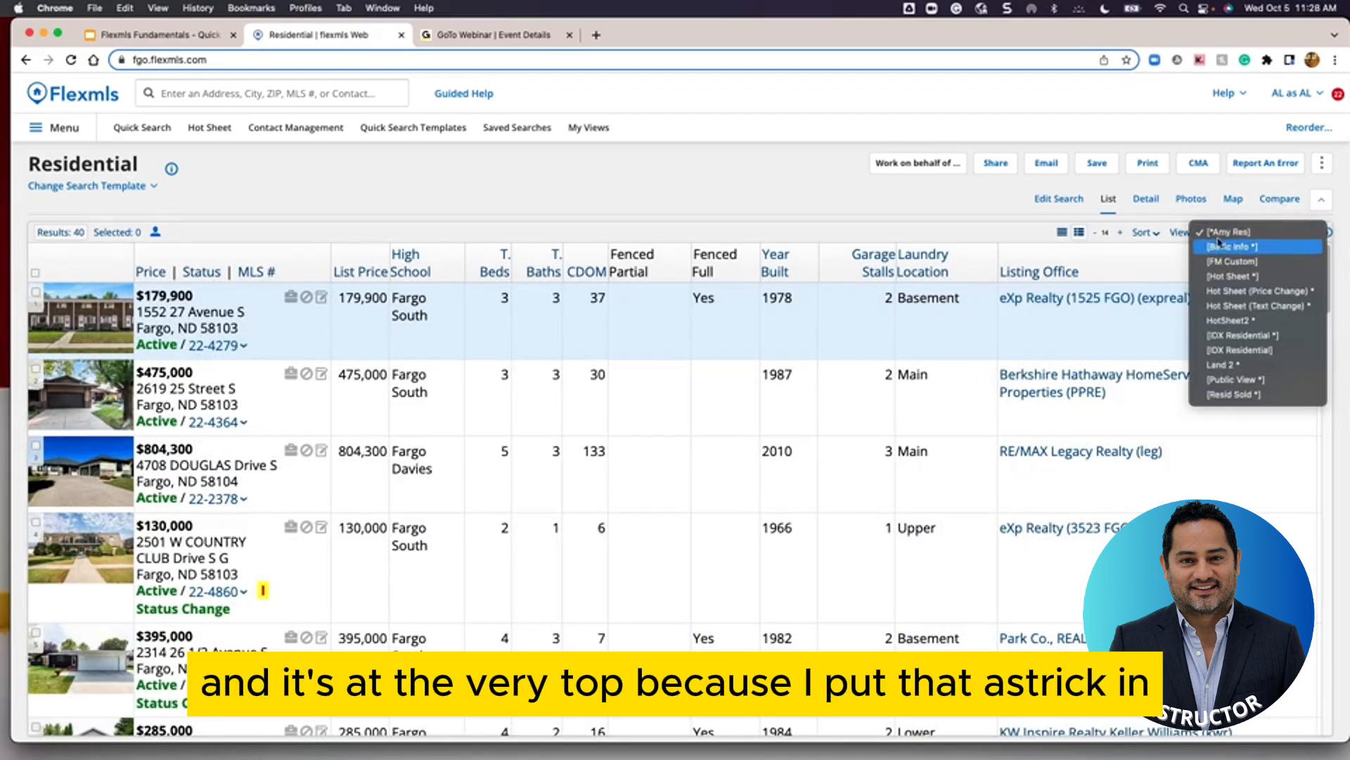
pyautogui.click(949, 202)
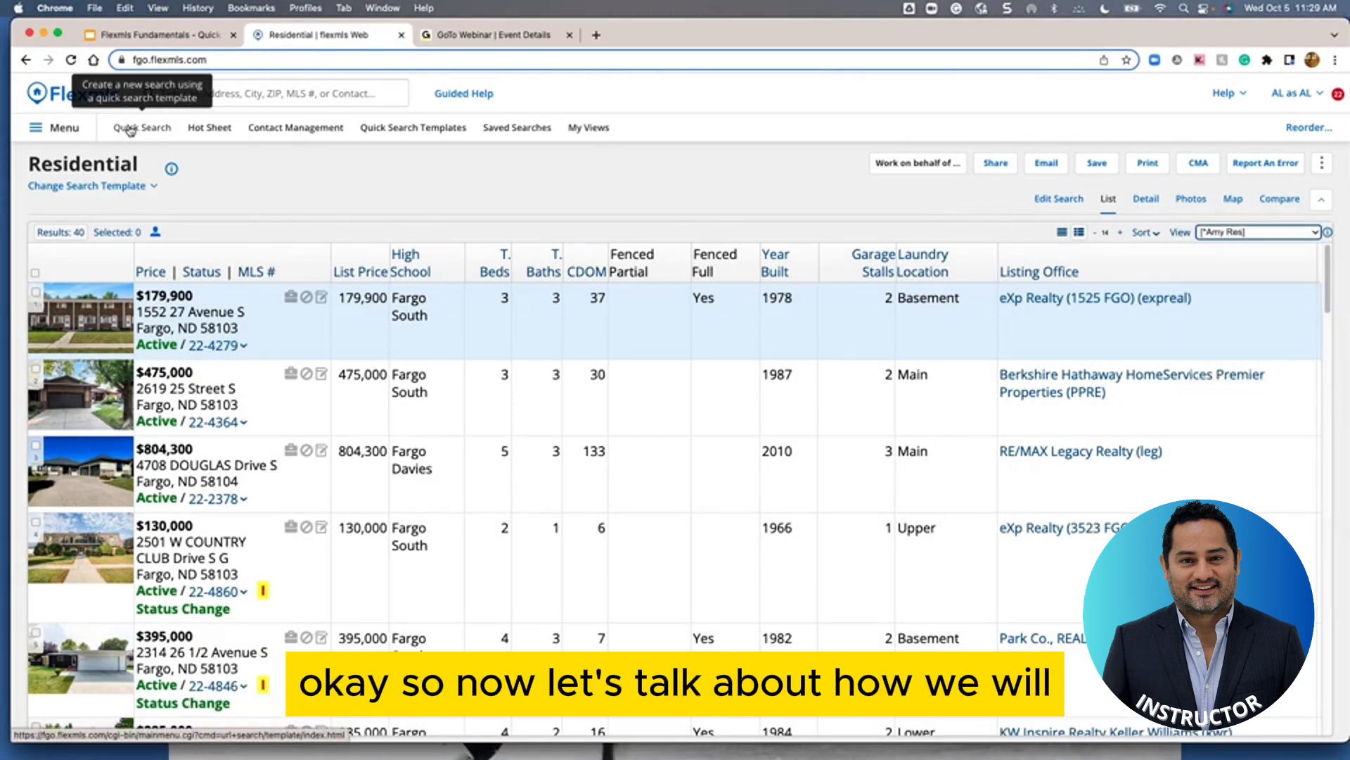
pyautogui.click(129, 131)
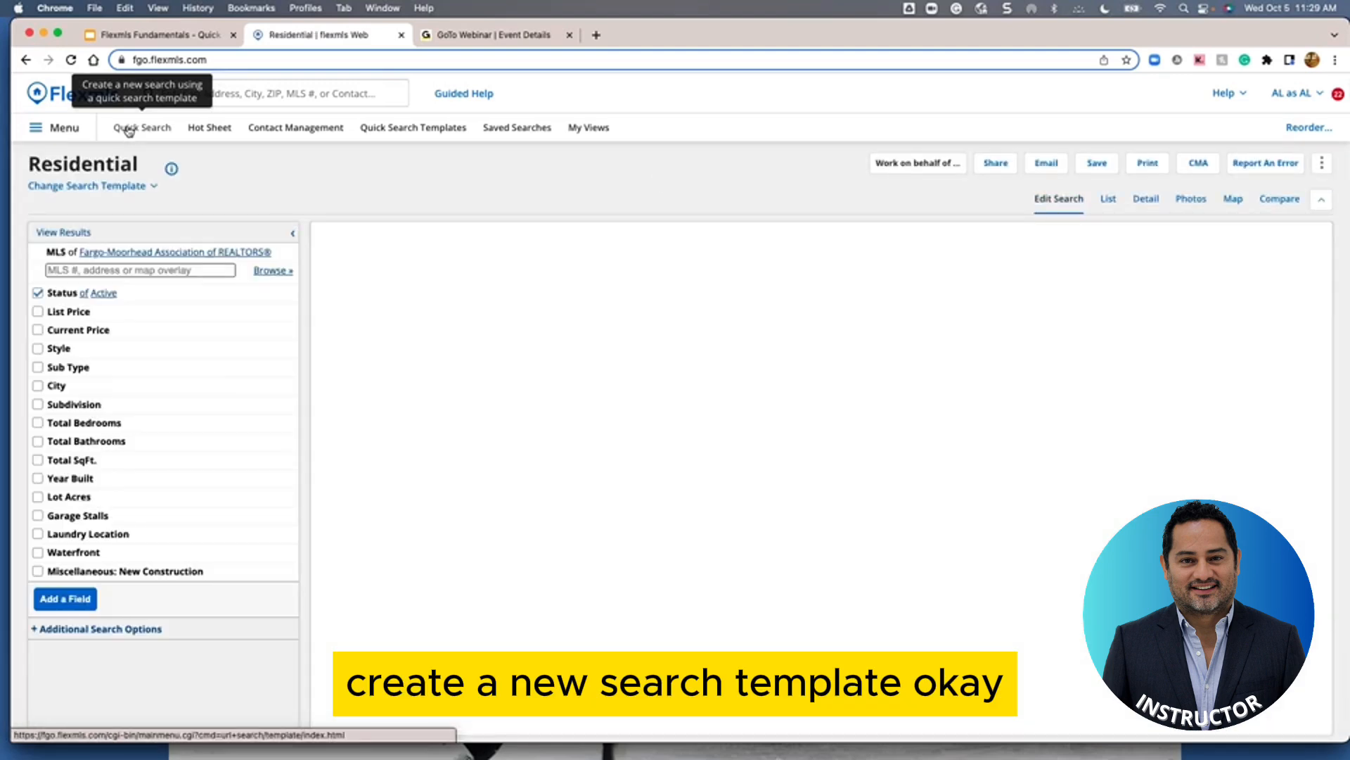
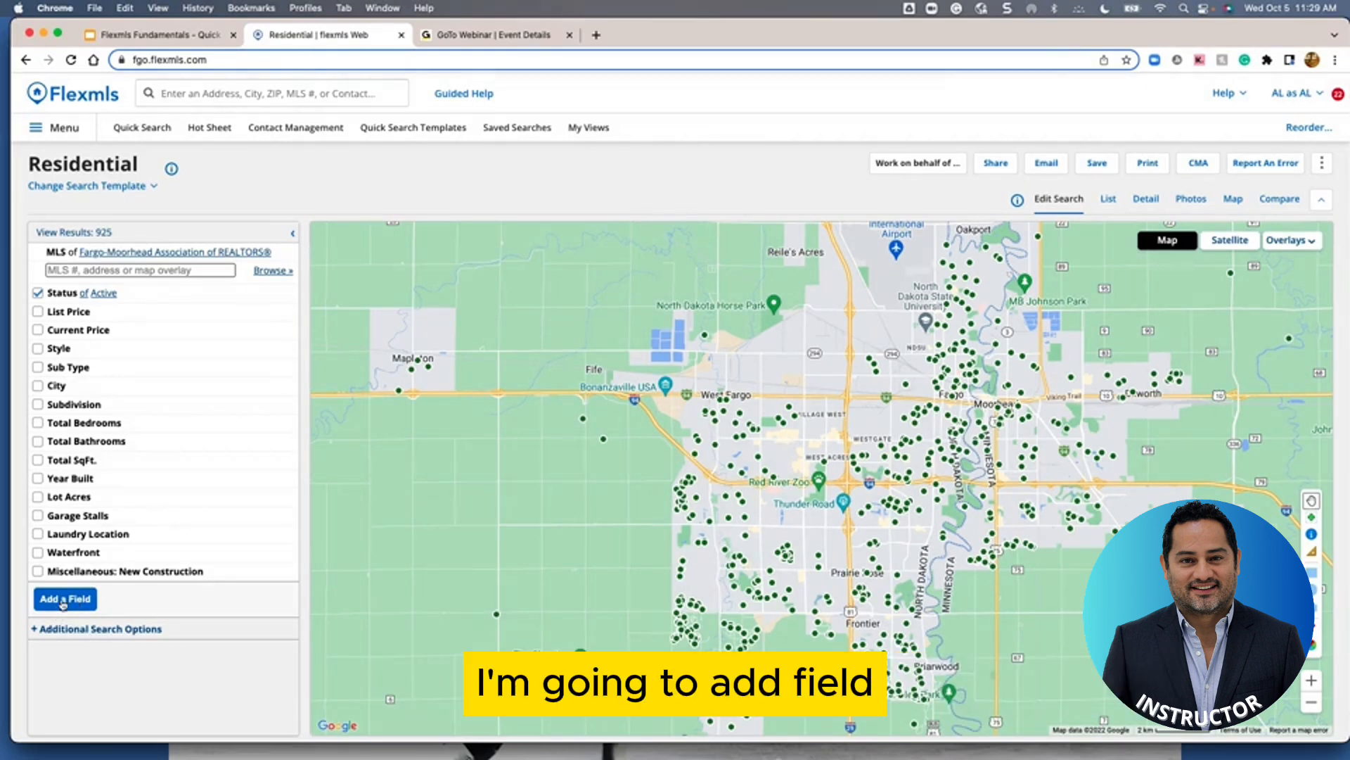
# Add the High School field to the Residential search criteria
pyautogui.click(63, 599)
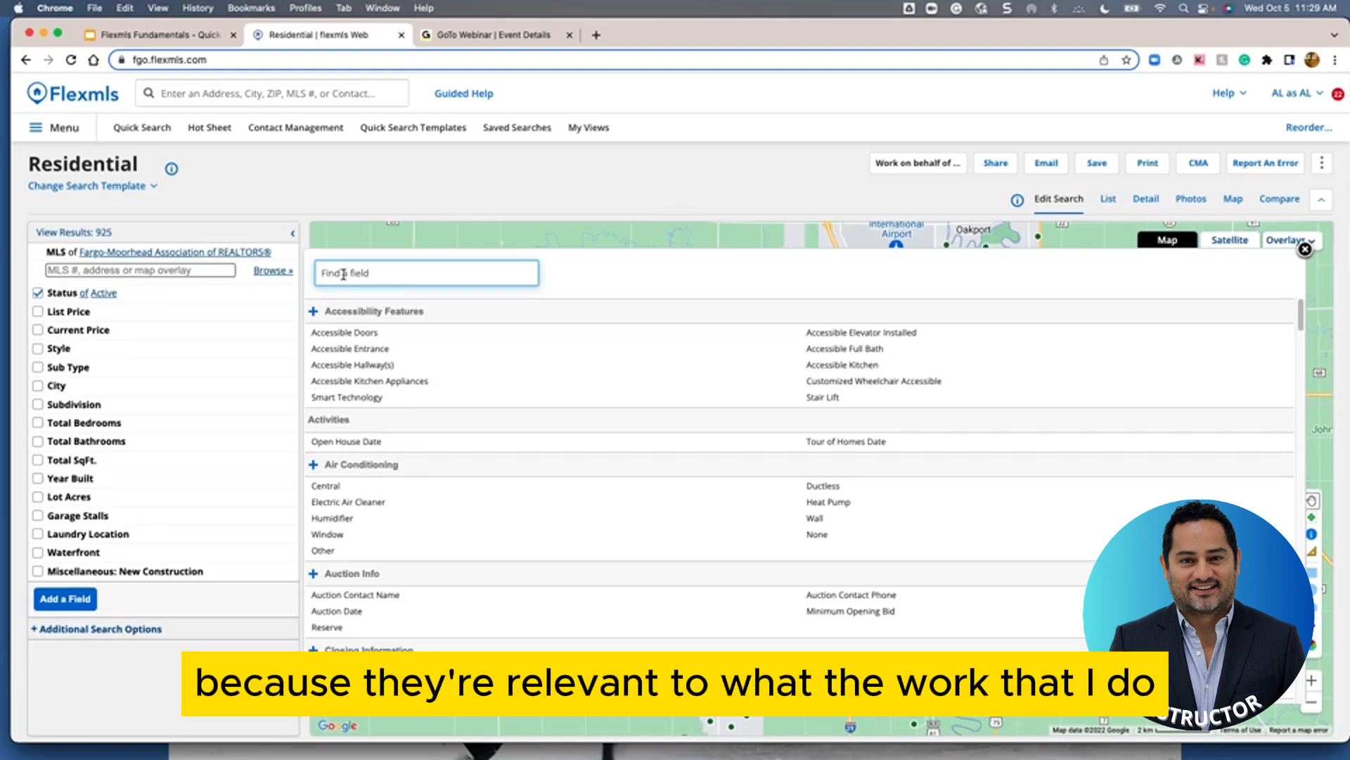
pyautogui.write('high')
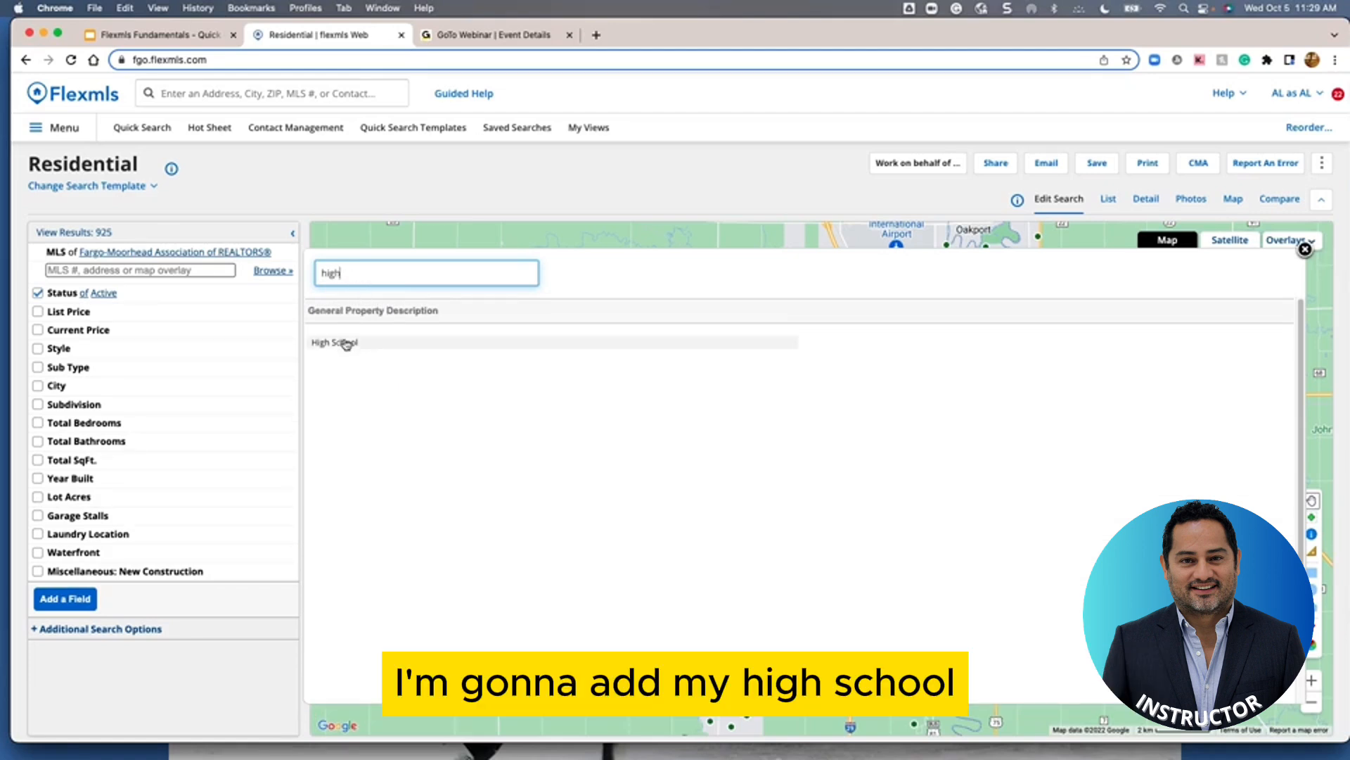
pyautogui.click(347, 344)
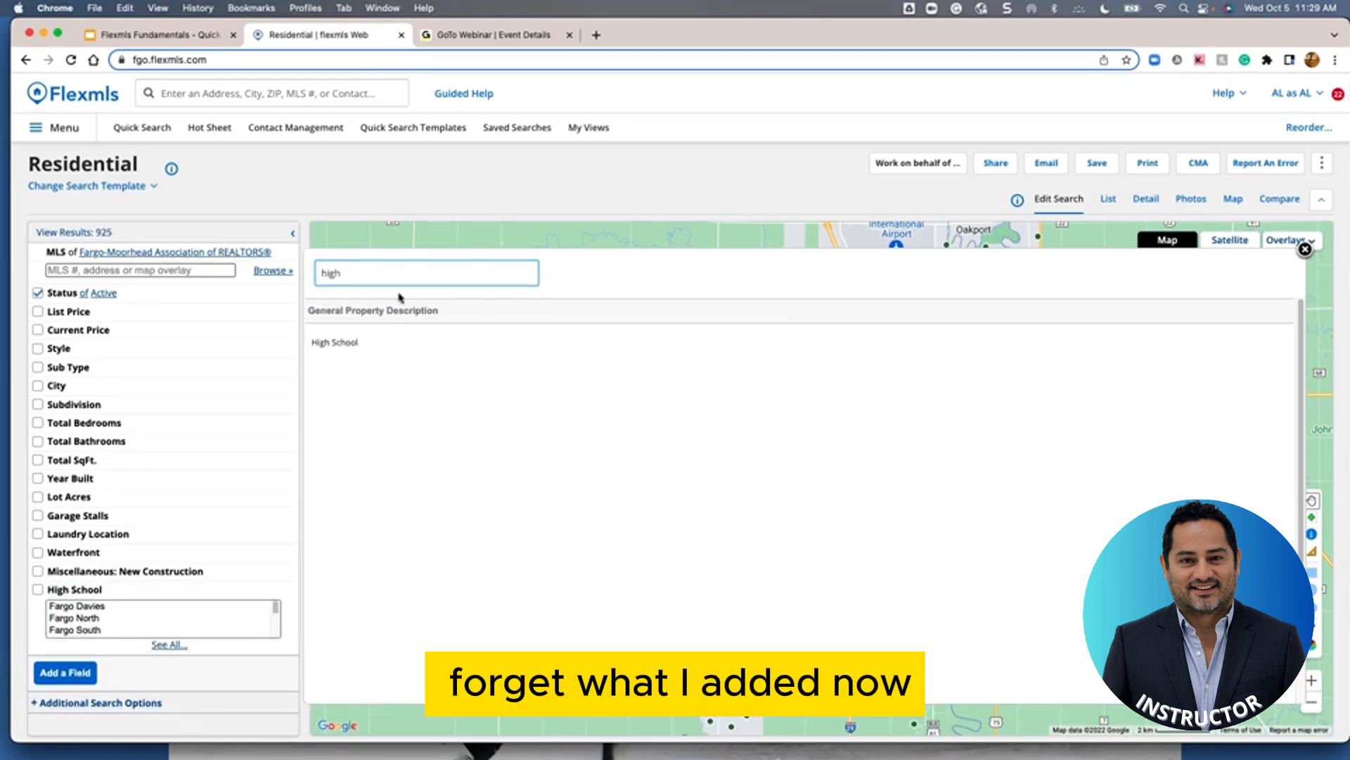
# Add Exterior Amenities Fenced Full and Fenced Partial criteria, then remove Subdivision
pyautogui.moveTo(343, 274); pyautogui.dragTo(306, 270)
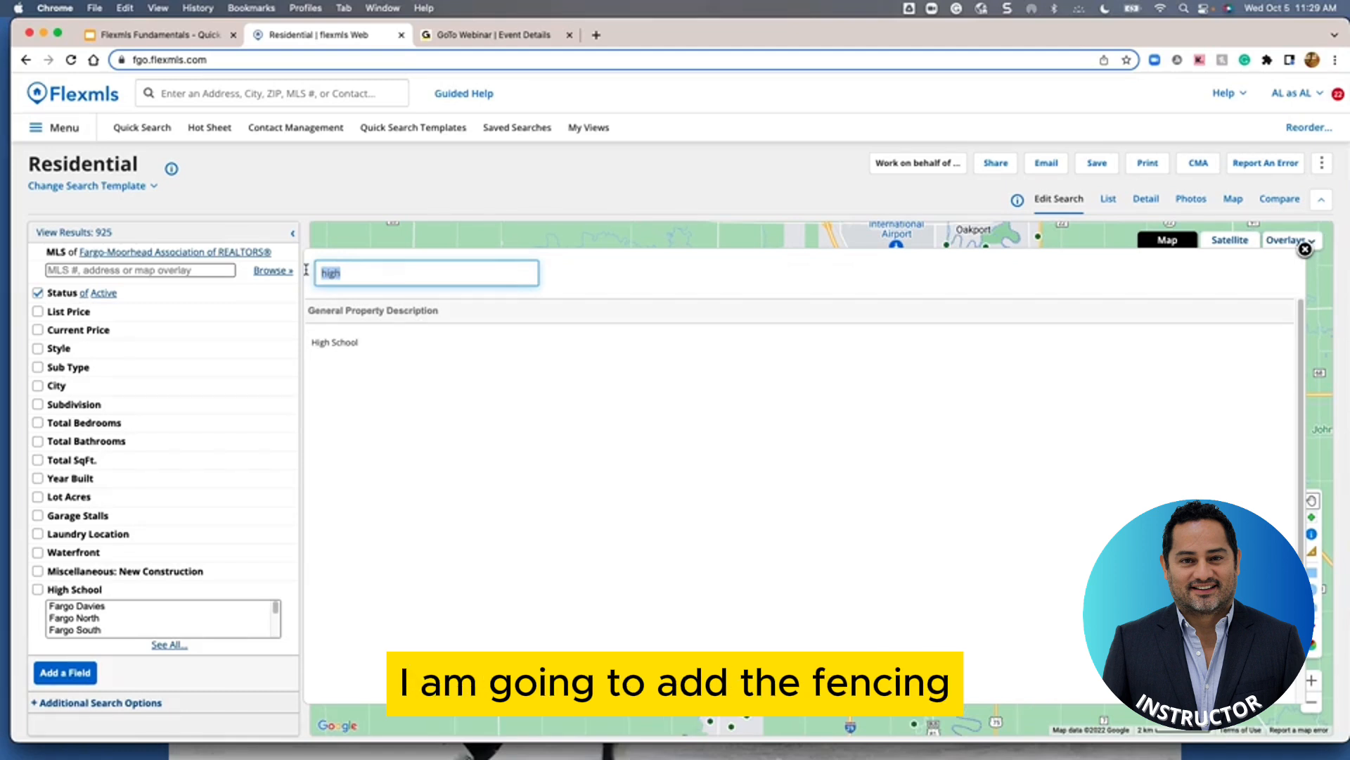
pyautogui.press('BackSpace')
pyautogui.write('fen')
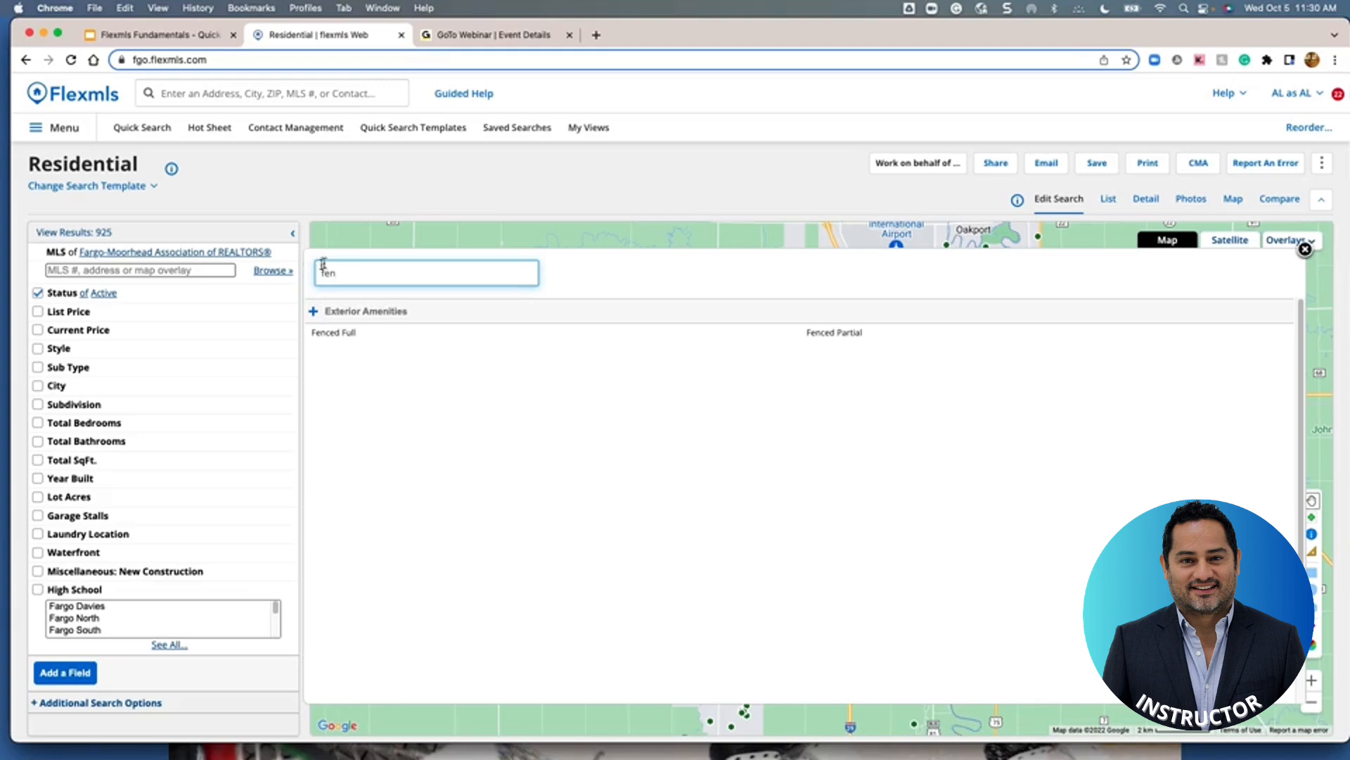
pyautogui.click(326, 332)
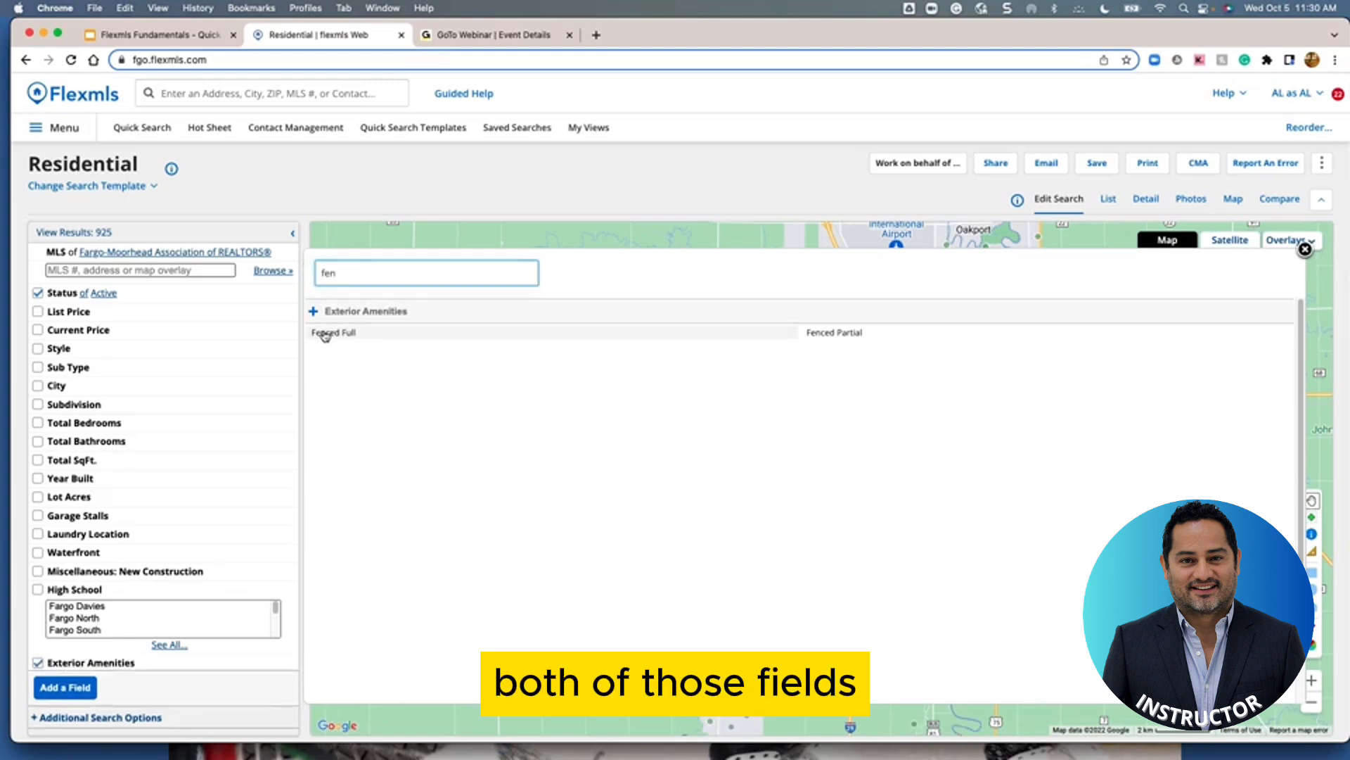
pyautogui.click(849, 333)
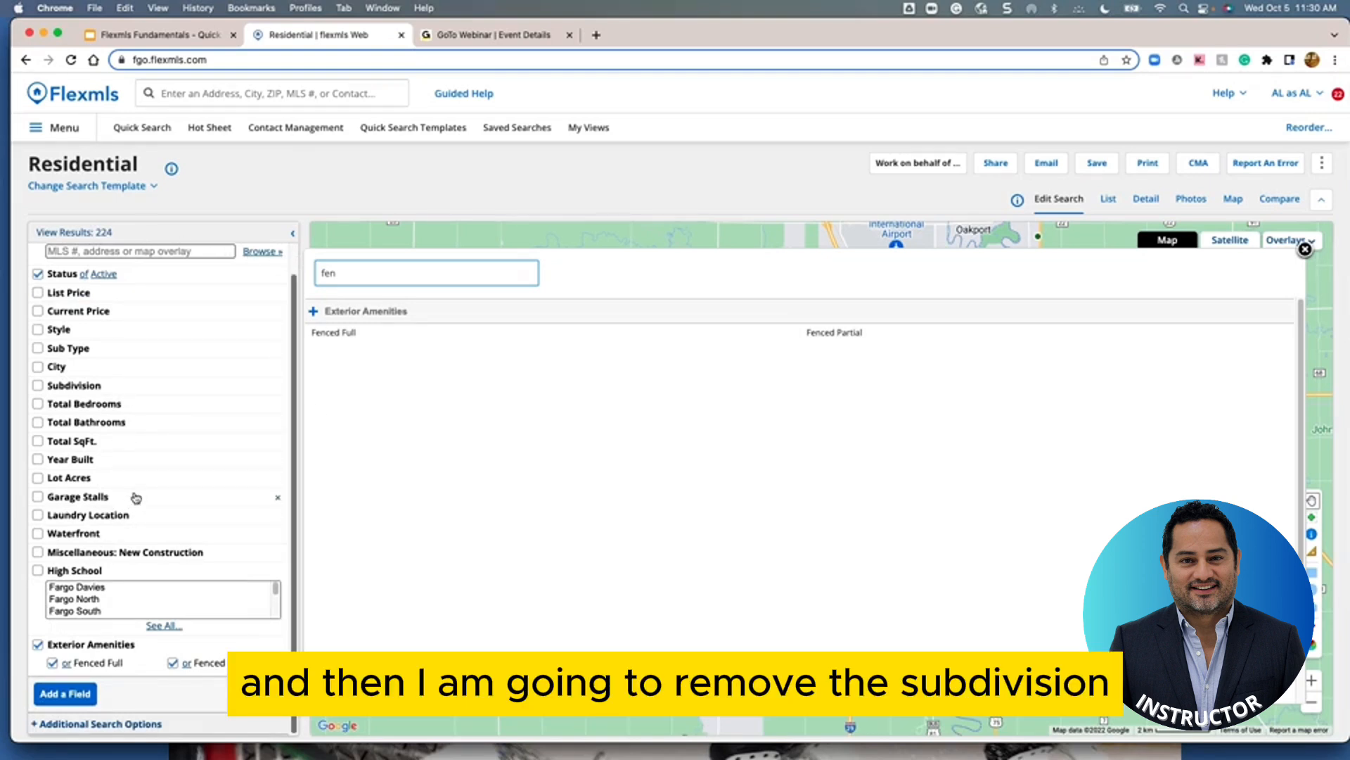
pyautogui.click(279, 389)
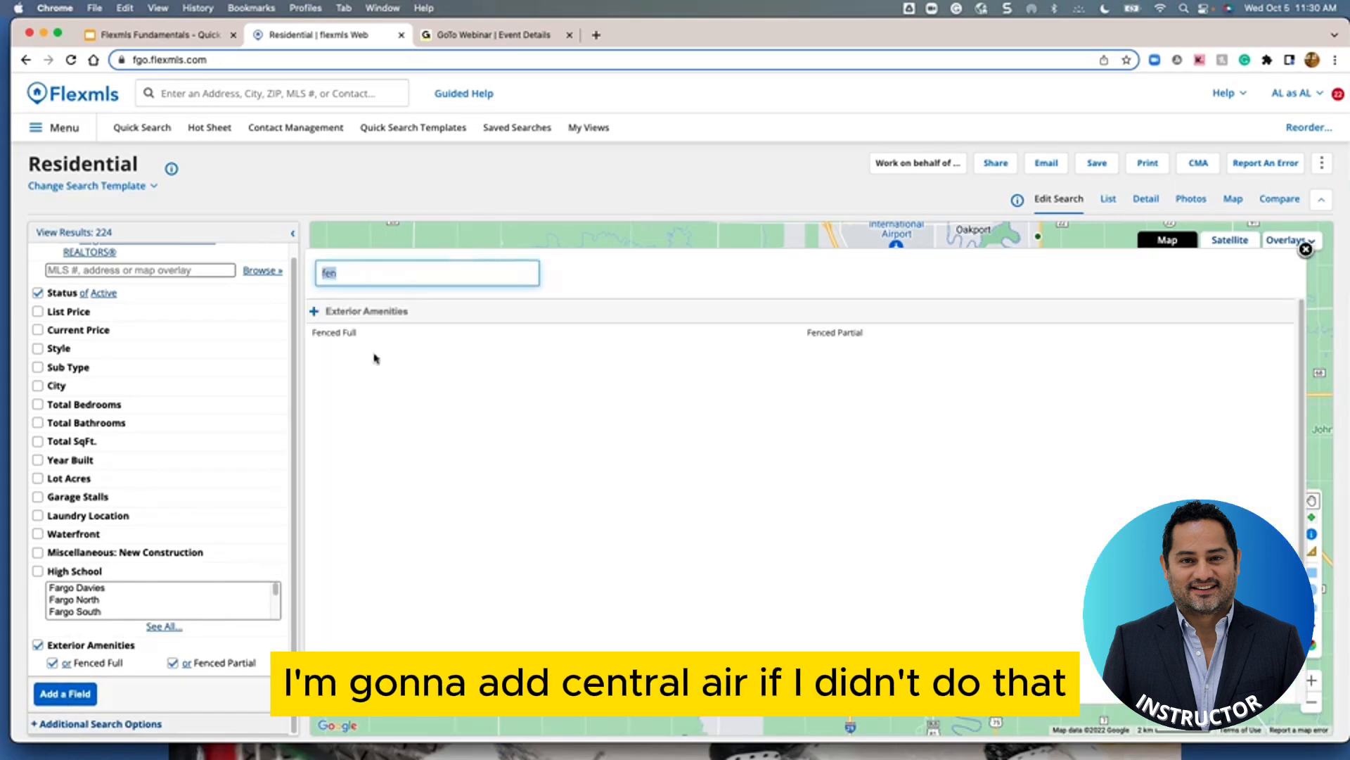
# Add Air Conditioning: Central, remove the Waterfront field, and close the field list
pyautogui.press('BackSpace')
pyautogui.press('BackSpace')
pyautogui.press('BackSpace')
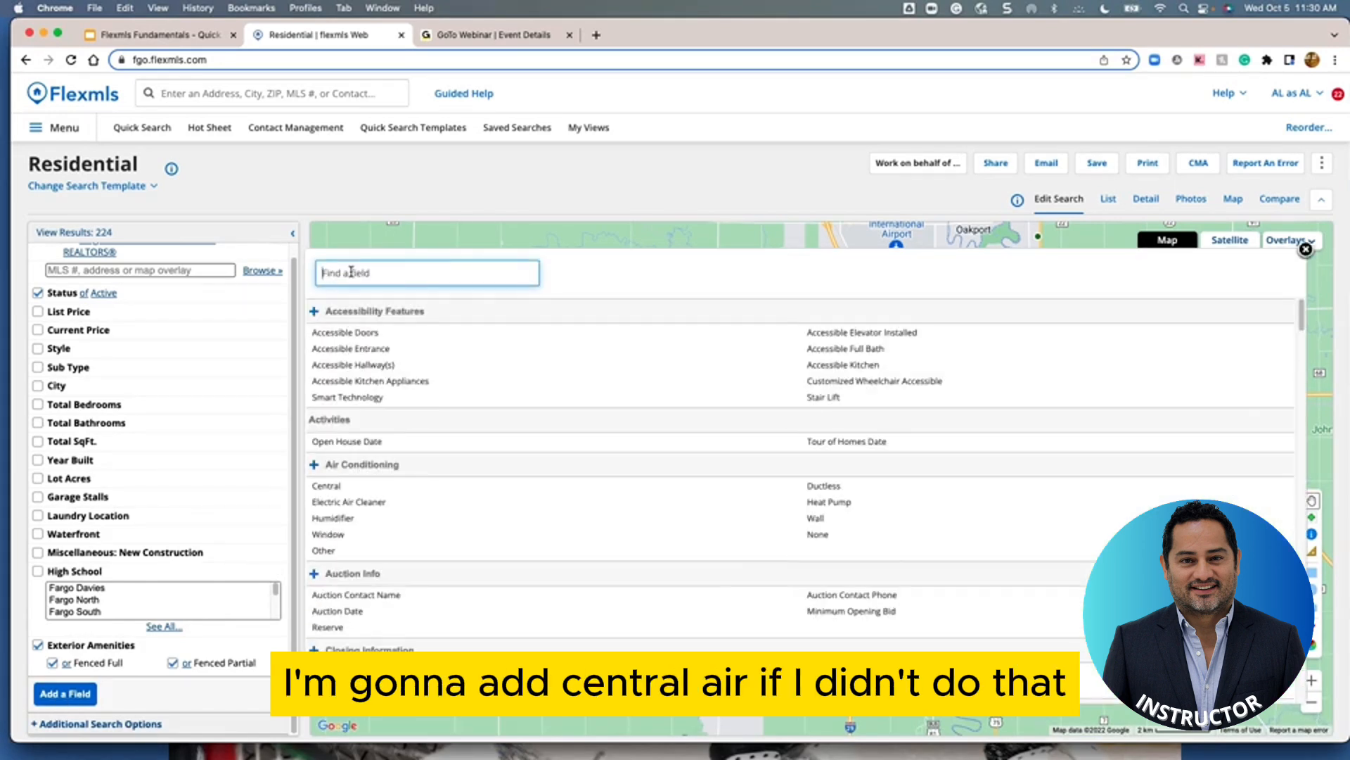
pyautogui.write('centr')
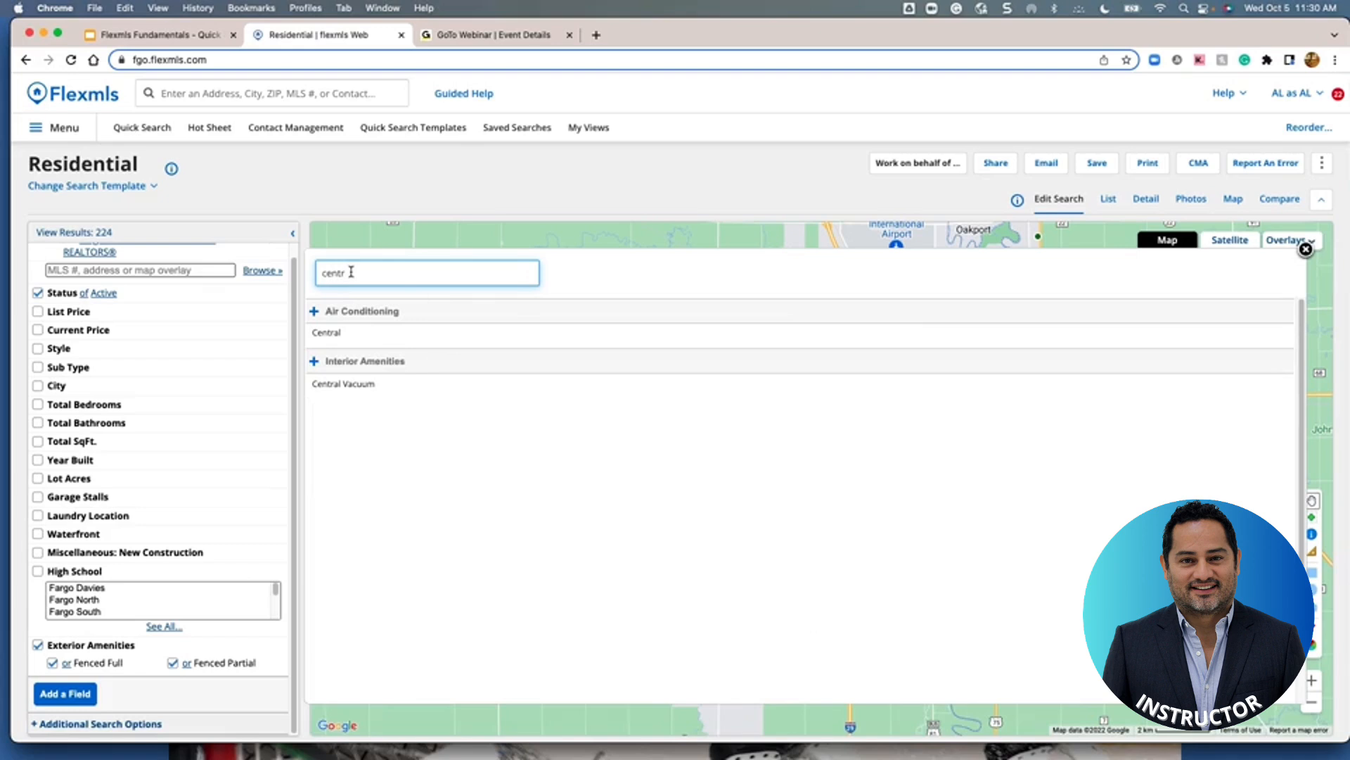
pyautogui.click(326, 332)
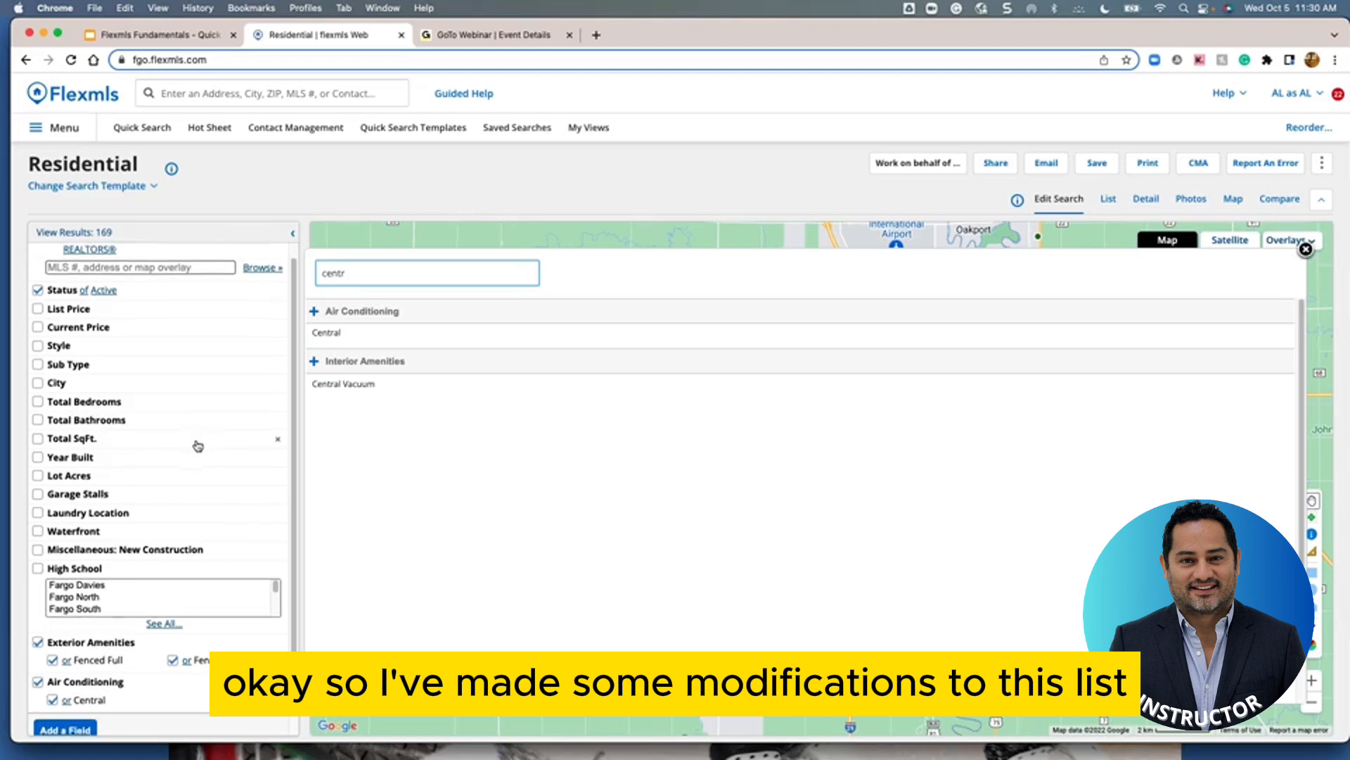
pyautogui.scroll(-1, 197, 444)
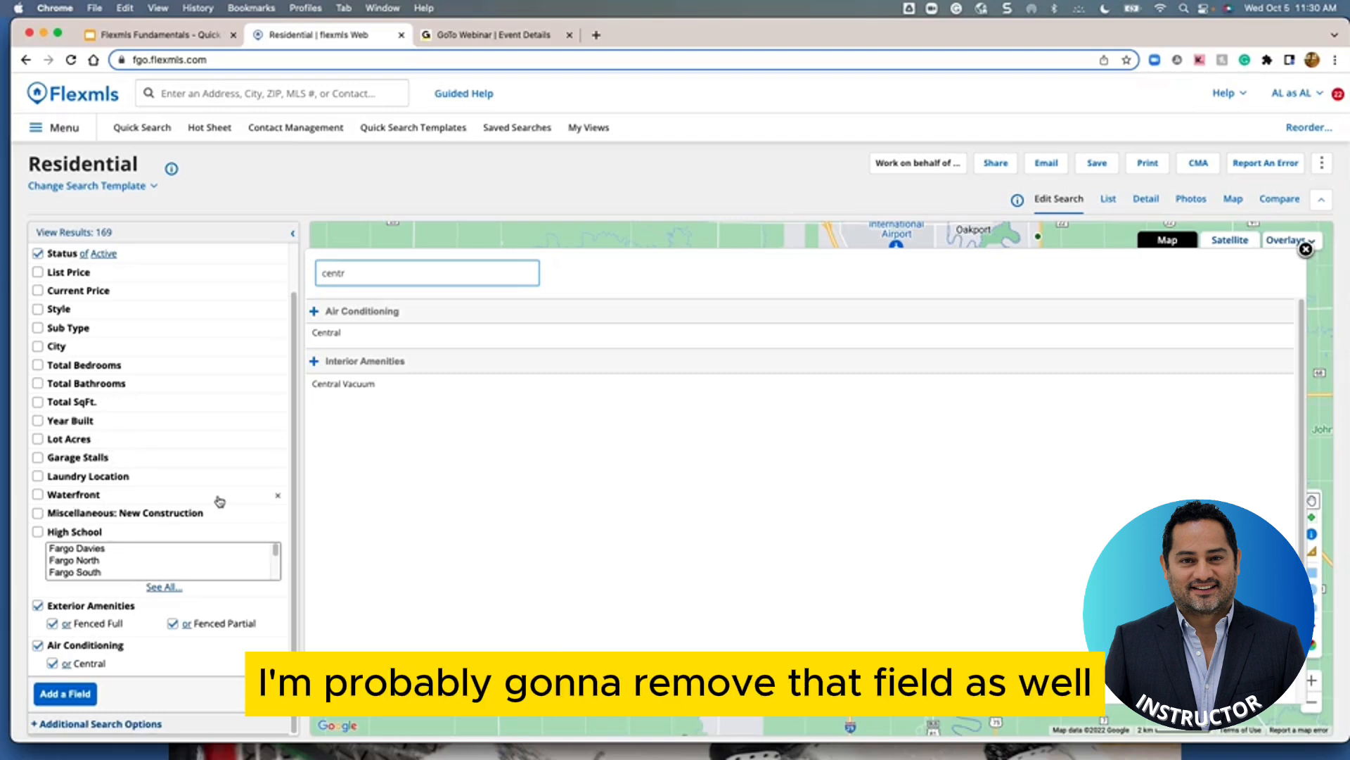
pyautogui.click(278, 497)
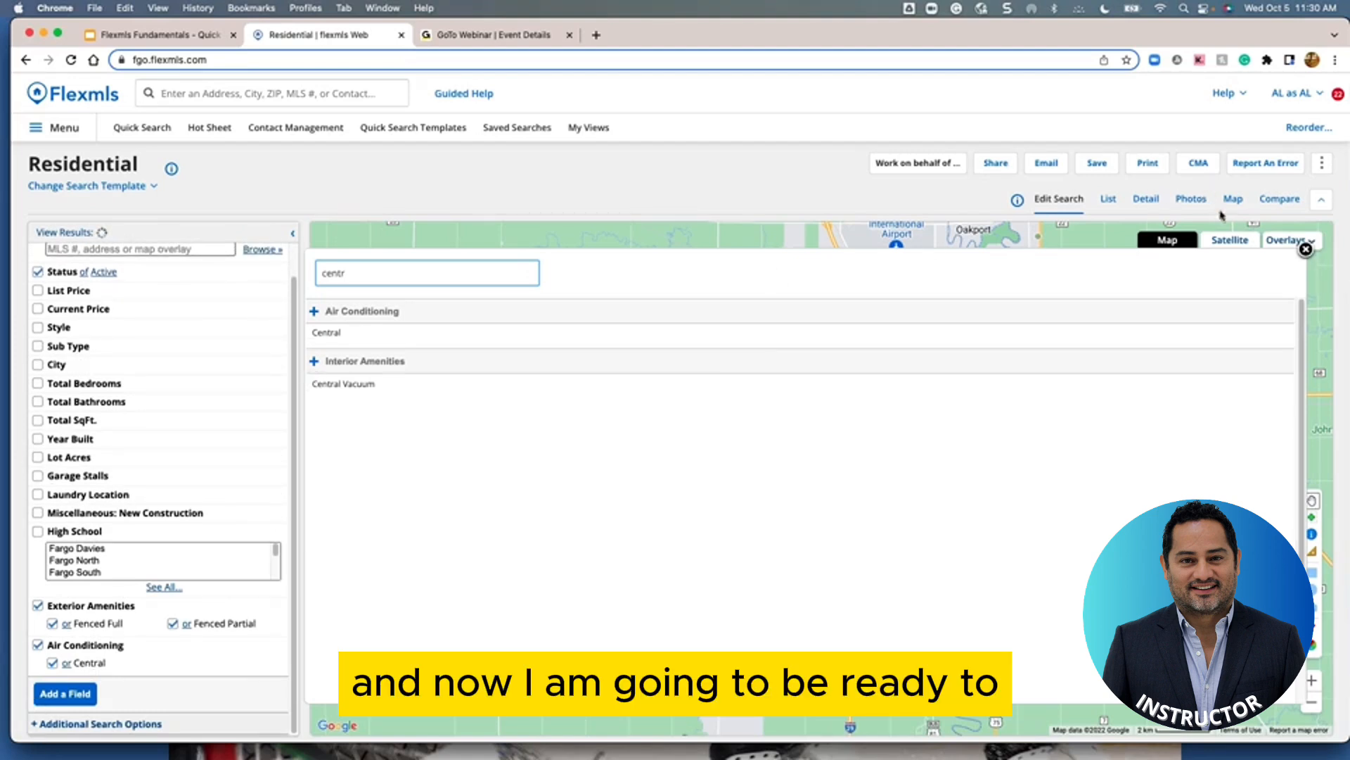
pyautogui.click(1306, 249)
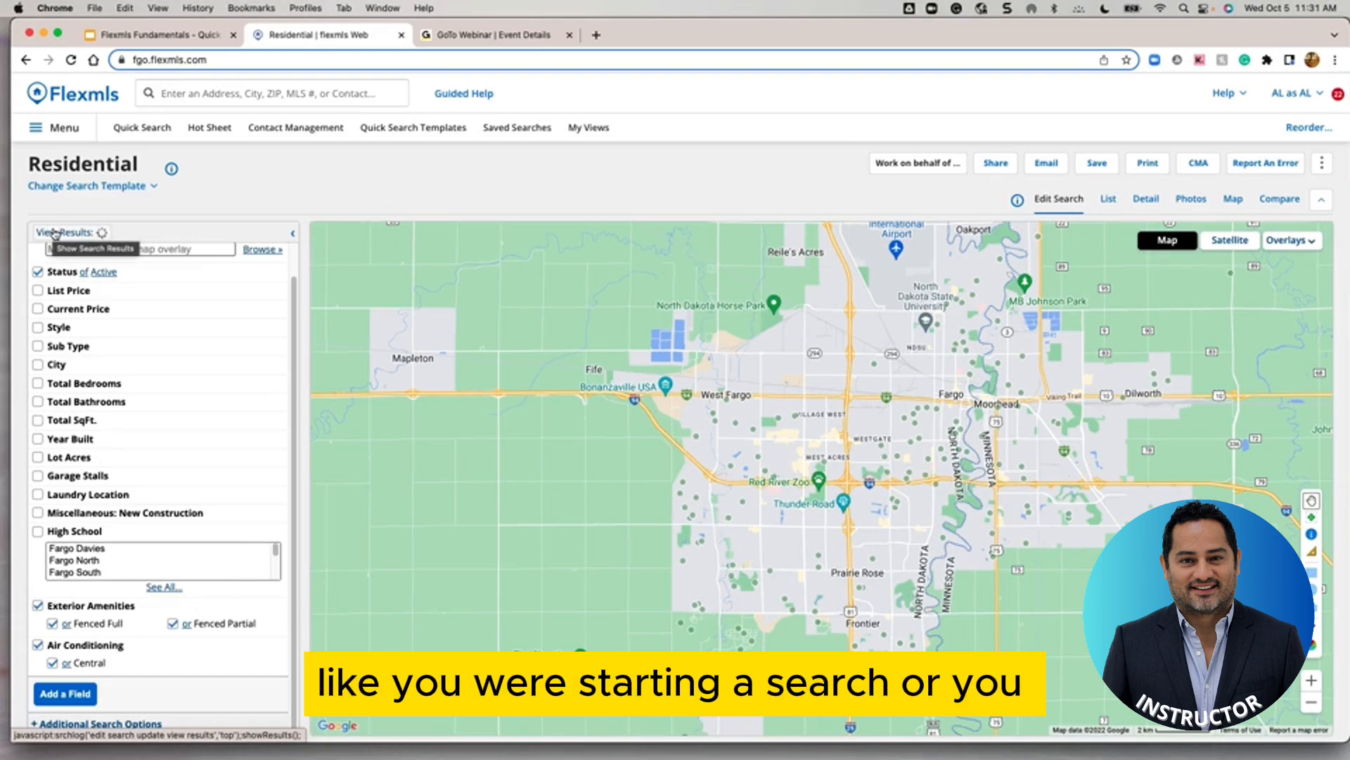
pyautogui.click(54, 233)
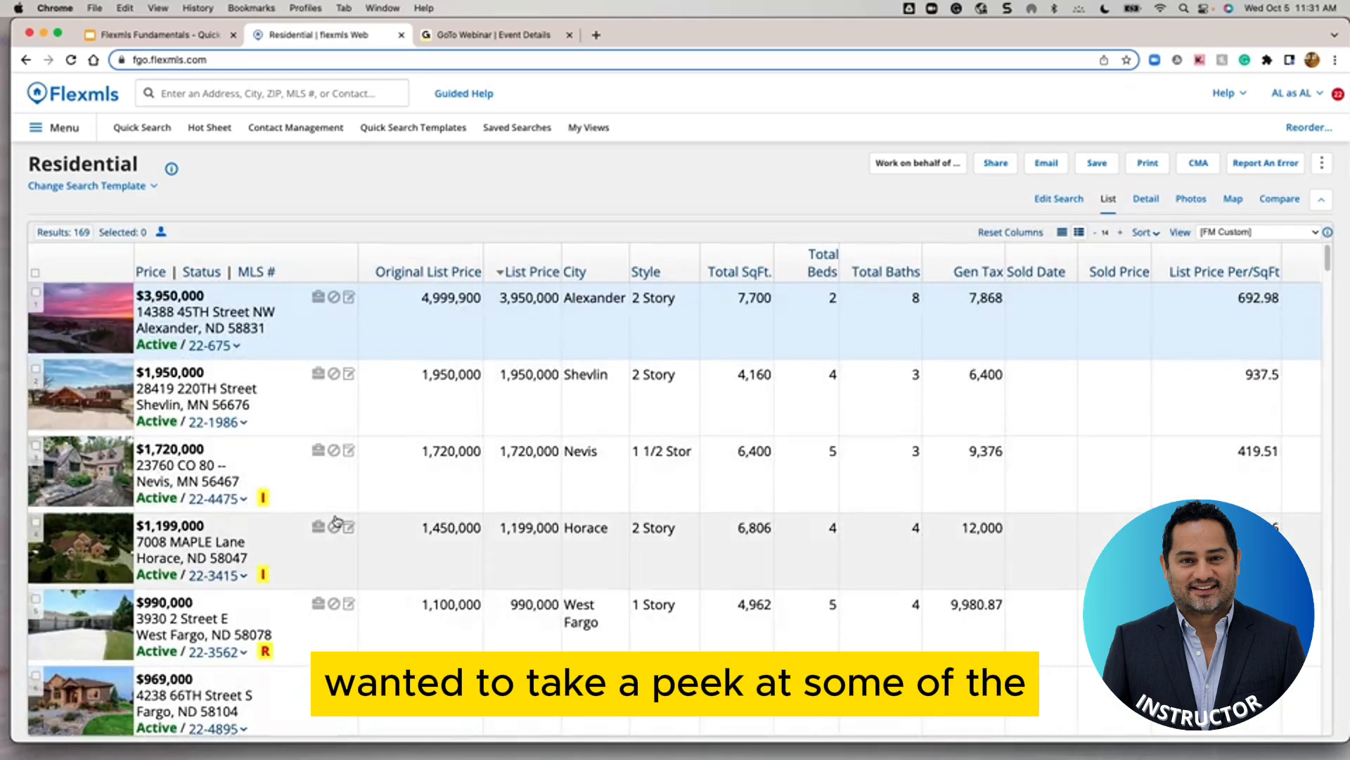
pyautogui.scroll(-3, 336, 520)
pyautogui.scroll(-2, 337, 520)
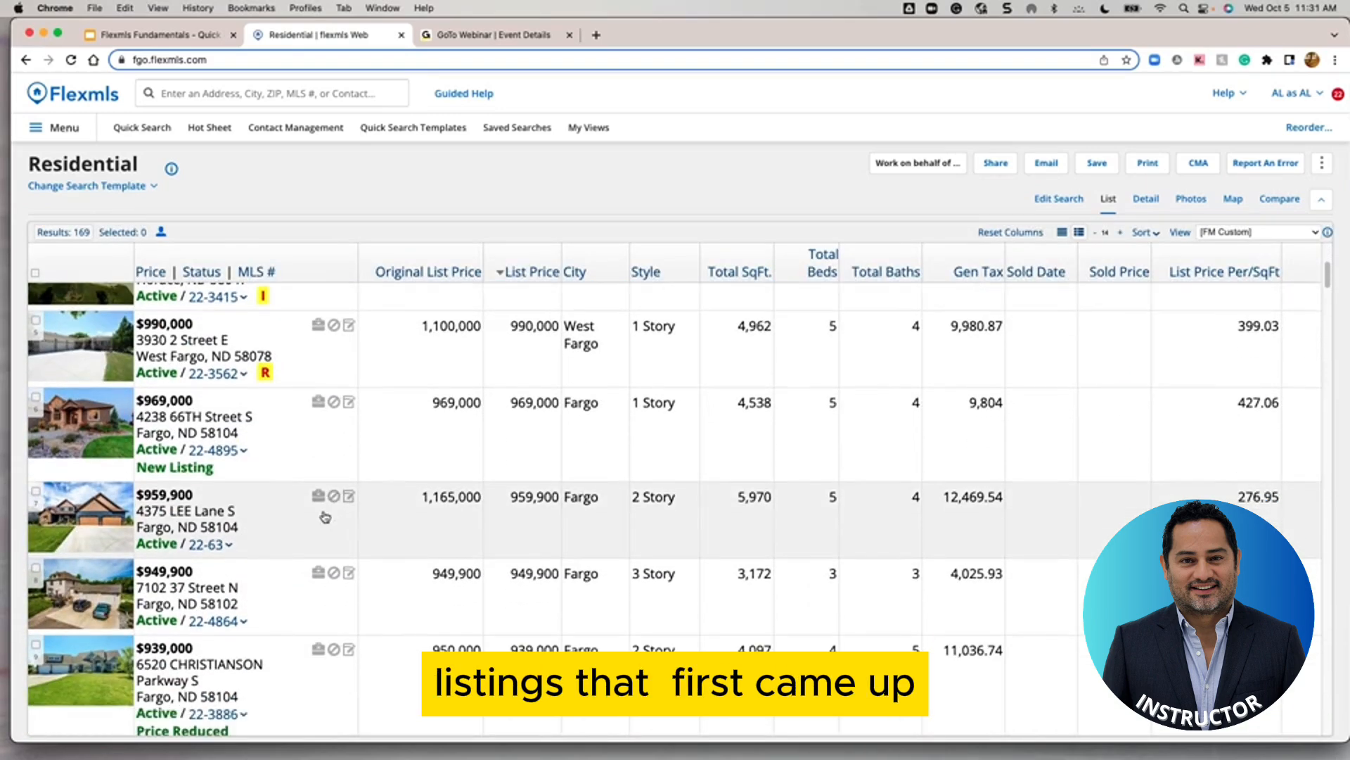
pyautogui.scroll(-4, 268, 431)
pyautogui.scroll(4, 271, 436)
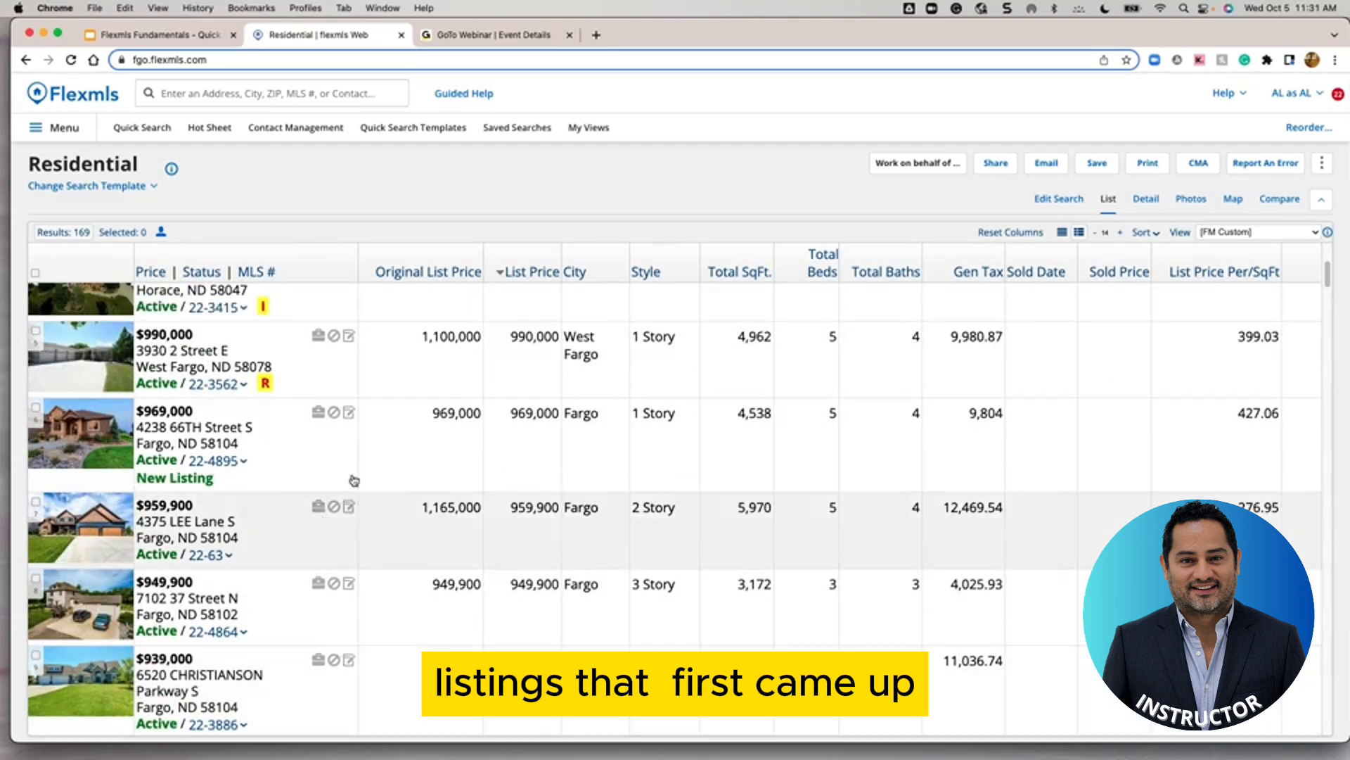
pyautogui.click(1191, 199)
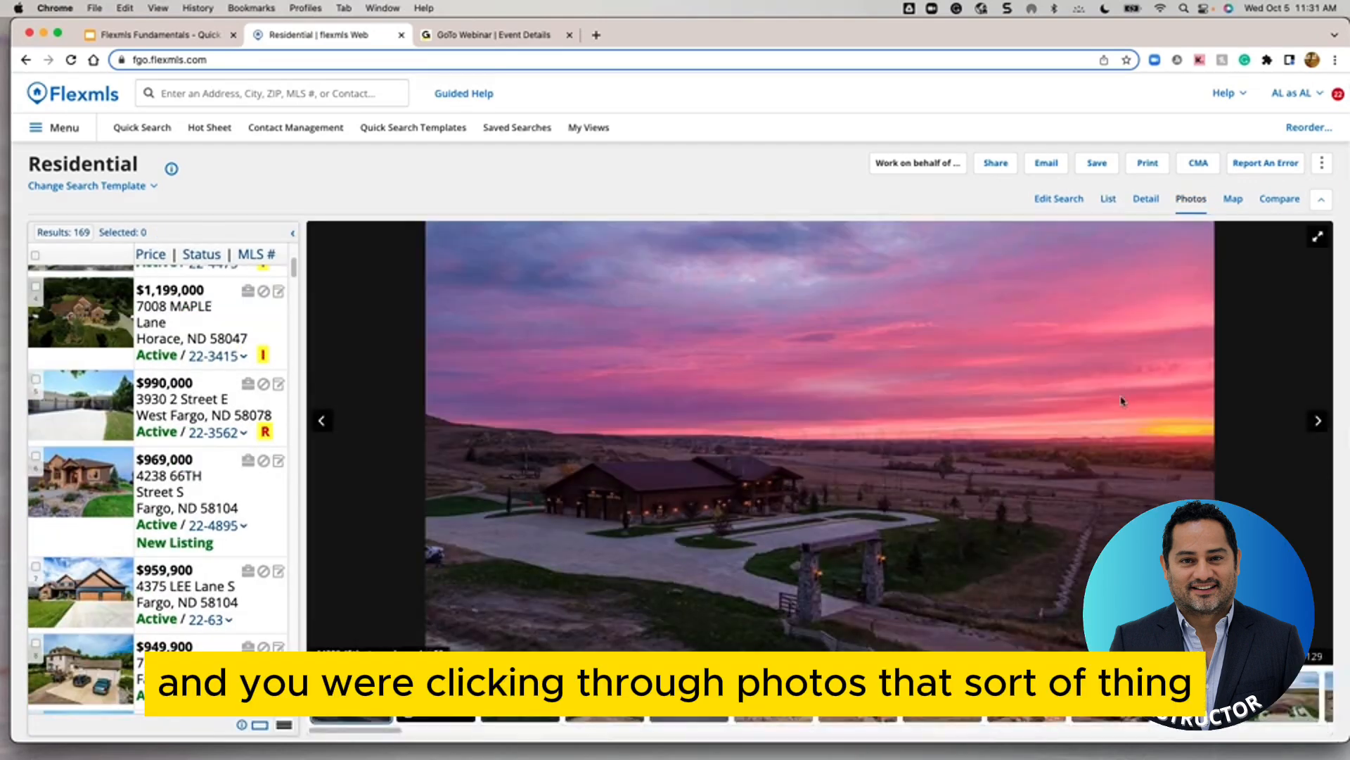
pyautogui.click(1317, 422)
pyautogui.click(1317, 422)
pyautogui.click(1317, 422)
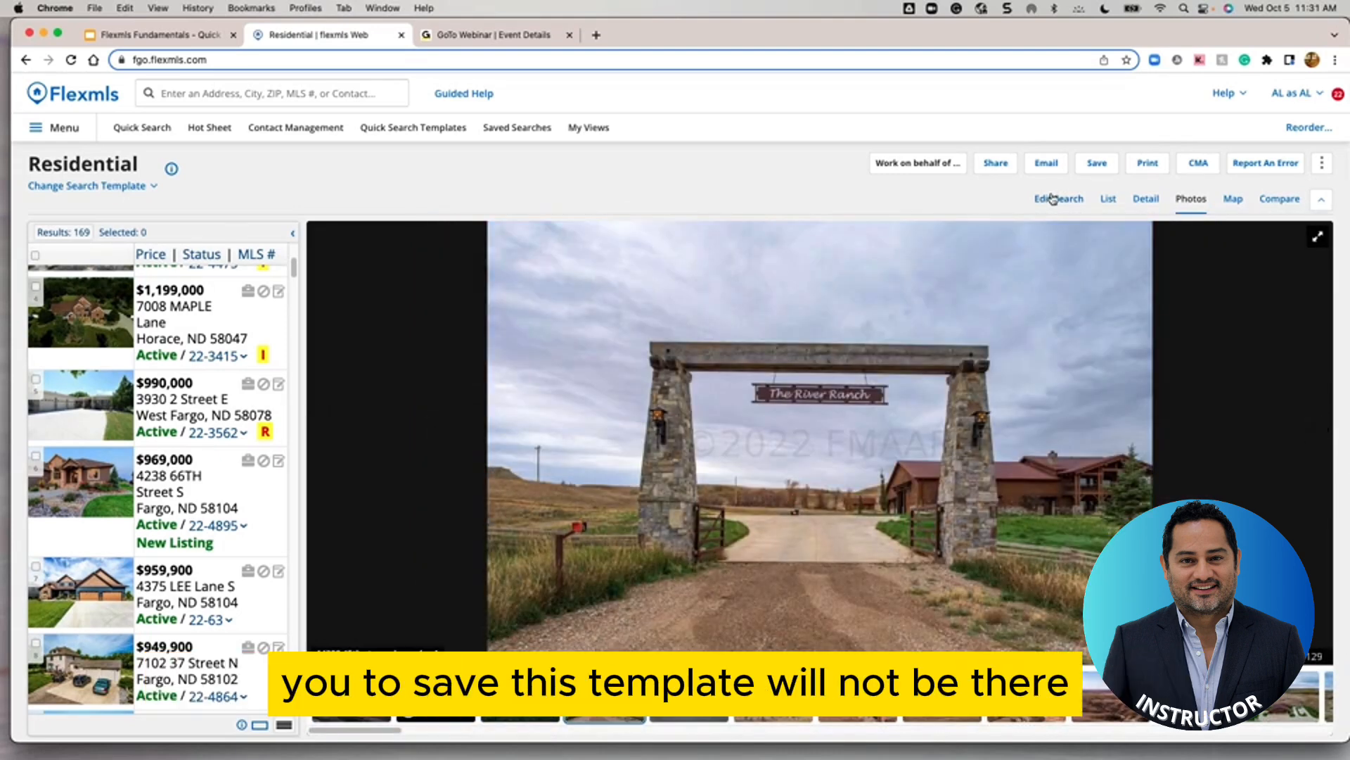
pyautogui.click(1097, 163)
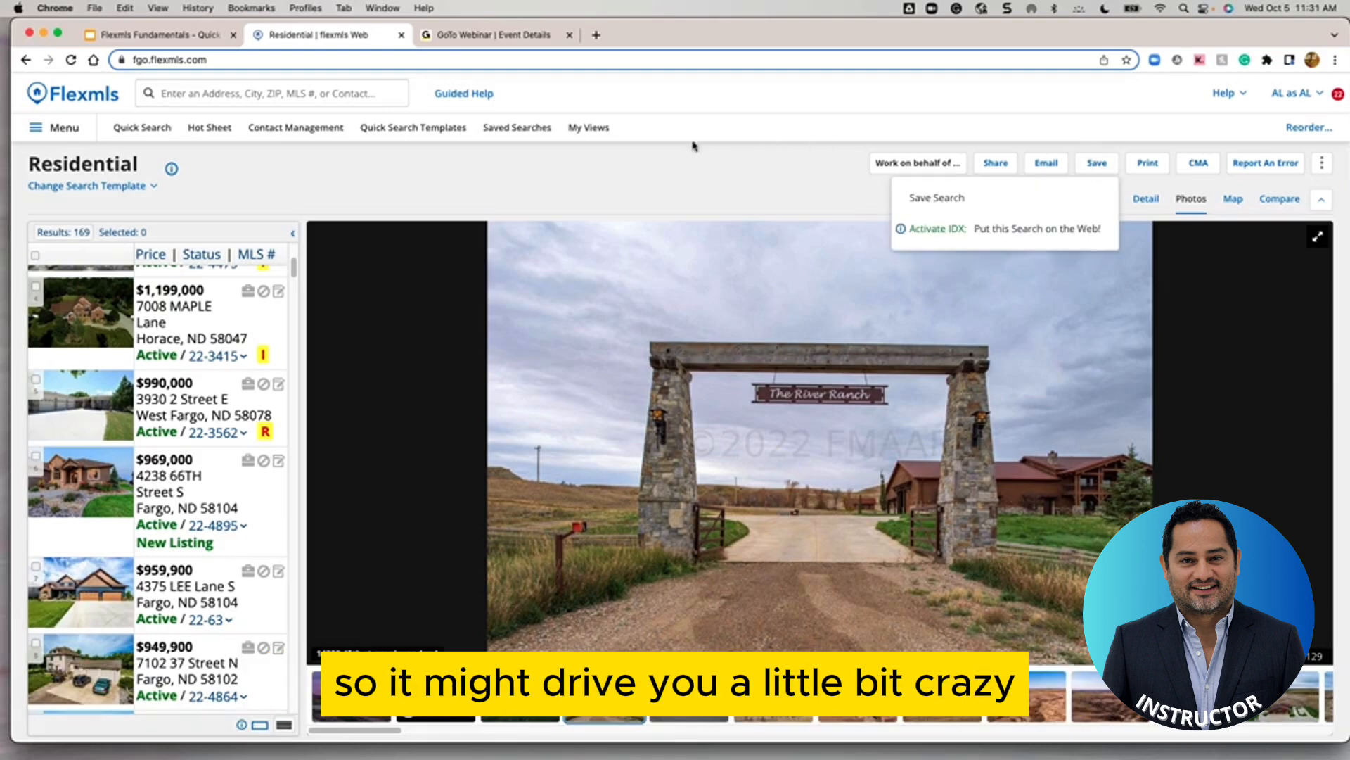
pyautogui.click(720, 166)
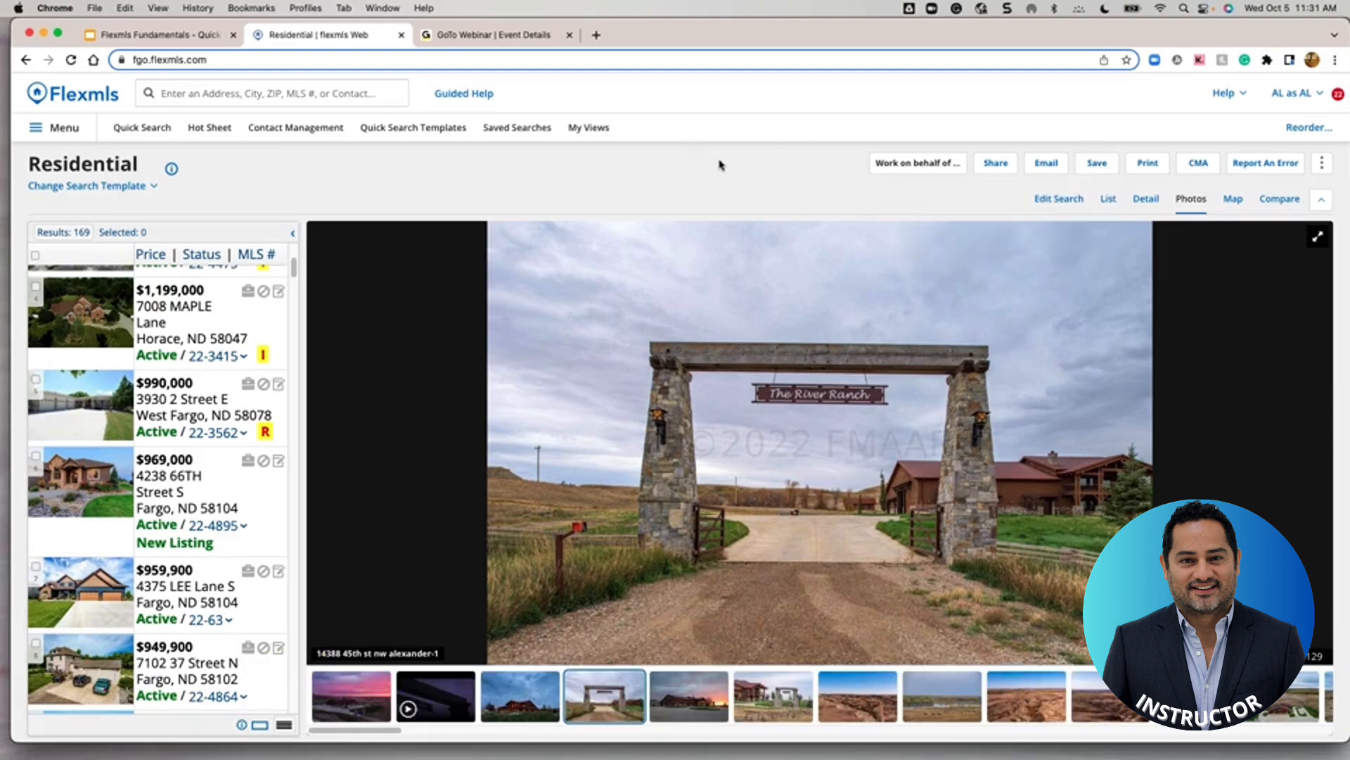
pyautogui.click(1057, 201)
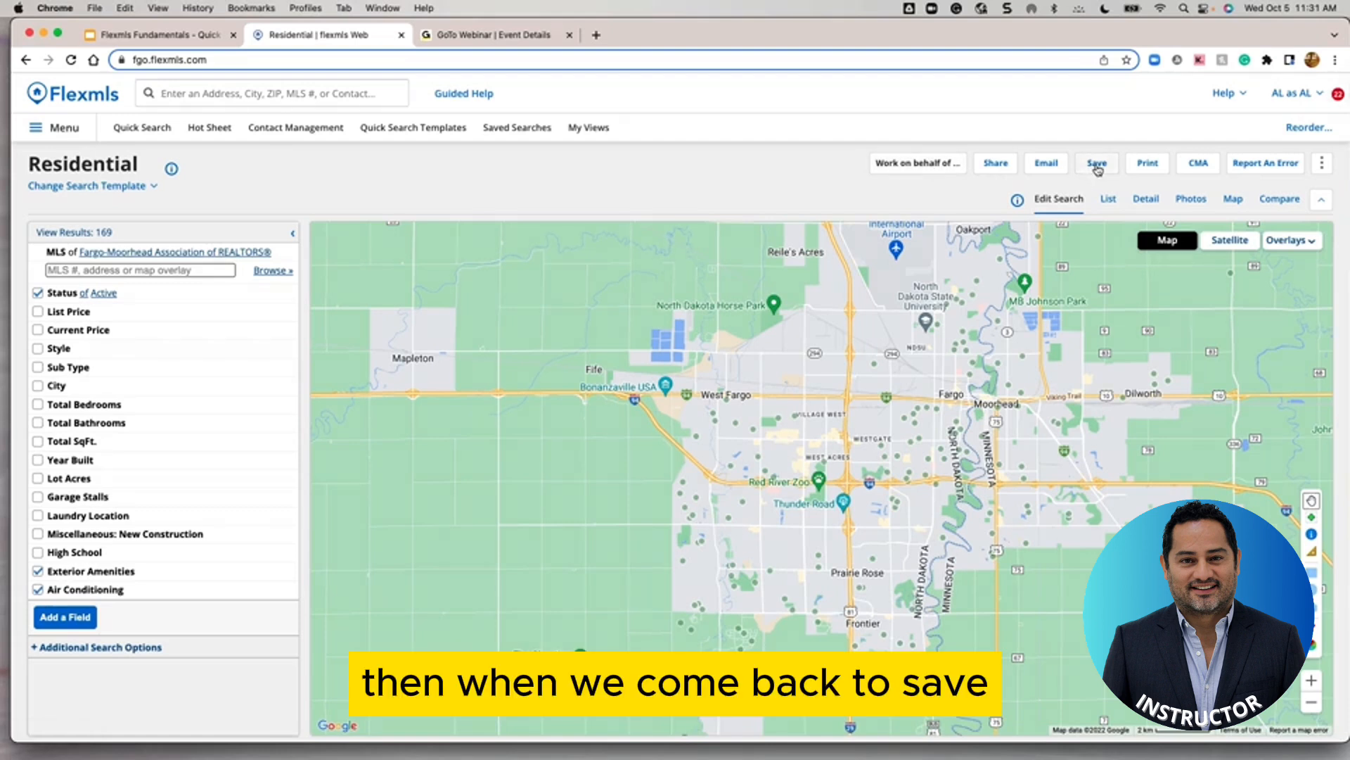
# Save the criteria as a new named quick search template linked to your custom view
pyautogui.click(1097, 166)
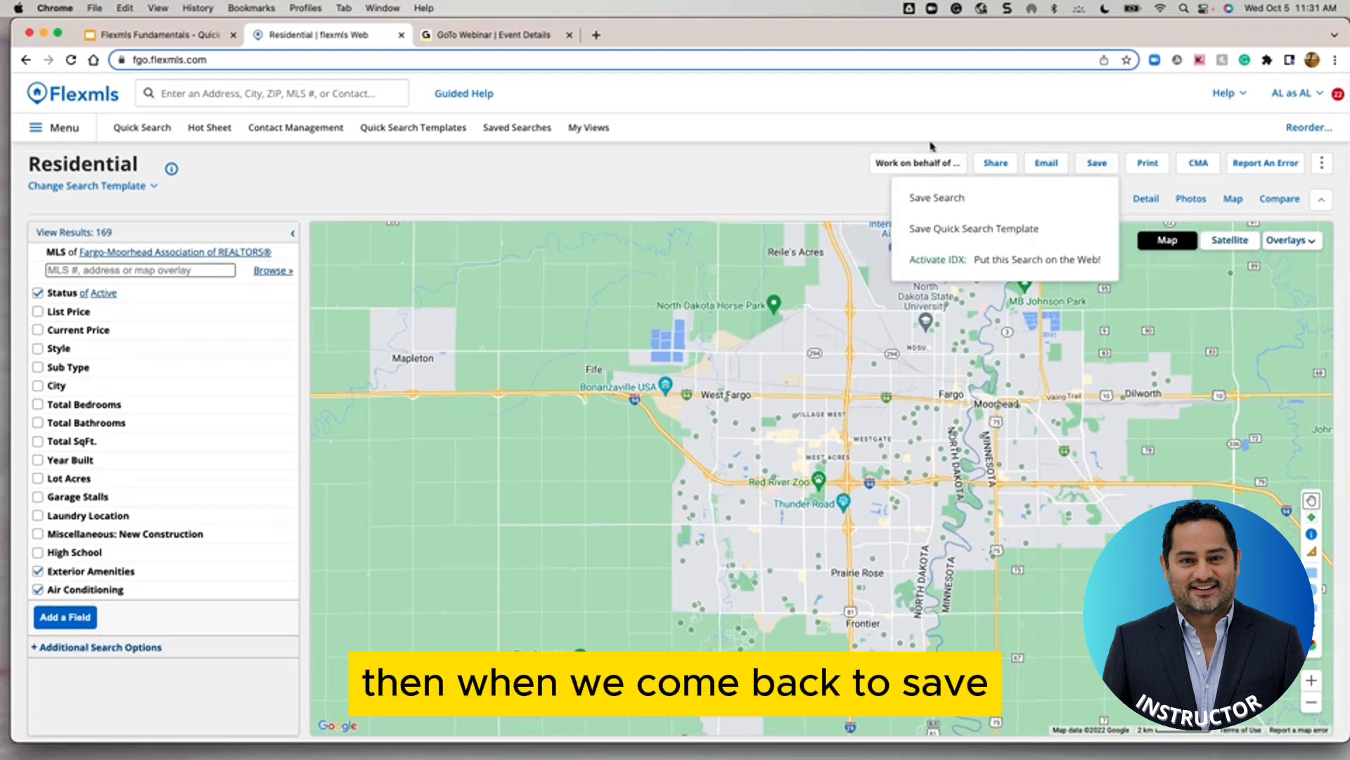
pyautogui.click(943, 230)
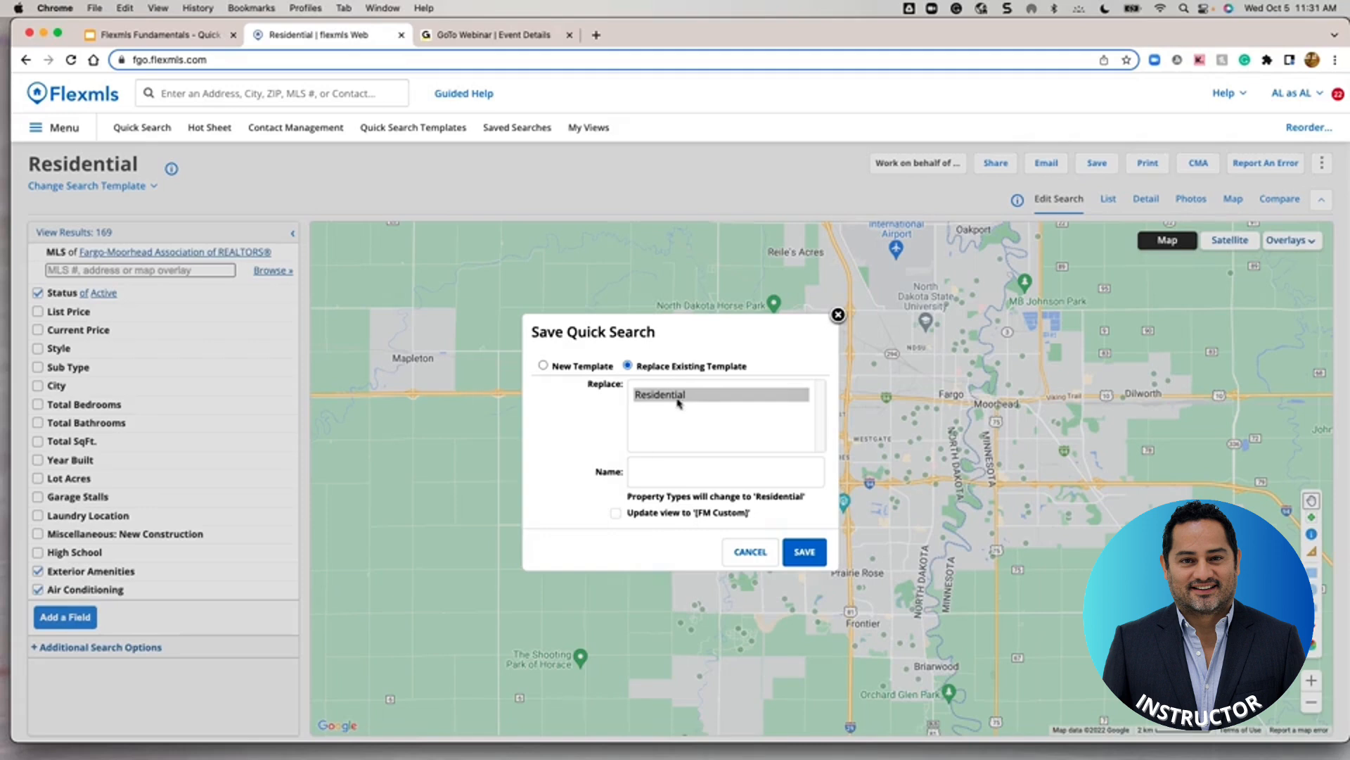
pyautogui.click(642, 471)
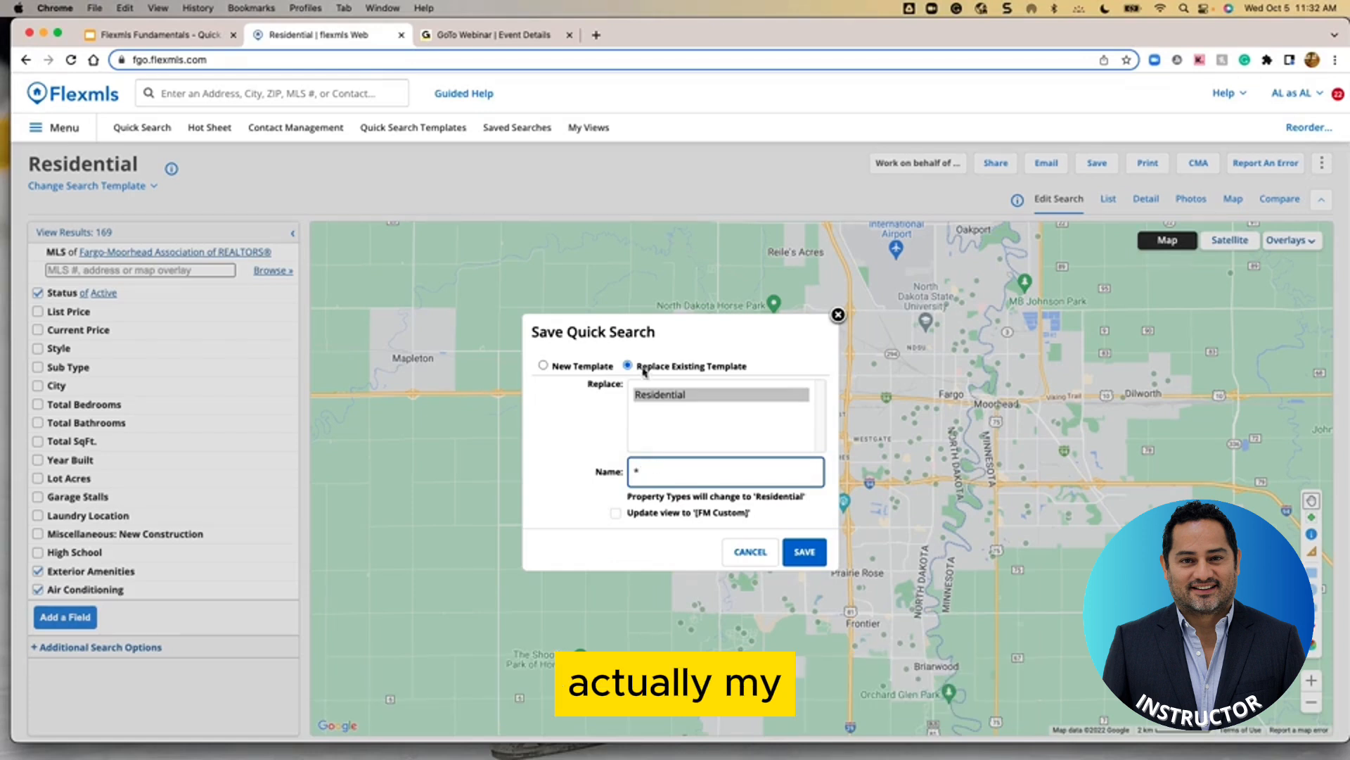
pyautogui.click(543, 366)
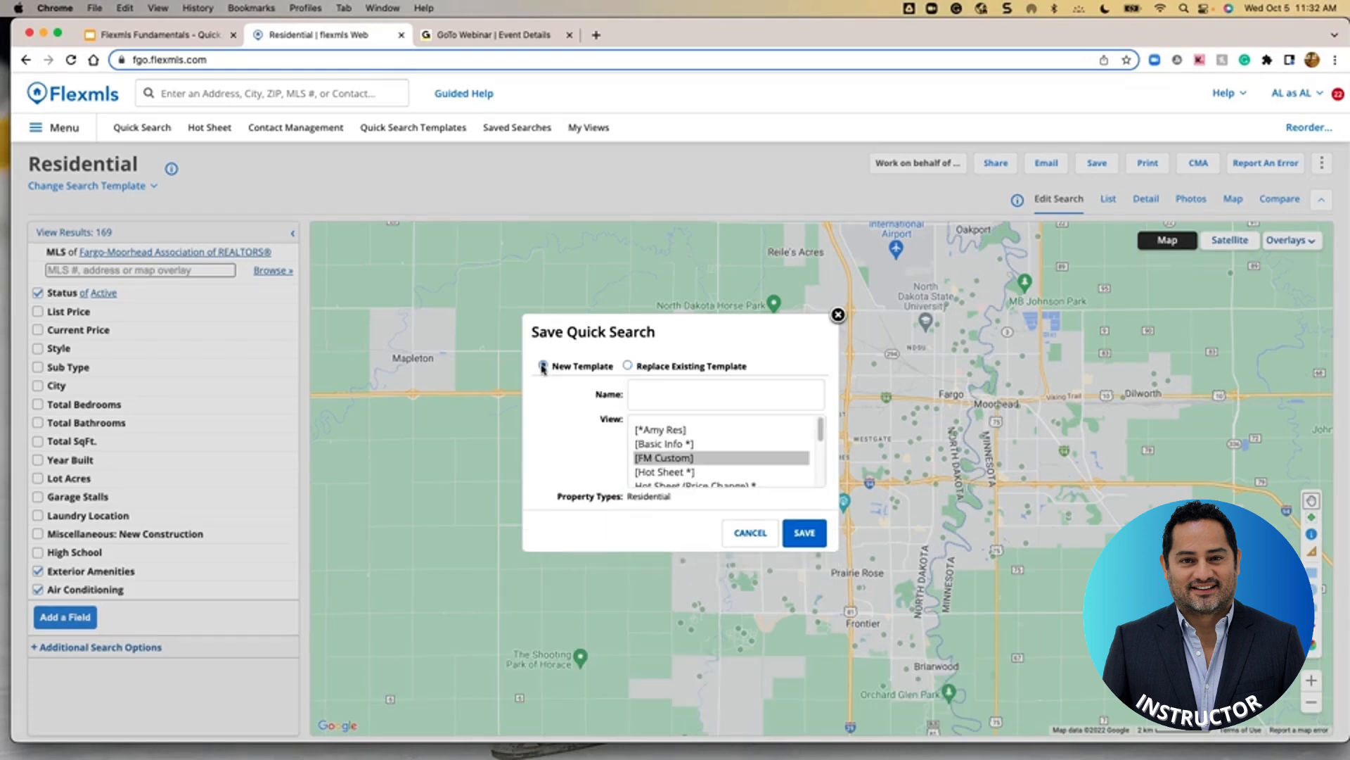
pyautogui.click(648, 391)
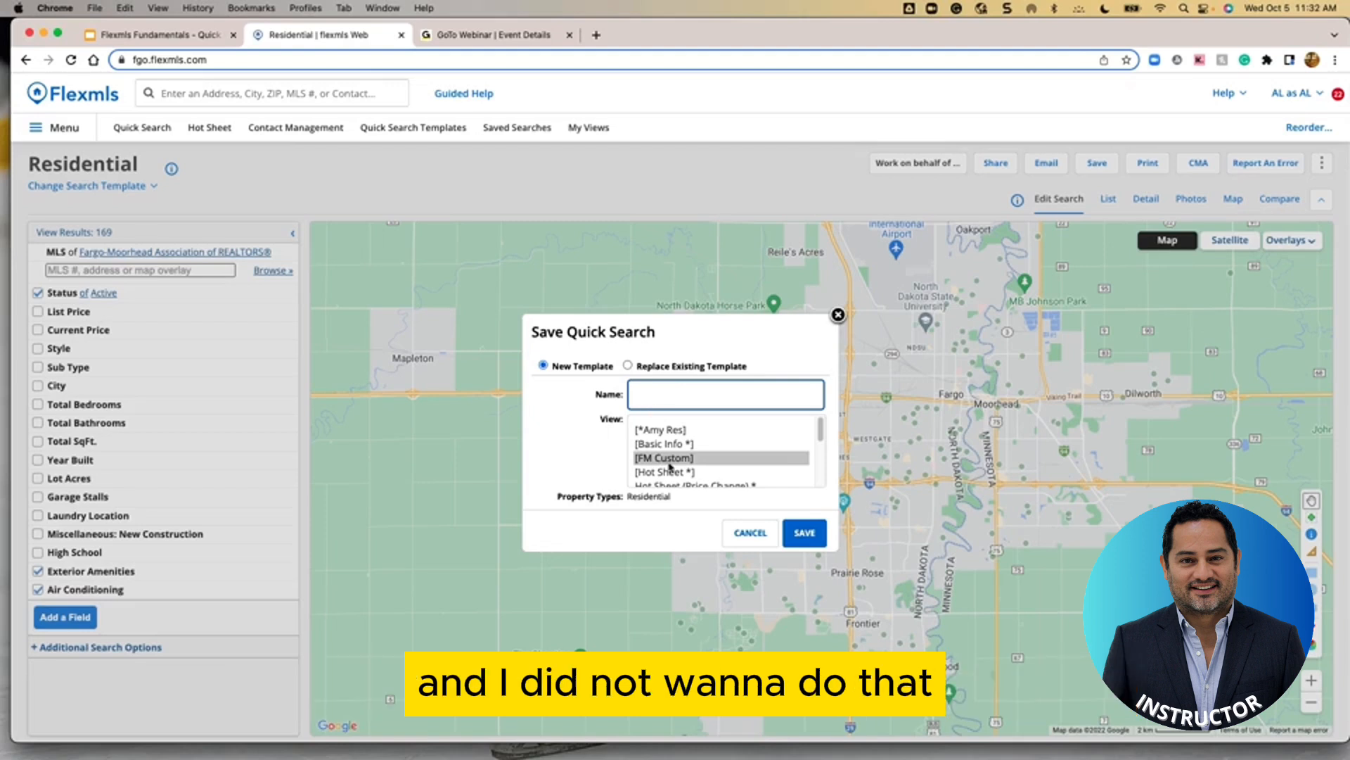
pyautogui.scroll(-5, 664, 443)
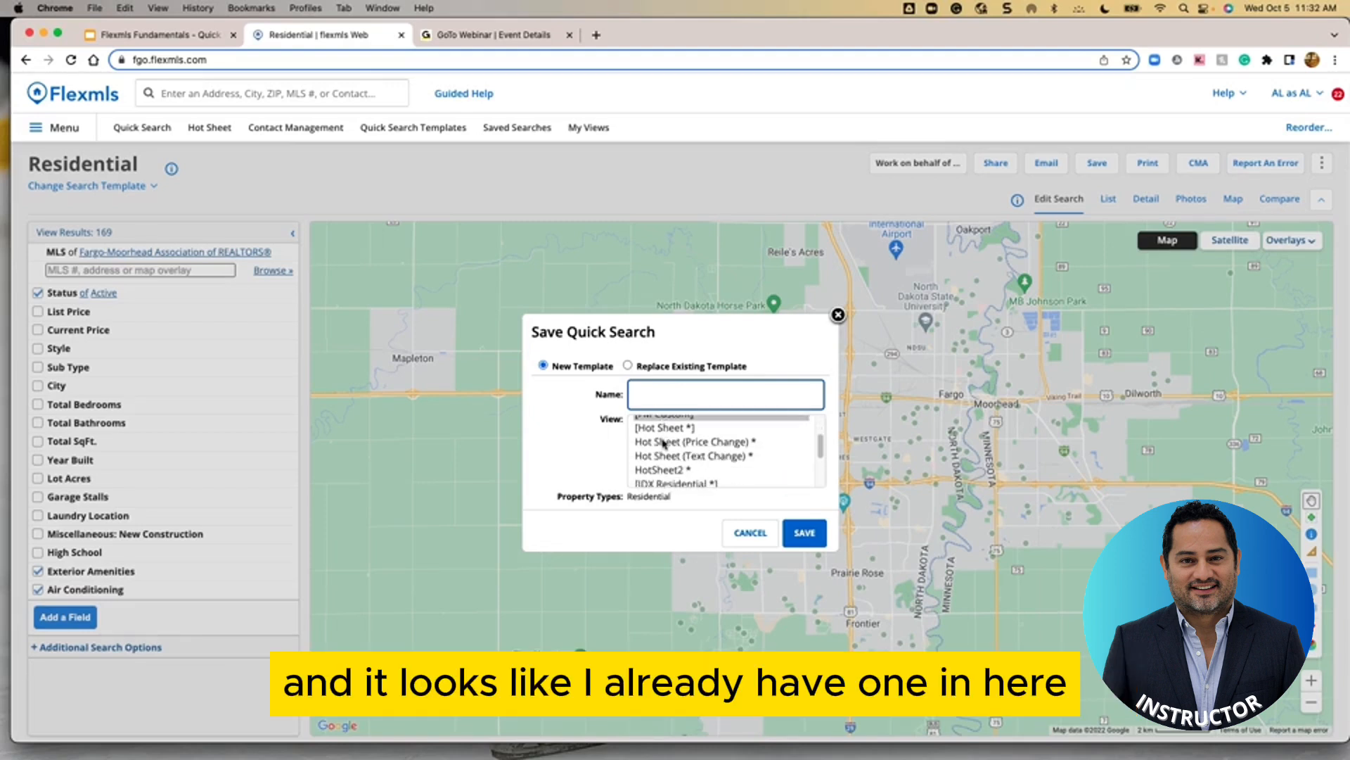
pyautogui.scroll(5, 661, 445)
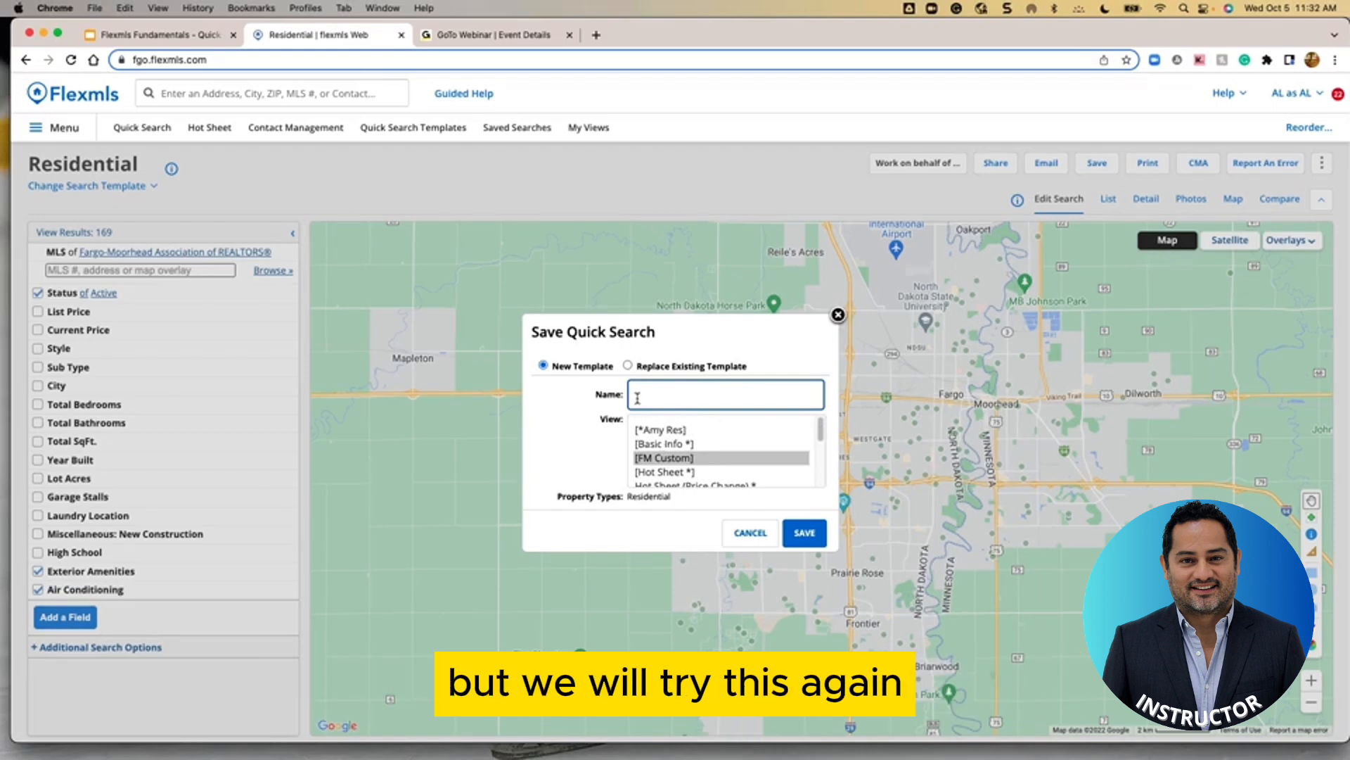
pyautogui.write('**')
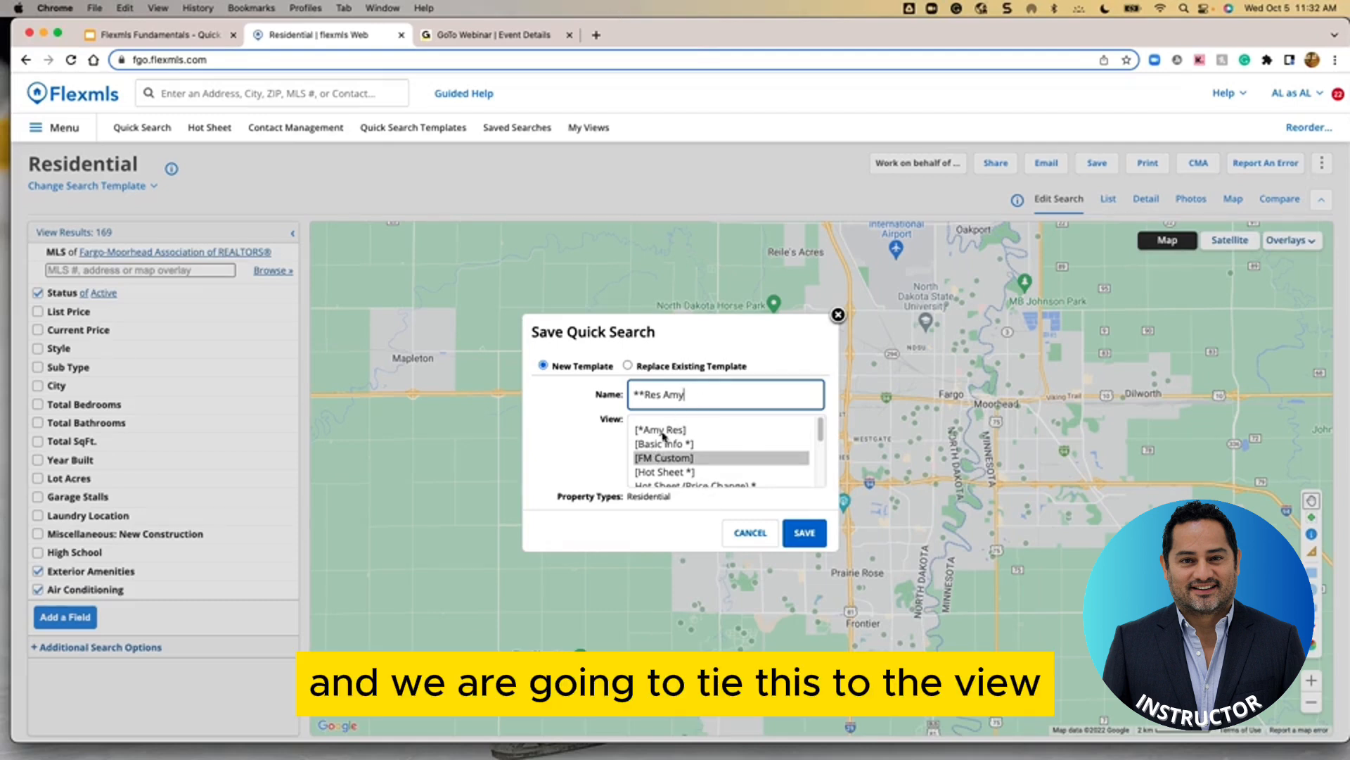
pyautogui.click(662, 429)
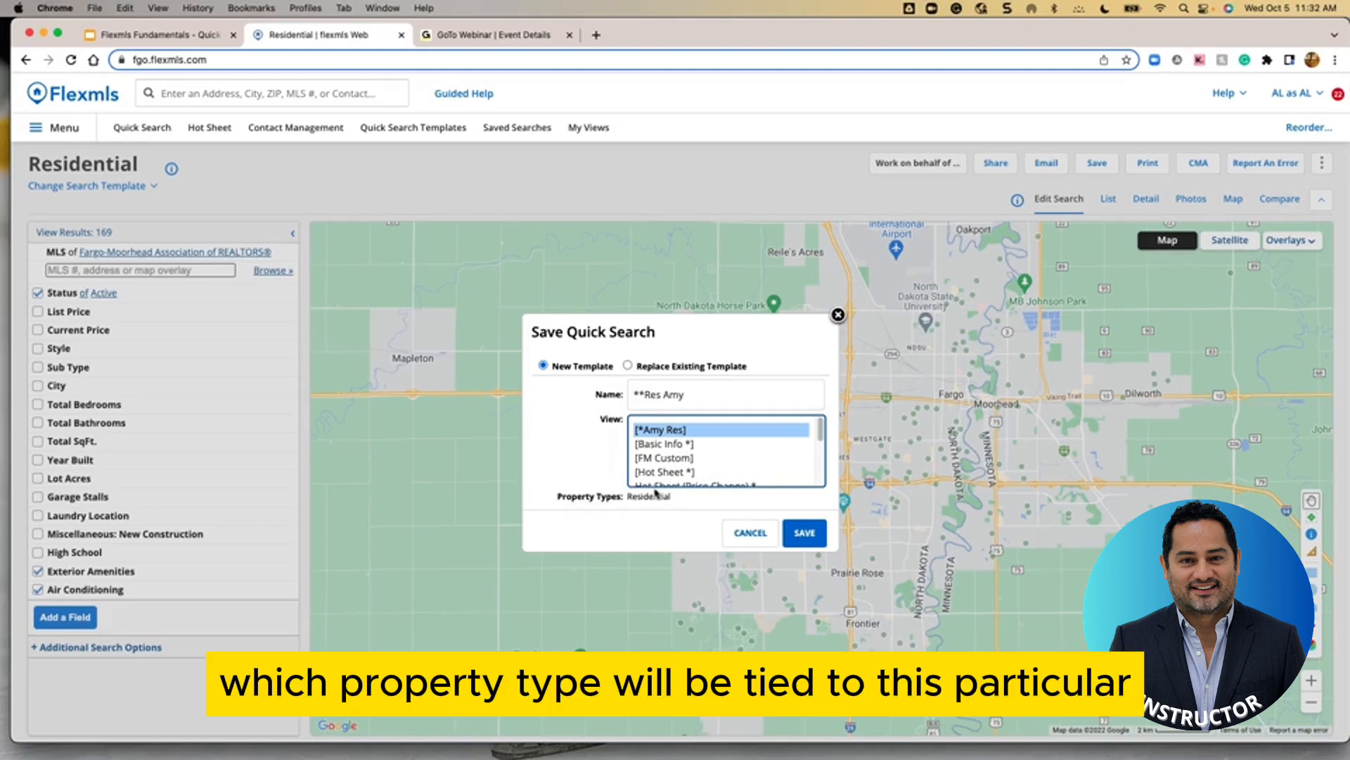
pyautogui.click(804, 536)
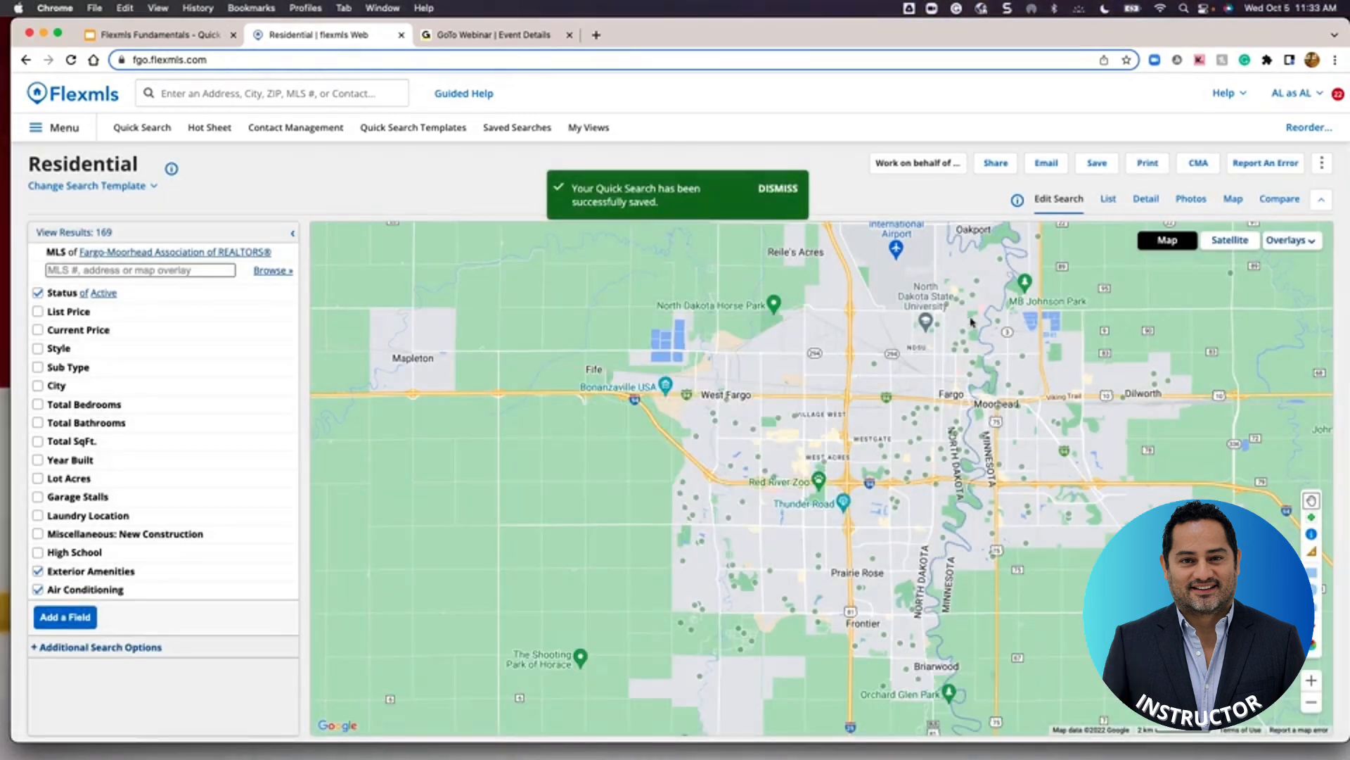
# Load the new template in a fresh Quick Search and list its 925 results in the custom view
pyautogui.click(788, 195)
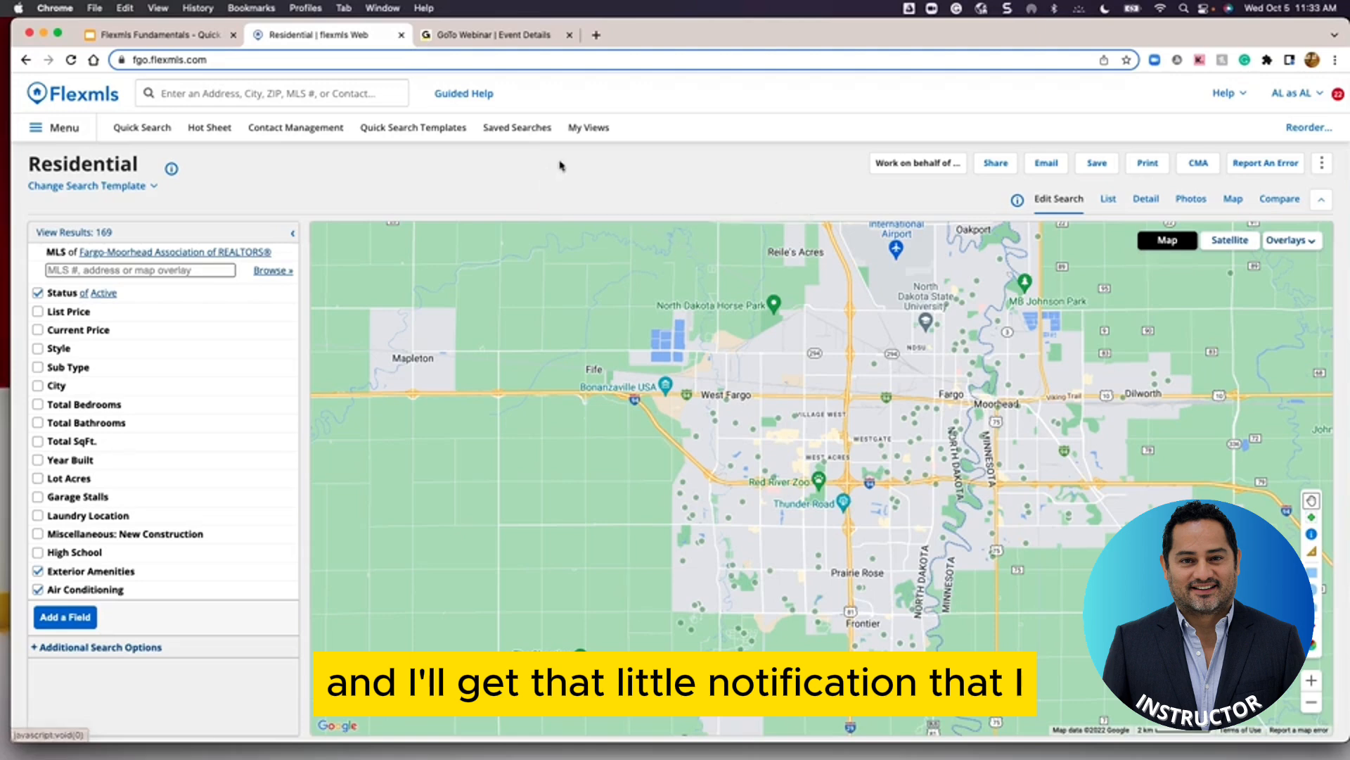
pyautogui.click(130, 129)
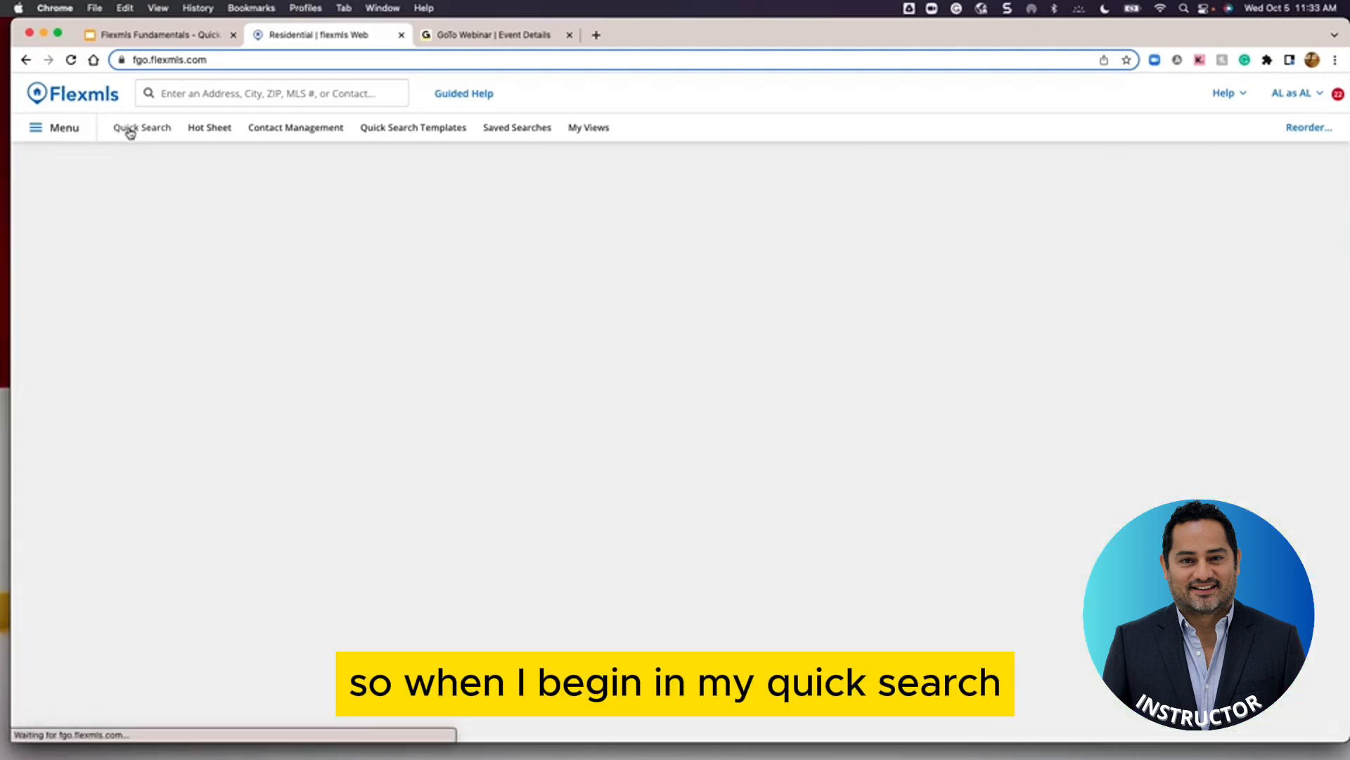
pyautogui.click(87, 186)
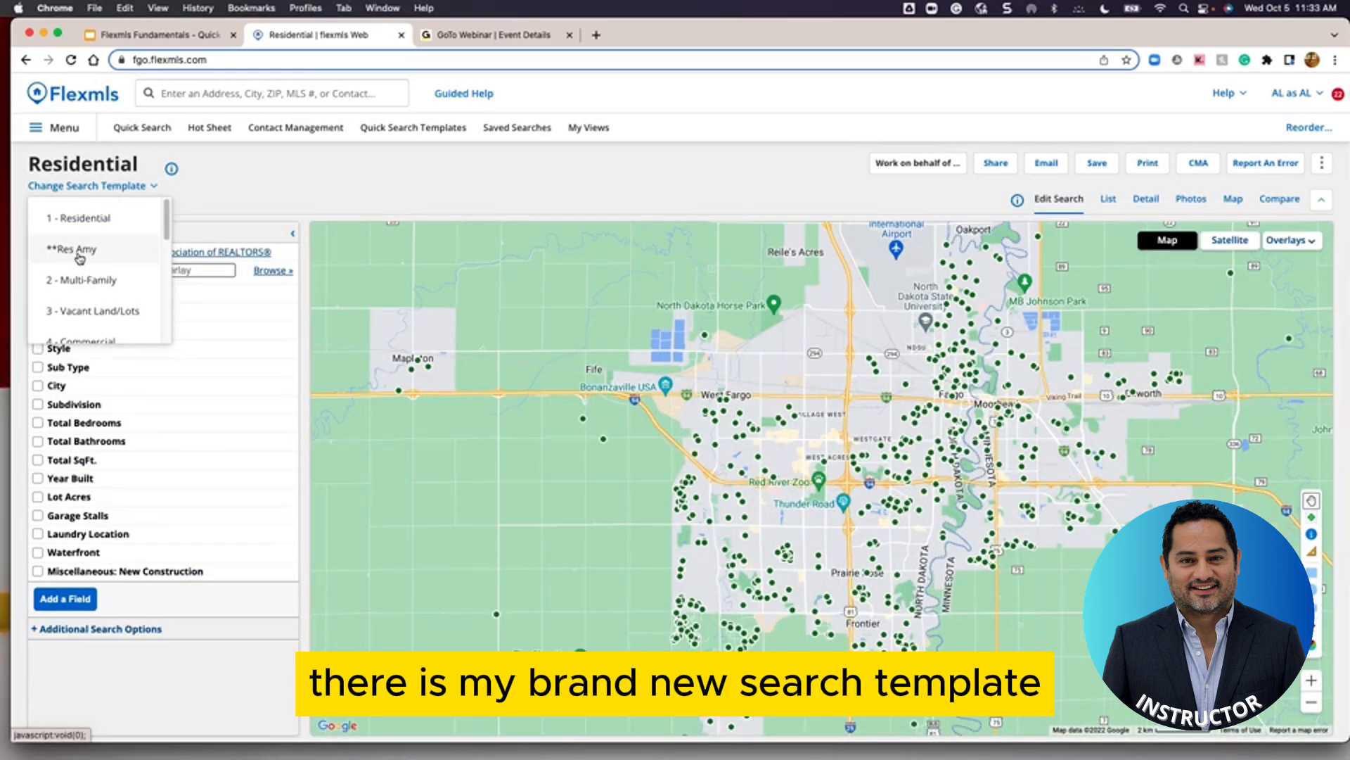
pyautogui.click(84, 256)
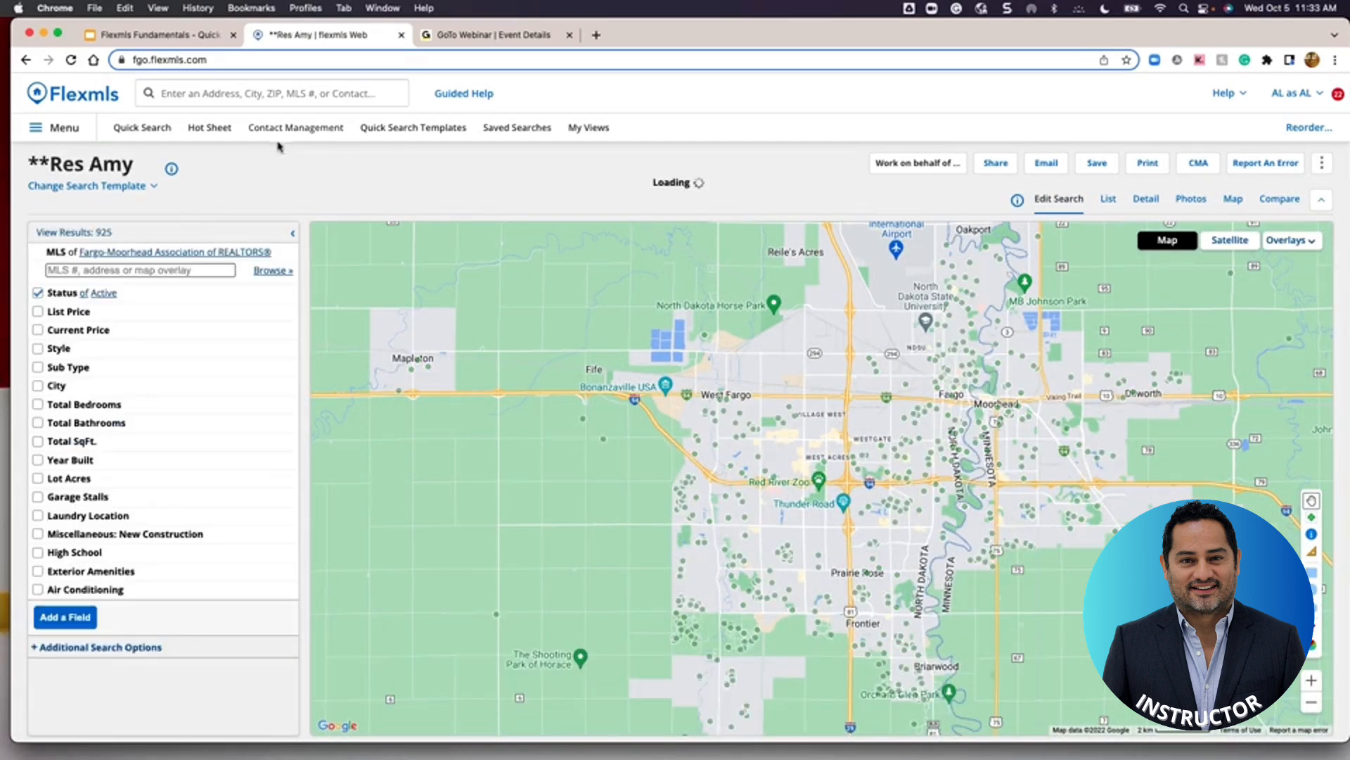
pyautogui.click(79, 233)
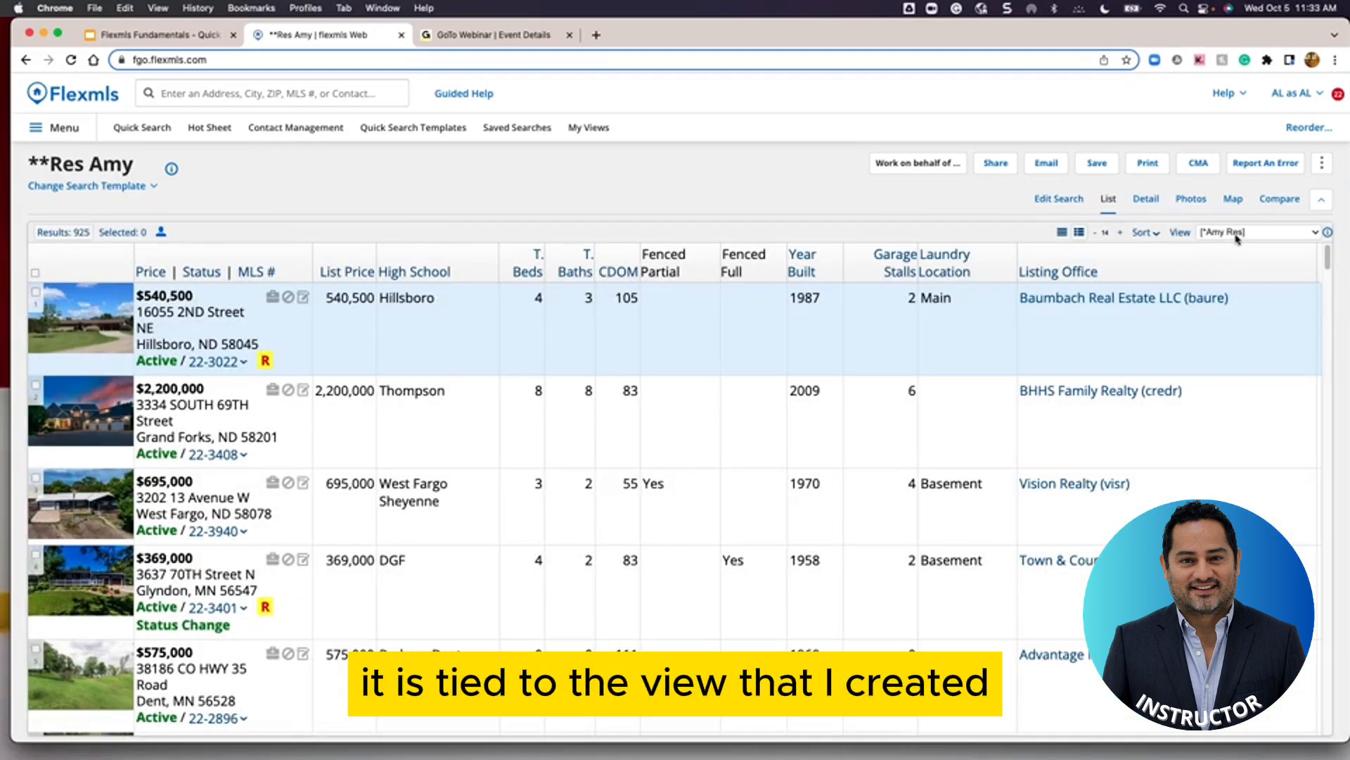
pyautogui.click(1278, 240)
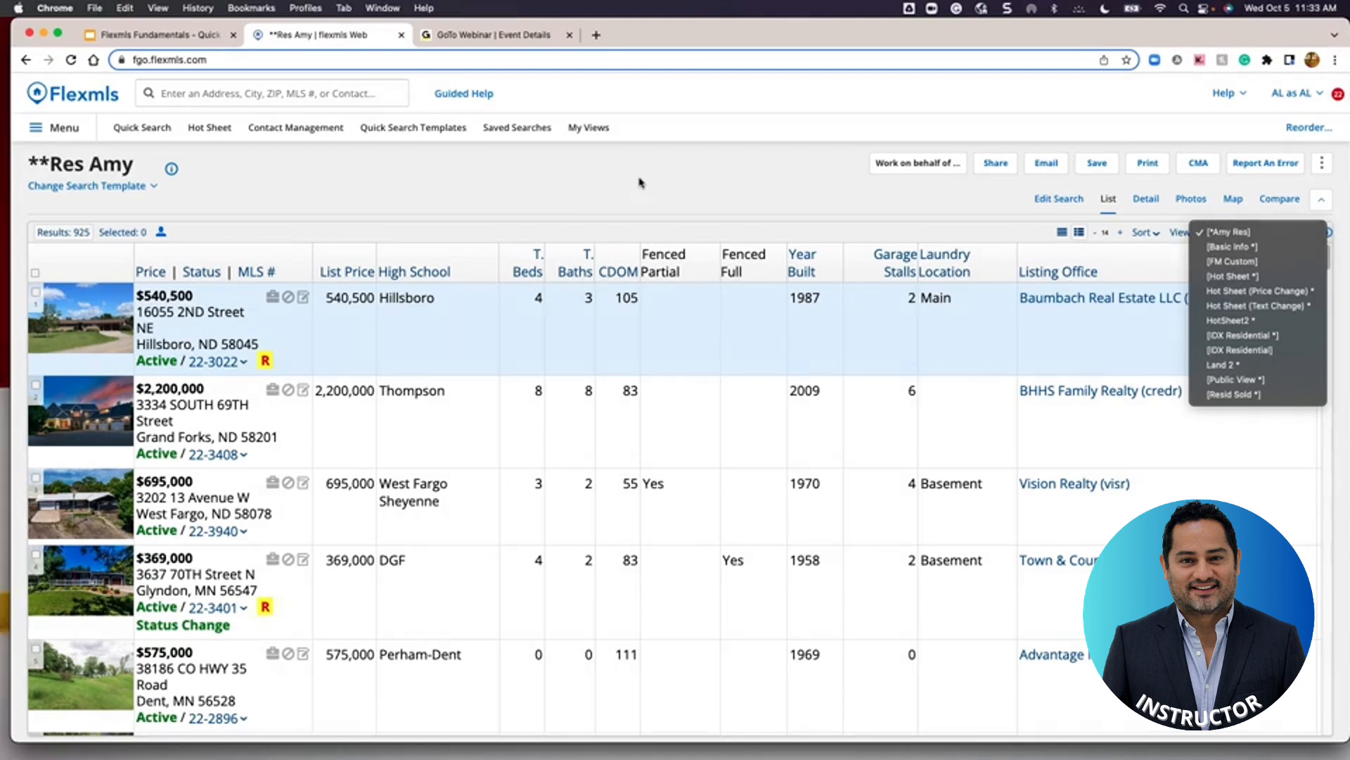
pyautogui.press('Escape')
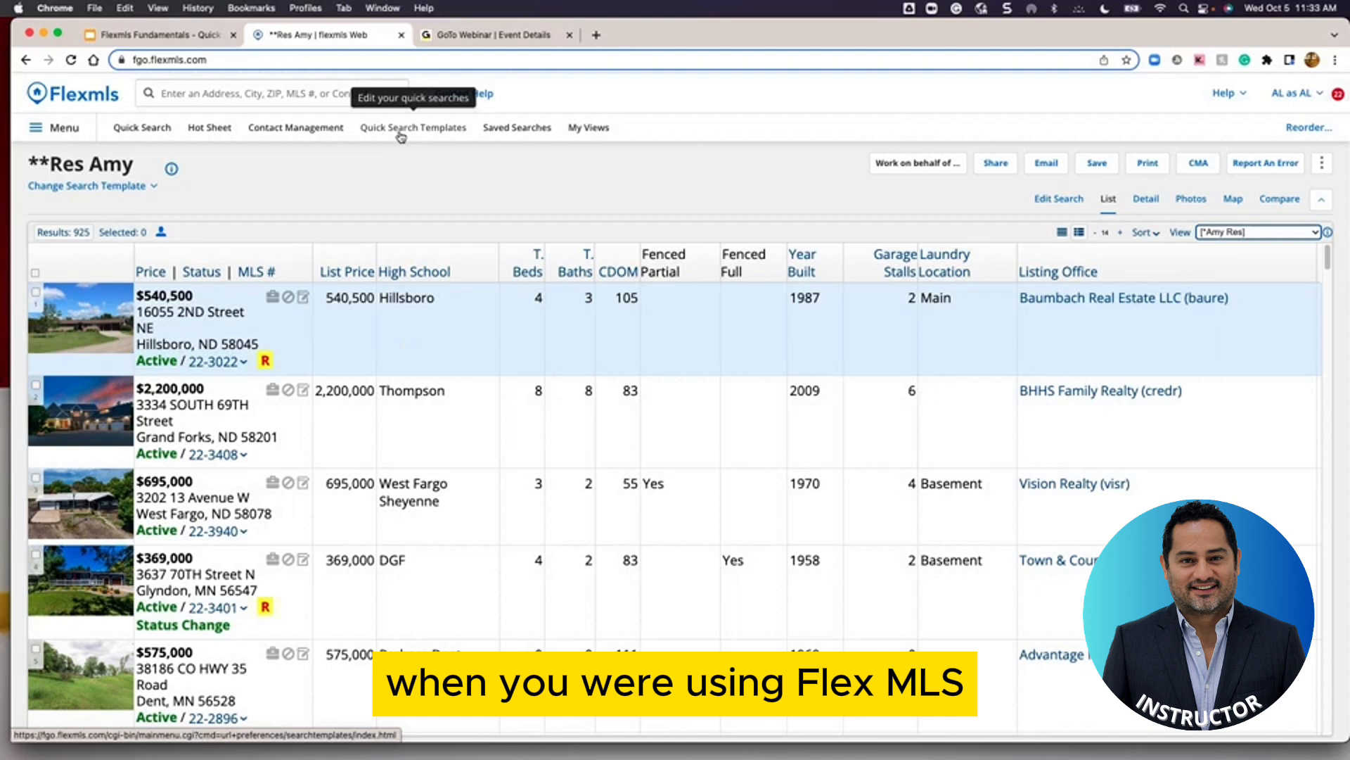
# In a fresh Quick Search, locate the subject property's Fargo street address on the map
pyautogui.click(128, 129)
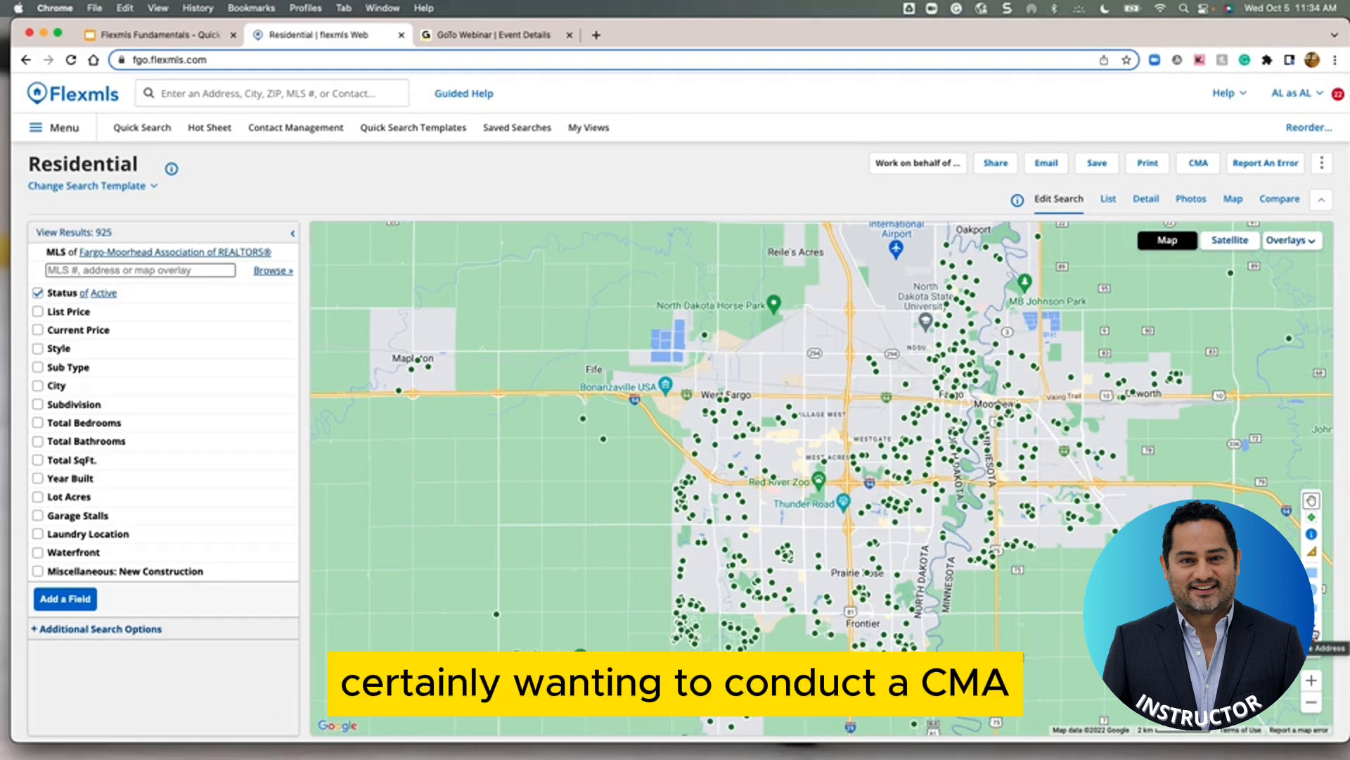
pyautogui.click(1315, 634)
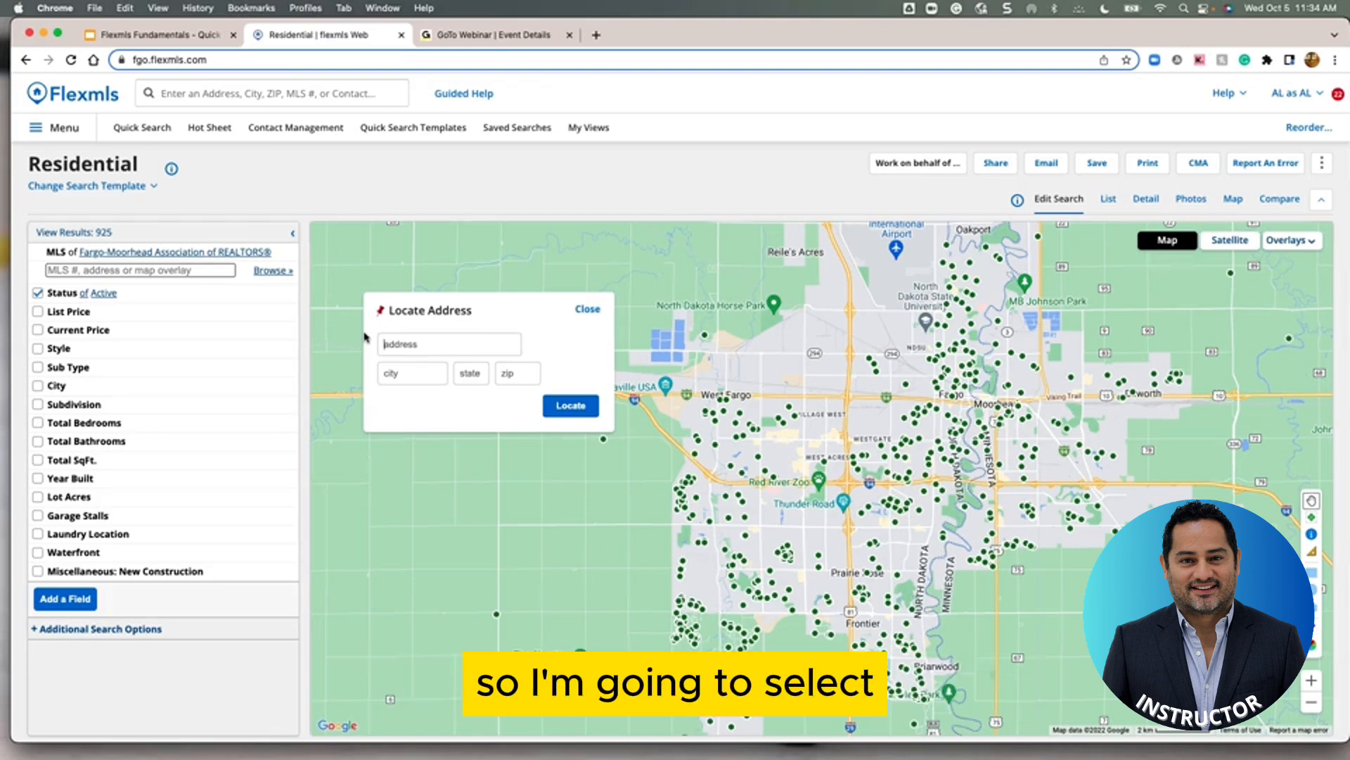
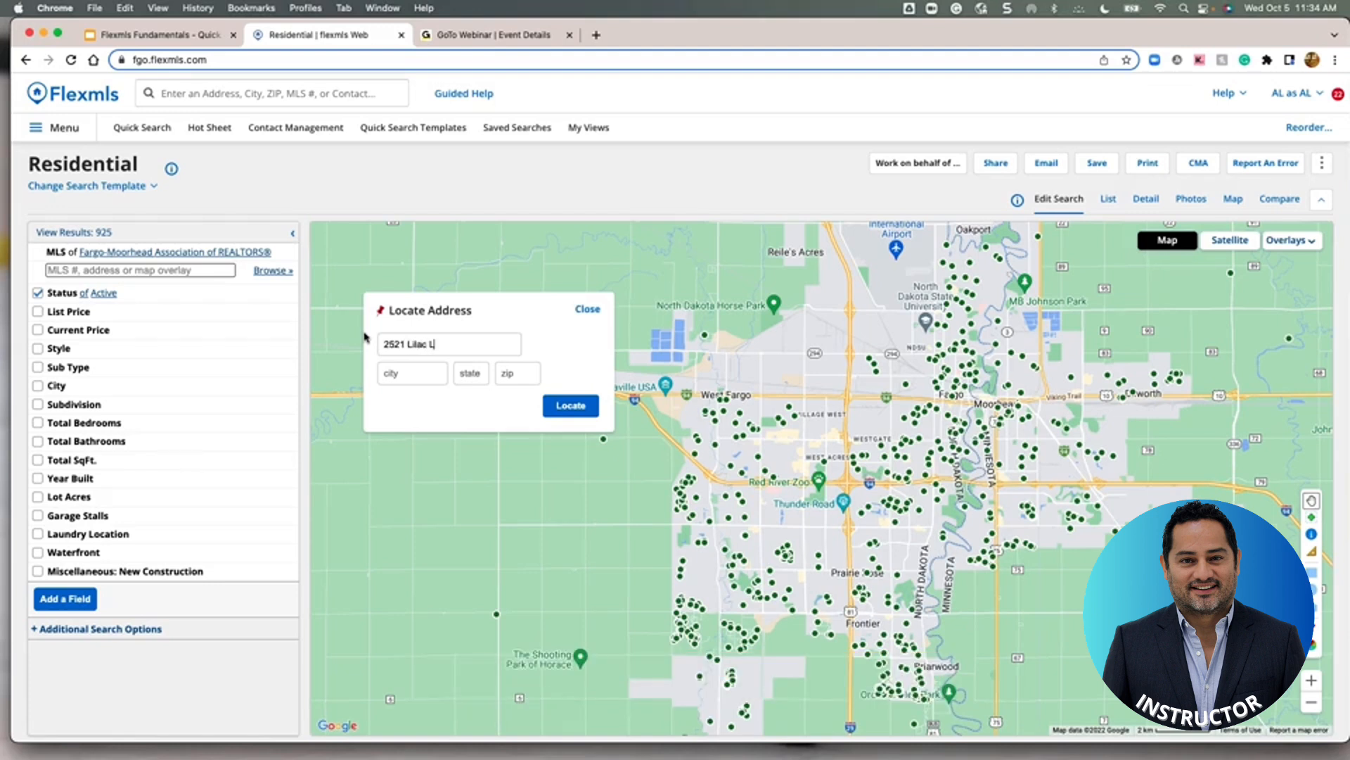
pyautogui.press('Tab')
pyautogui.write('Fargo')
pyautogui.press('Tab')
pyautogui.write('N')
pyautogui.click(571, 406)
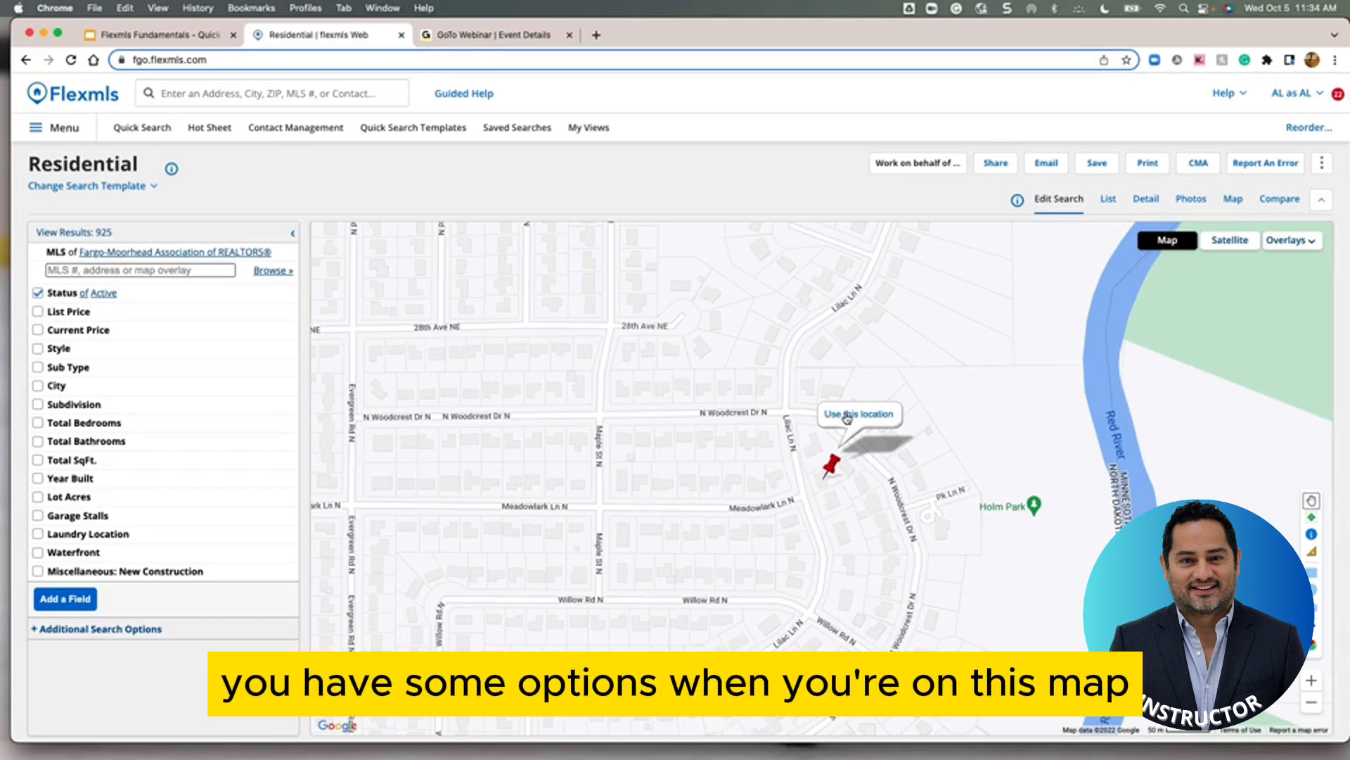
# Switch the map to Satellite imagery and open the pinned address's location options
pyautogui.click(1232, 241)
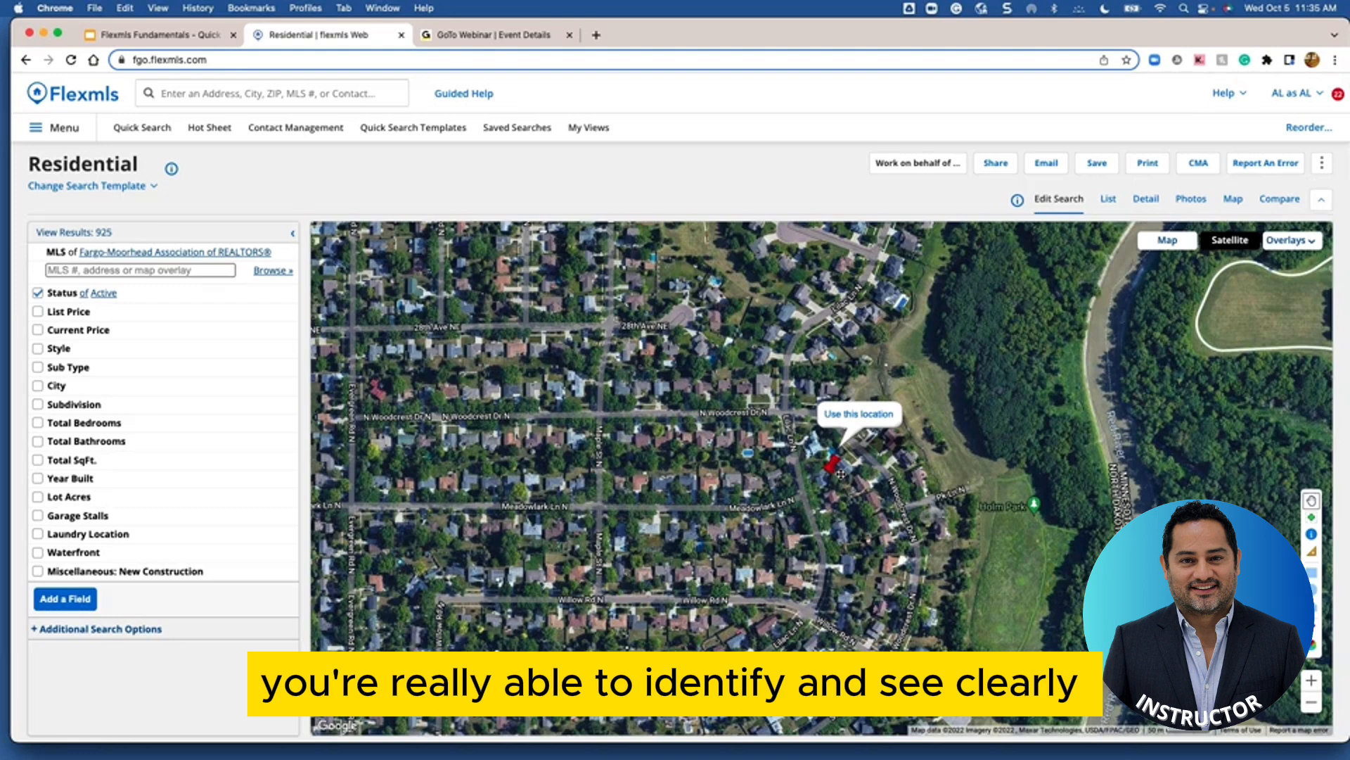
pyautogui.click(849, 415)
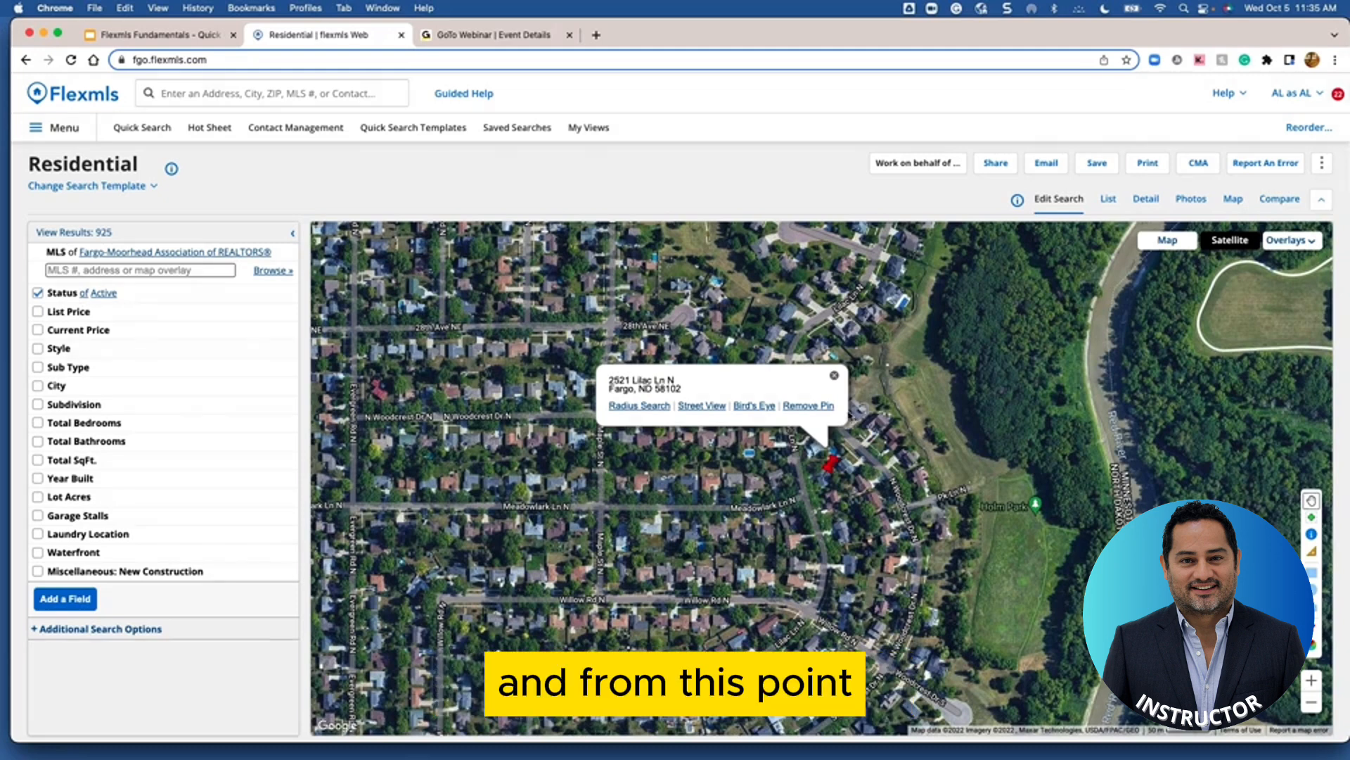
# Create a 0.5-mile radius circle around the pinned address and zoom the map out
pyautogui.click(630, 414)
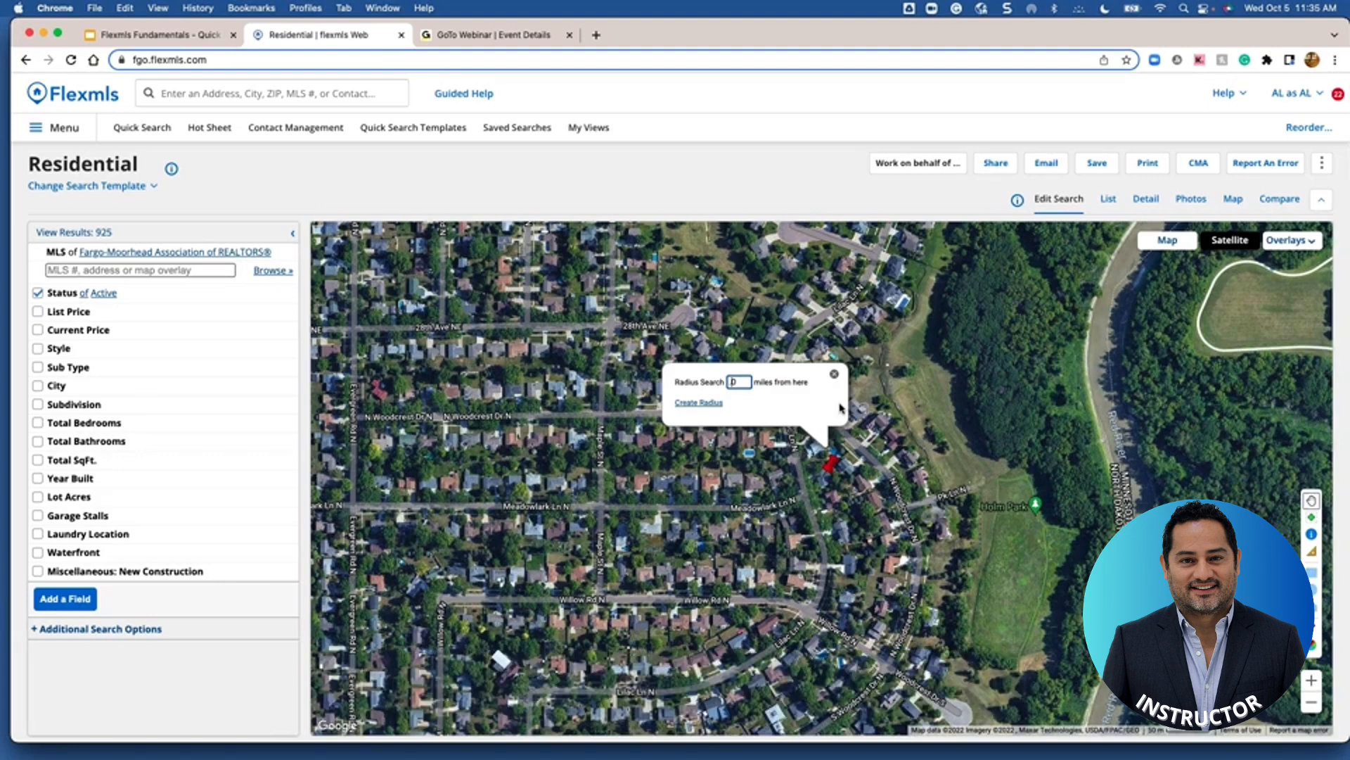
pyautogui.write('.5')
pyautogui.click(699, 402)
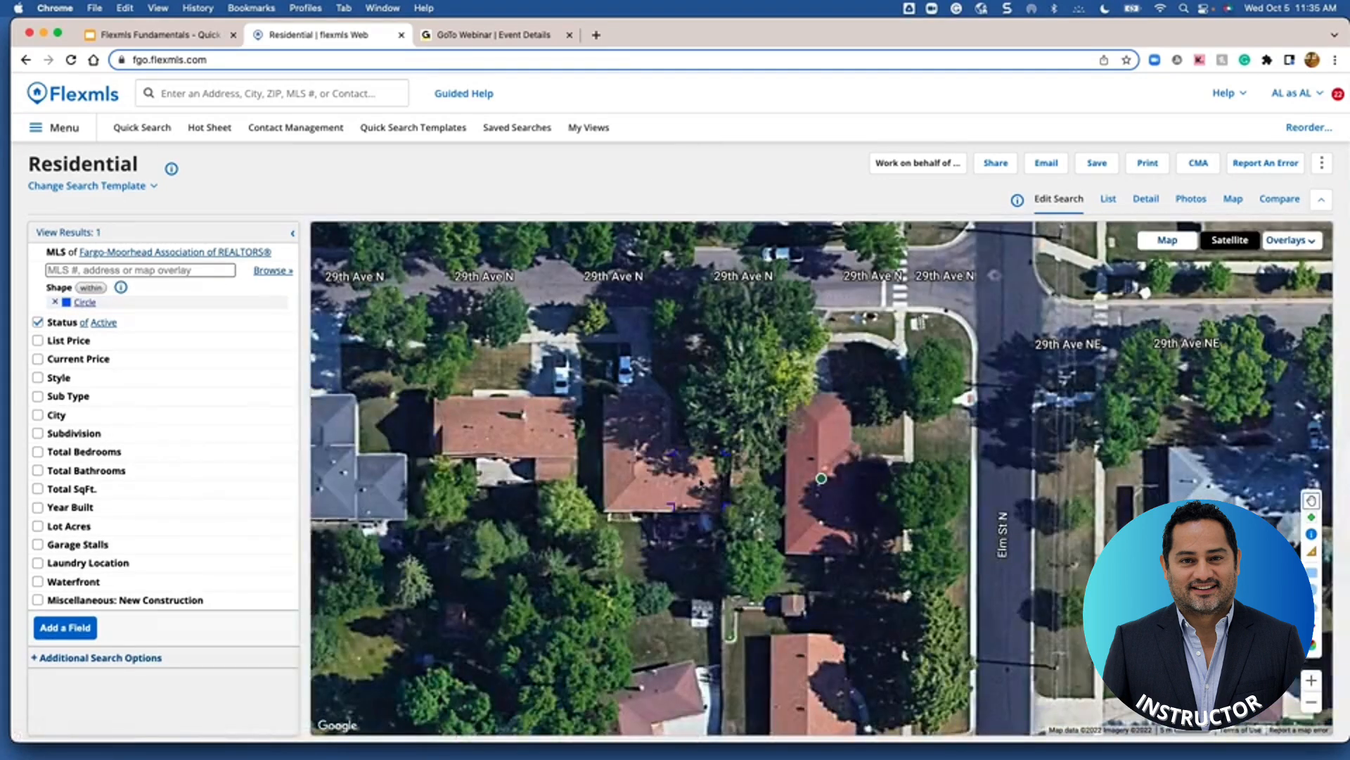
pyautogui.scroll(-2, 701, 483)
pyautogui.scroll(-1, 701, 482)
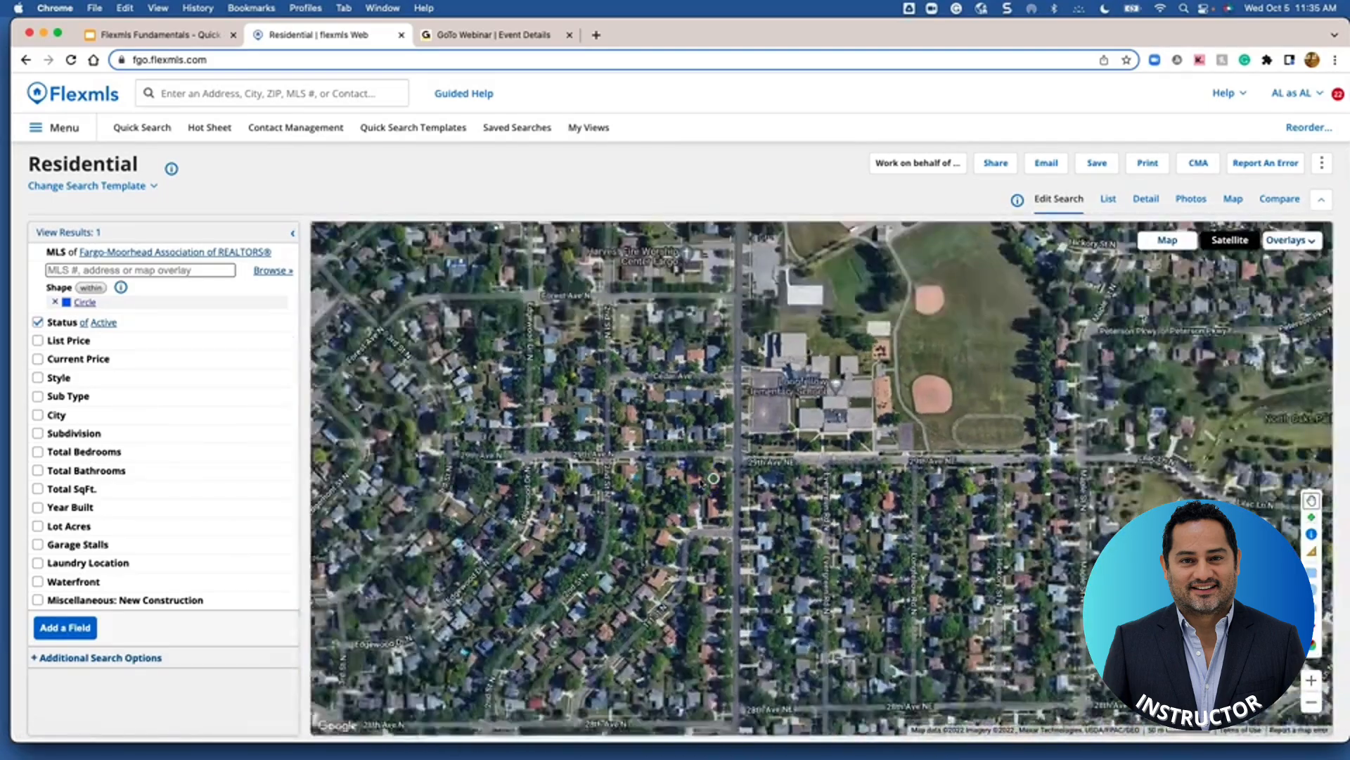
pyautogui.scroll(-1, 701, 483)
pyautogui.scroll(-2, 704, 481)
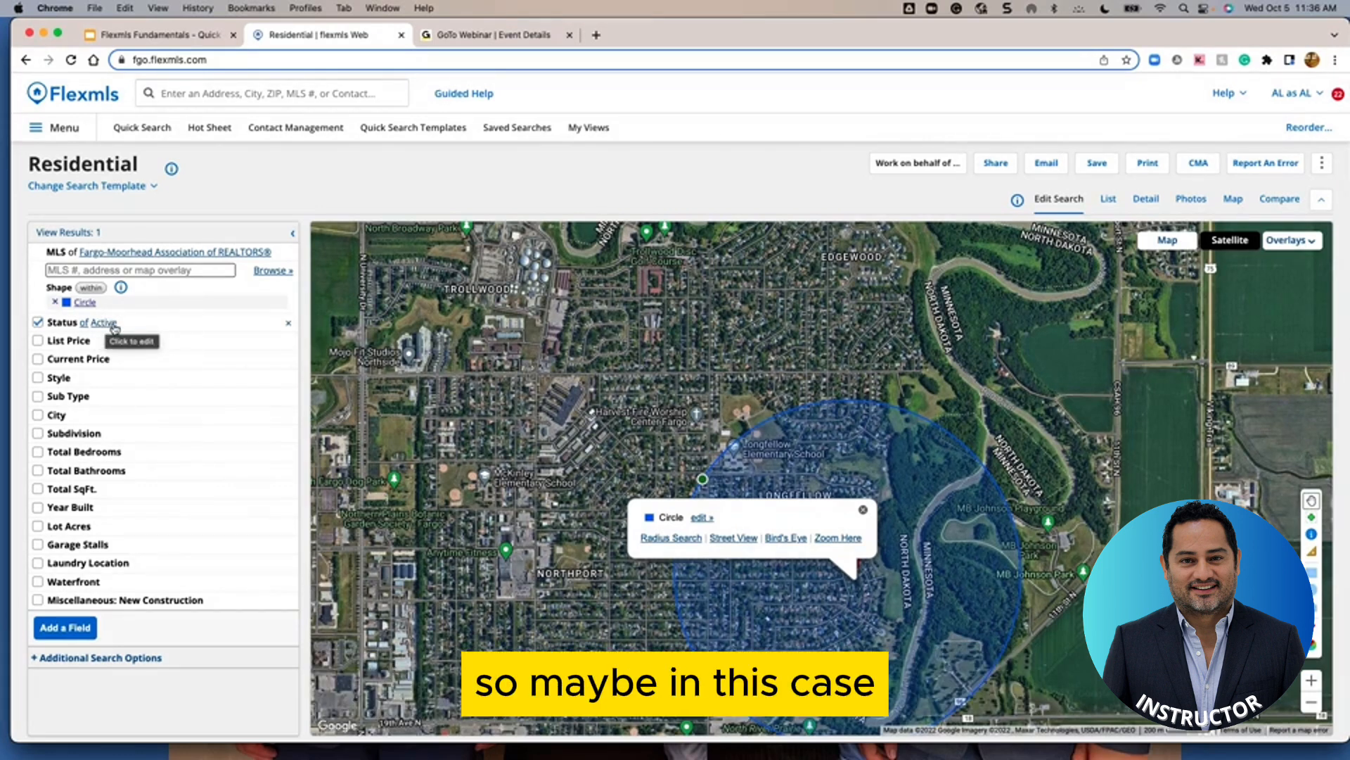
# Change the searched listing statuses from Active to Closed and Pending
pyautogui.click(102, 323)
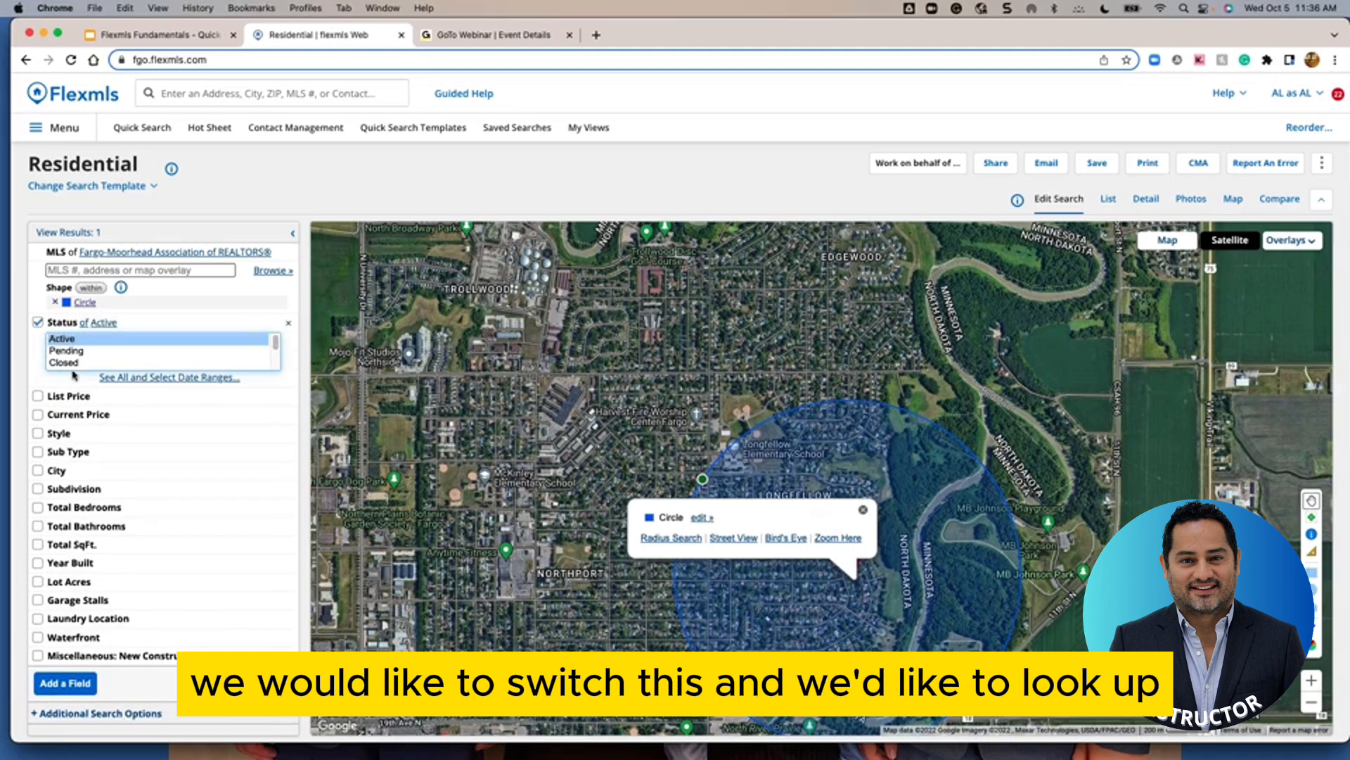
pyautogui.click(72, 366)
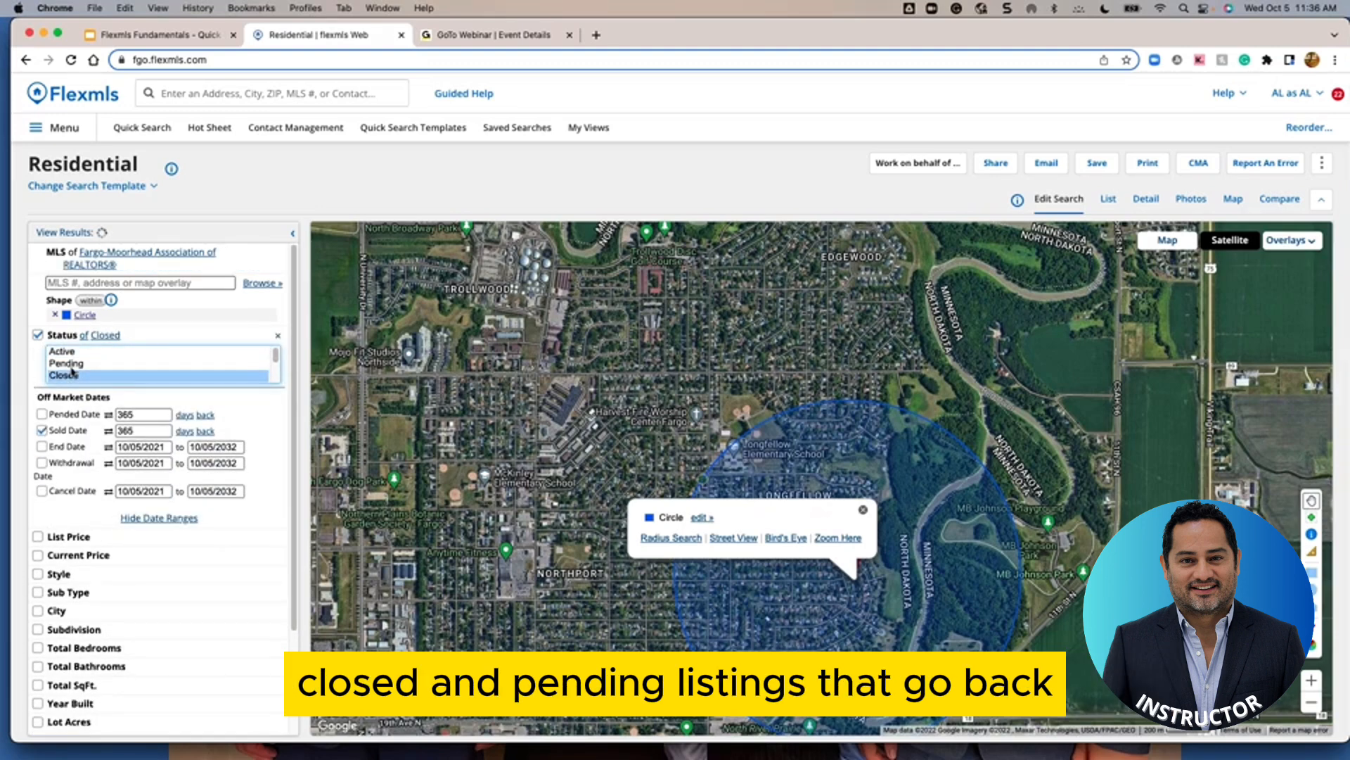
pyautogui.keyDown('super'); pyautogui.click(76, 363); pyautogui.keyUp('super')
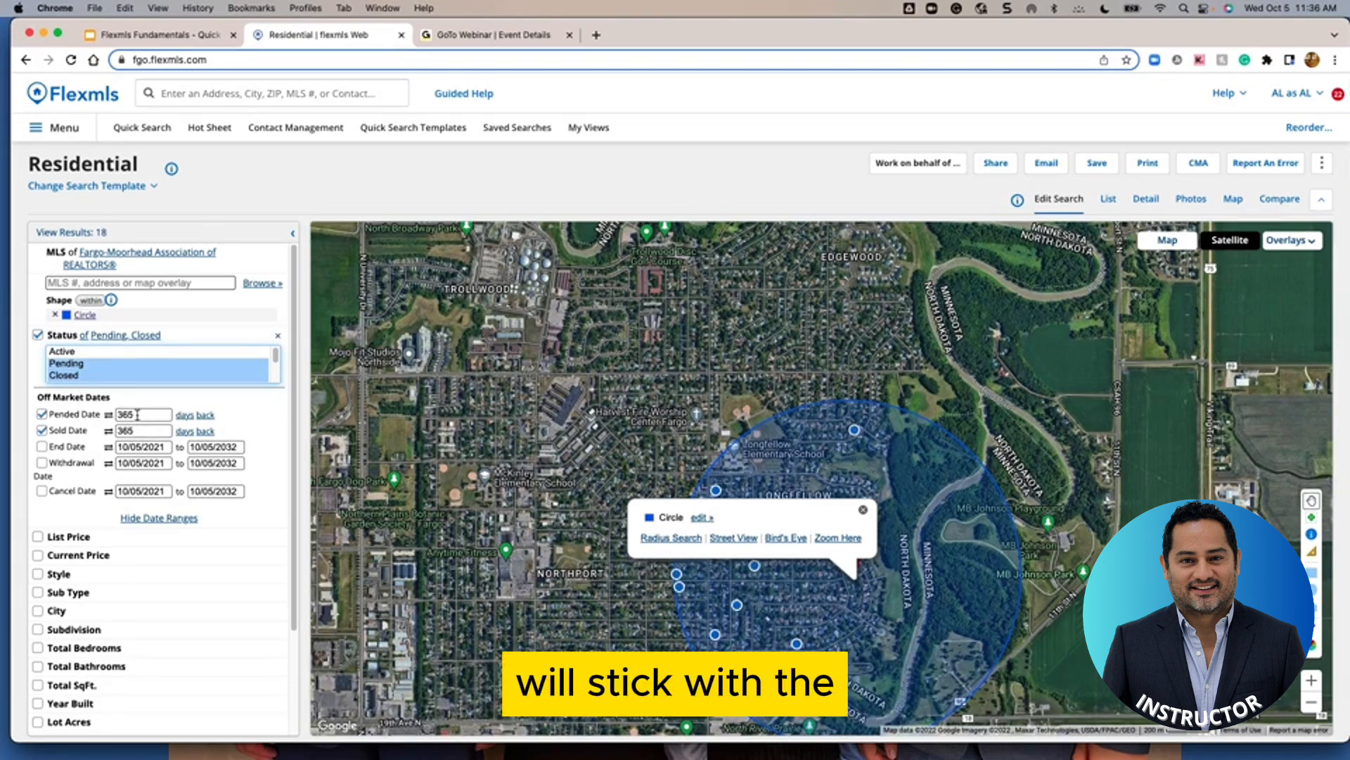
# Set Pended Date to 1 year back and Sold Date to 1 day back
pyautogui.click(184, 416)
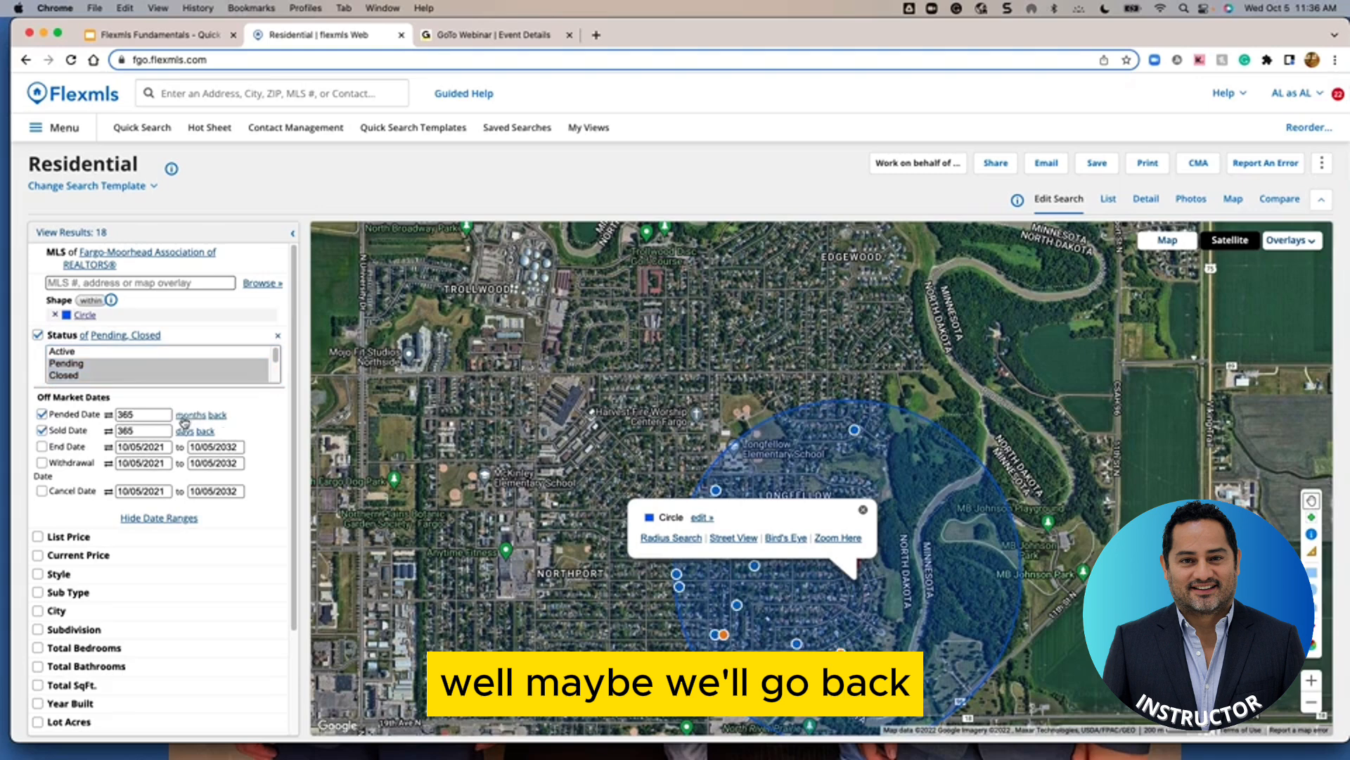
pyautogui.click(187, 415)
pyautogui.doubleClick(144, 415)
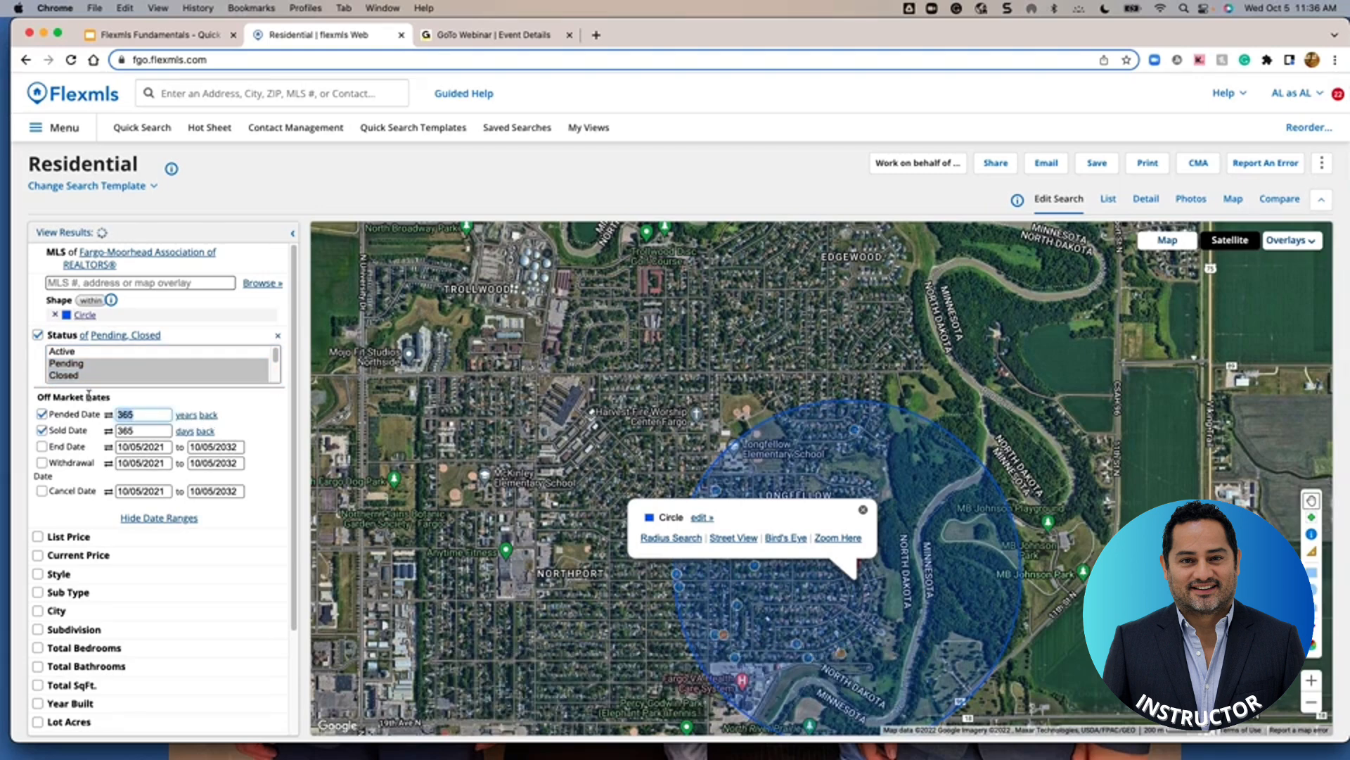
pyautogui.write('1.5')
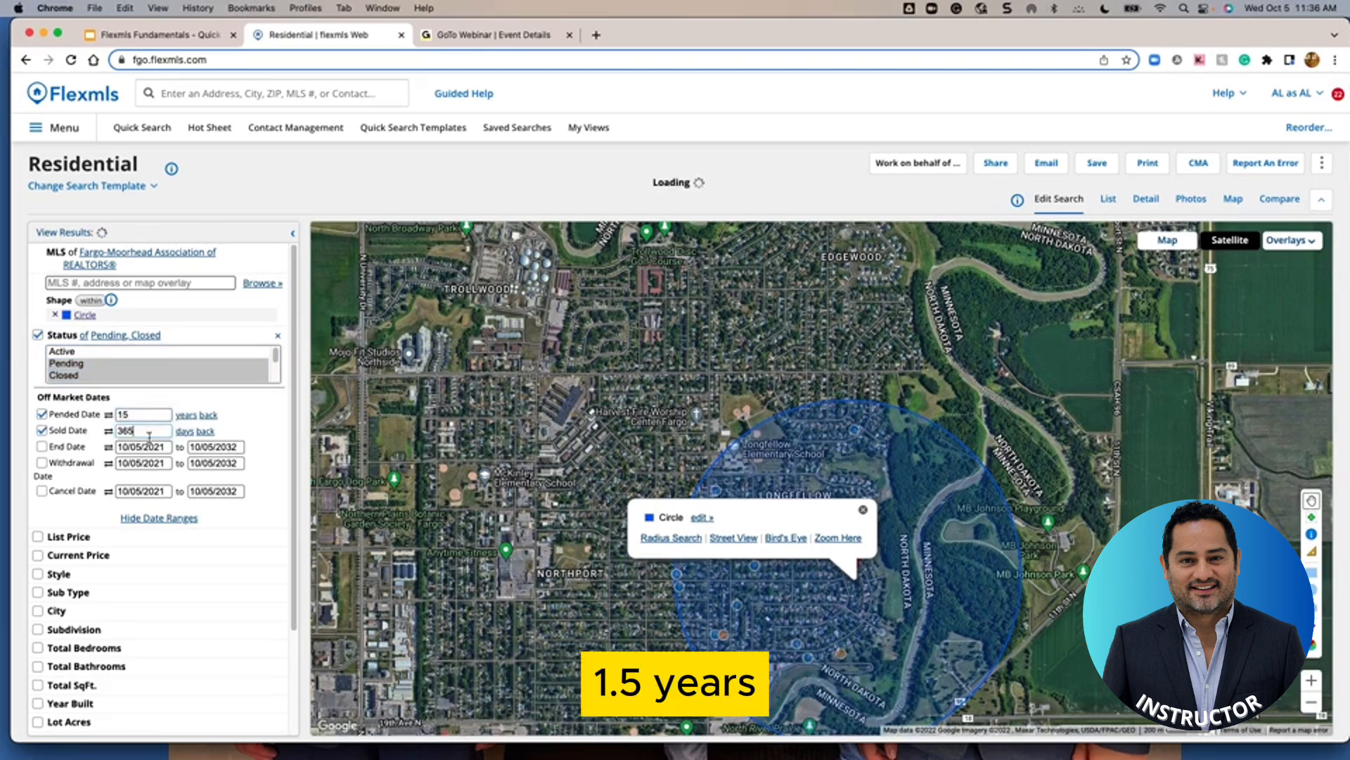
pyautogui.doubleClick(149, 432)
pyautogui.write('1.5')
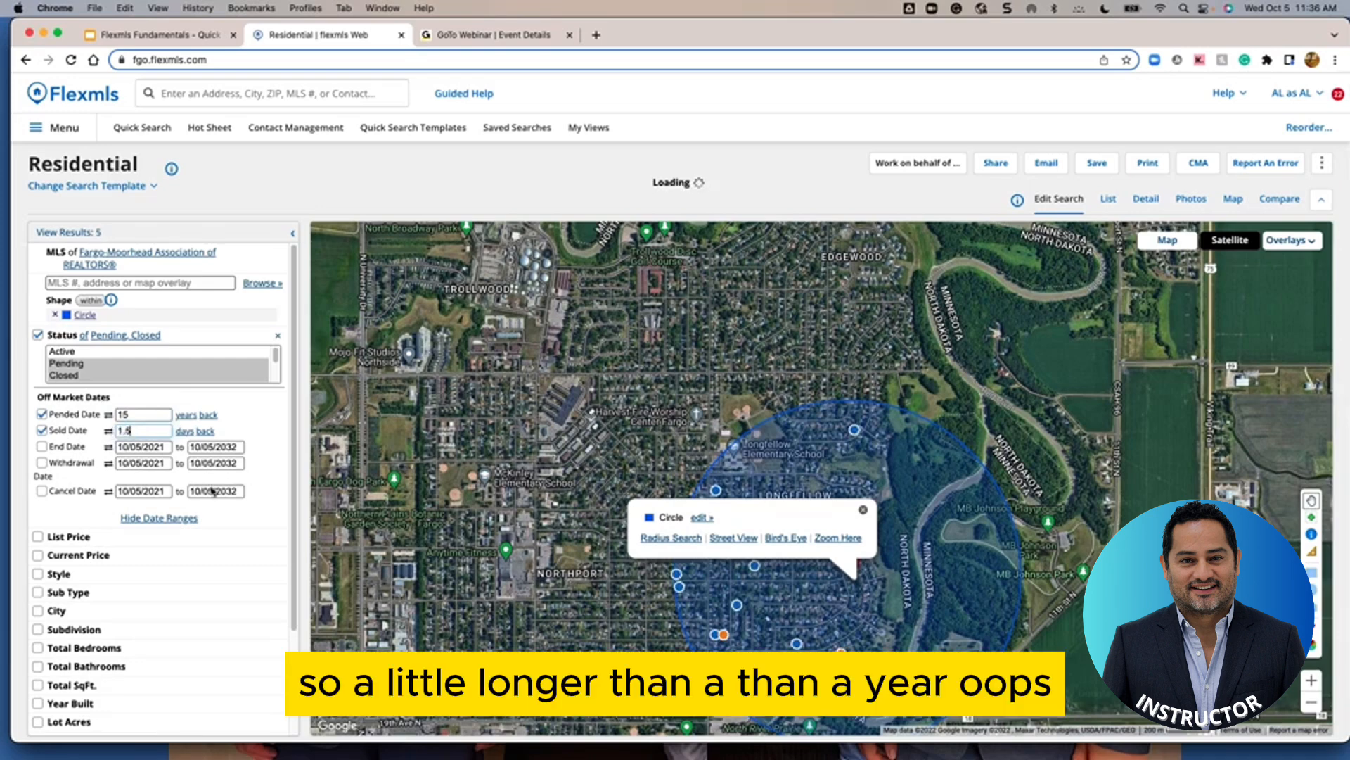
pyautogui.doubleClick(130, 413)
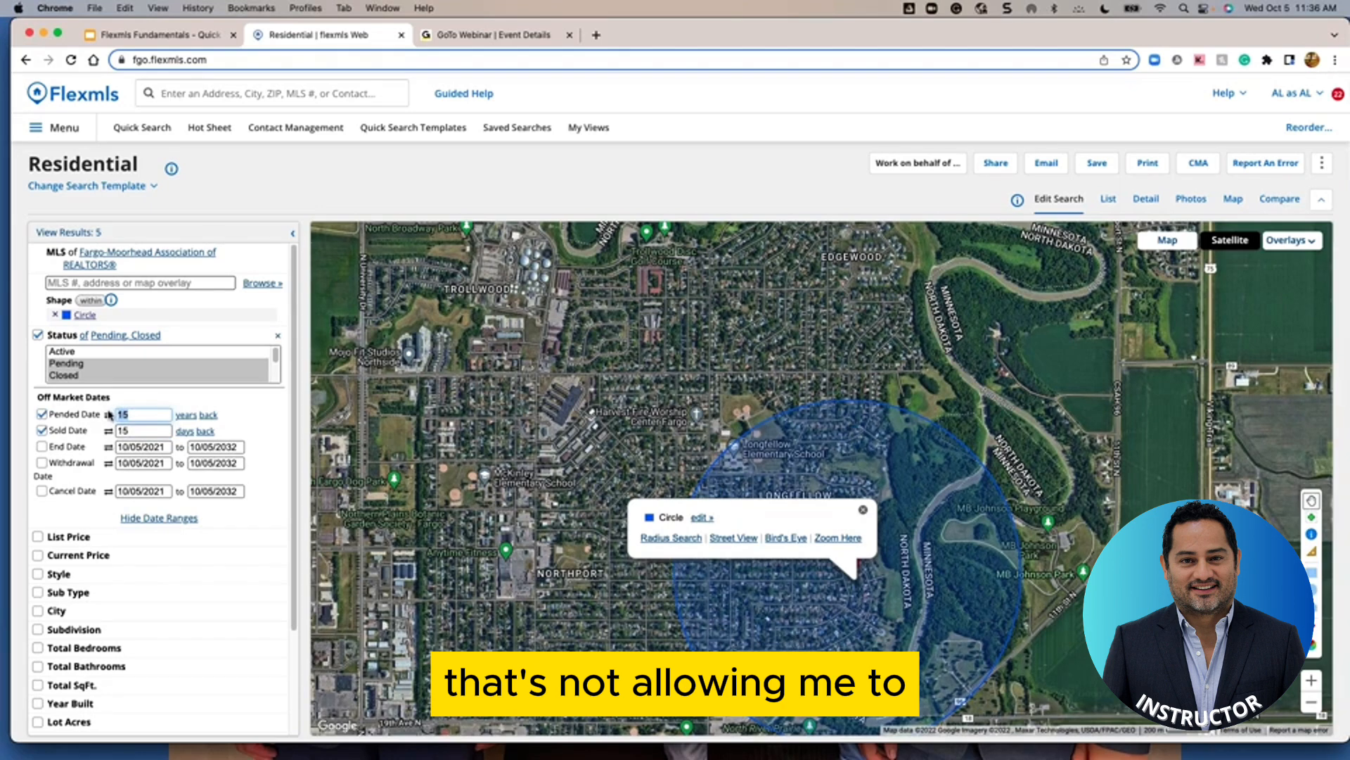
pyautogui.write('1')
pyautogui.press('Tab')
pyautogui.write('1')
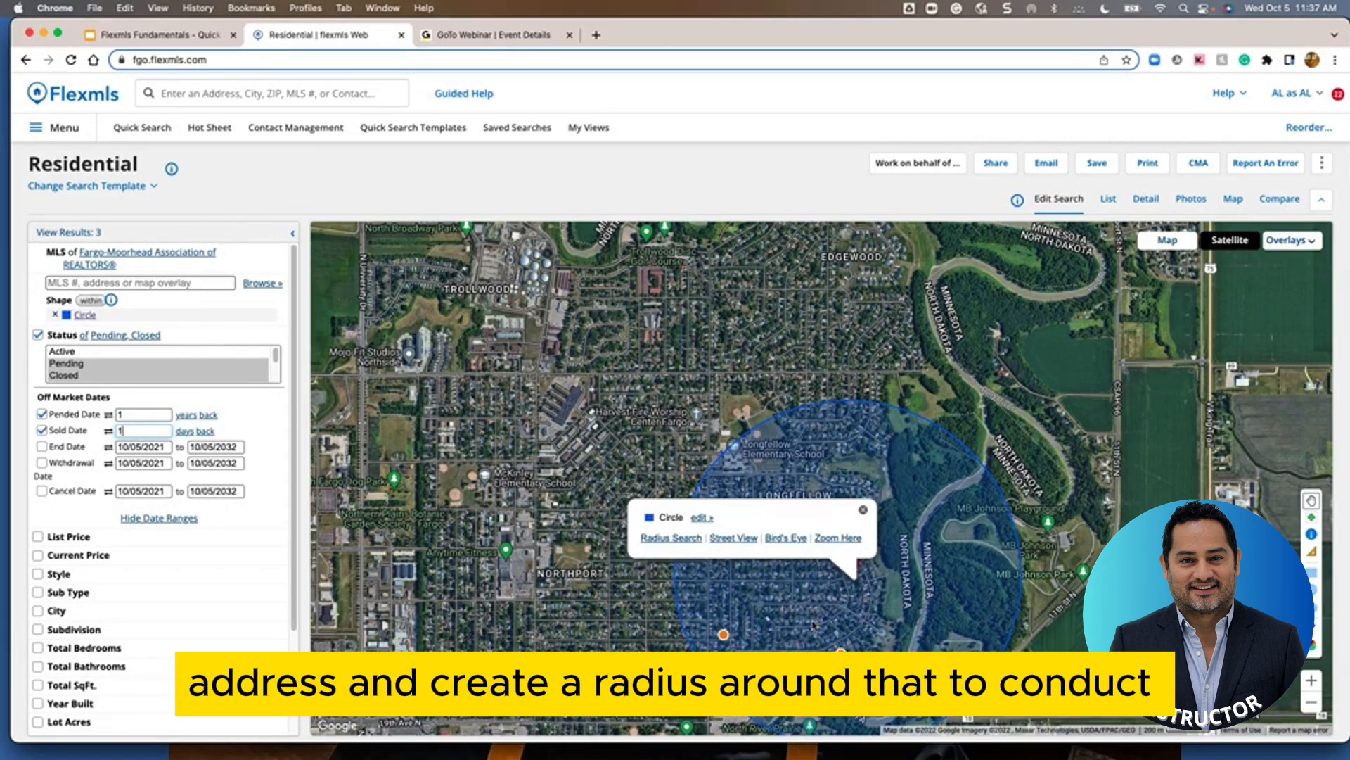
# Close the Circle info popup on the map
pyautogui.click(862, 511)
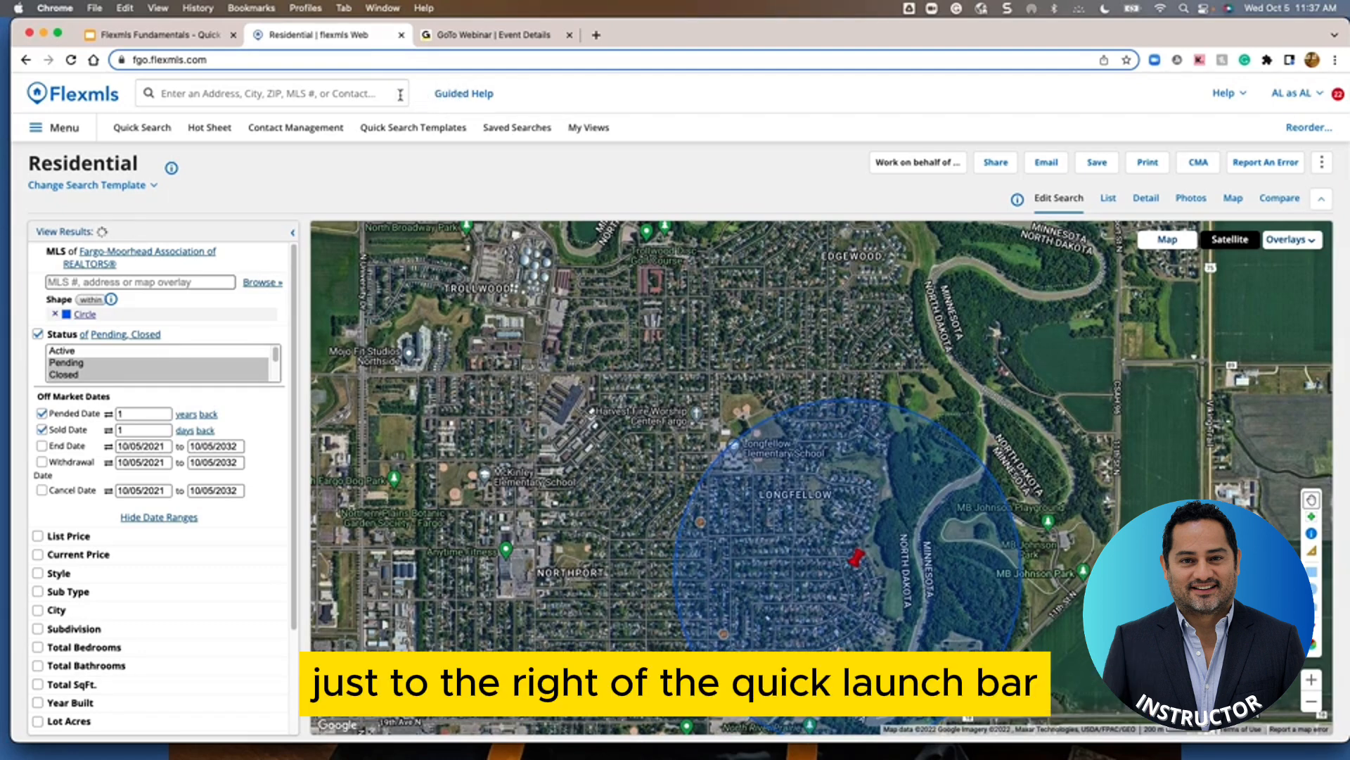
pyautogui.click(459, 98)
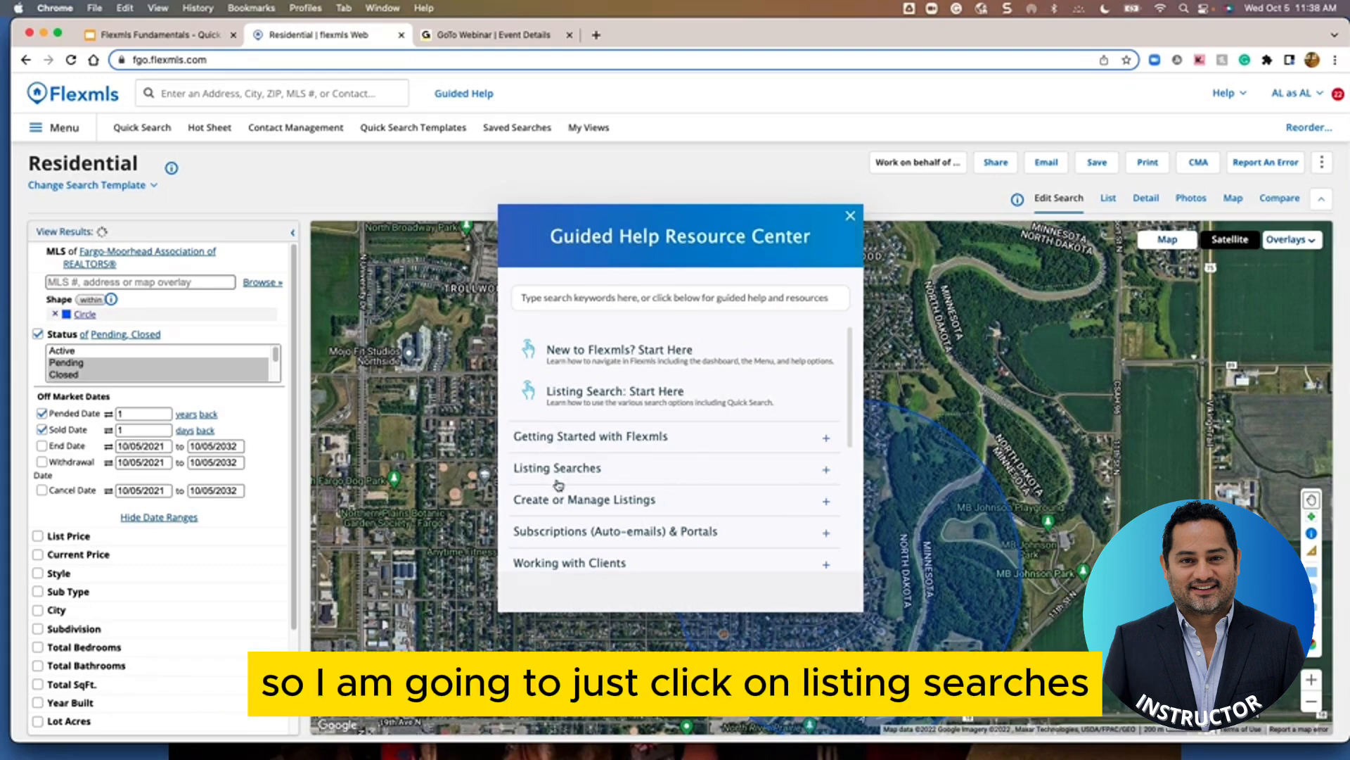
pyautogui.click(828, 471)
pyautogui.scroll(-2, 704, 519)
pyautogui.scroll(-5, 705, 519)
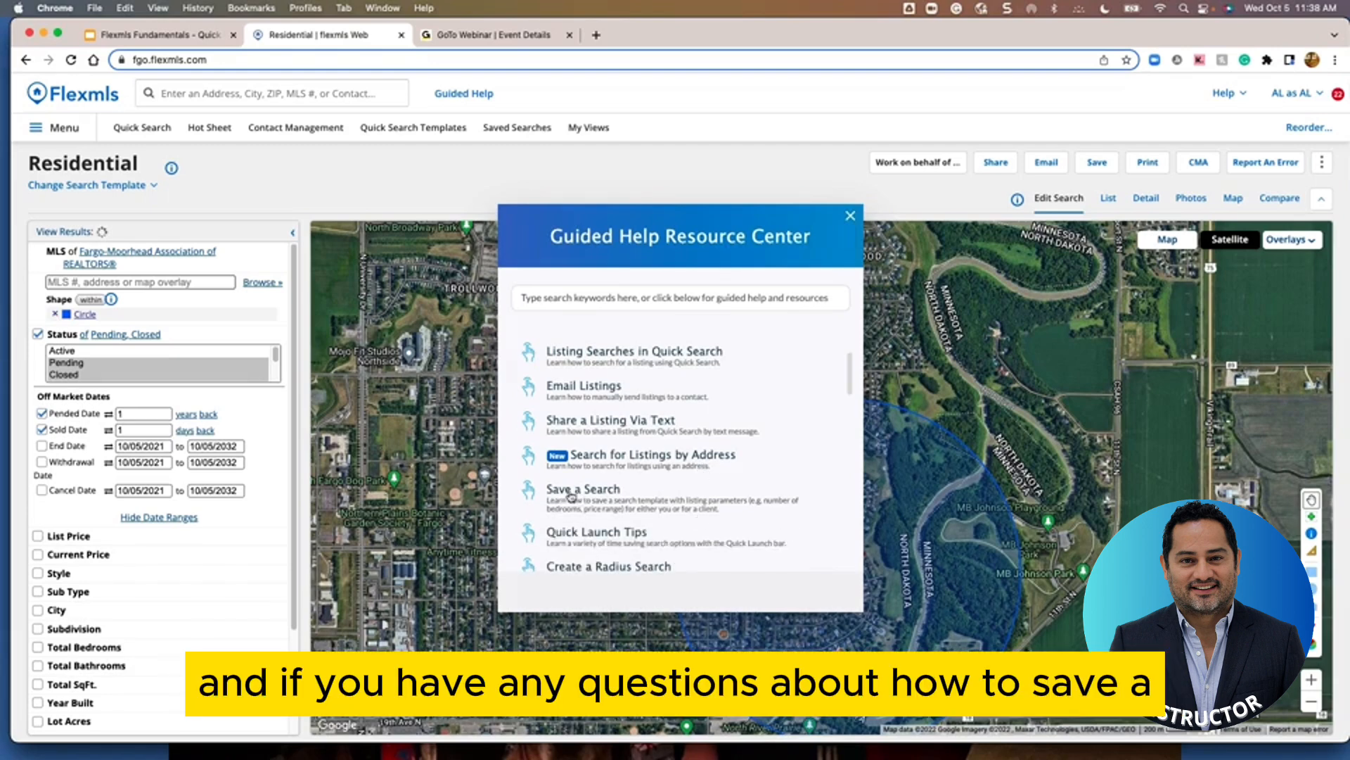
pyautogui.scroll(-2, 633, 507)
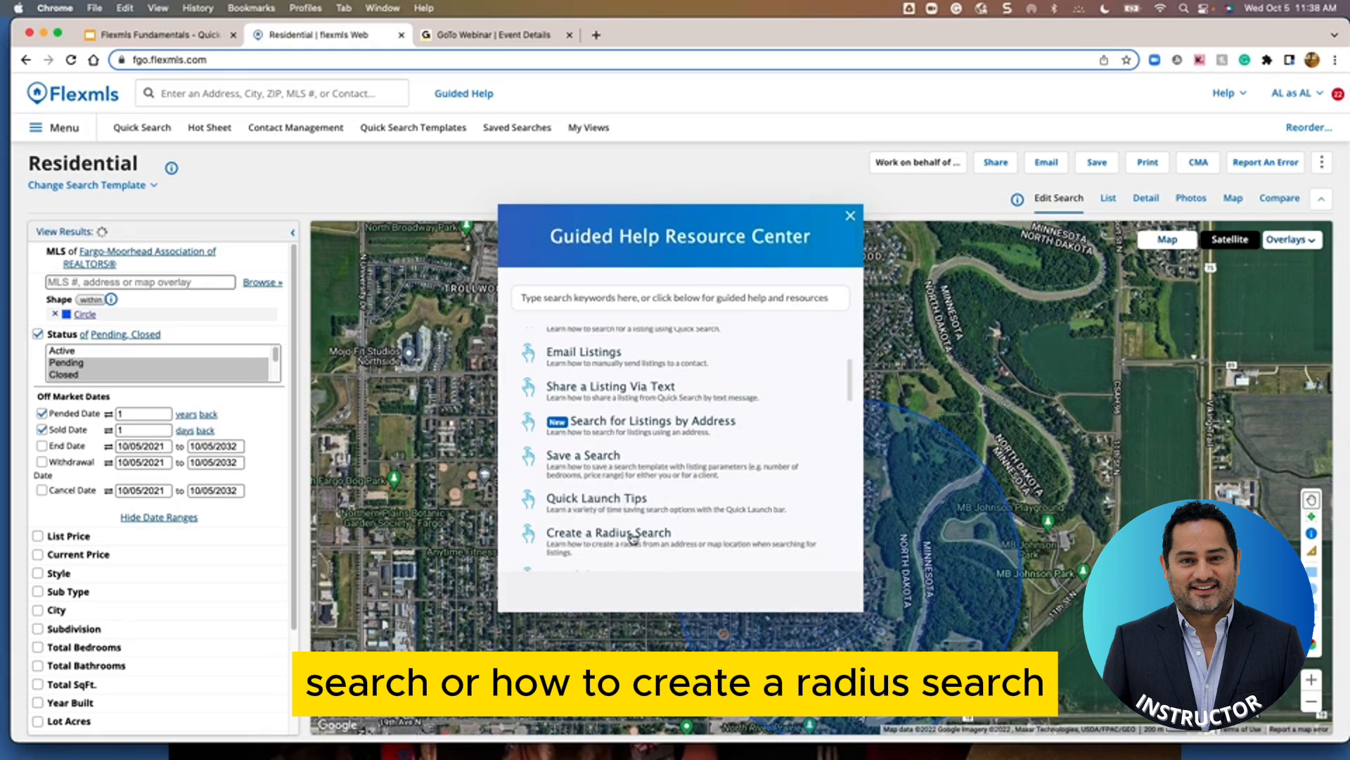
pyautogui.scroll(-5, 654, 534)
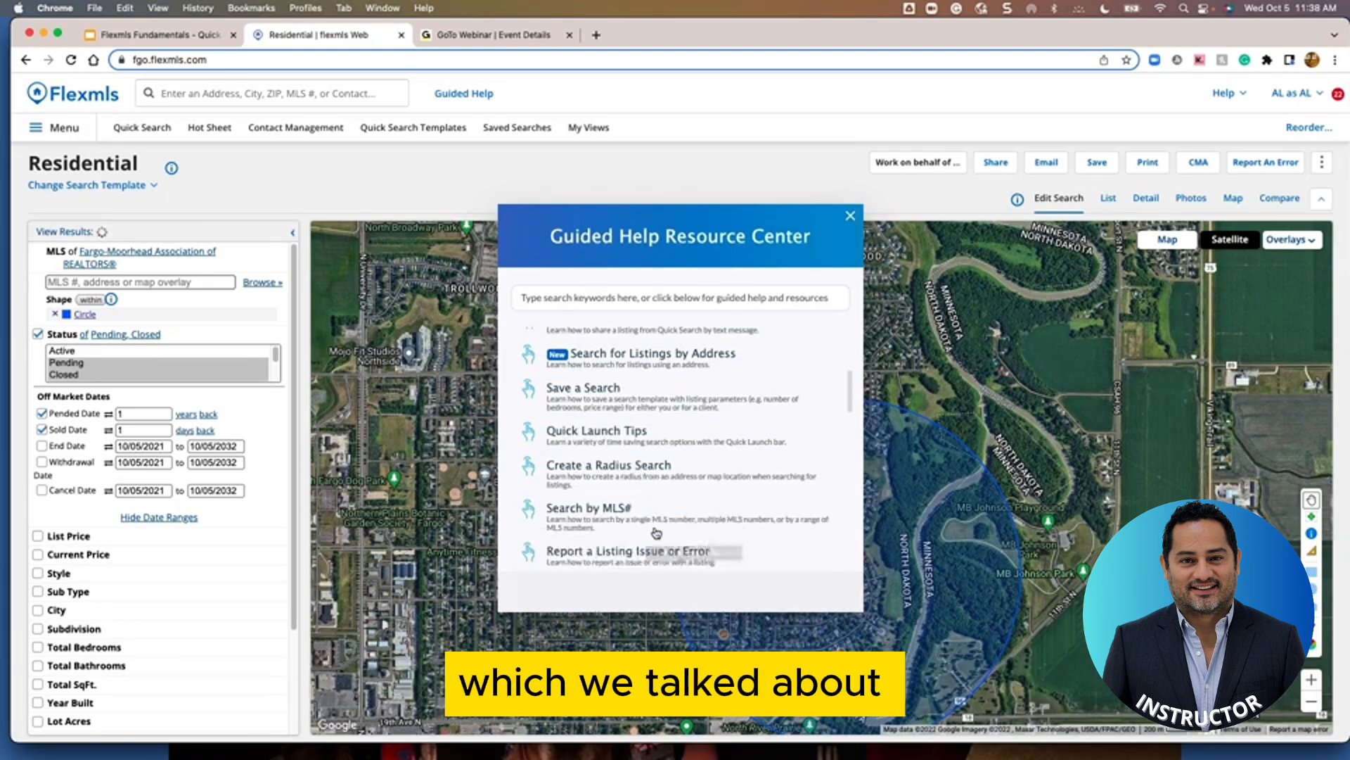
pyautogui.scroll(-4, 638, 519)
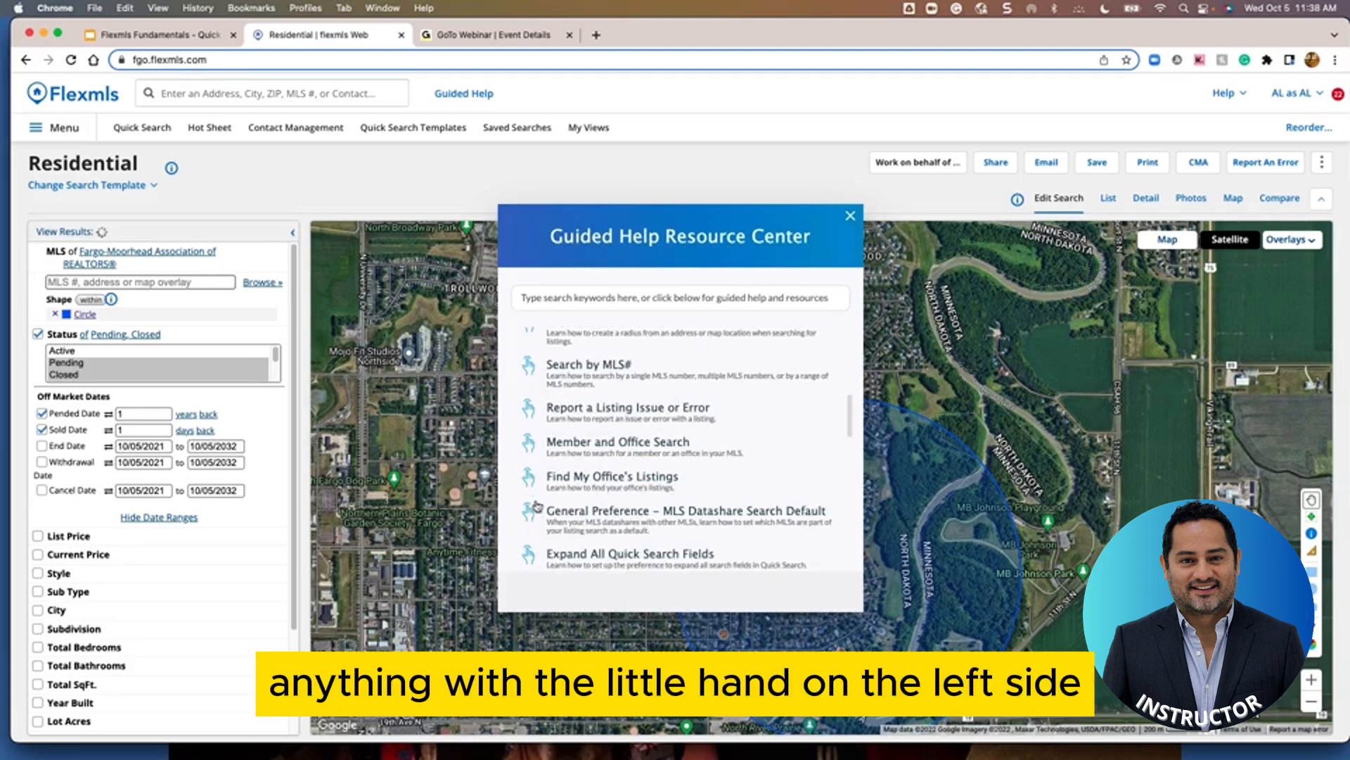
pyautogui.scroll(3, 622, 498)
pyautogui.scroll(13, 622, 498)
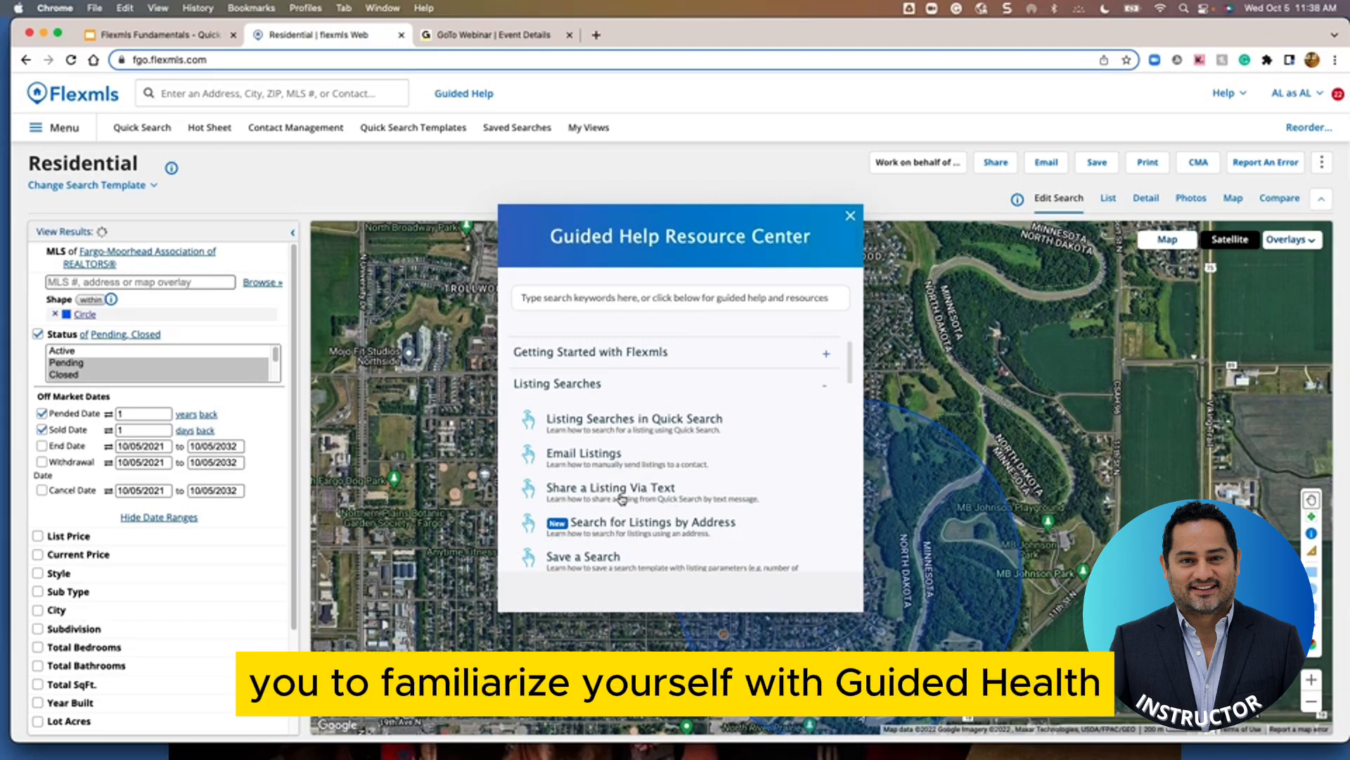
pyautogui.click(851, 218)
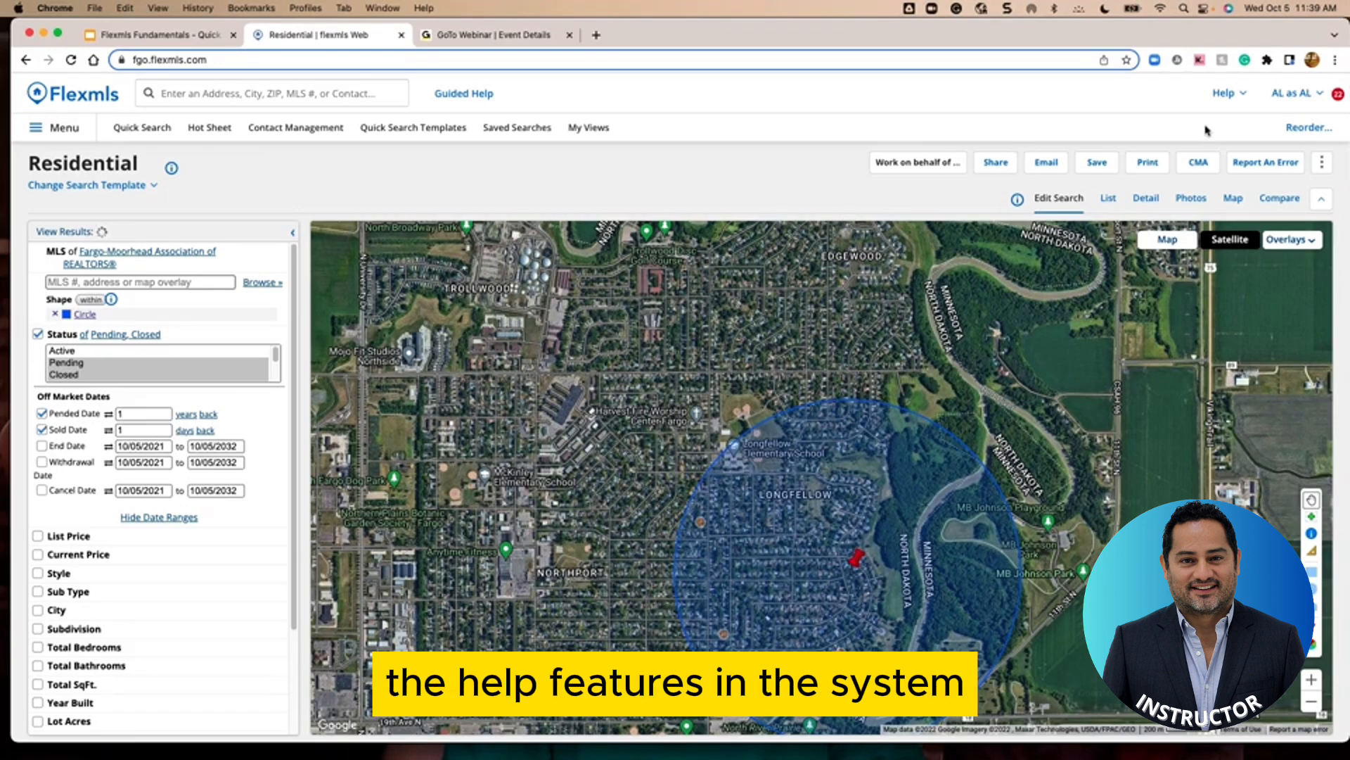
# Open Flexmls Academy from the Help menu in a new tab
pyautogui.click(1243, 103)
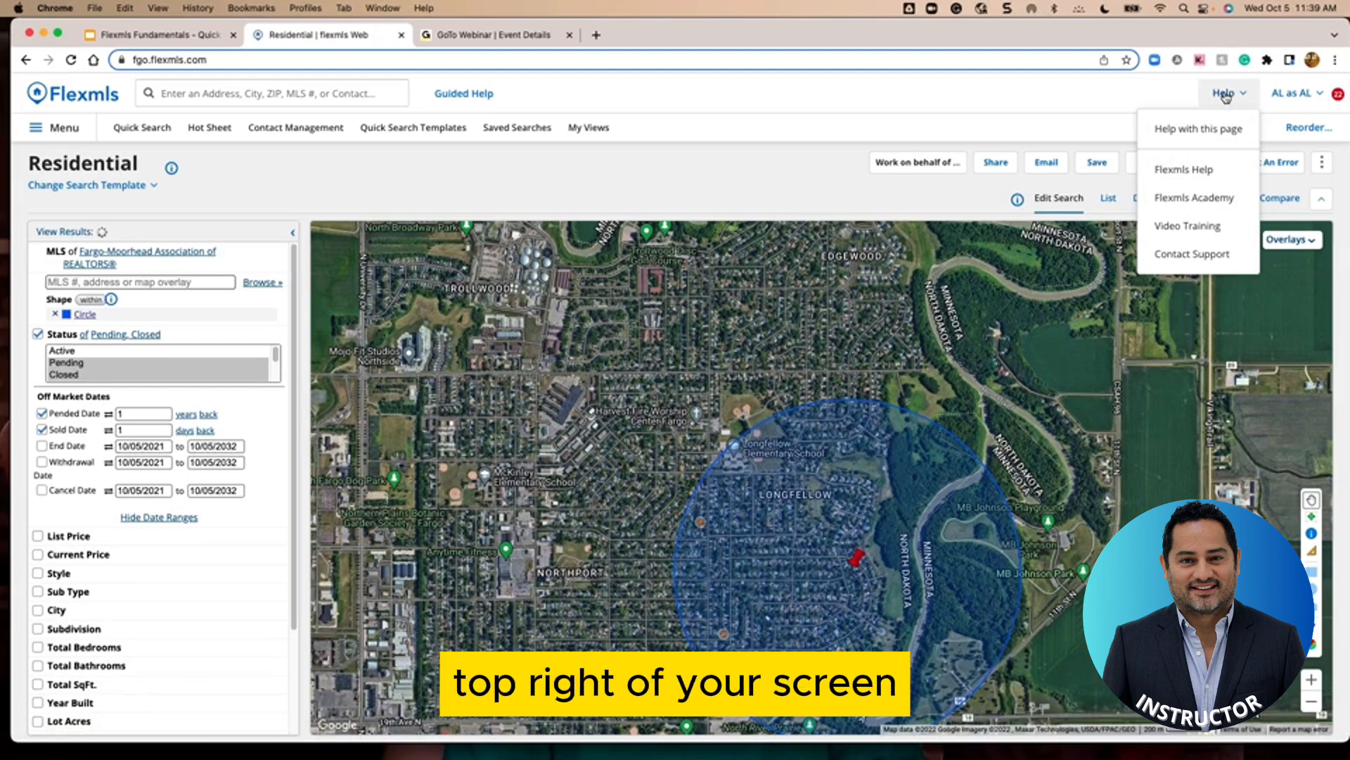
pyautogui.click(1182, 198)
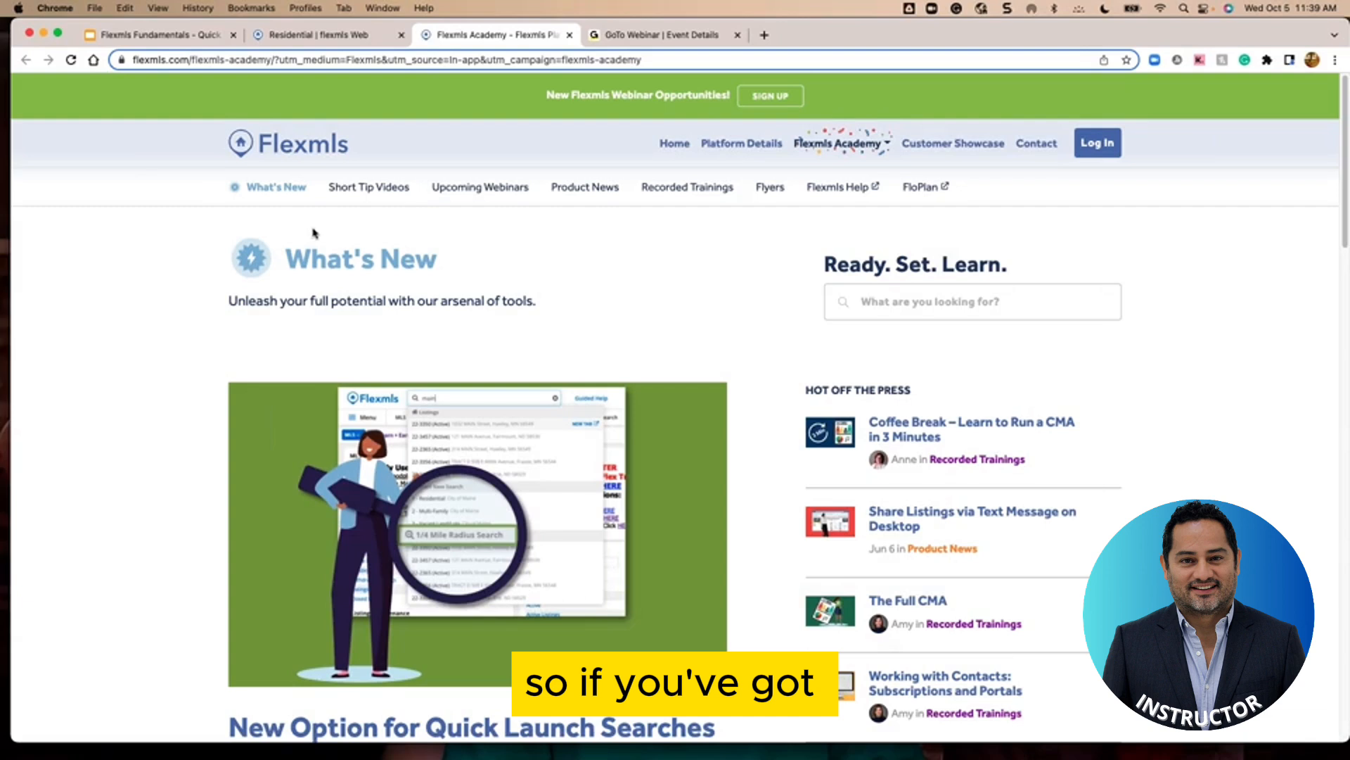
# Browse the Short Tip Videos cards, such as Listing Activity Report and Superusing, then return to the top
pyautogui.click(371, 188)
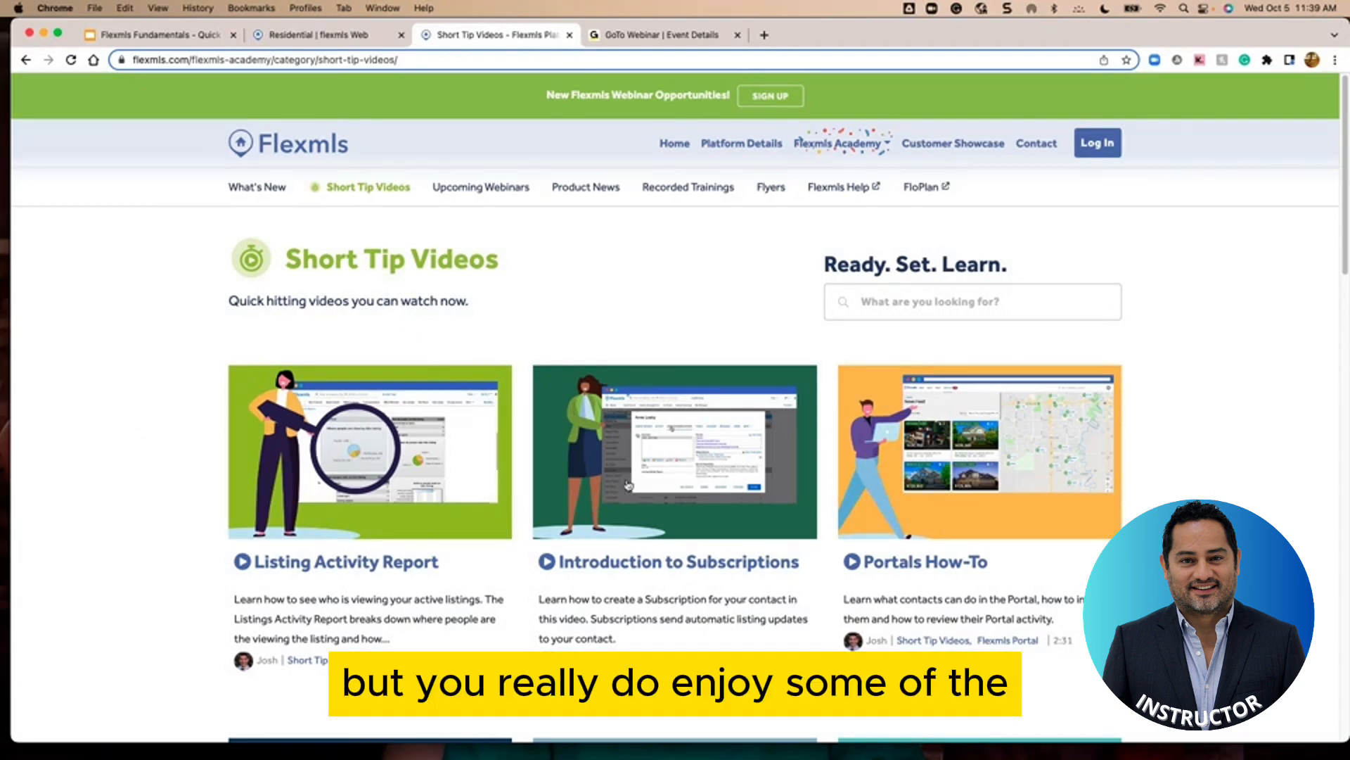
pyautogui.scroll(-3, 620, 504)
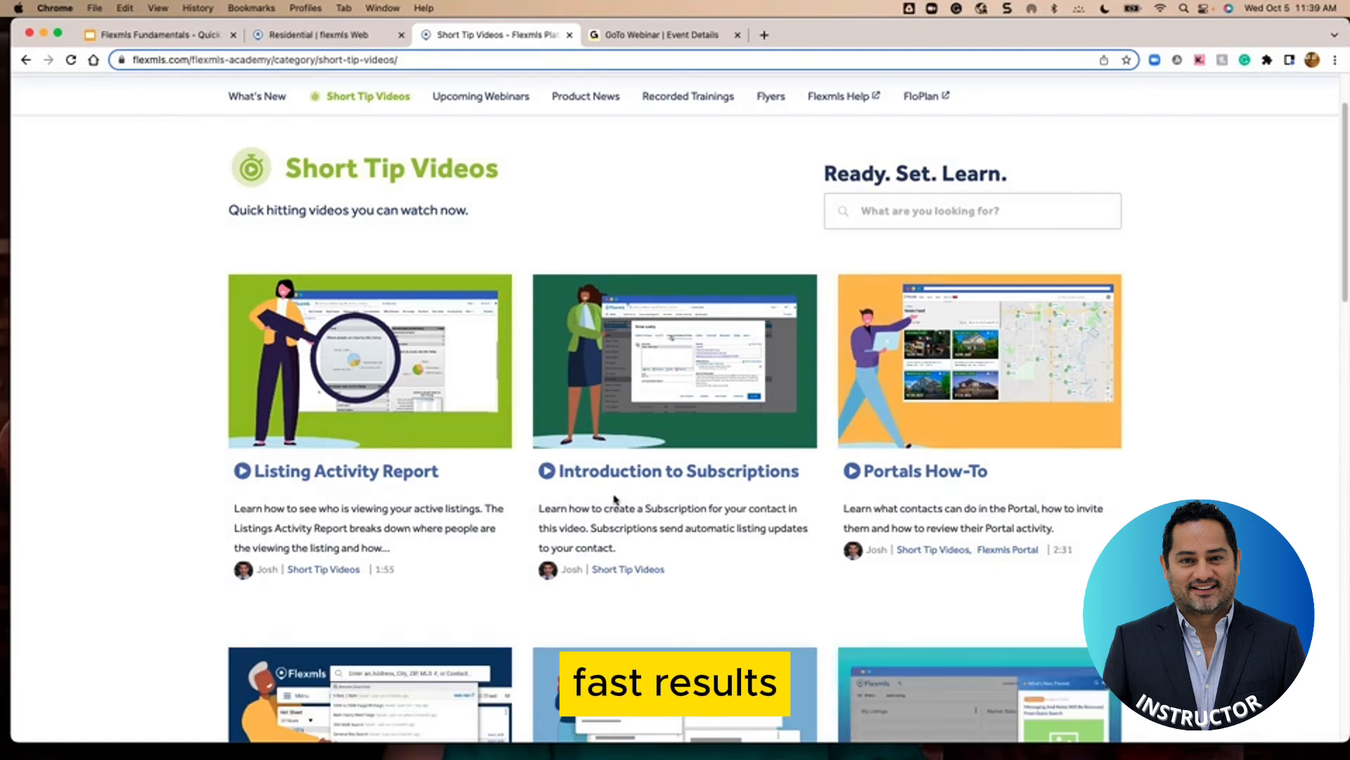
pyautogui.scroll(-1, 628, 449)
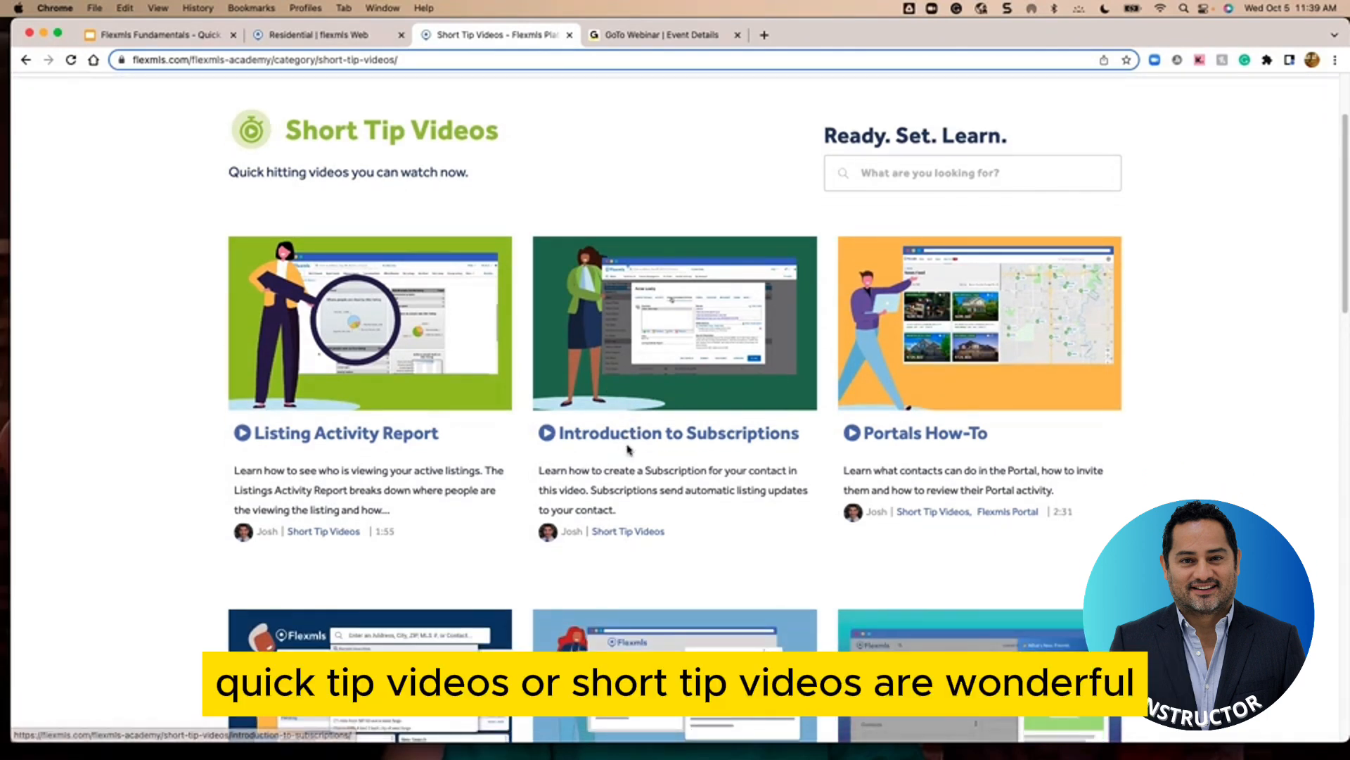
pyautogui.scroll(-5, 629, 453)
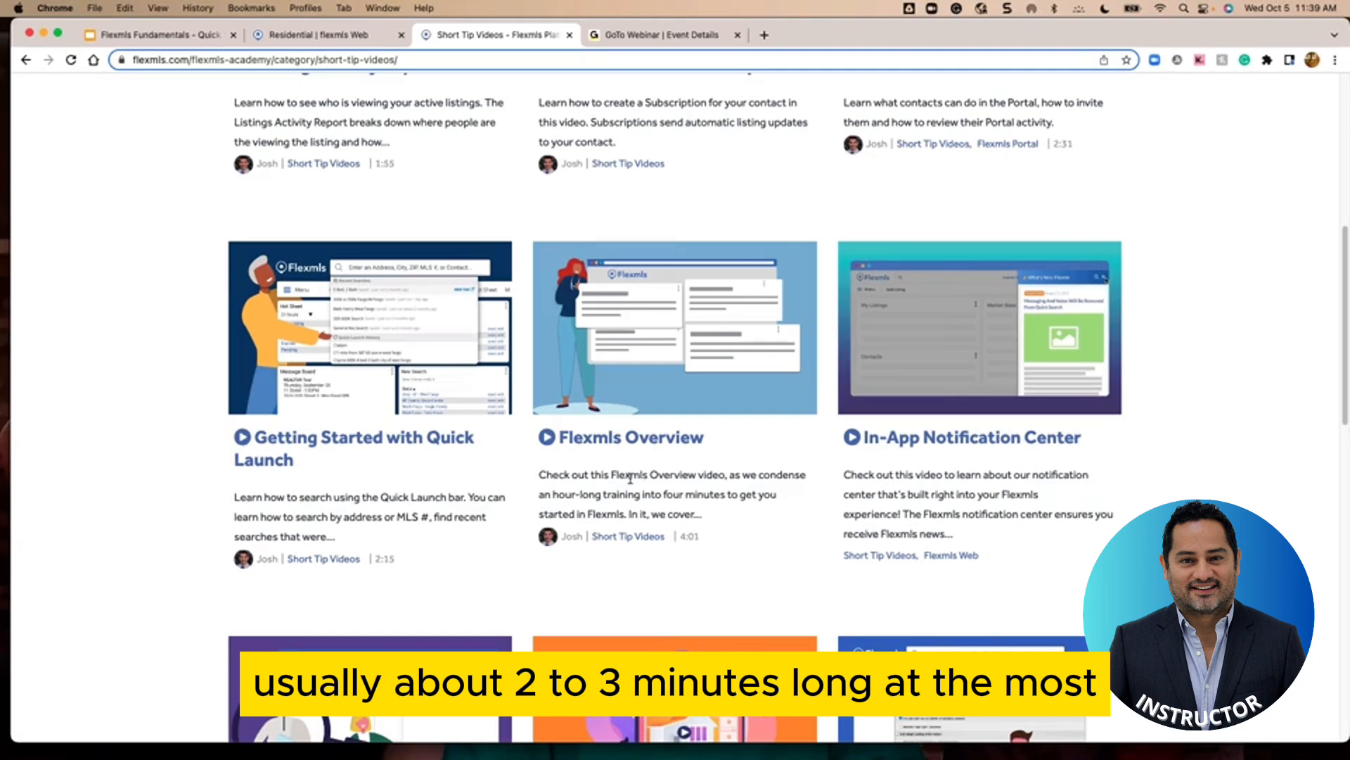
pyautogui.scroll(-7, 653, 501)
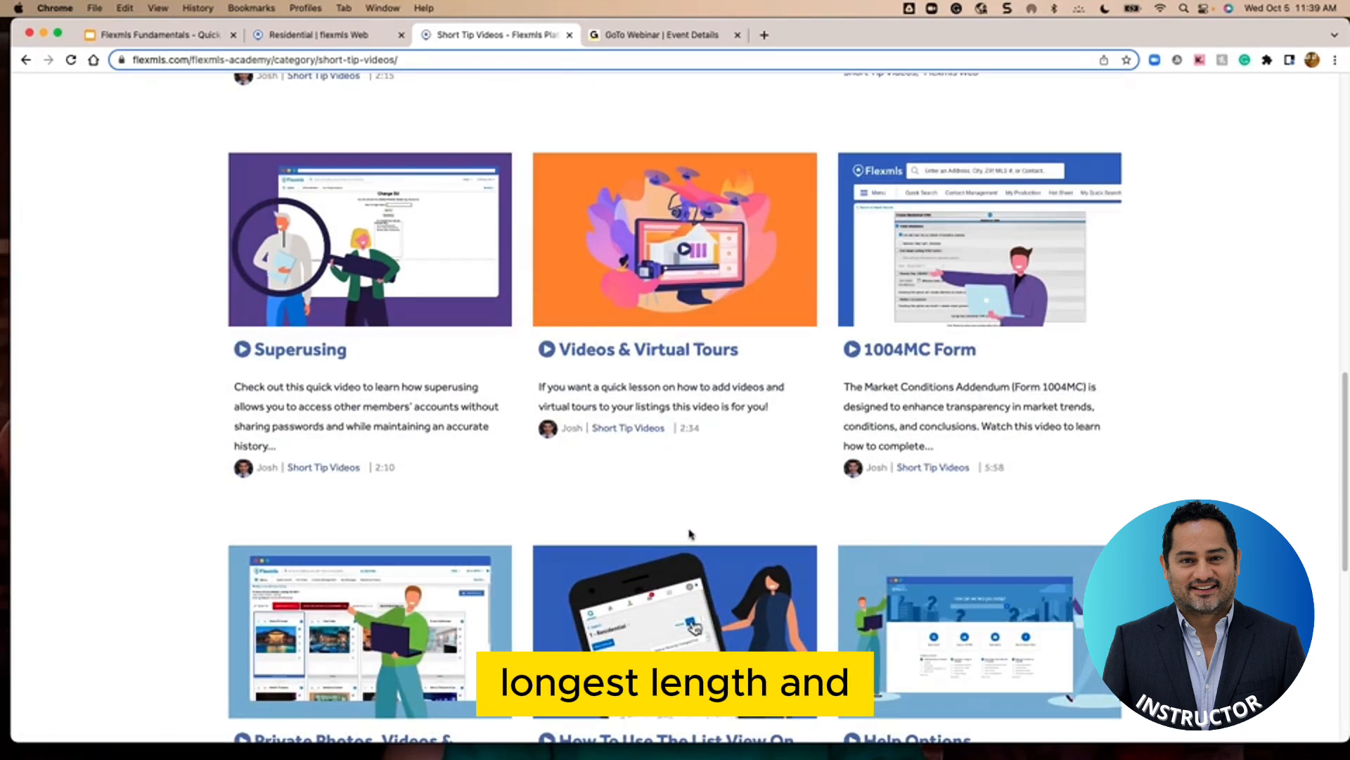
pyautogui.scroll(8, 689, 533)
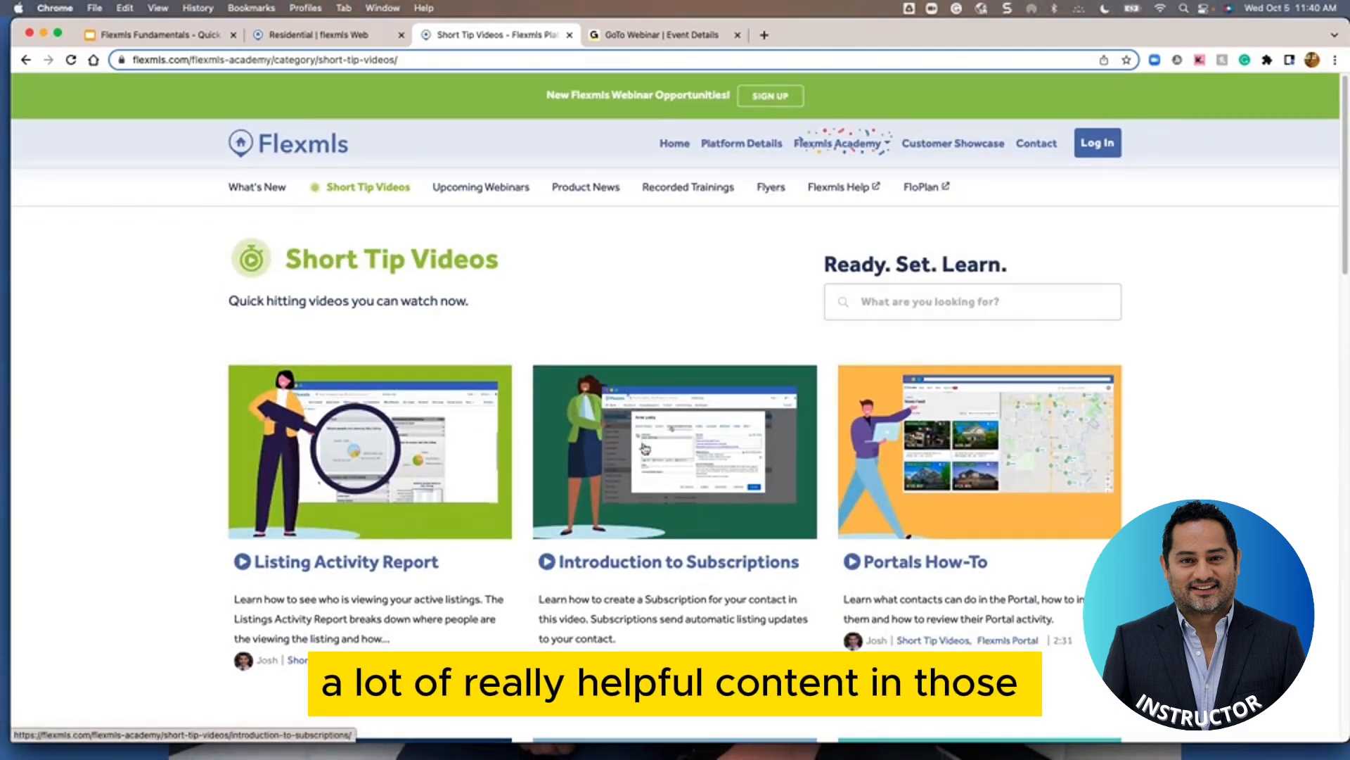
# Scan the Upcoming Webinars list, then bring up the Recorded Trainings page
pyautogui.click(472, 188)
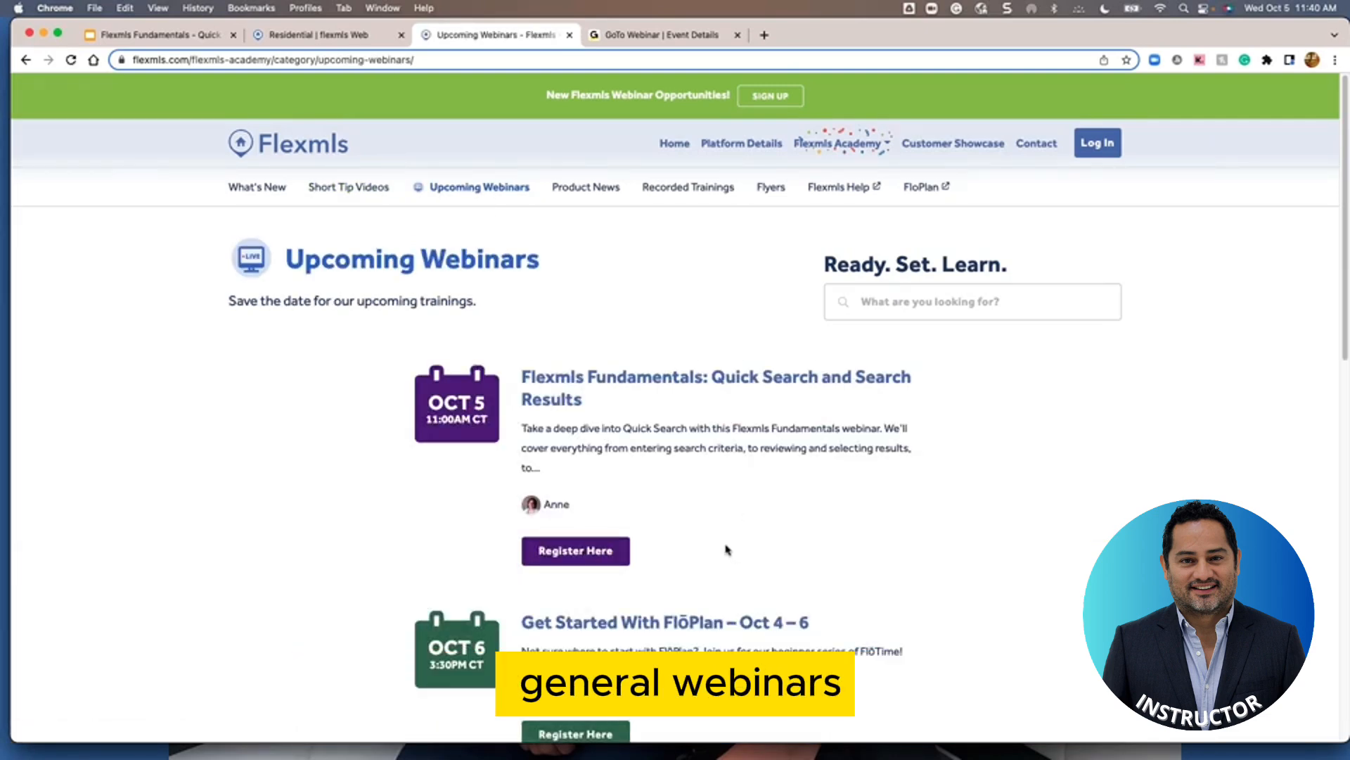
pyautogui.scroll(-4, 731, 553)
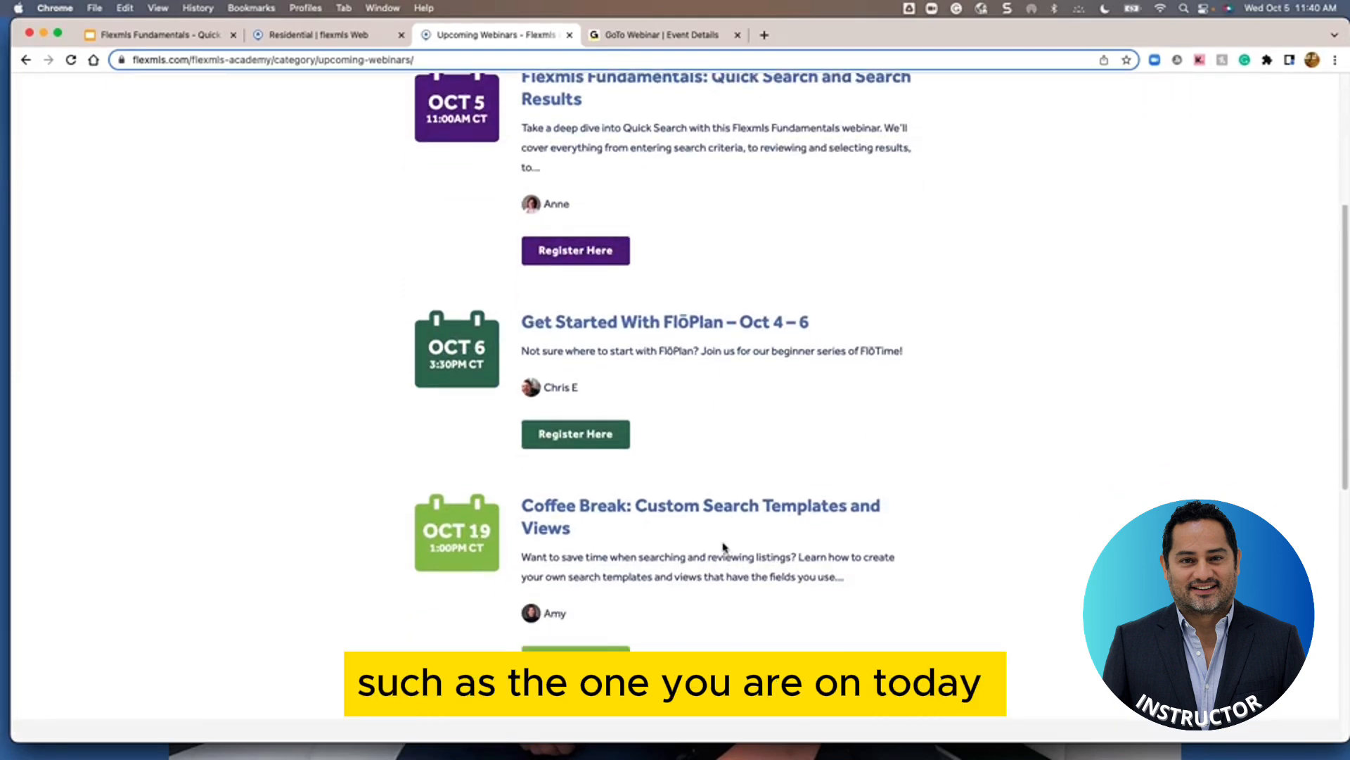
pyautogui.scroll(5, 721, 547)
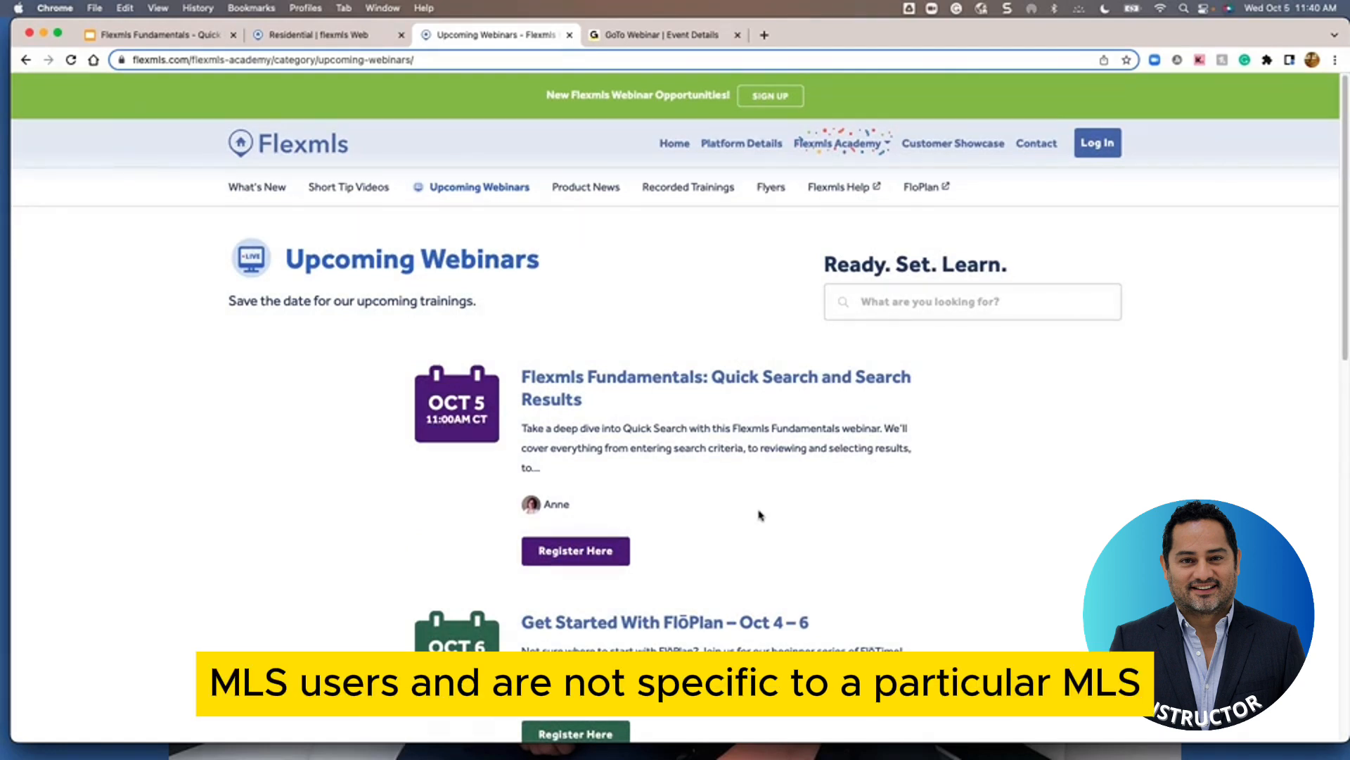
pyautogui.click(676, 189)
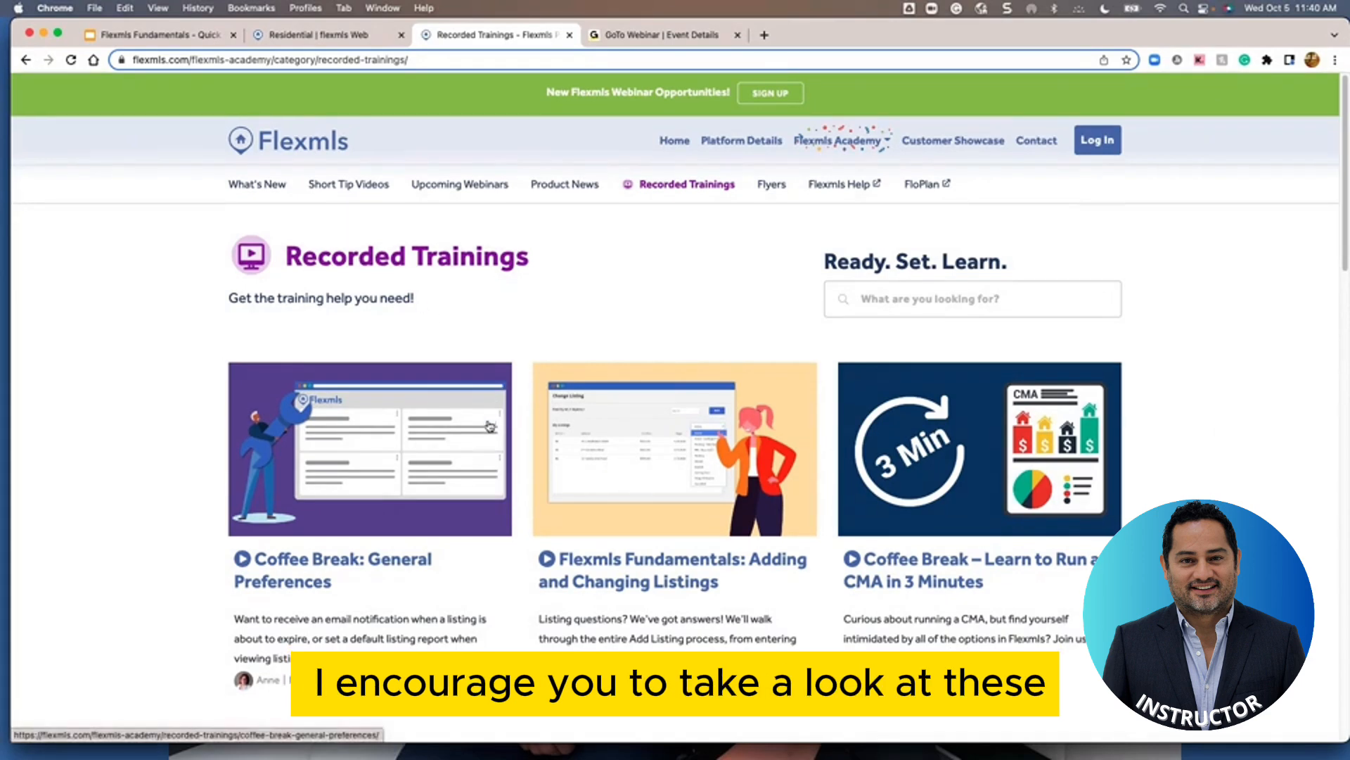
# Look over recorded trainings like Coffee Break: General Preferences, then switch back to the Residential | flexmls Web tab
pyautogui.scroll(-5, 490, 426)
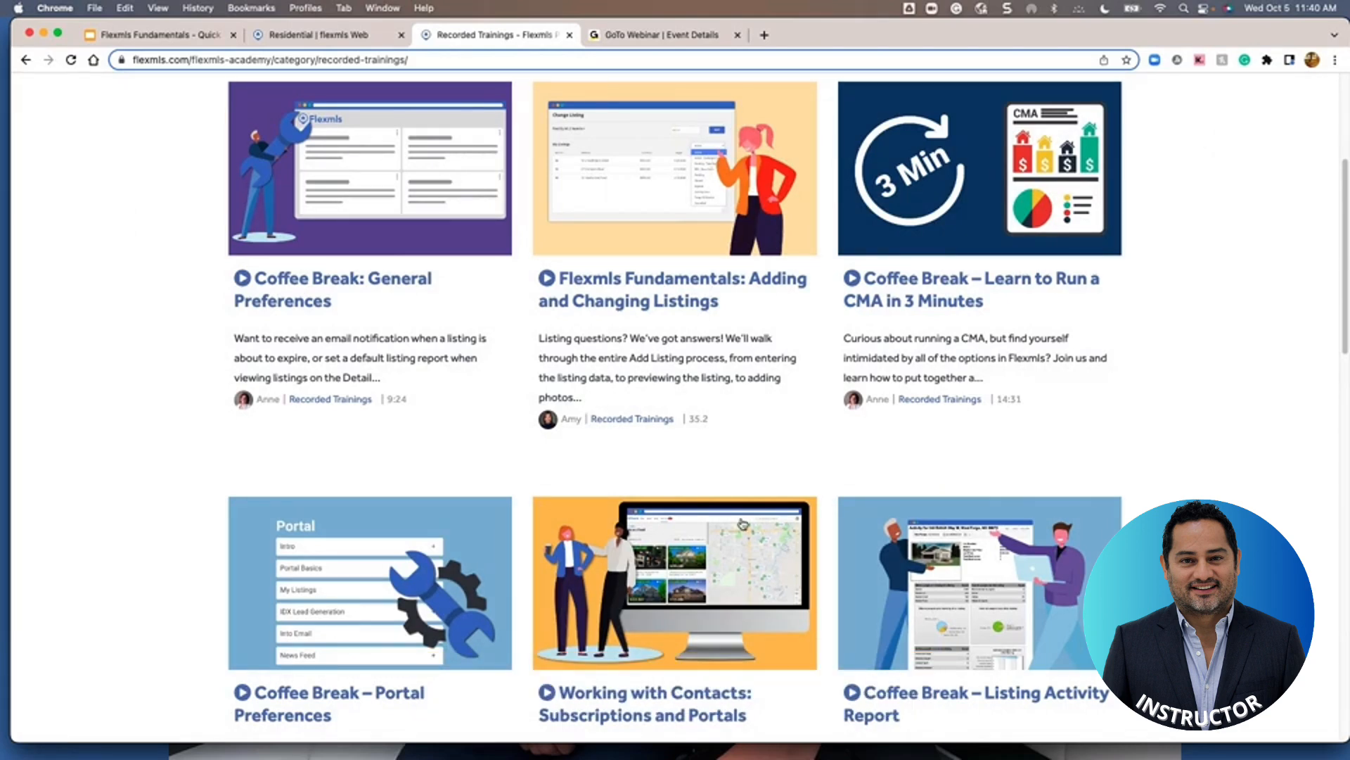
pyautogui.scroll(5, 703, 488)
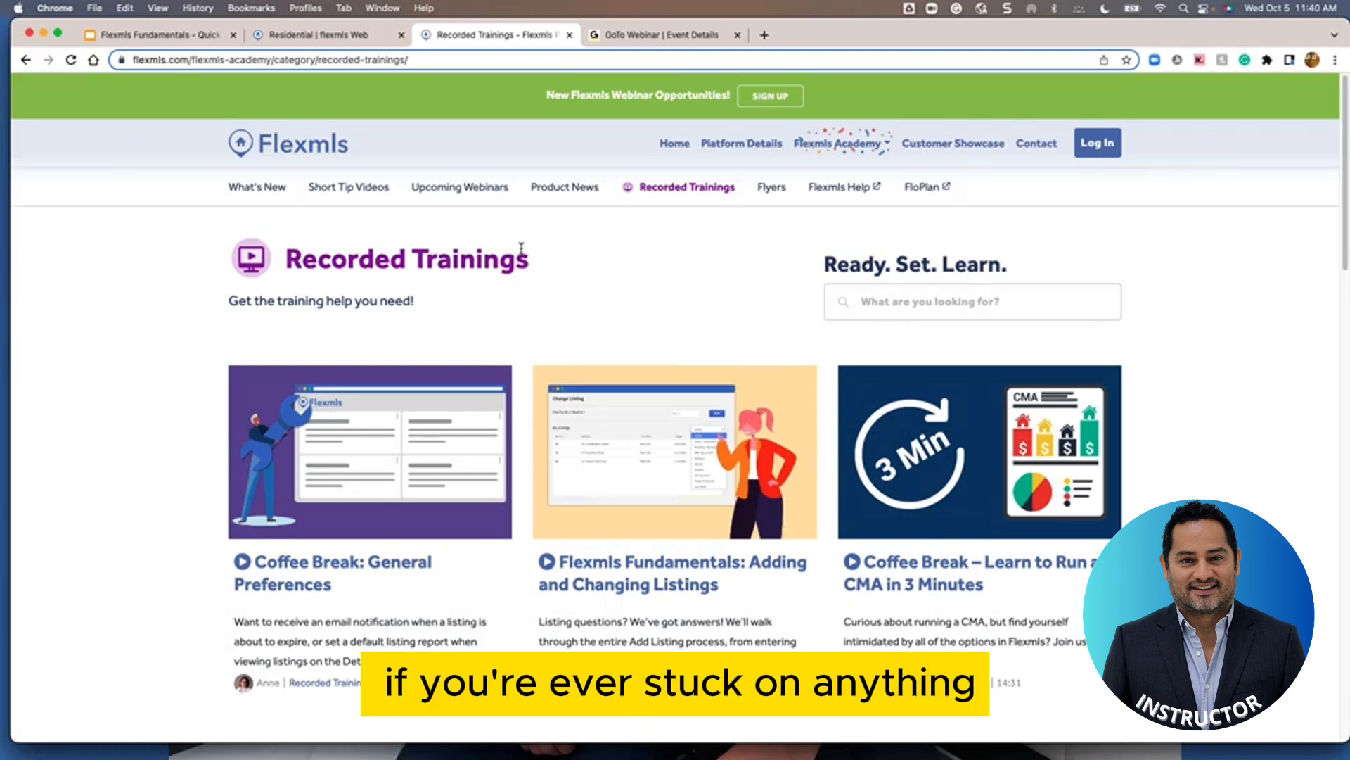
pyautogui.click(328, 36)
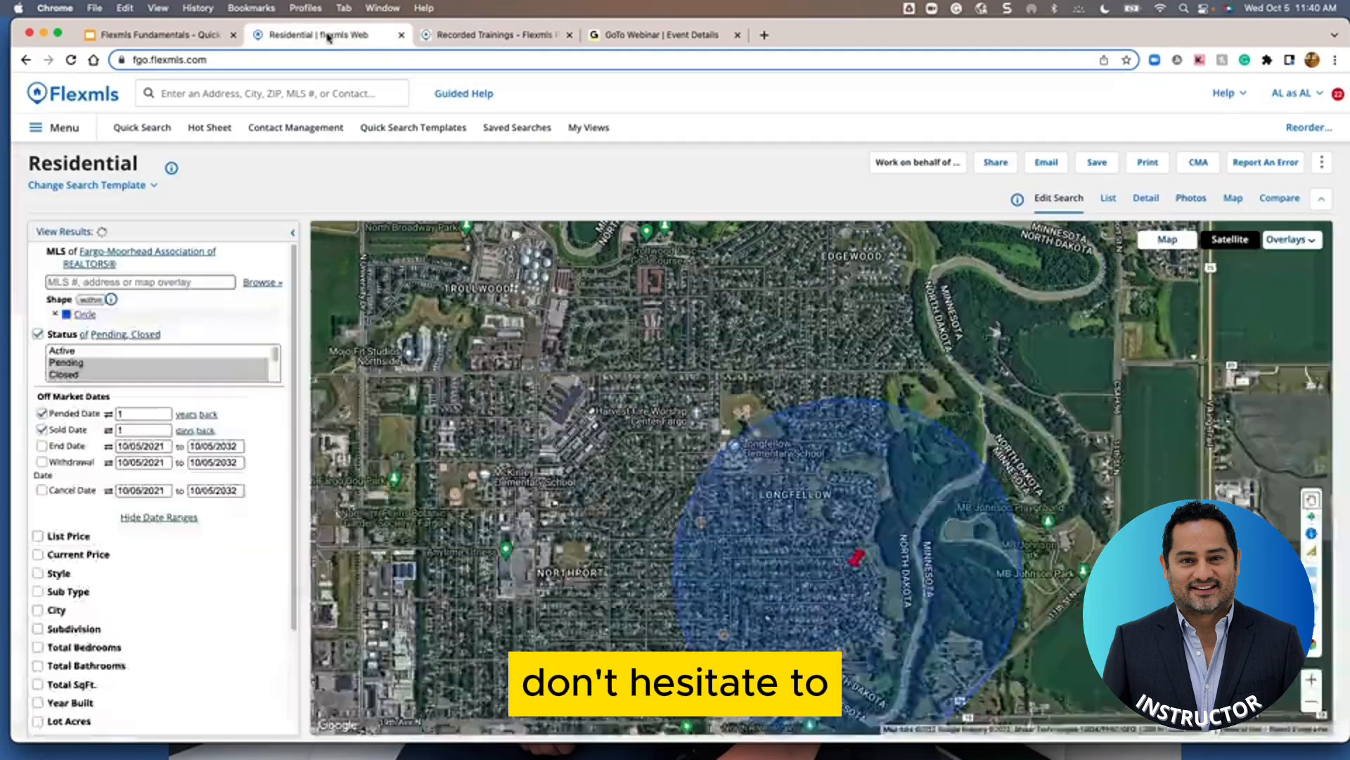
pyautogui.click(1240, 97)
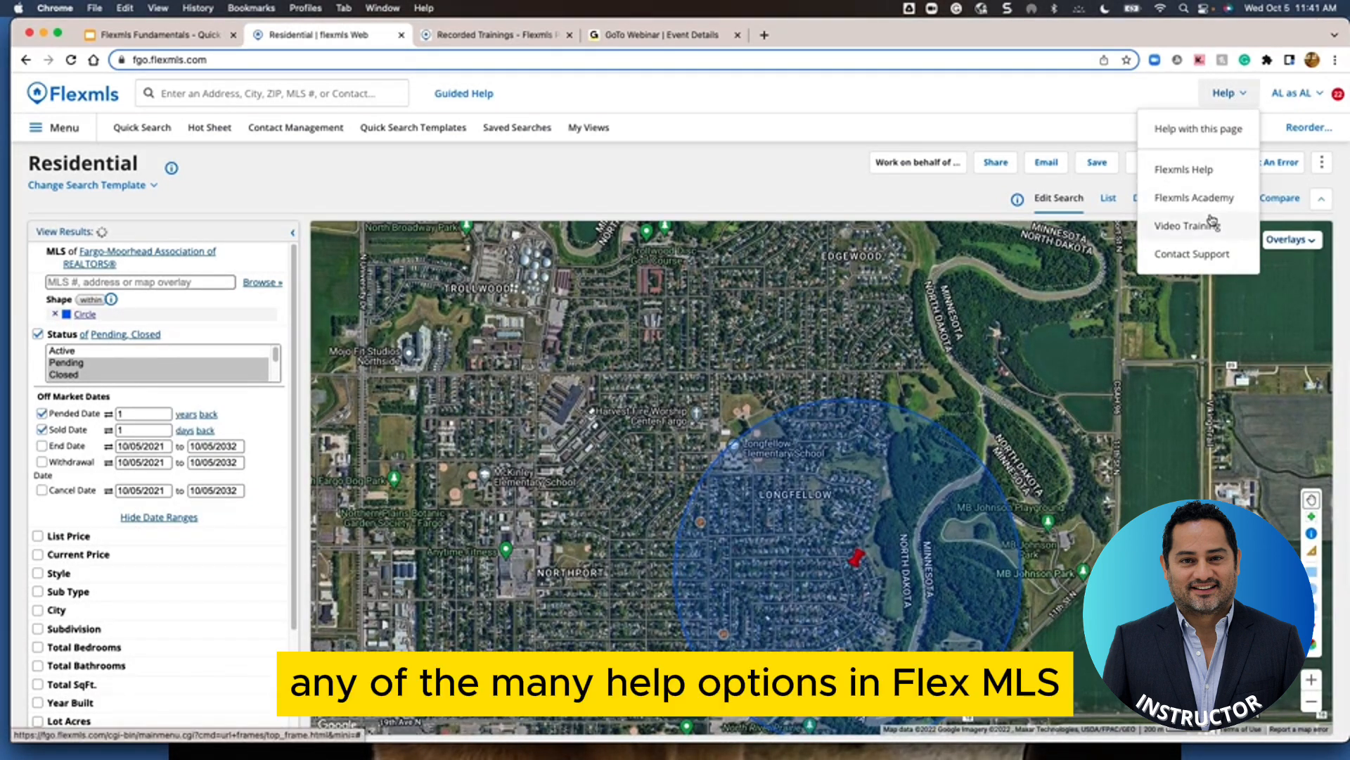
pyautogui.click(945, 119)
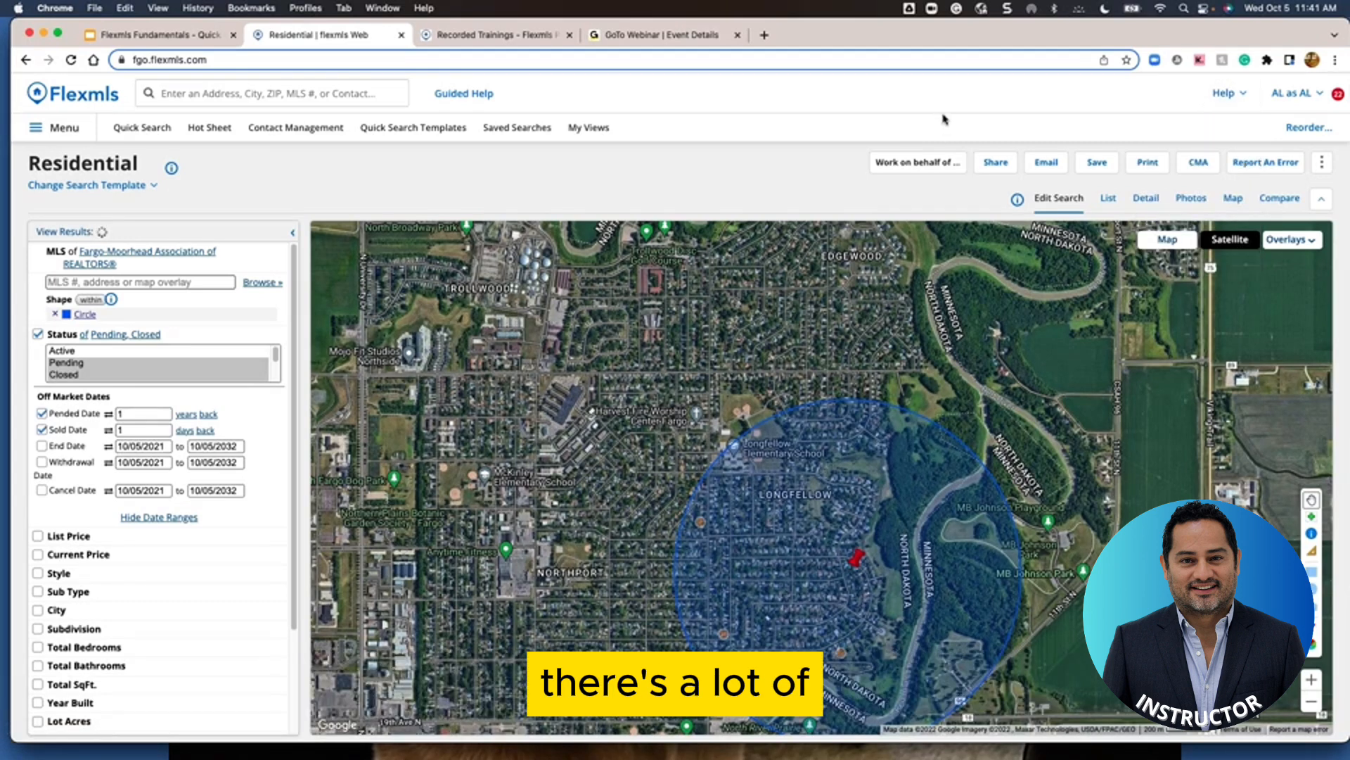